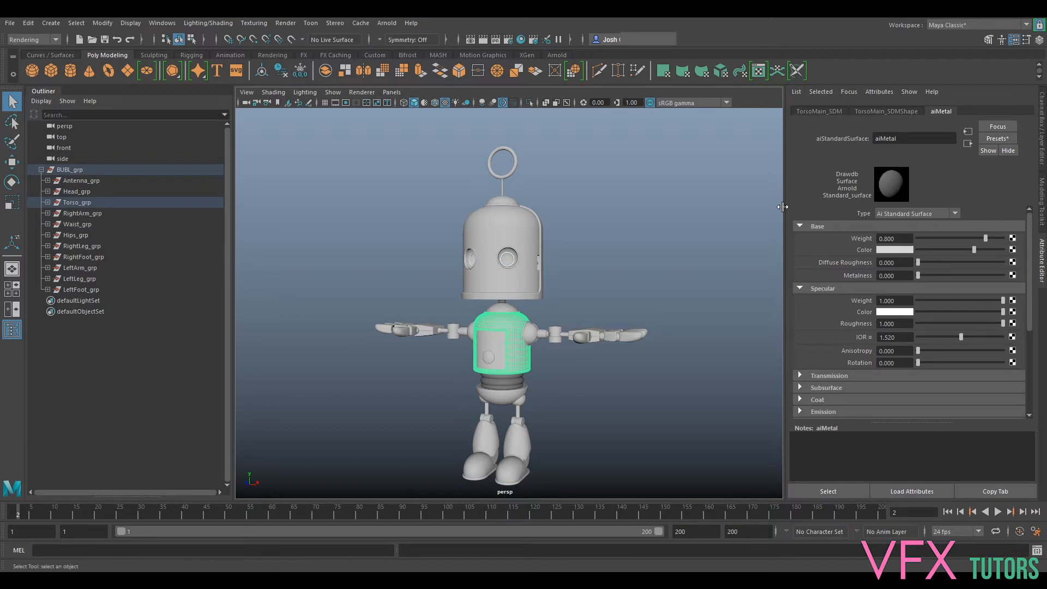
{"action": "left_click", "coordinate": [522, 41]}
{"action": "left_click_drag", "start_coordinate": [1046, 126], "coordinate": [1046, 63]}
{"action": "left_click", "coordinate": [1013, 249]}
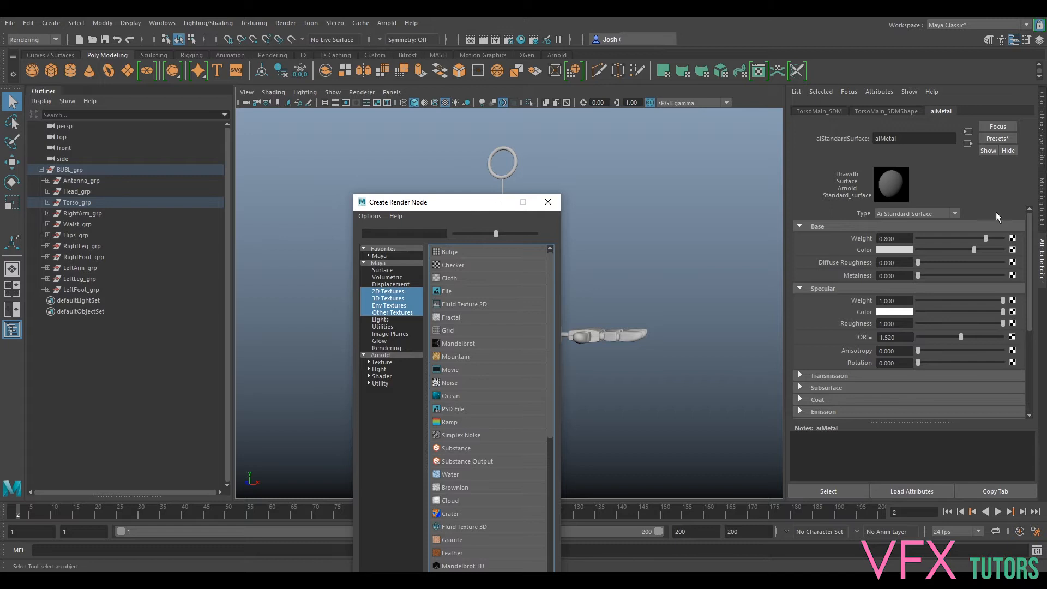
{"action": "left_click", "coordinate": [548, 202]}
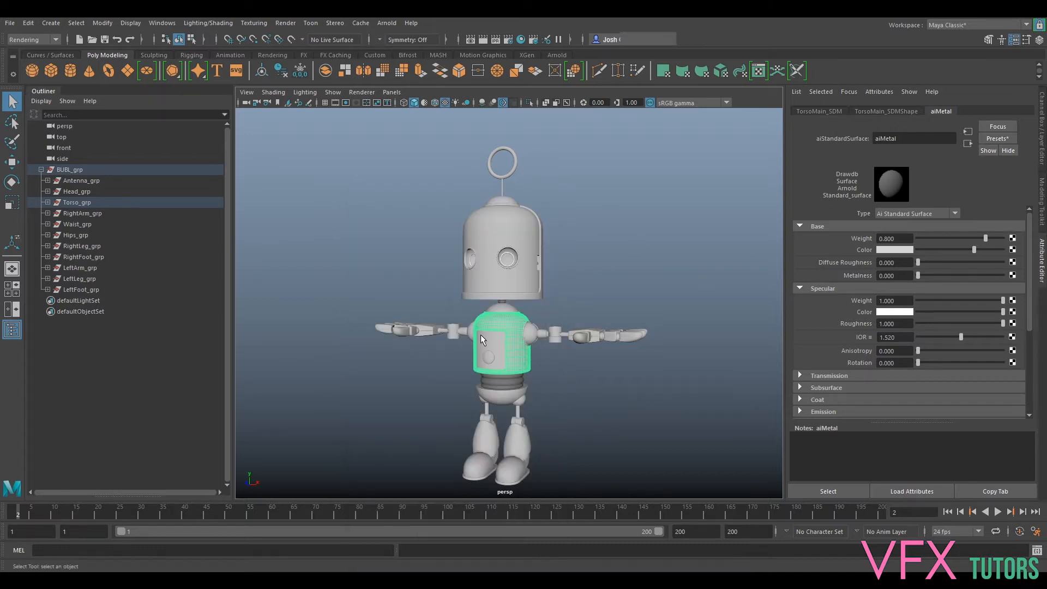
- Connect a File texture to the base color of the aiMetal material on the robot's torso
{"action": "left_click", "coordinate": [513, 290]}
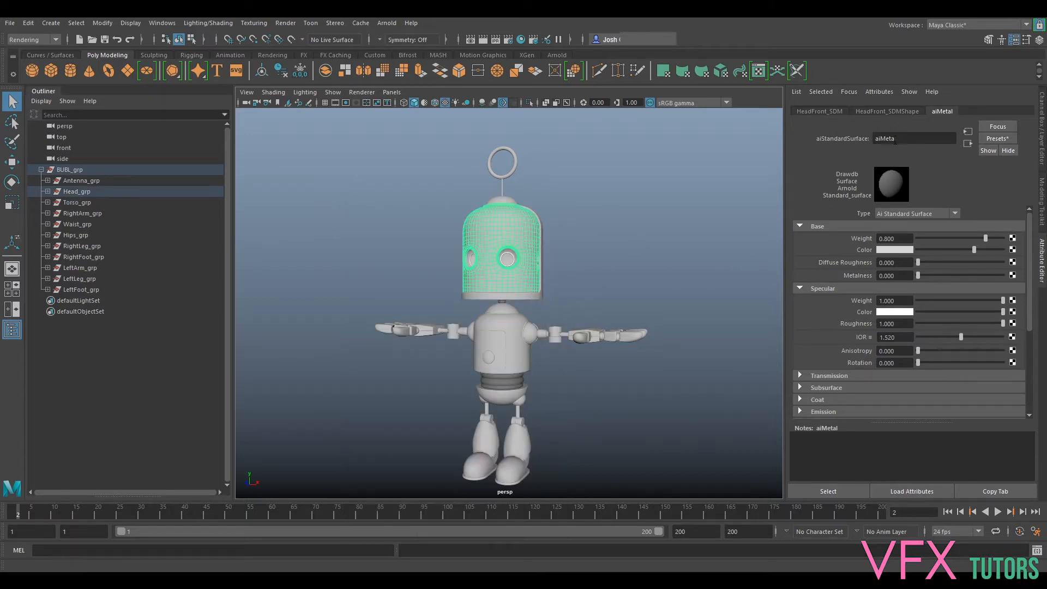
{"action": "left_click", "coordinate": [513, 327]}
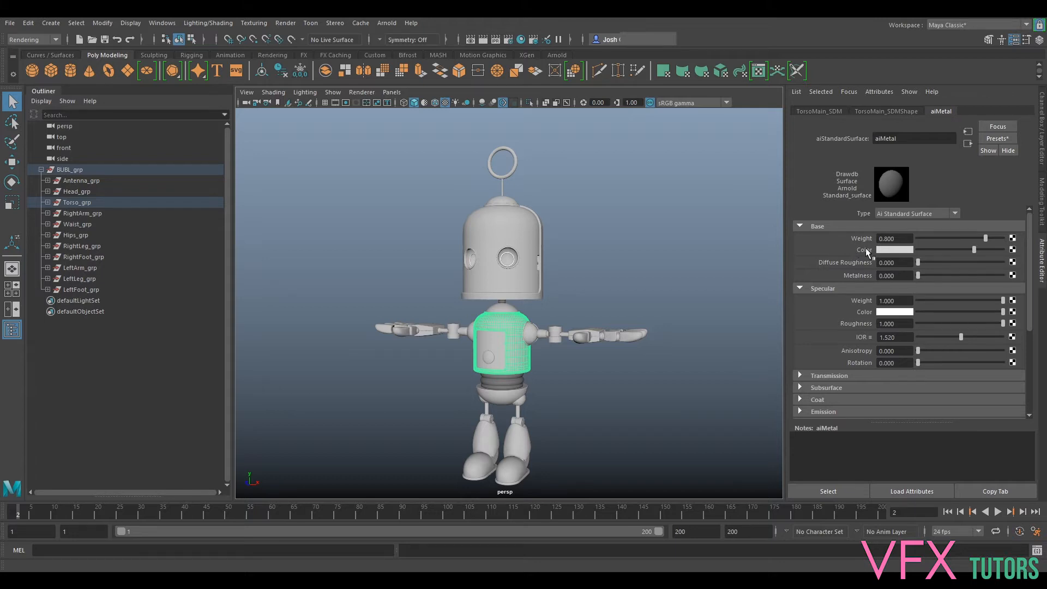
{"action": "left_click", "coordinate": [1013, 249]}
{"action": "left_click", "coordinate": [461, 289]}
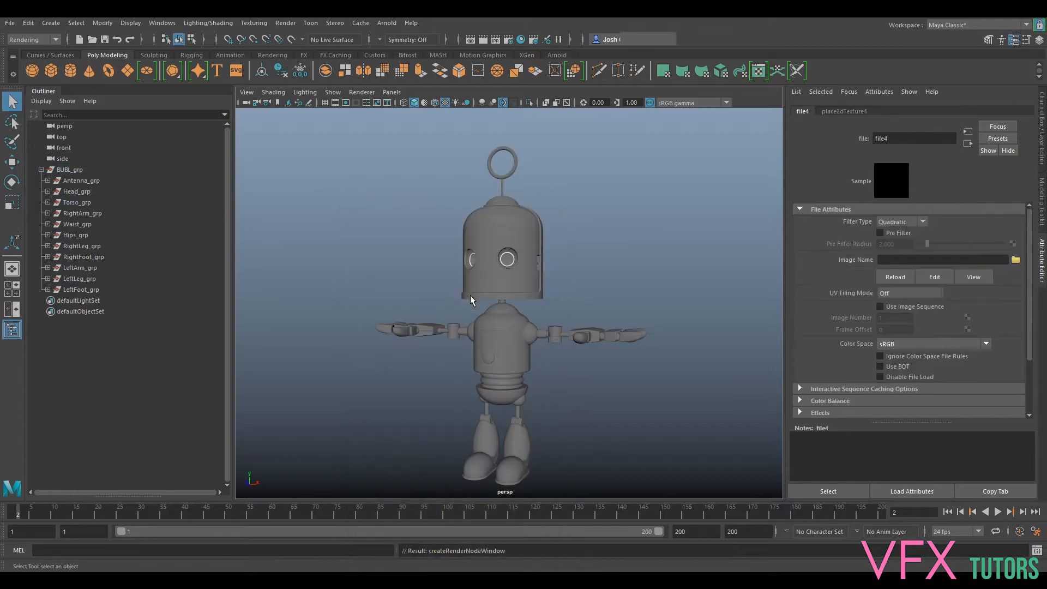
- Load BUBL_Base_v001_BaseColor.1015.png from the Substance Textures folder as the base color file texture's image
{"action": "left_click", "coordinate": [1016, 260]}
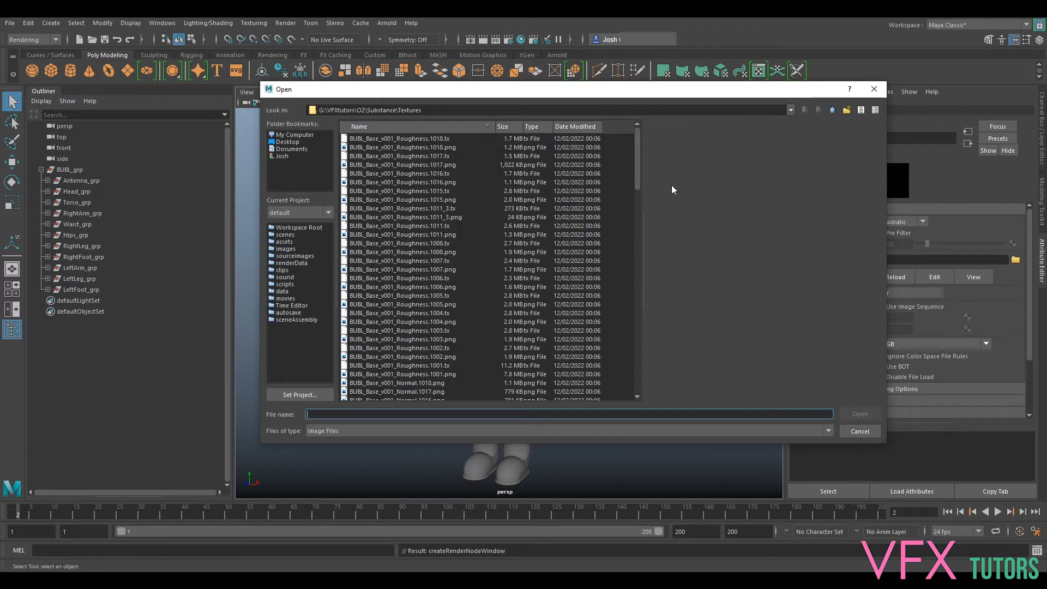
{"action": "left_click", "coordinate": [443, 146]}
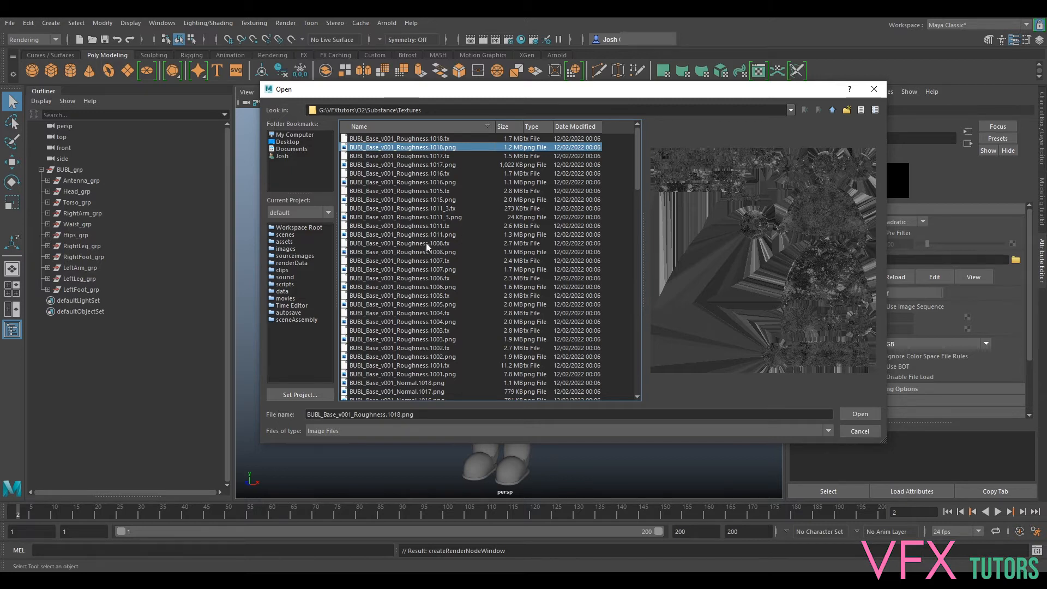
{"action": "scroll", "coordinate": [431, 245], "scroll_direction": "down", "scroll_amount": 4}
{"action": "scroll", "coordinate": [404, 252], "scroll_direction": "down", "scroll_amount": 12}
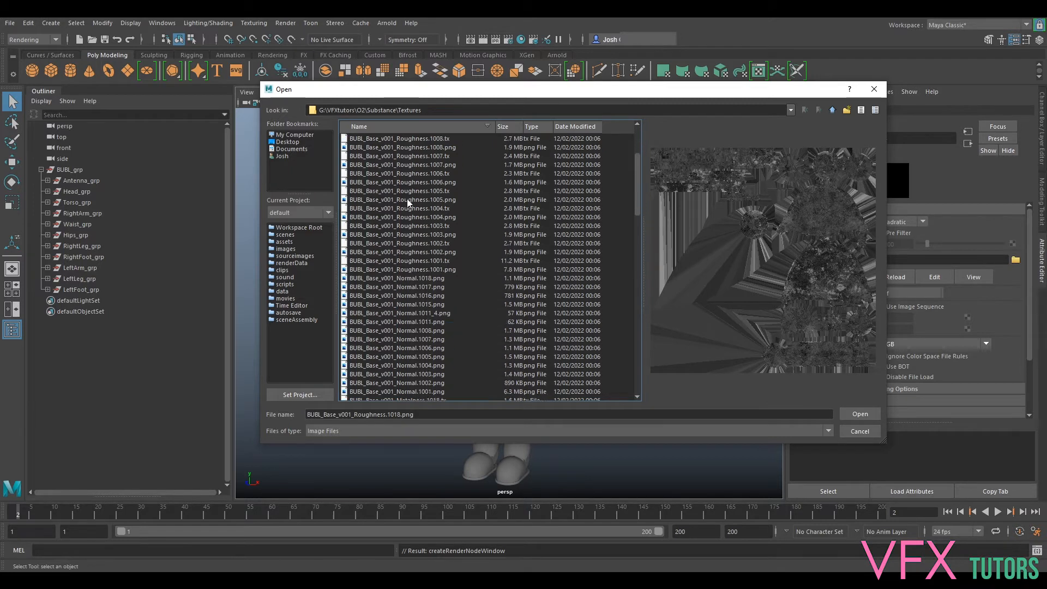
{"action": "scroll", "coordinate": [421, 303], "scroll_direction": "down", "scroll_amount": 13}
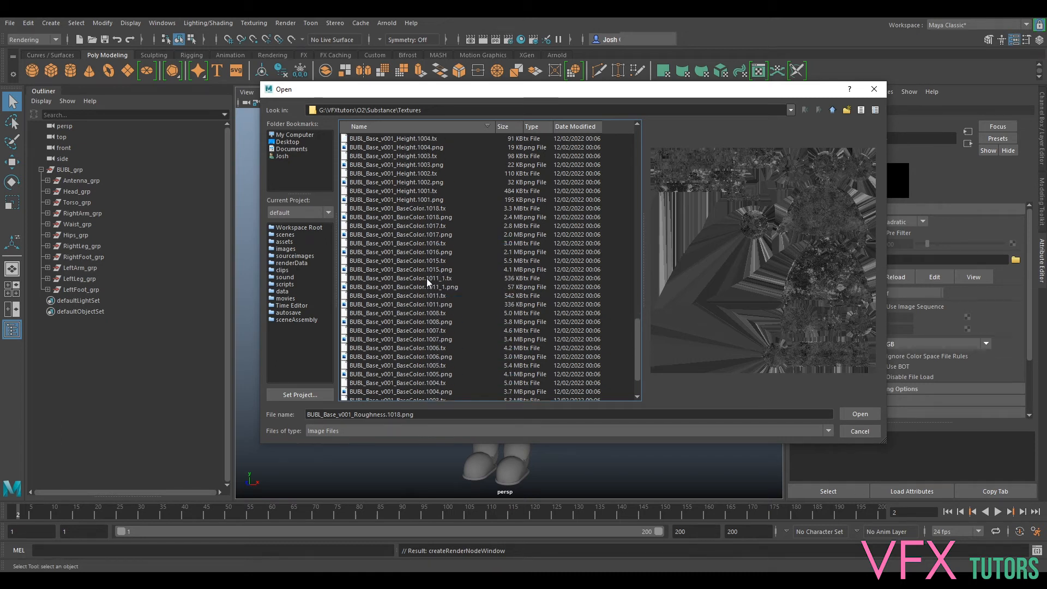
{"action": "left_click", "coordinate": [419, 270]}
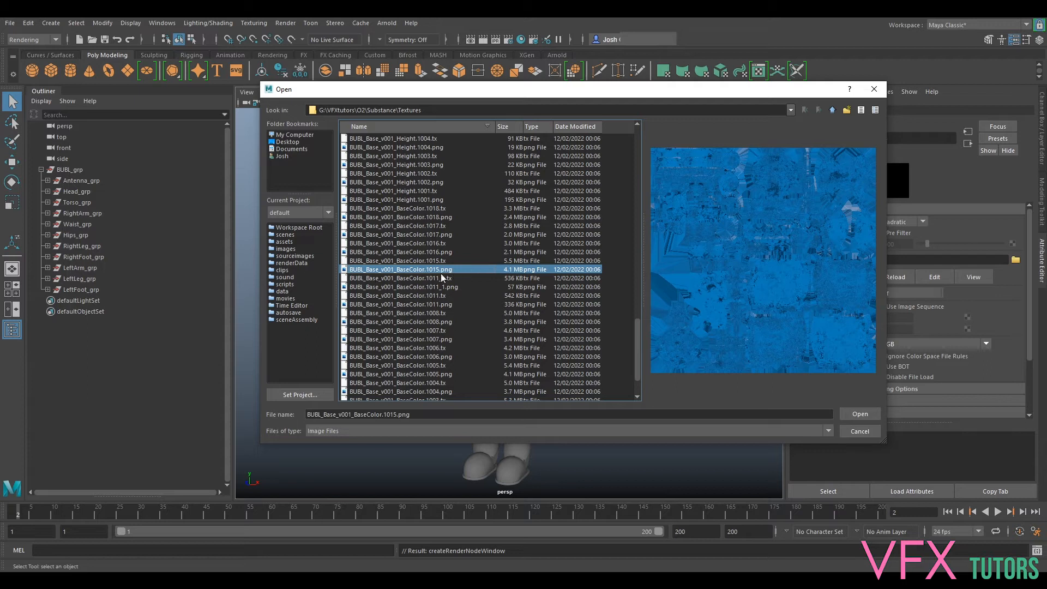
{"action": "left_click", "coordinate": [857, 414]}
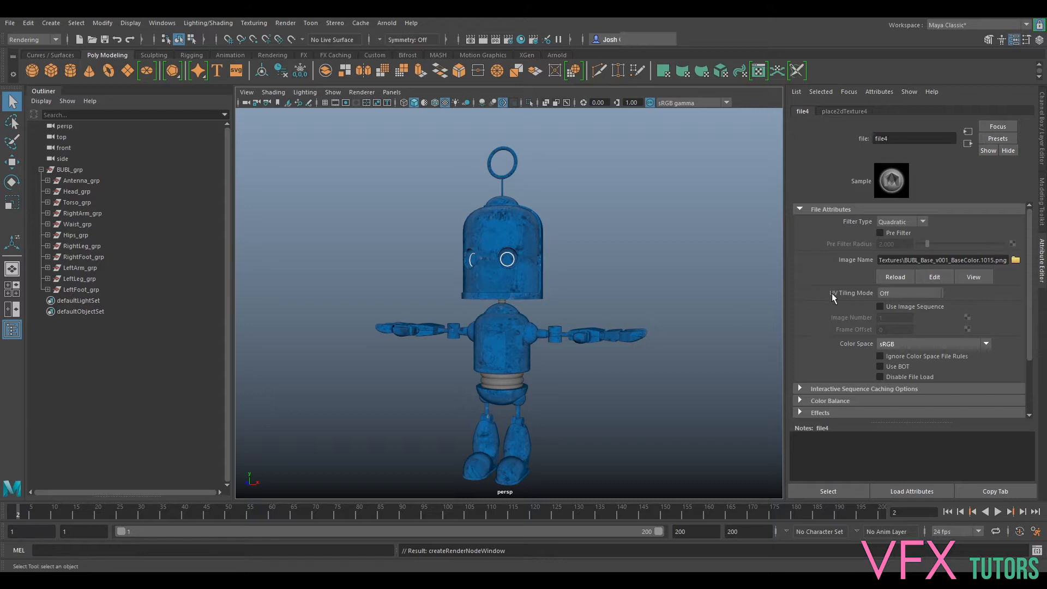
- Set the base color texture's UV tiling mode to UDIM (Mari) and generate its viewport preview
{"action": "left_click", "coordinate": [915, 292]}
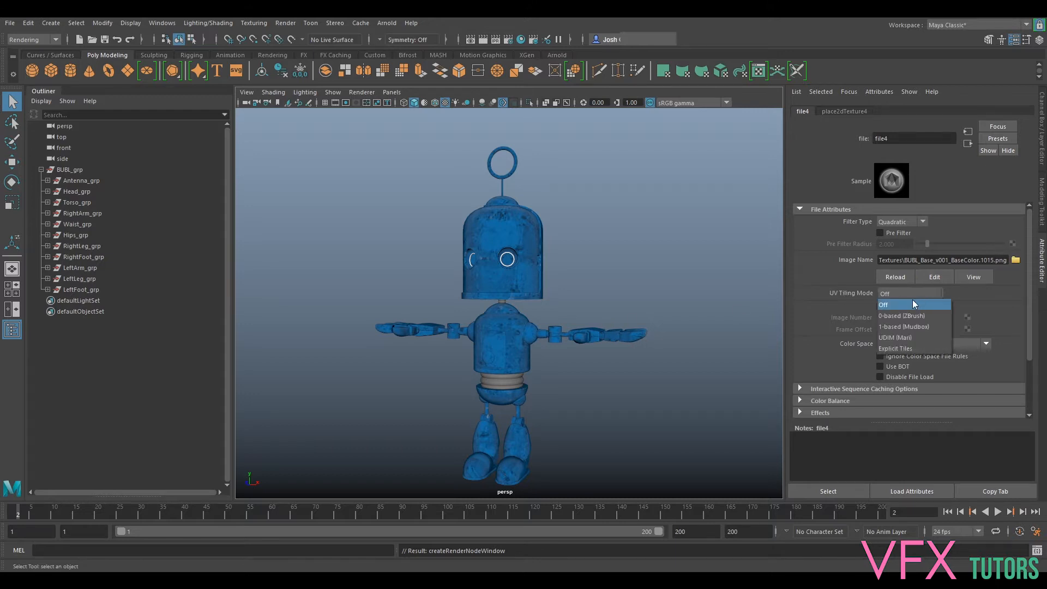
{"action": "left_click", "coordinate": [908, 338]}
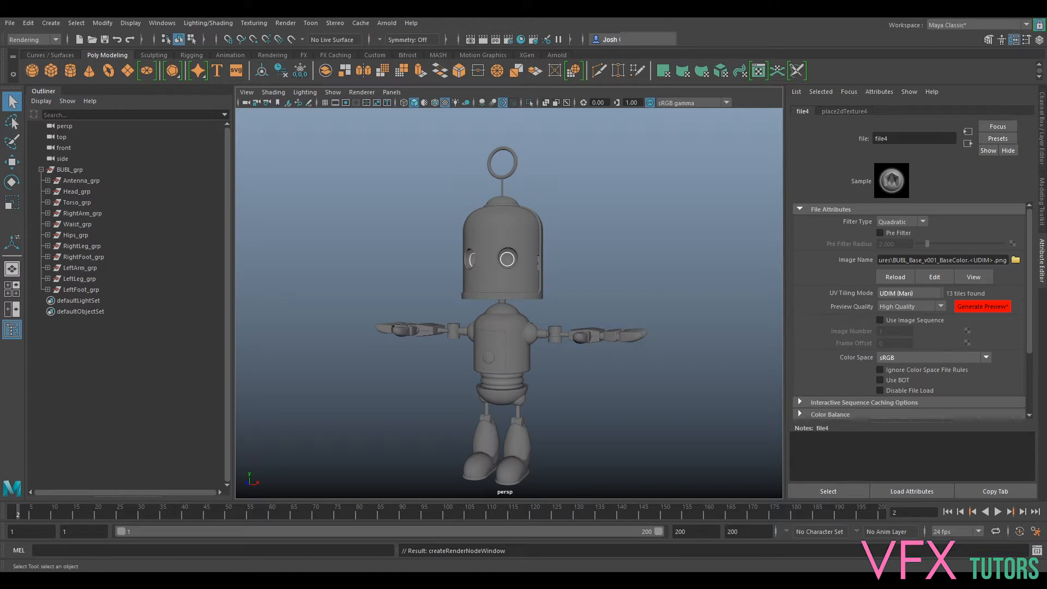
{"action": "left_click", "coordinate": [991, 307]}
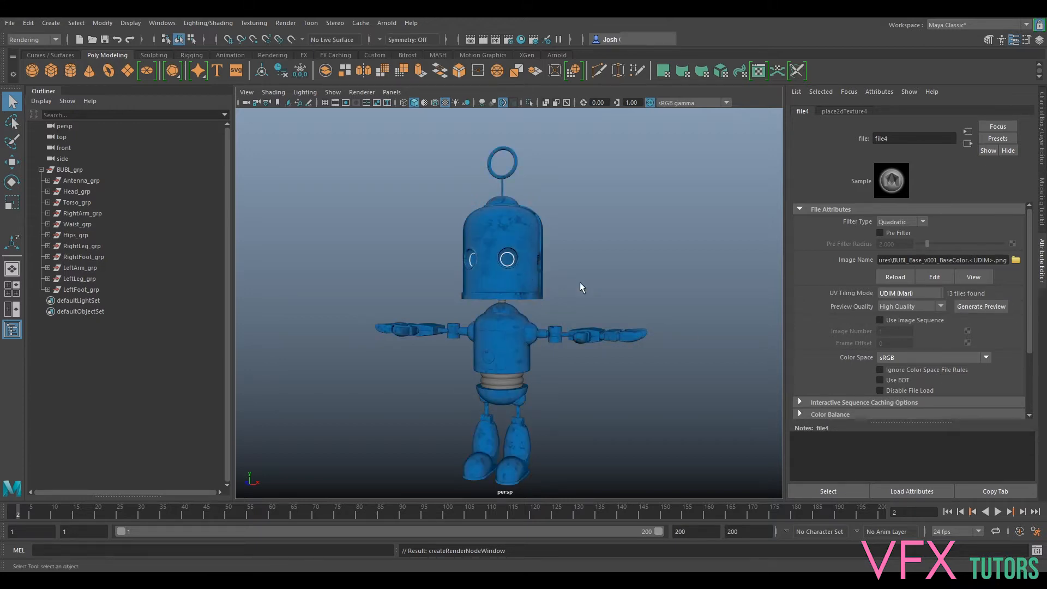
- Examine the base color texture up close on the robot's head and across its body from several angles
{"action": "scroll", "coordinate": [585, 280], "scroll_direction": "up", "scroll_amount": 6}
{"action": "scroll", "coordinate": [592, 273], "scroll_direction": "down", "scroll_amount": 4}
{"action": "left_click_drag", "start_coordinate": [671, 229], "coordinate": [646, 206], "text": "alt"}
{"action": "scroll", "coordinate": [489, 344], "scroll_direction": "up", "scroll_amount": 5}
{"action": "left_click_drag", "start_coordinate": [603, 360], "coordinate": [612, 416], "text": "alt"}
{"action": "scroll", "coordinate": [633, 316], "scroll_direction": "down", "scroll_amount": 3}
{"action": "scroll", "coordinate": [619, 276], "scroll_direction": "up", "scroll_amount": 6}
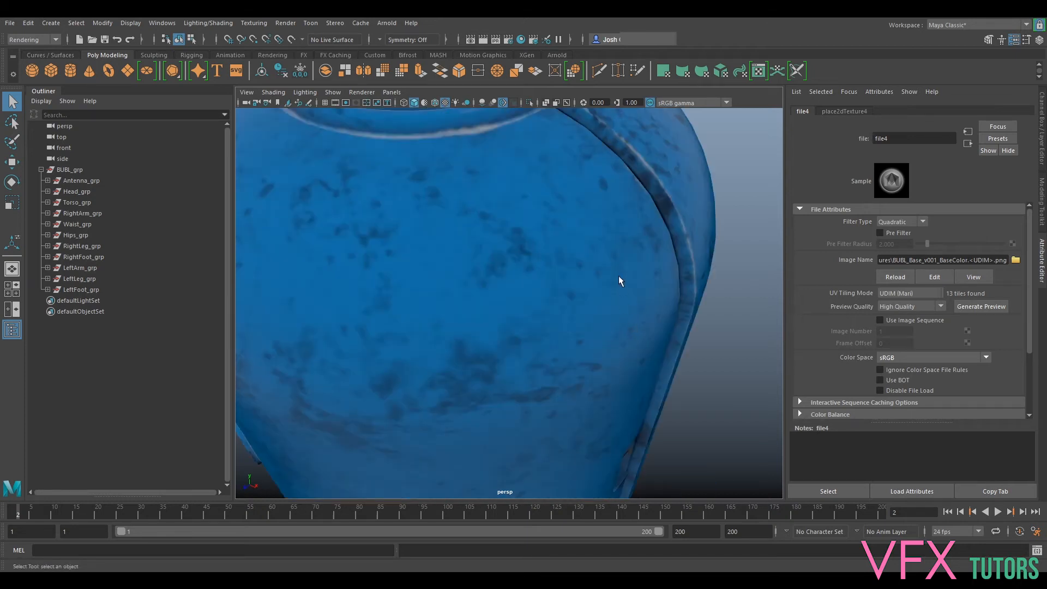
{"action": "left_click_drag", "start_coordinate": [618, 276], "coordinate": [479, 364], "text": "alt"}
{"action": "scroll", "coordinate": [592, 401], "scroll_direction": "down", "scroll_amount": 6}
{"action": "left_click_drag", "start_coordinate": [596, 403], "coordinate": [581, 333], "text": "alt"}
{"action": "middle_click_drag", "start_coordinate": [581, 333], "coordinate": [567, 264], "text": "alt"}
{"action": "left_click_drag", "start_coordinate": [601, 324], "coordinate": [763, 273], "text": "alt"}
{"action": "middle_click_drag", "start_coordinate": [694, 250], "coordinate": [629, 328], "text": "alt"}
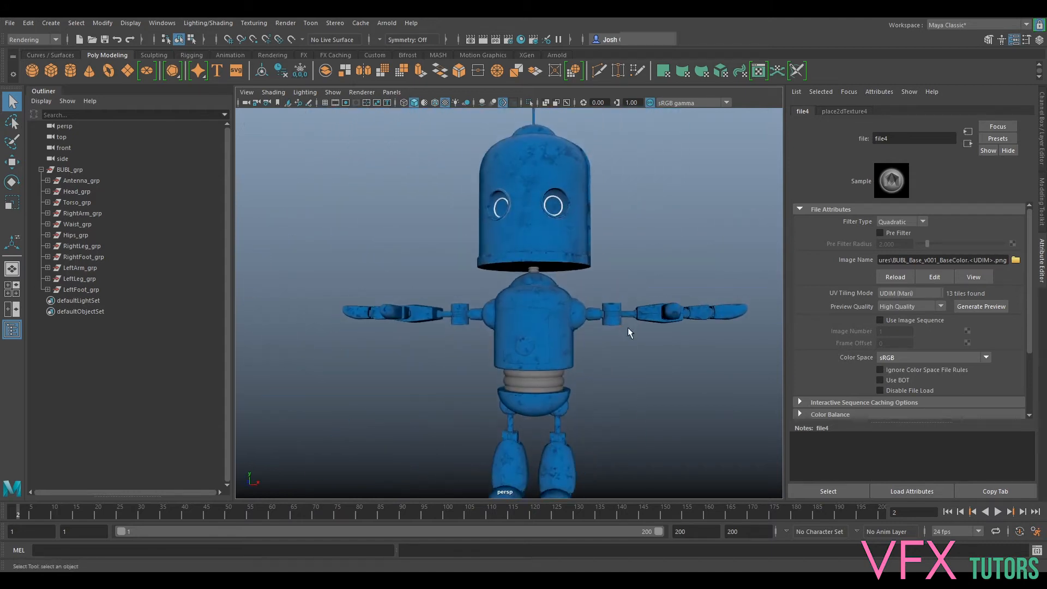
- Check the base color texture's color space options, keeping sRGB, and look over the whole robot
{"action": "left_click", "coordinate": [895, 359]}
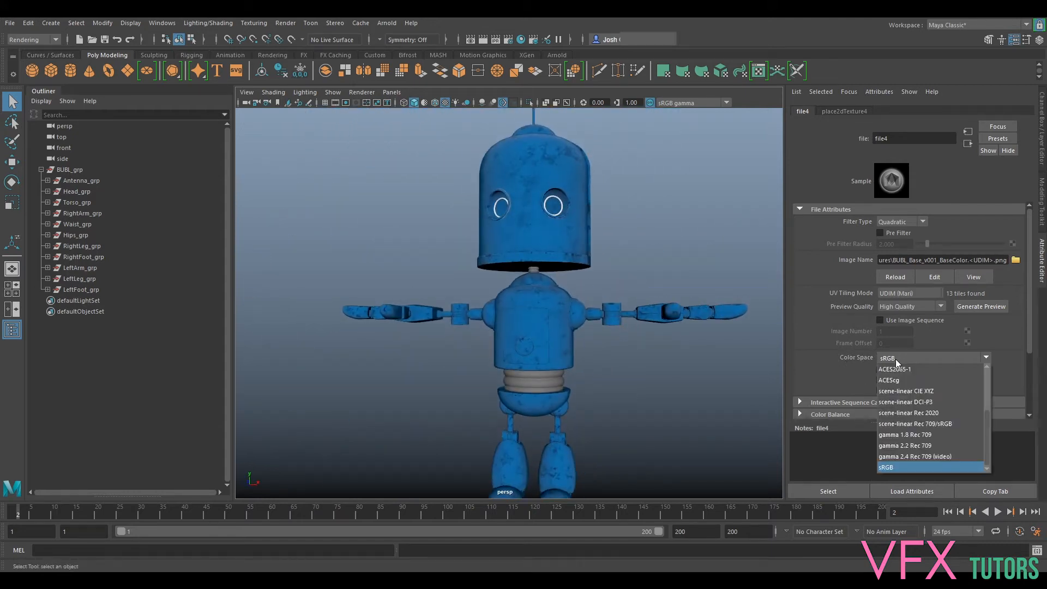
{"action": "left_click", "coordinate": [896, 360]}
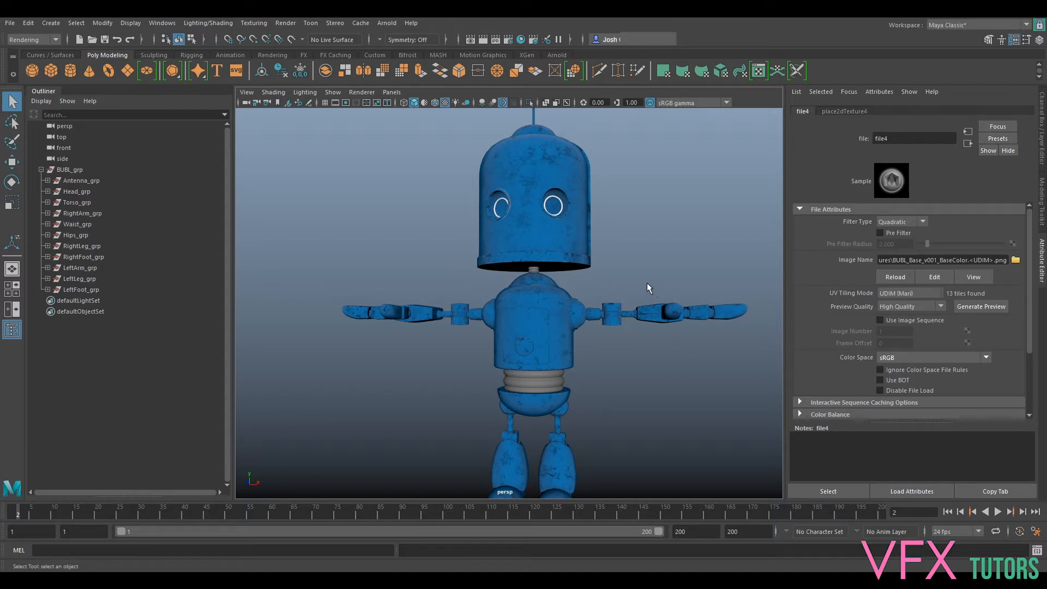
{"action": "mouse_move", "coordinate": [664, 243]}
{"action": "left_mouse_down", "text": "alt"}
{"action": "mouse_move", "coordinate": [673, 227]}
{"action": "mouse_move", "coordinate": [649, 232]}
{"action": "left_mouse_up", "text": "alt"}
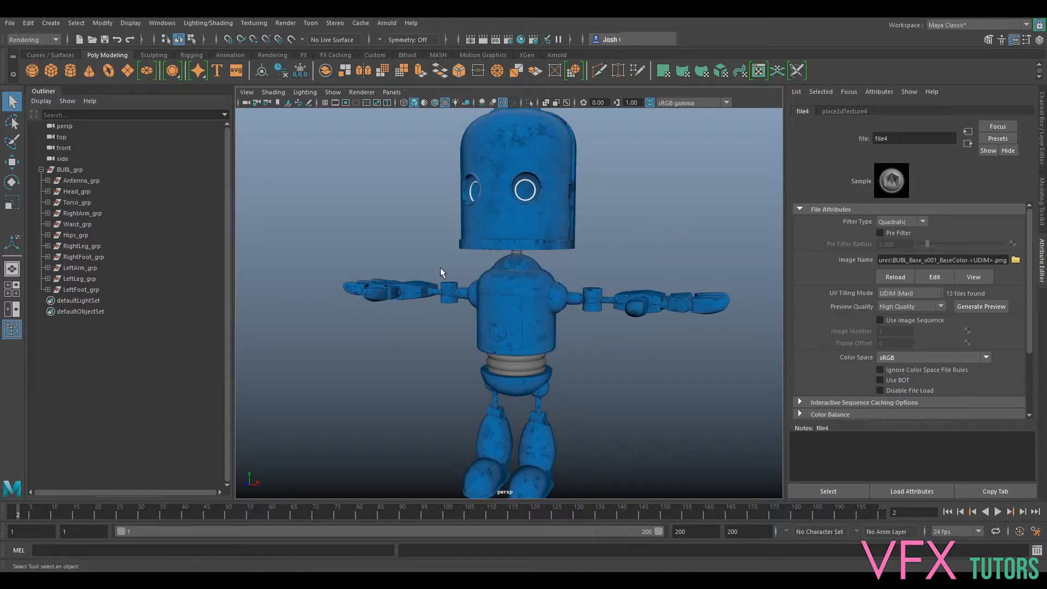
{"action": "scroll", "coordinate": [639, 256], "scroll_direction": "up", "scroll_amount": 2}
{"action": "scroll", "coordinate": [646, 244], "scroll_direction": "down", "scroll_amount": 3}
{"action": "middle_click_drag", "start_coordinate": [649, 235], "coordinate": [648, 266], "text": "alt"}
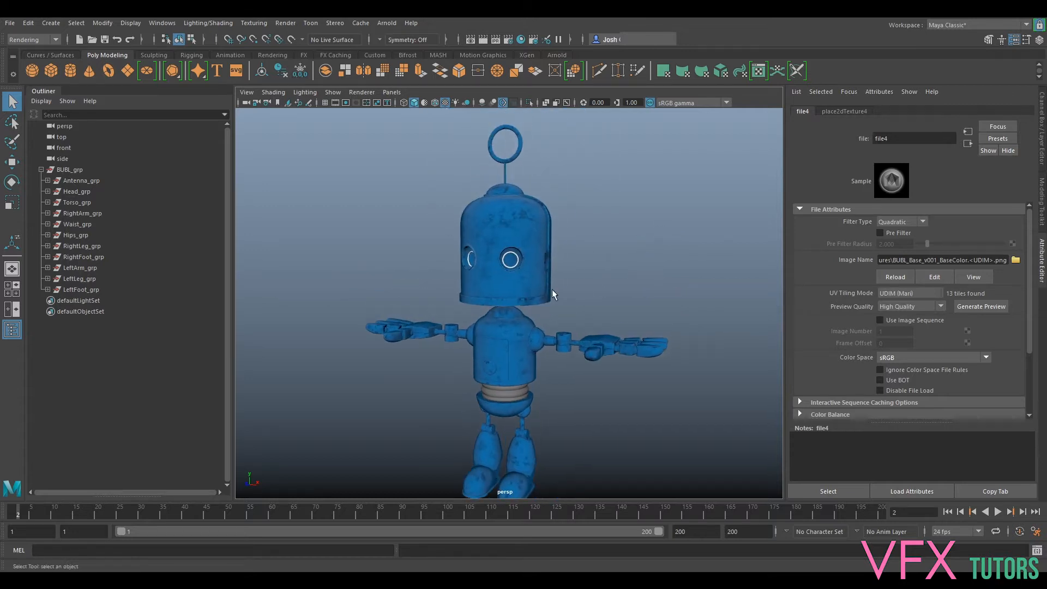
- Connect a File texture to aiMetal's metalness and load BUBL_Base_v001_Metalness.1018.png into it
{"action": "left_click", "coordinate": [967, 144]}
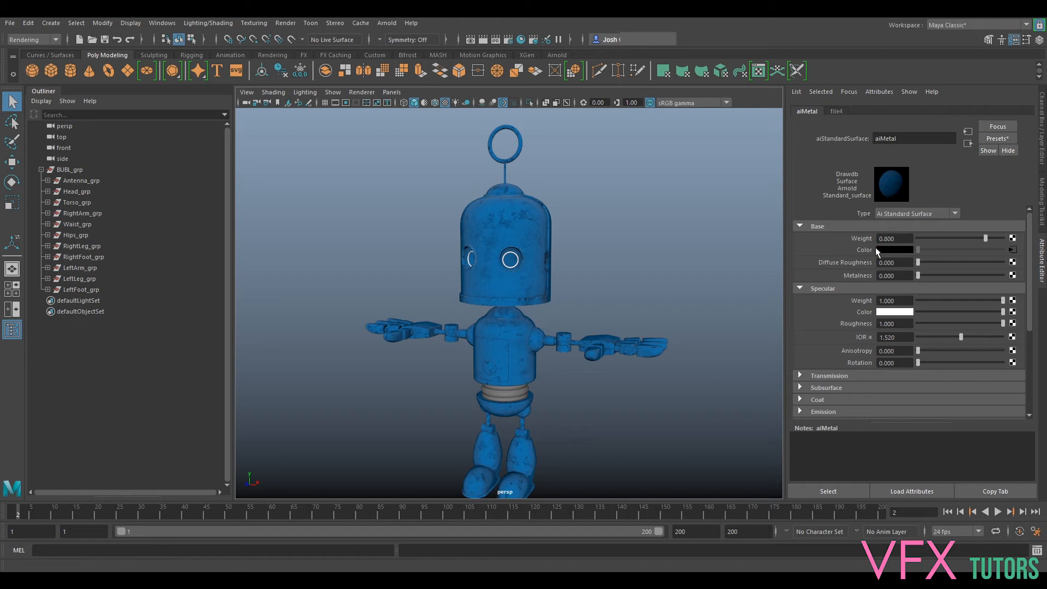
{"action": "left_click", "coordinate": [1013, 275]}
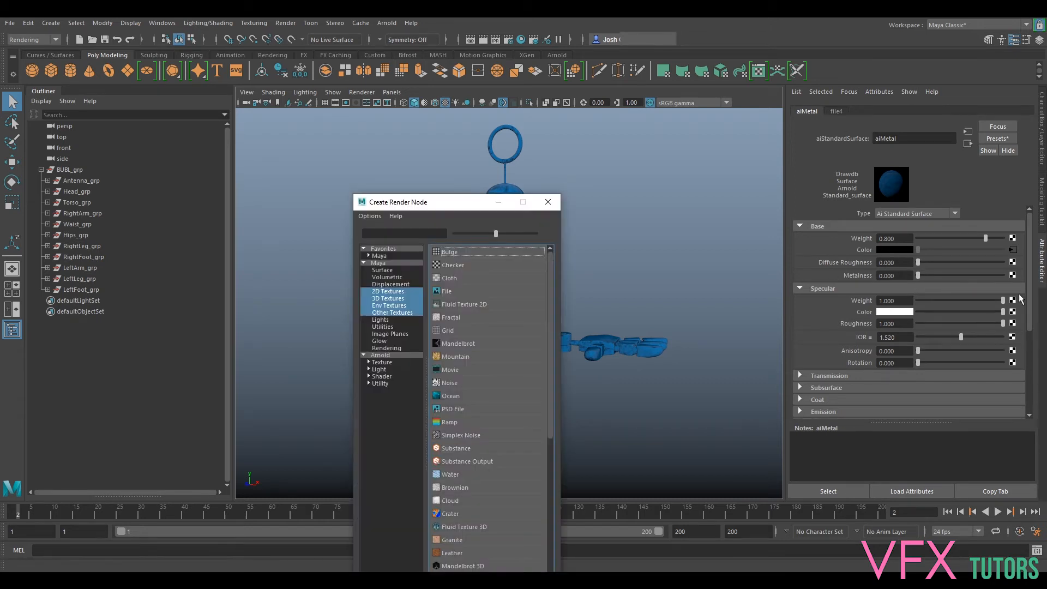
{"action": "left_click", "coordinate": [454, 291]}
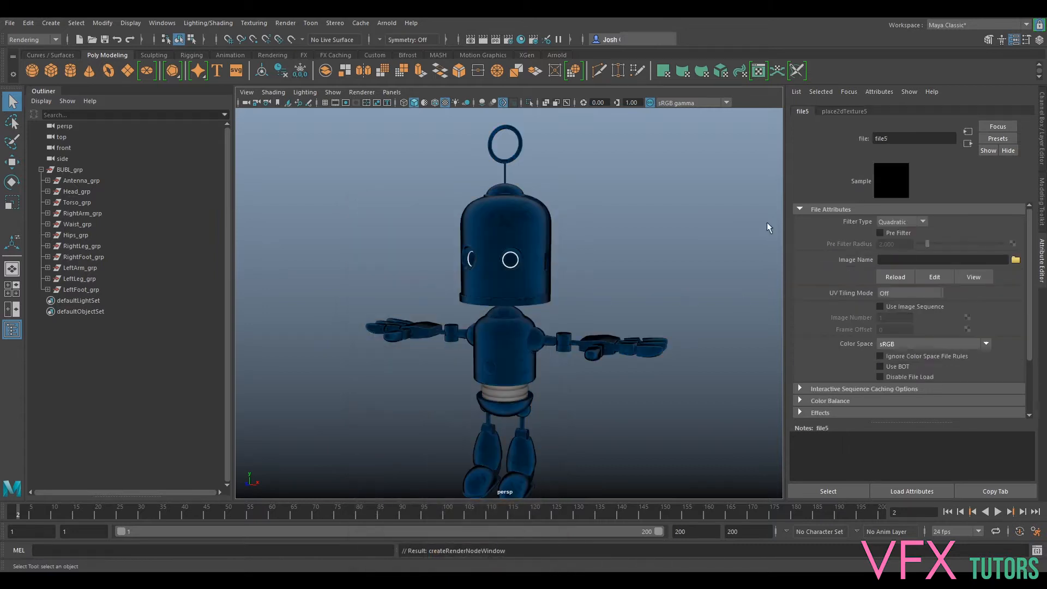
{"action": "left_click", "coordinate": [1016, 261]}
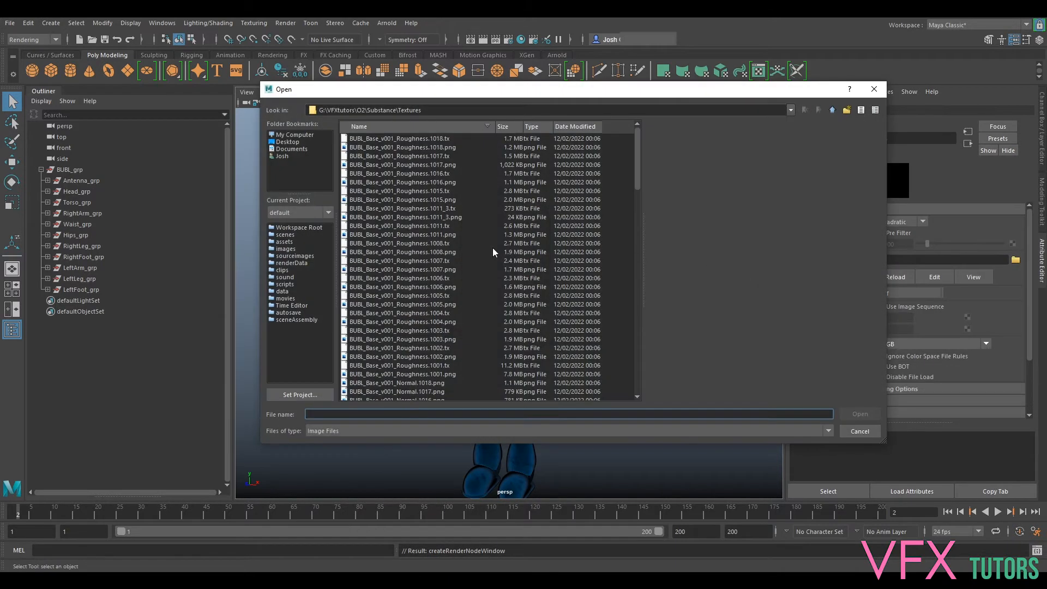
{"action": "scroll", "coordinate": [449, 243], "scroll_direction": "down", "scroll_amount": 7}
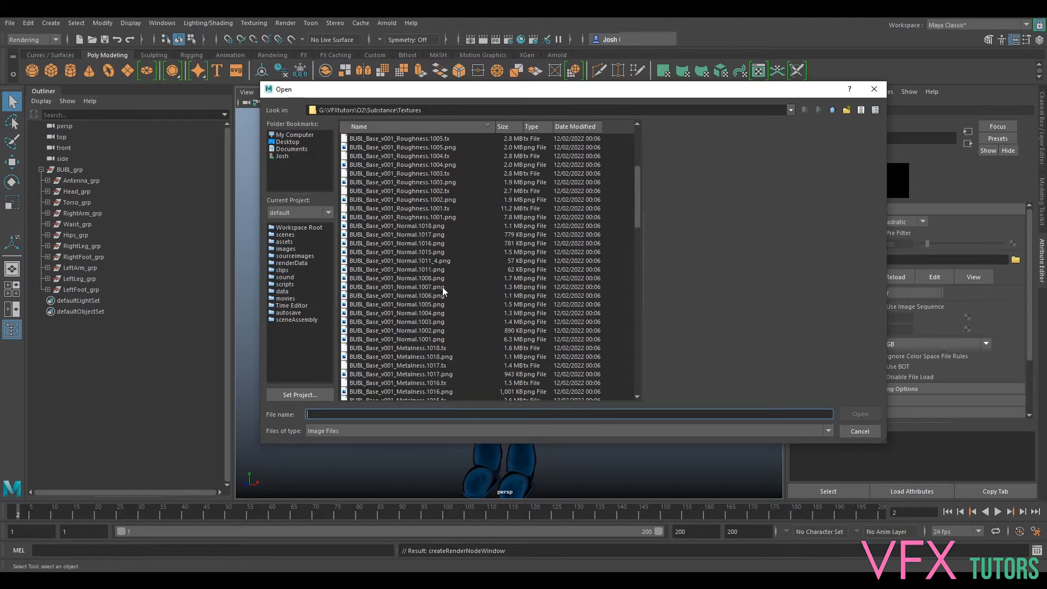
{"action": "left_click", "coordinate": [429, 330]}
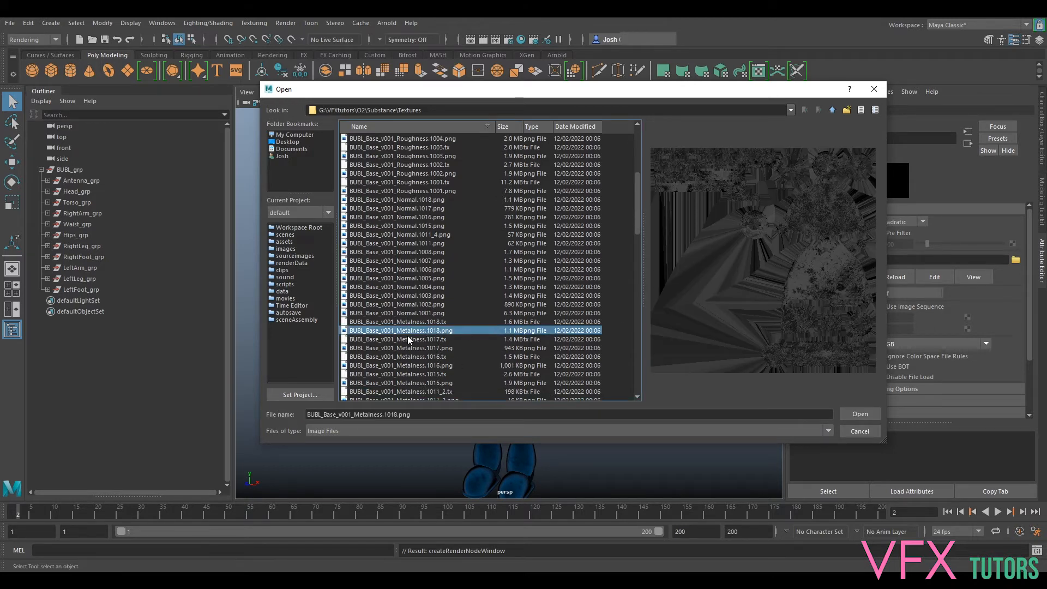
{"action": "left_click", "coordinate": [848, 414]}
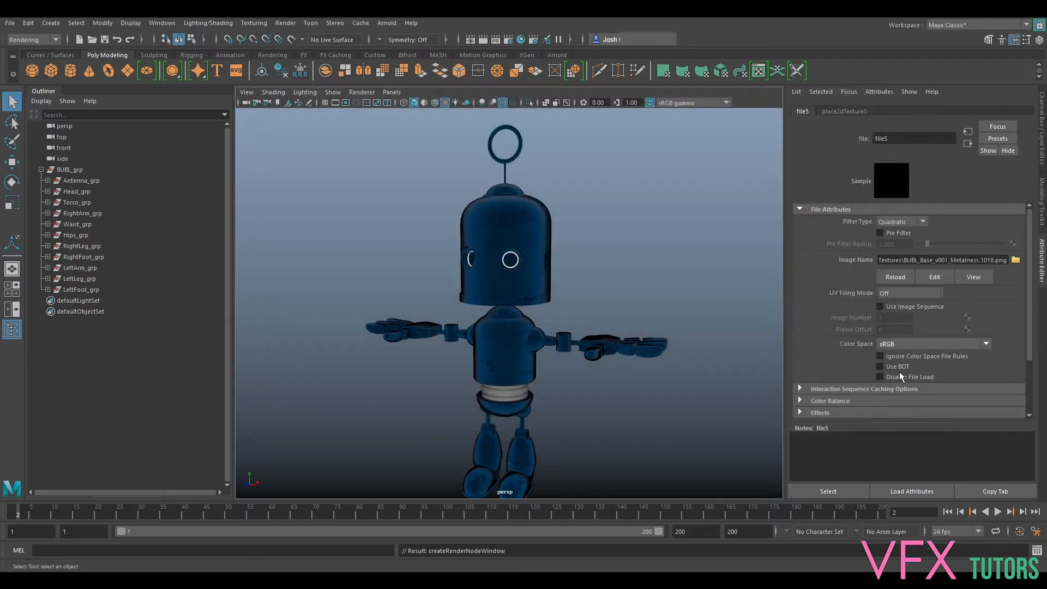
- Set the metalness texture to UDIM (Mari) tiling and Raw color space, and generate its viewport preview
{"action": "left_click", "coordinate": [899, 294]}
{"action": "left_click", "coordinate": [903, 337]}
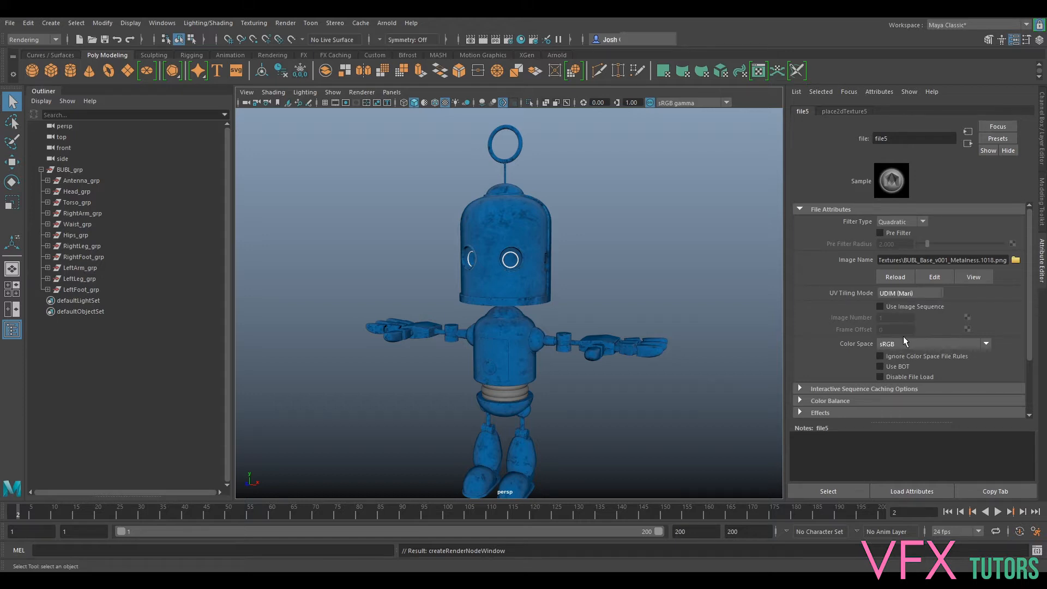
{"action": "left_click", "coordinate": [887, 358]}
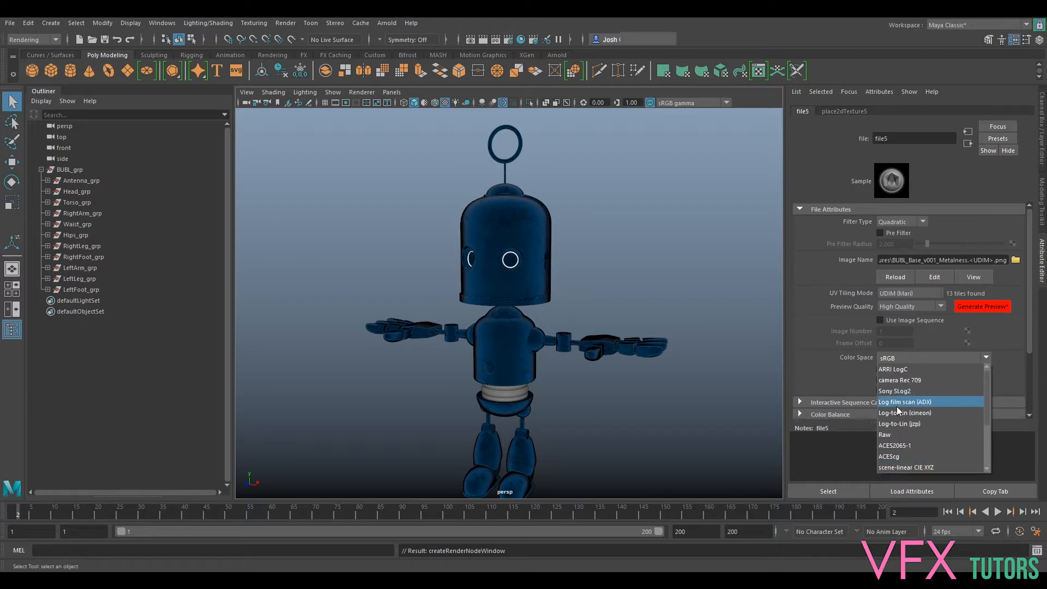
{"action": "left_click", "coordinate": [899, 435]}
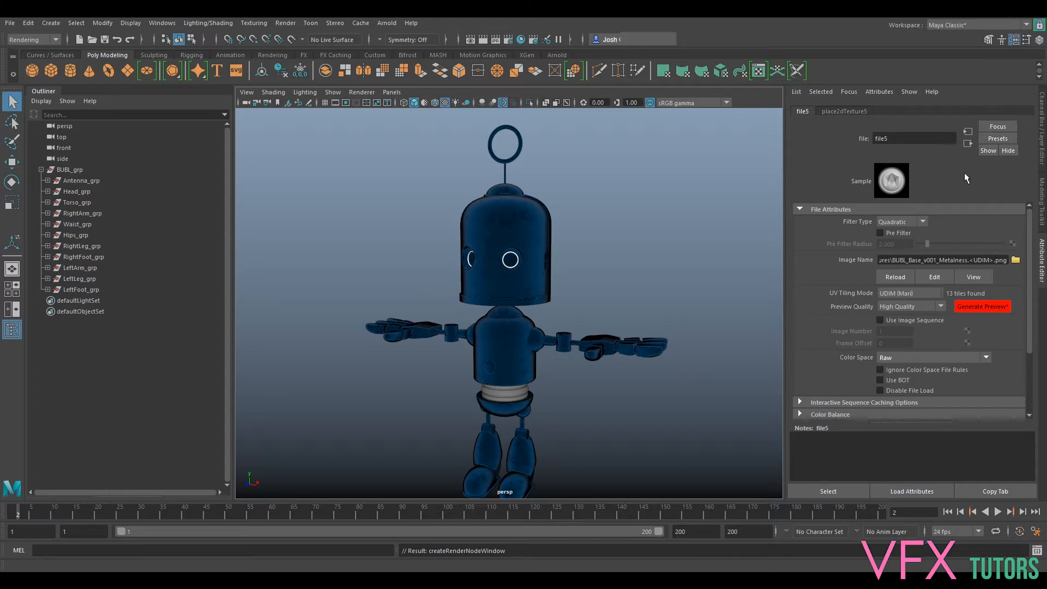
{"action": "left_click", "coordinate": [989, 306]}
- Connect a File texture to aiMetal's specular roughness and load BUBL_Base_v001_Roughness.1018.png into it
{"action": "left_click", "coordinate": [968, 146]}
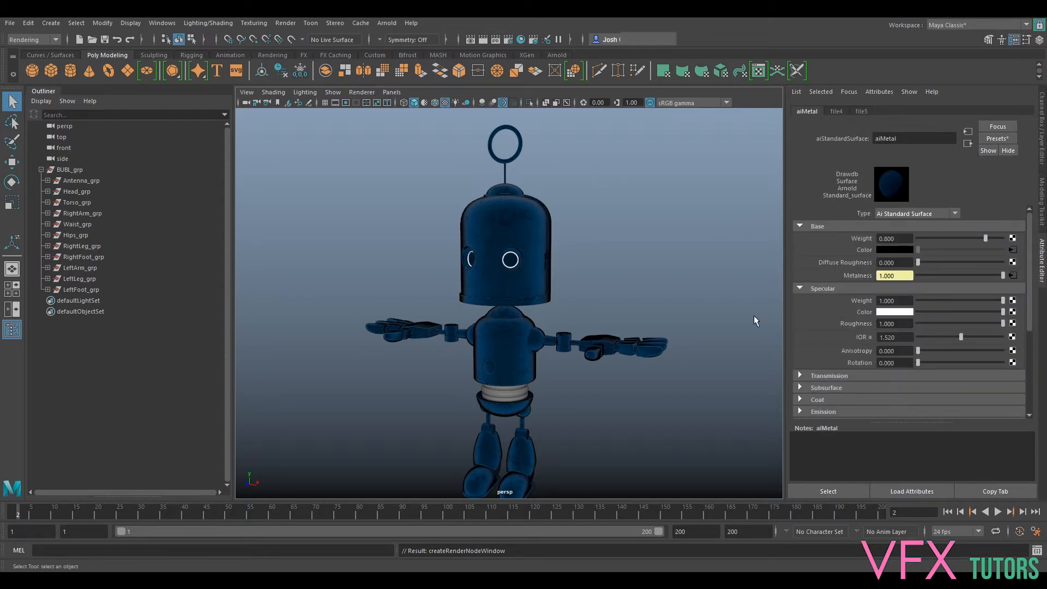
{"action": "left_click", "coordinate": [1013, 324]}
{"action": "left_click", "coordinate": [455, 291]}
{"action": "left_click", "coordinate": [1015, 260]}
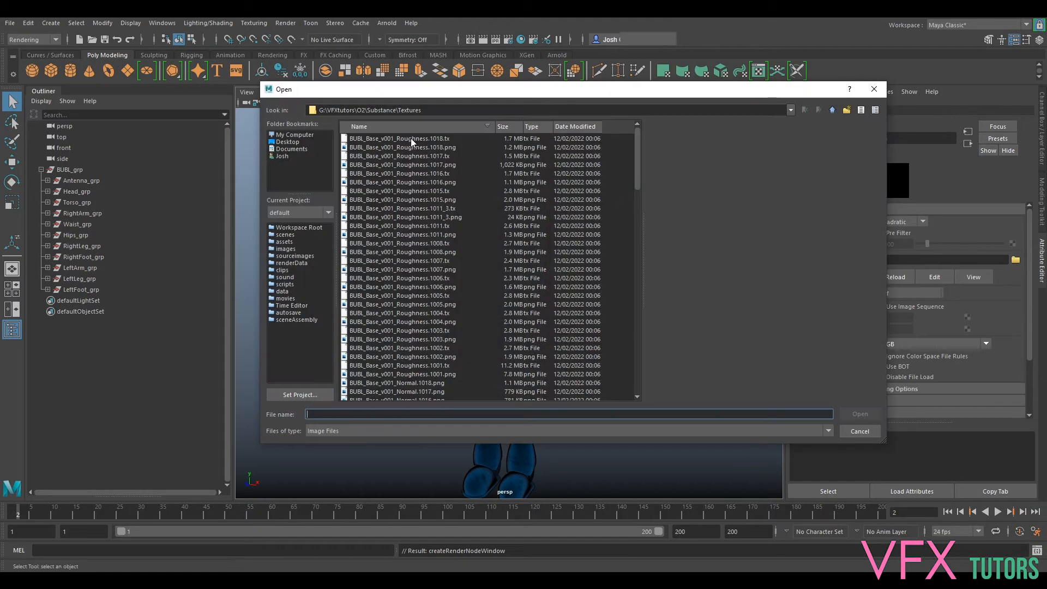
{"action": "left_click", "coordinate": [415, 147]}
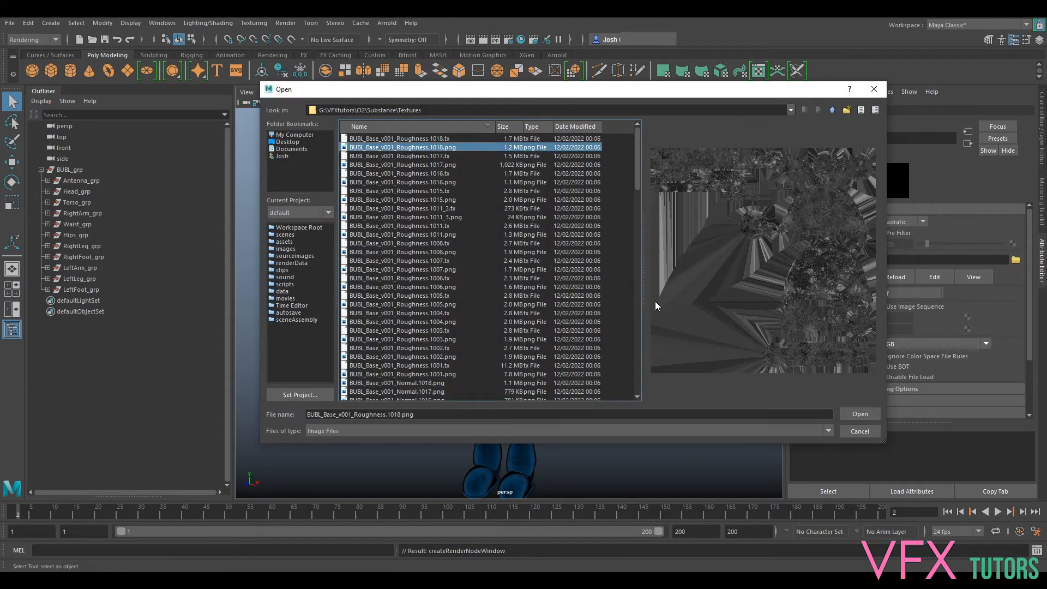
{"action": "left_click", "coordinate": [859, 415]}
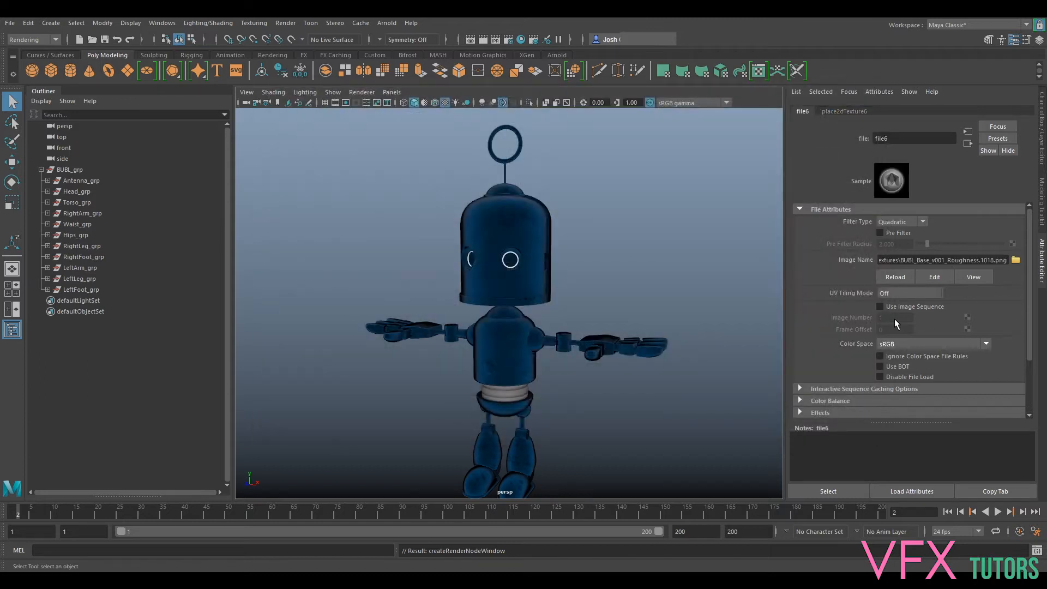
- Set the roughness texture to UDIM (Mari) tiling and Raw color space
{"action": "left_click", "coordinate": [898, 295]}
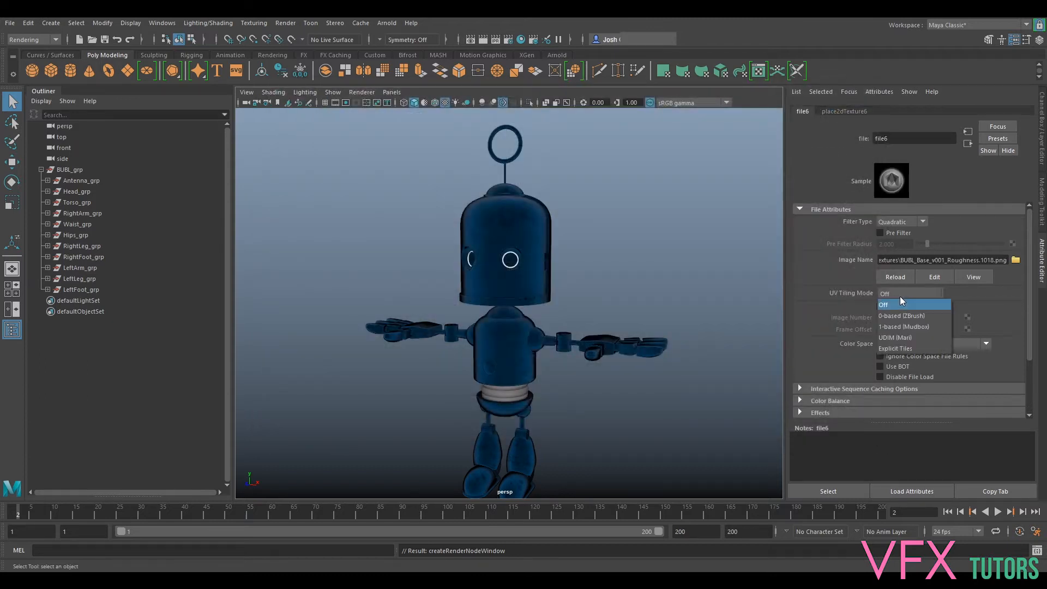
{"action": "left_click", "coordinate": [908, 338]}
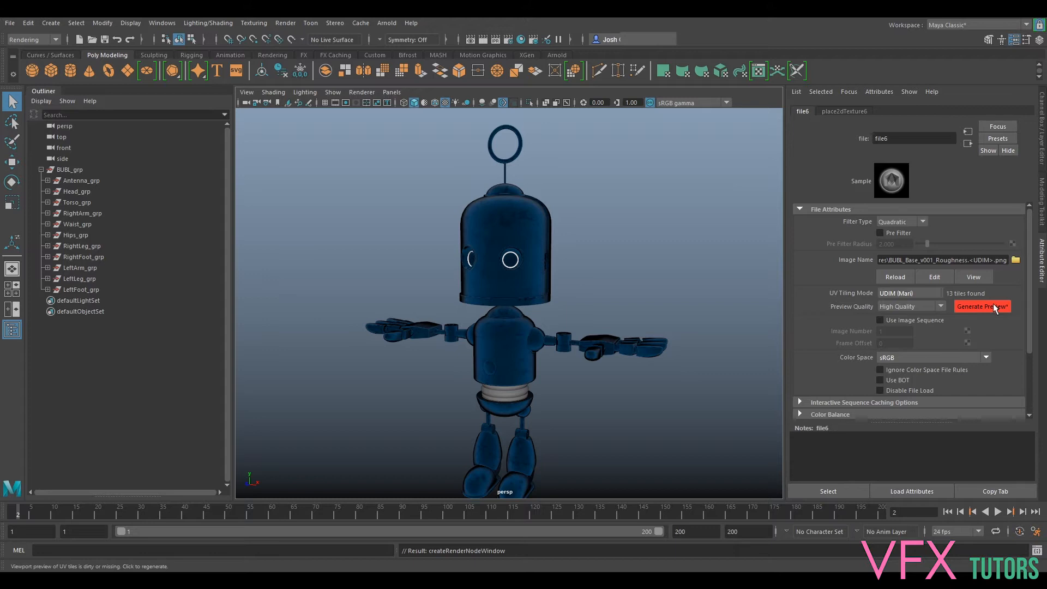
{"action": "left_click", "coordinate": [915, 359]}
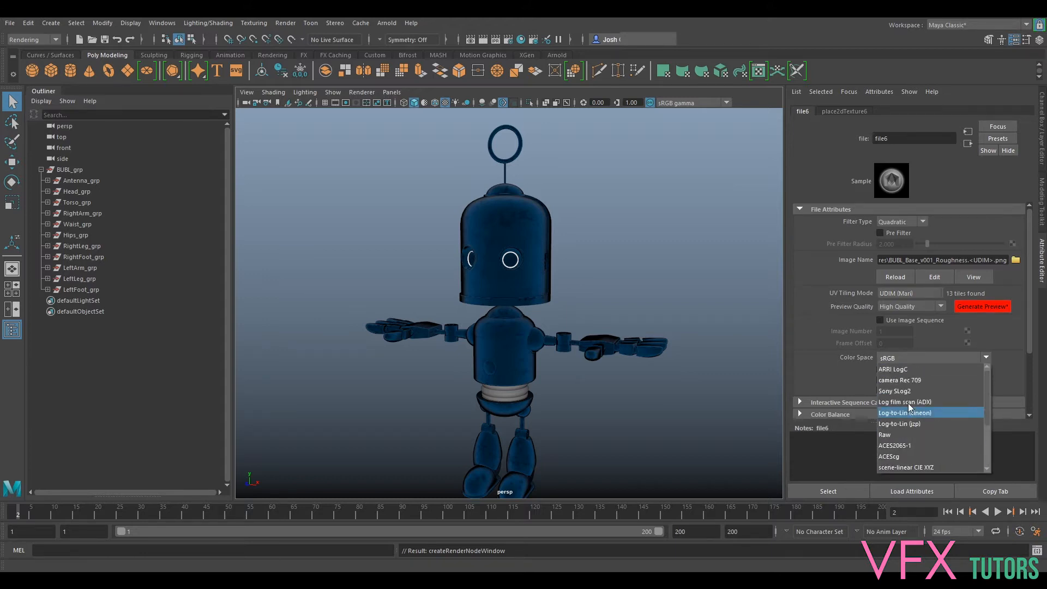
{"action": "left_click", "coordinate": [889, 435]}
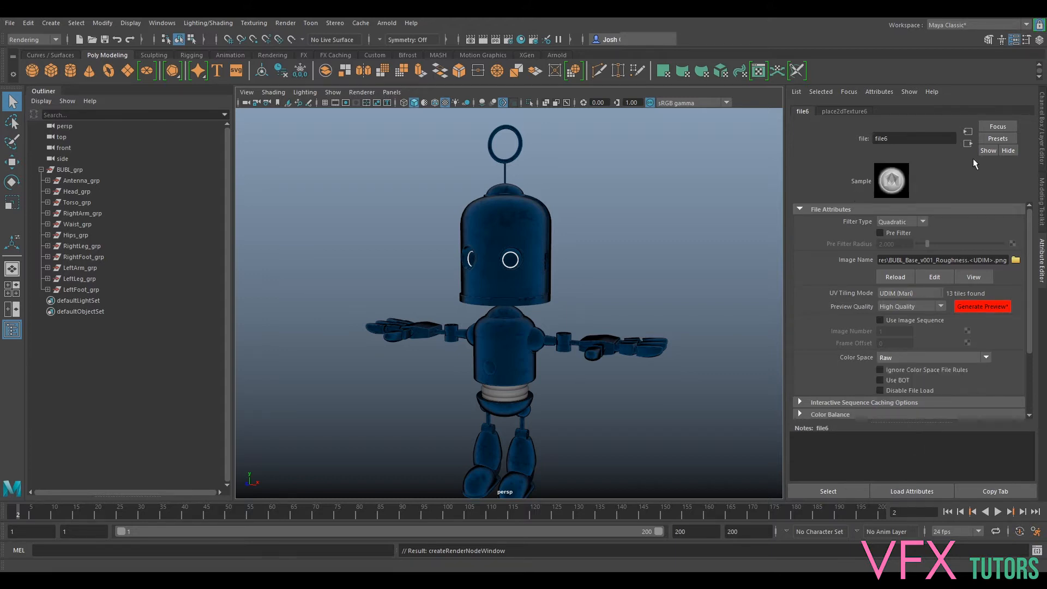
- Connect a File texture to aiMetal's bump mapping and keep the bump node's Use As setting on Bump
{"action": "left_click", "coordinate": [968, 143]}
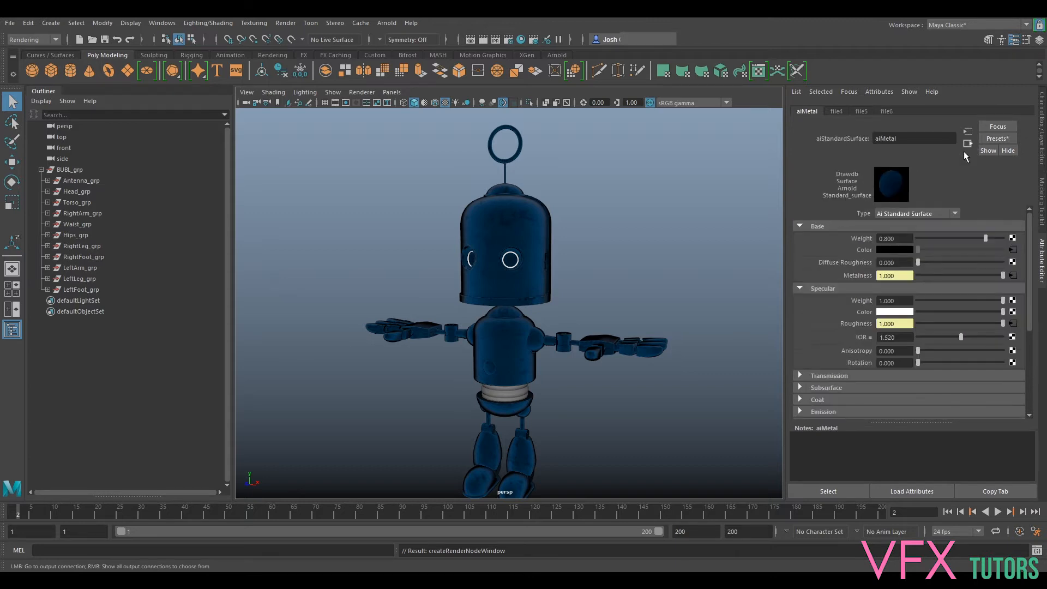
{"action": "scroll", "coordinate": [806, 346], "scroll_direction": "down", "scroll_amount": 3}
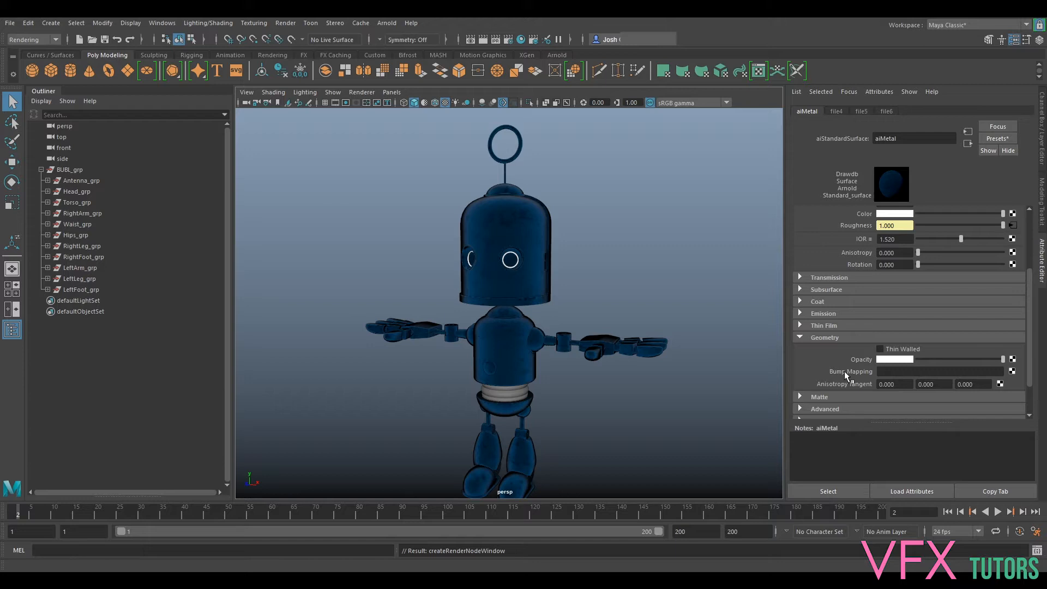
{"action": "left_click", "coordinate": [1012, 371]}
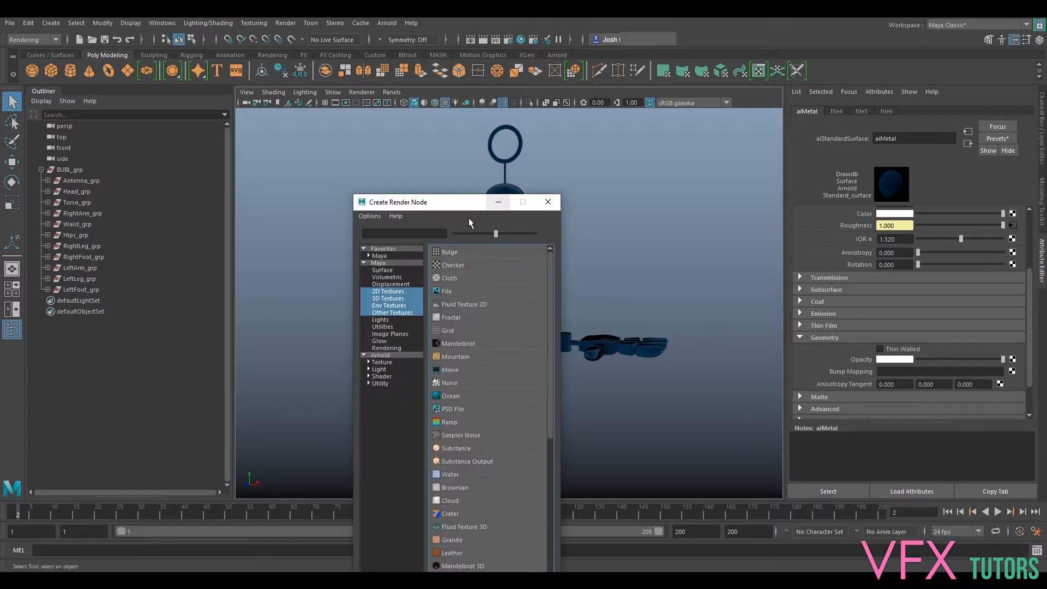
{"action": "left_click", "coordinate": [449, 291]}
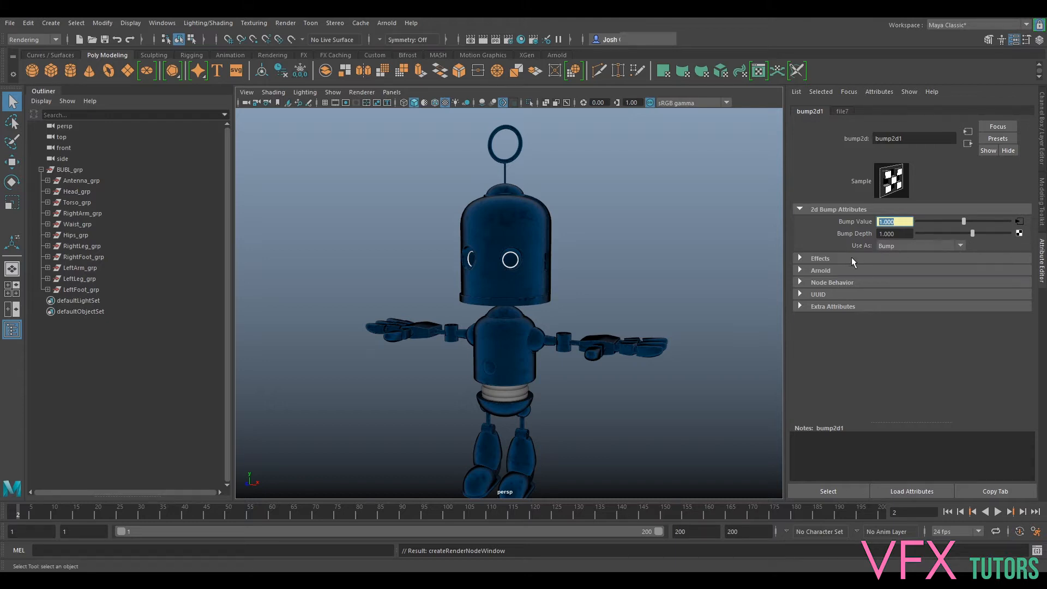
{"action": "left_click", "coordinate": [898, 247]}
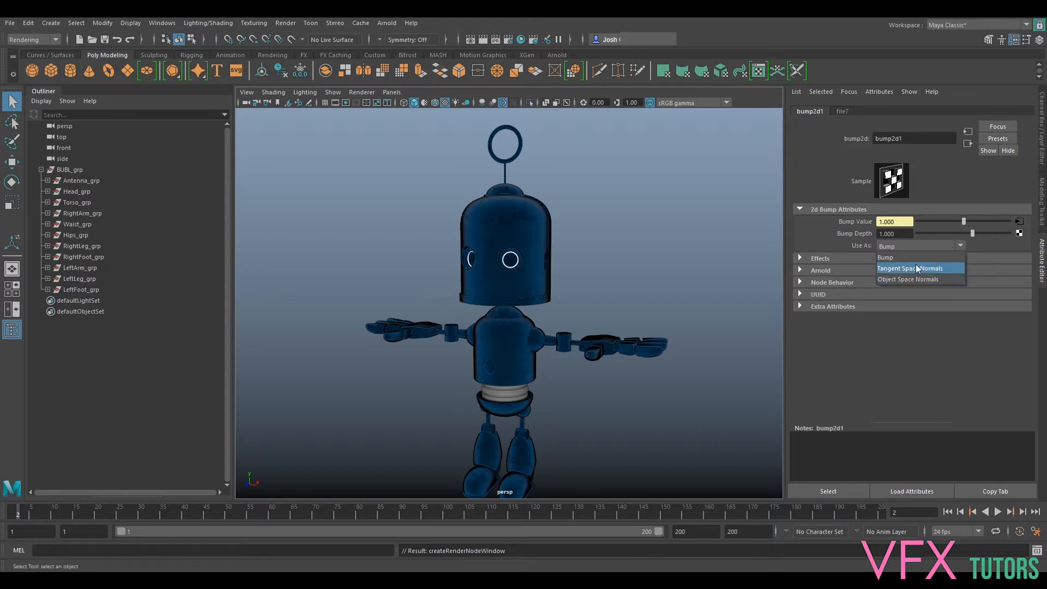
{"action": "left_click", "coordinate": [902, 259]}
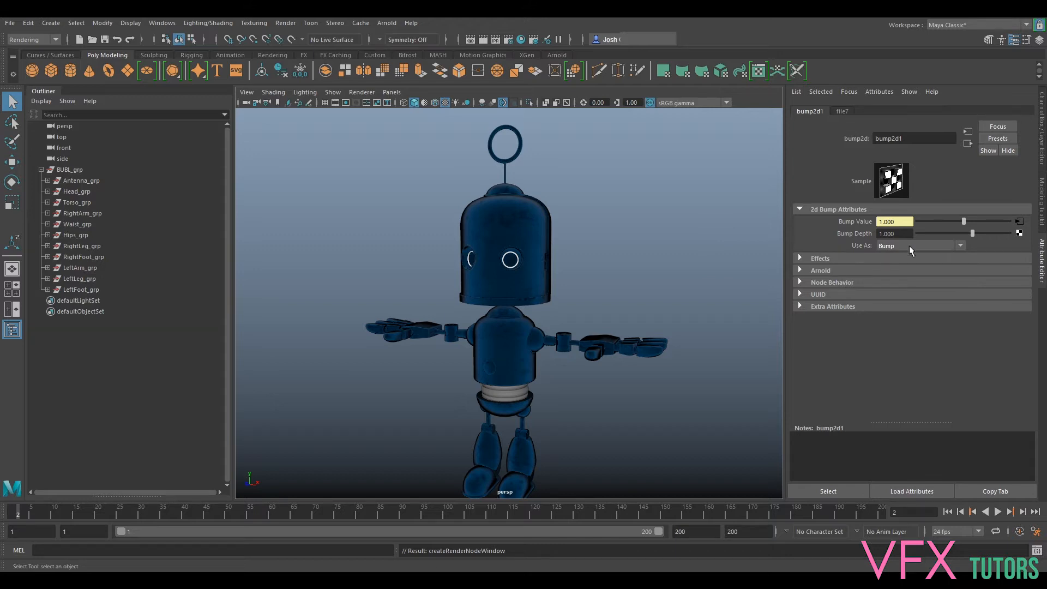
- Browse for the bump texture's image and preview the BUBL_Base_v001_Height 1018 and 1011 maps
{"action": "left_click", "coordinate": [1020, 224]}
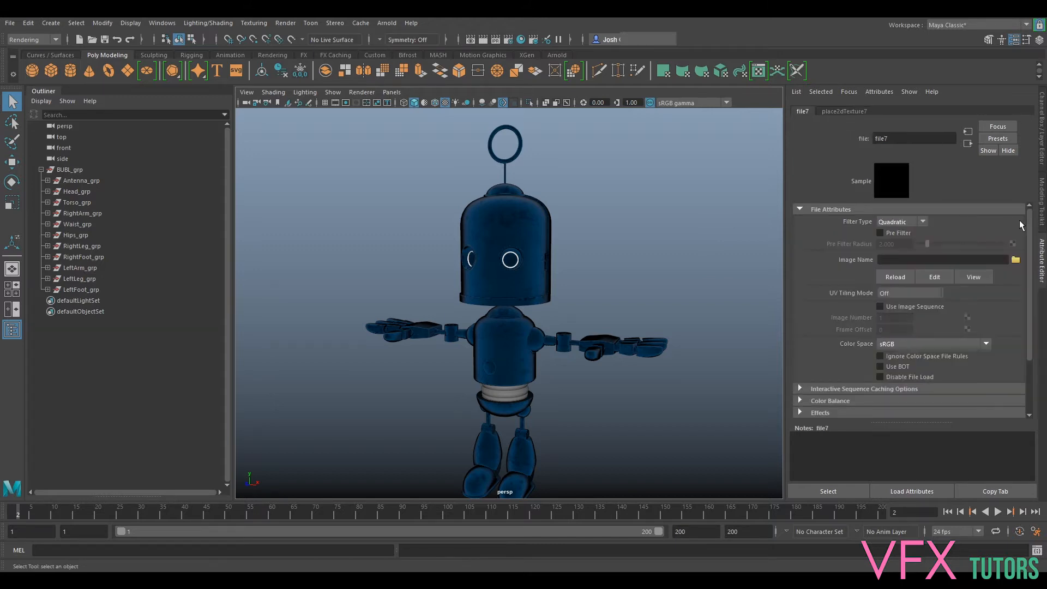
{"action": "left_click", "coordinate": [1015, 259]}
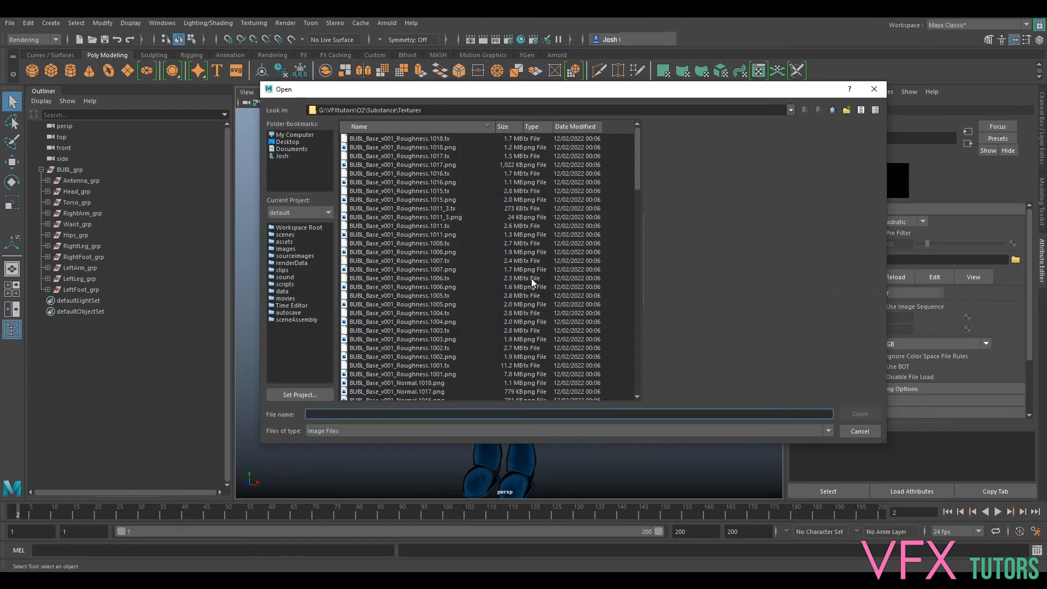
{"action": "scroll", "coordinate": [445, 281], "scroll_direction": "down", "scroll_amount": 10}
{"action": "scroll", "coordinate": [437, 293], "scroll_direction": "down", "scroll_amount": 9}
{"action": "left_click", "coordinate": [414, 235]}
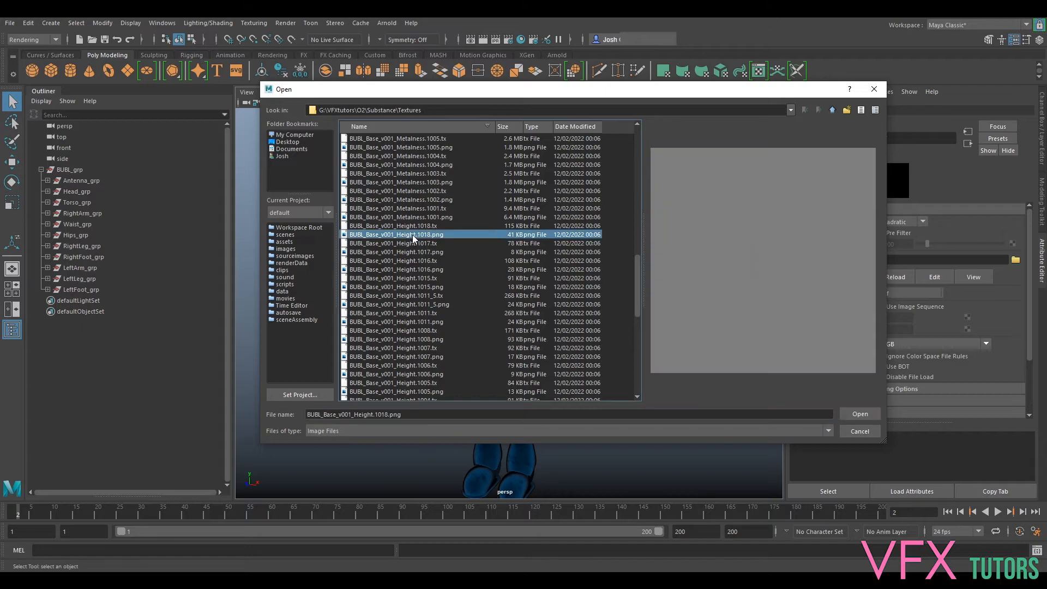
{"action": "left_click", "coordinate": [418, 322]}
{"action": "scroll", "coordinate": [418, 321], "scroll_direction": "down", "scroll_amount": 12}
- Preview several BUBL_Base_v001_Normal maps, including tiles 1011, 1015, 1017 and 1003, to compare them with the height maps
{"action": "scroll", "coordinate": [426, 191], "scroll_direction": "up", "scroll_amount": 20}
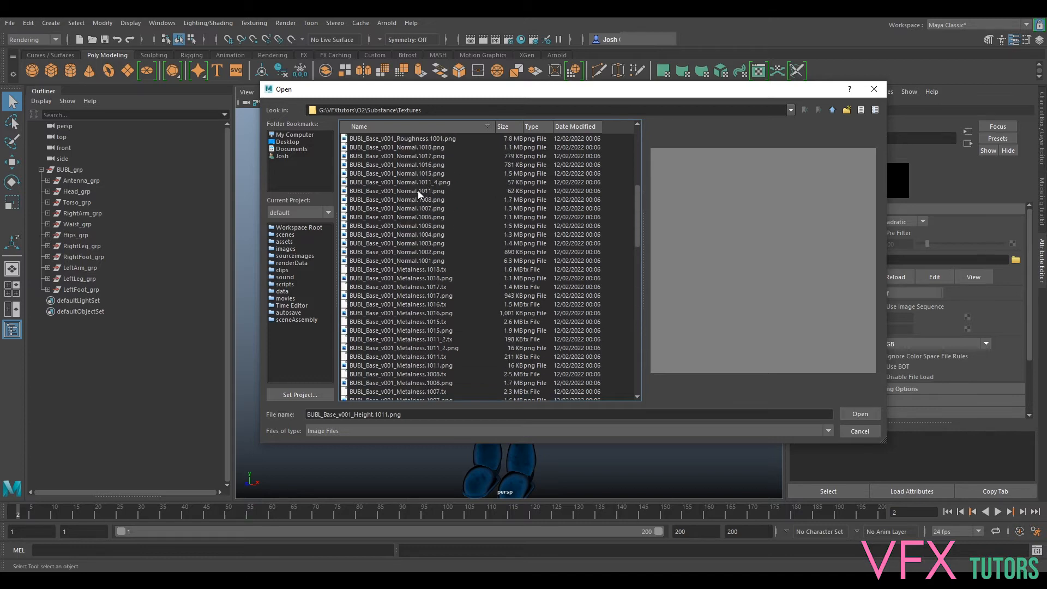
{"action": "left_click", "coordinate": [418, 191]}
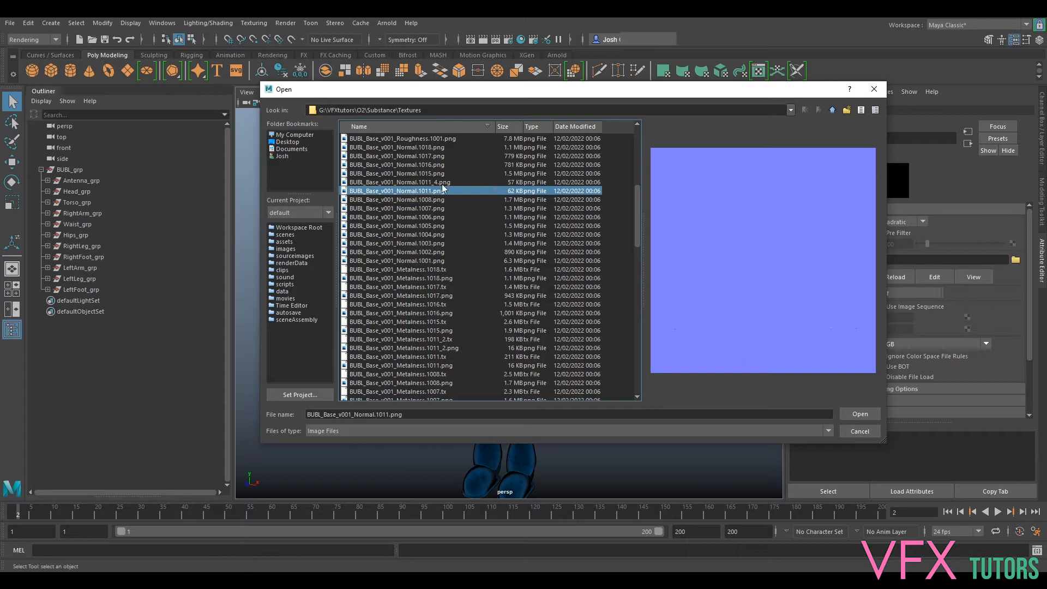
{"action": "left_click", "coordinate": [426, 174]}
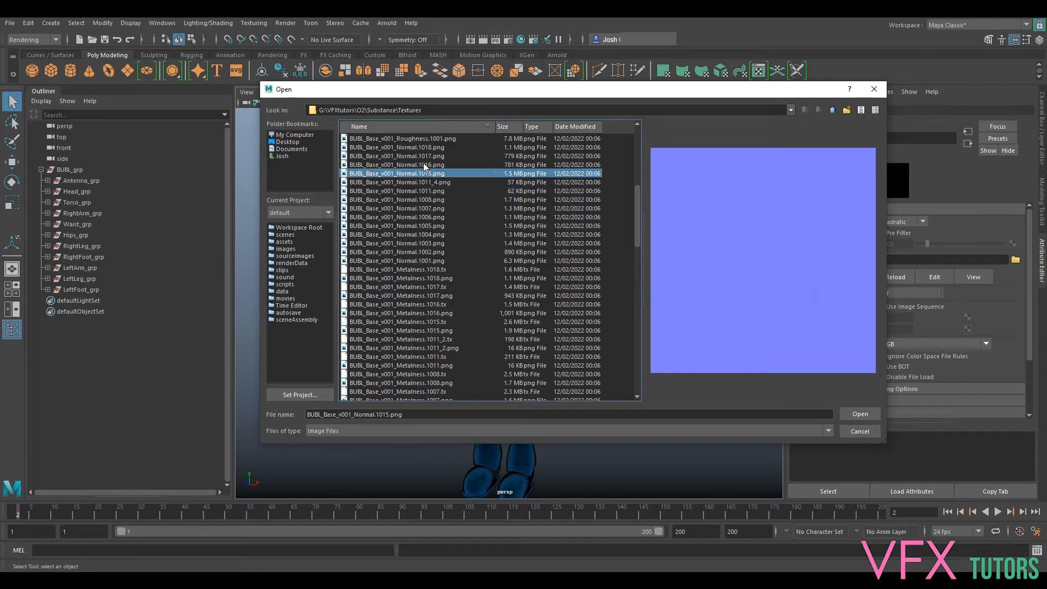
{"action": "left_click", "coordinate": [425, 165]}
{"action": "left_click", "coordinate": [428, 157]}
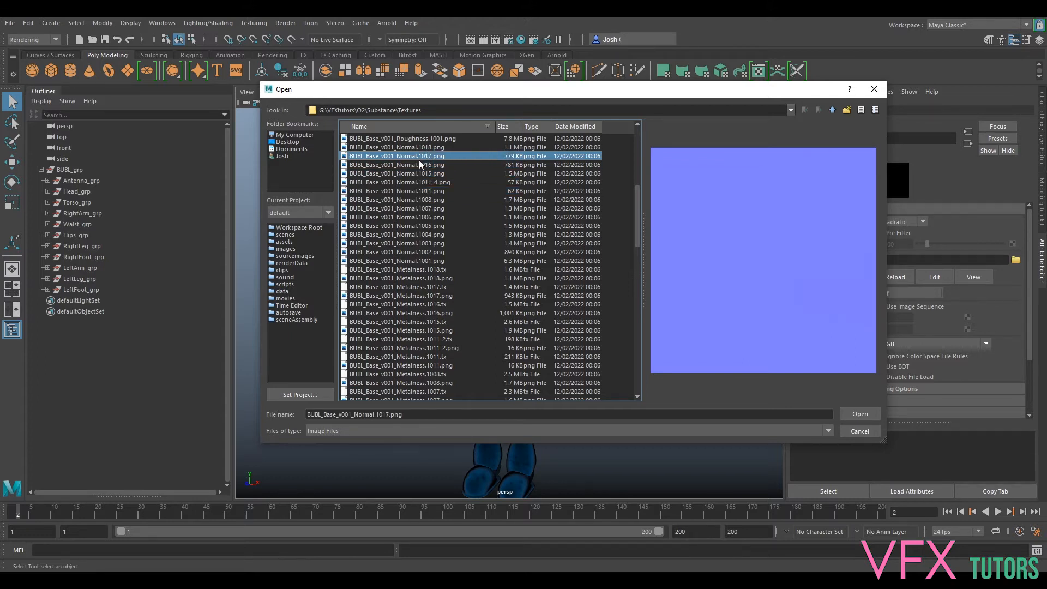
{"action": "left_click", "coordinate": [423, 242]}
{"action": "left_click", "coordinate": [426, 252]}
{"action": "left_click", "coordinate": [426, 245]}
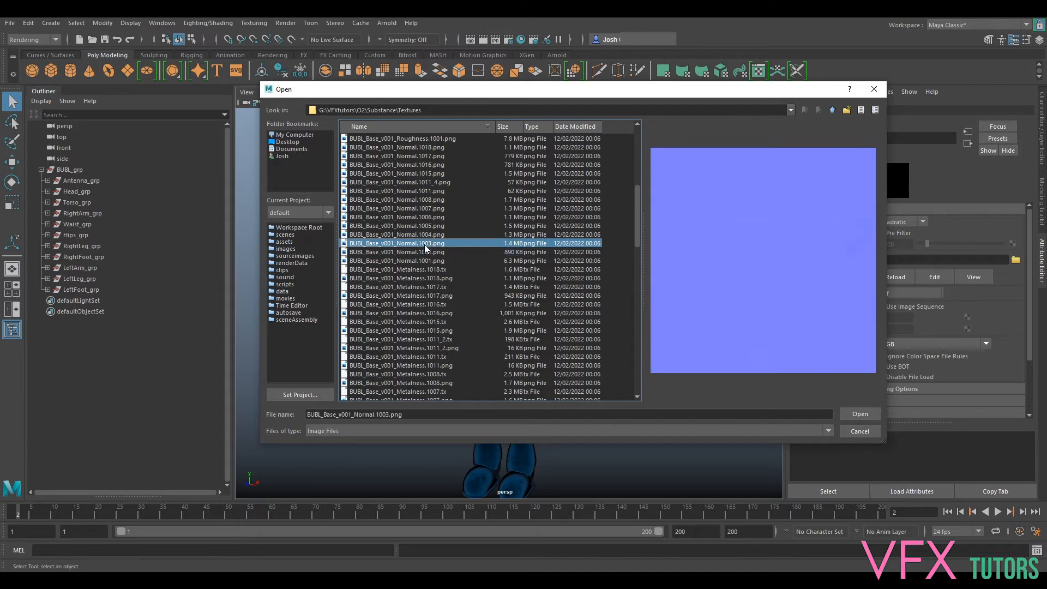
{"action": "left_click", "coordinate": [442, 252]}
{"action": "left_click", "coordinate": [440, 244]}
{"action": "scroll", "coordinate": [463, 295], "scroll_direction": "down", "scroll_amount": 20}
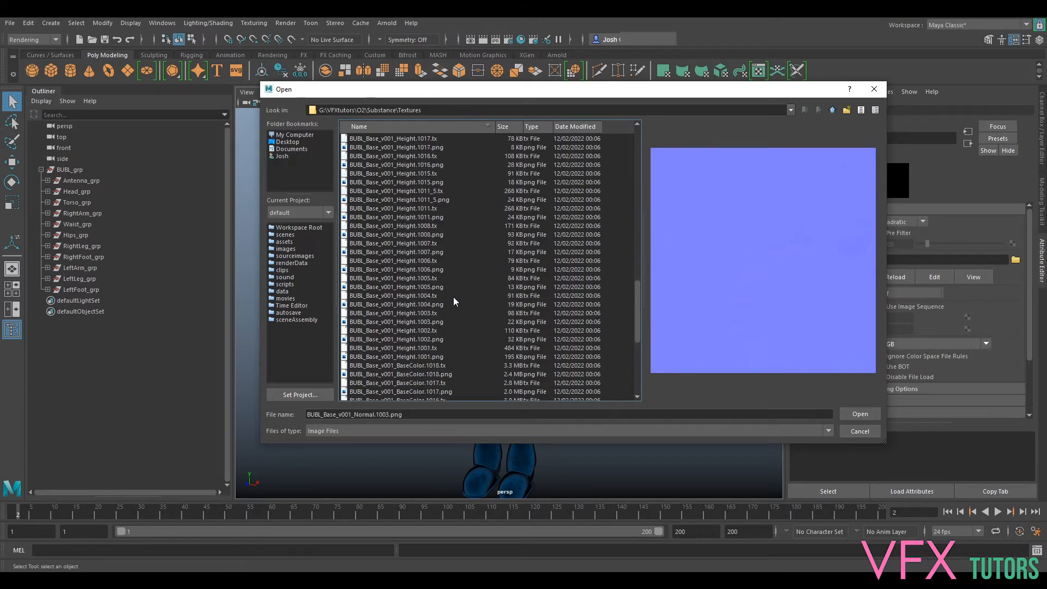
{"action": "scroll", "coordinate": [431, 220], "scroll_direction": "up", "scroll_amount": 20}
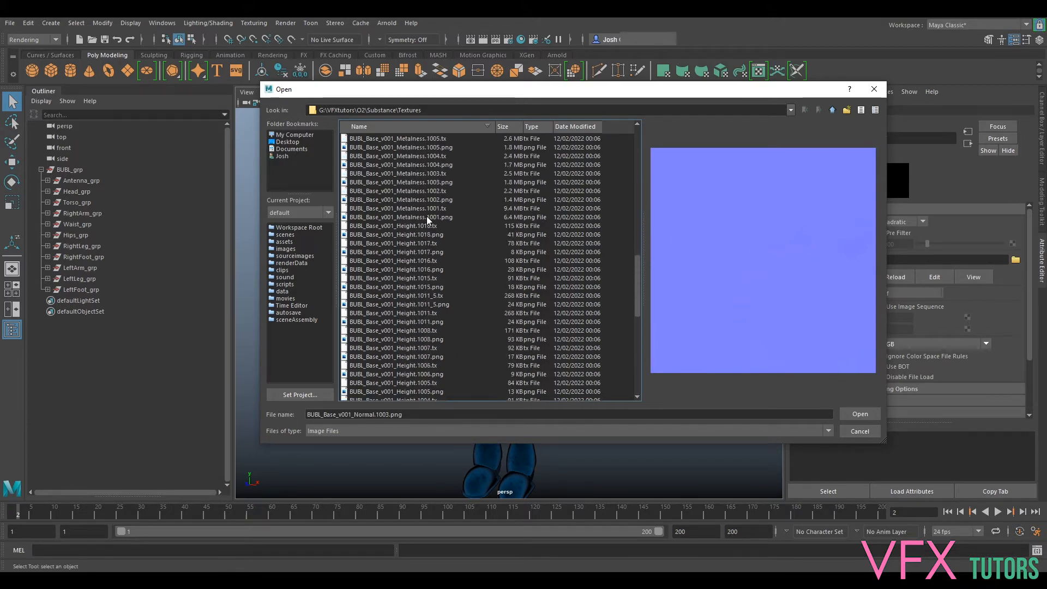
- Load BUBL_Base_v001_Height.1018.png into the bump File texture
{"action": "scroll", "coordinate": [437, 263], "scroll_direction": "down", "scroll_amount": 7}
{"action": "left_click", "coordinate": [411, 226]}
{"action": "left_click", "coordinate": [409, 234]}
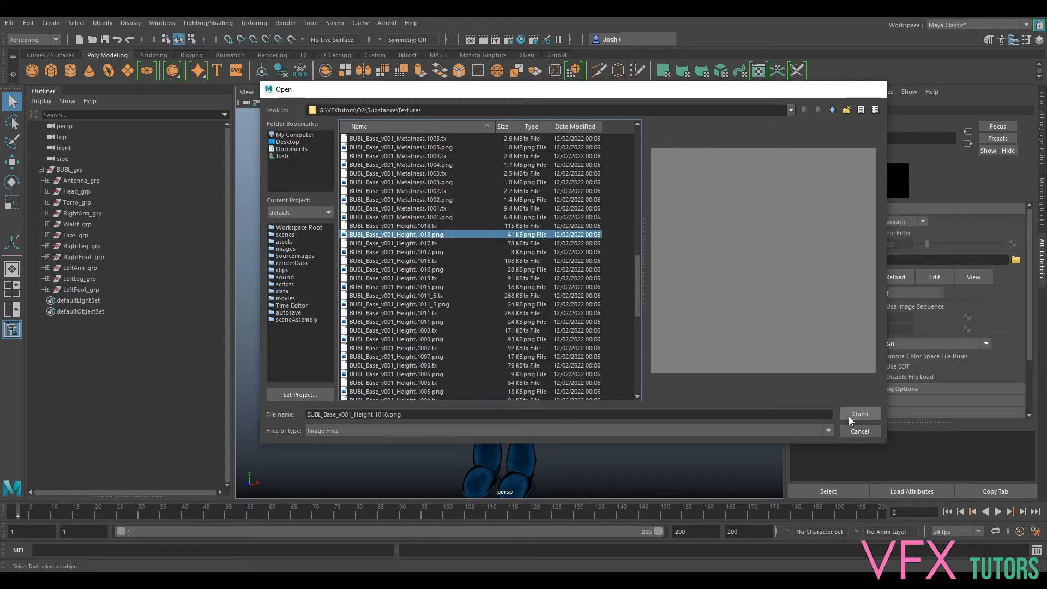
{"action": "left_click", "coordinate": [851, 415]}
- Set the height texture to UDIM (Mari) tiling and Raw color space, and return to the aiMetal material
{"action": "left_click", "coordinate": [928, 292]}
{"action": "left_click", "coordinate": [899, 337]}
{"action": "left_click", "coordinate": [908, 358]}
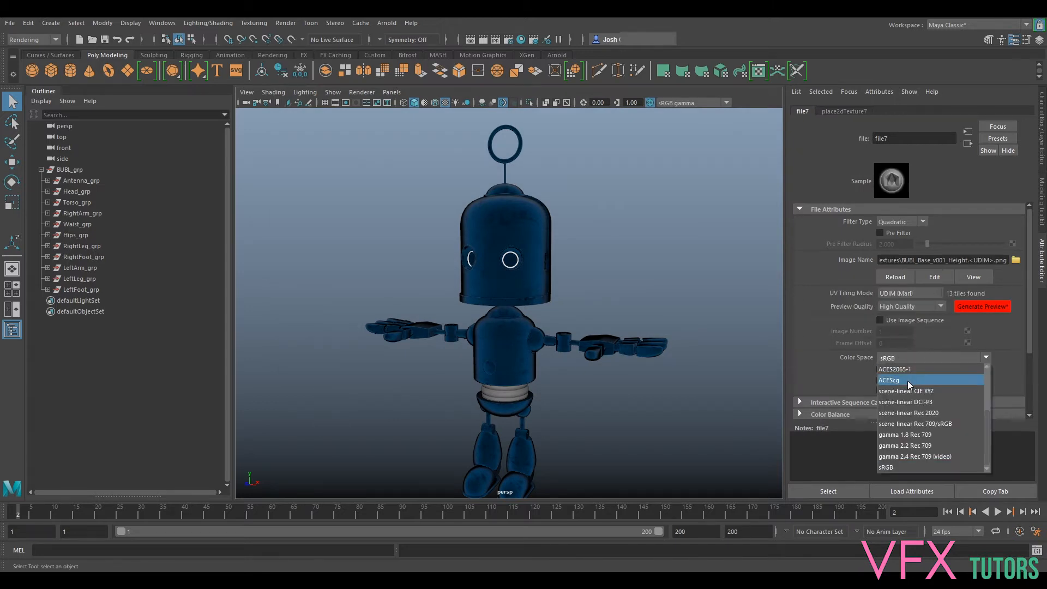
{"action": "left_click", "coordinate": [894, 434]}
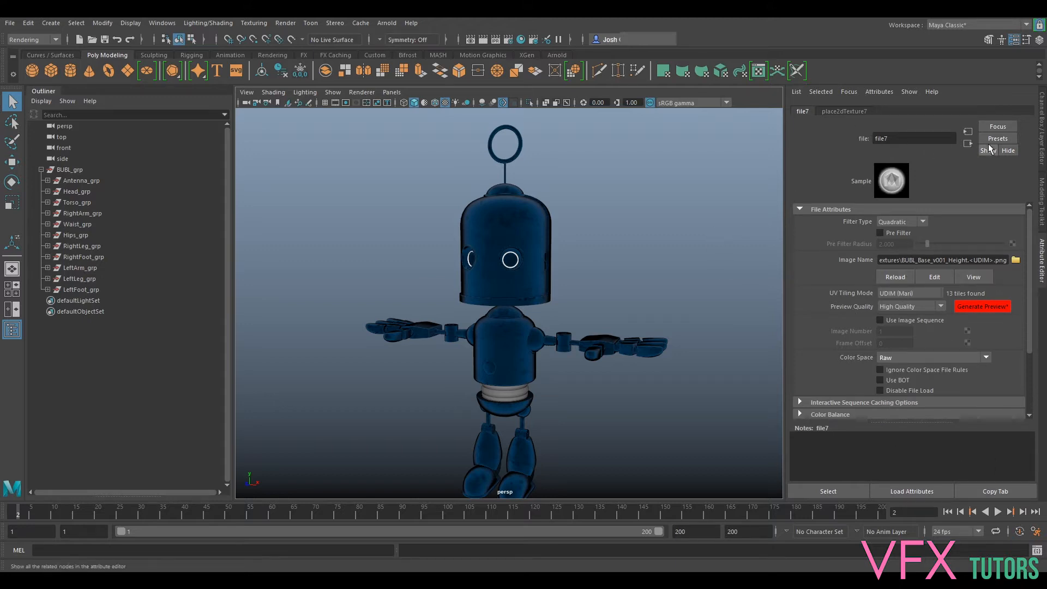
{"action": "left_click", "coordinate": [968, 143]}
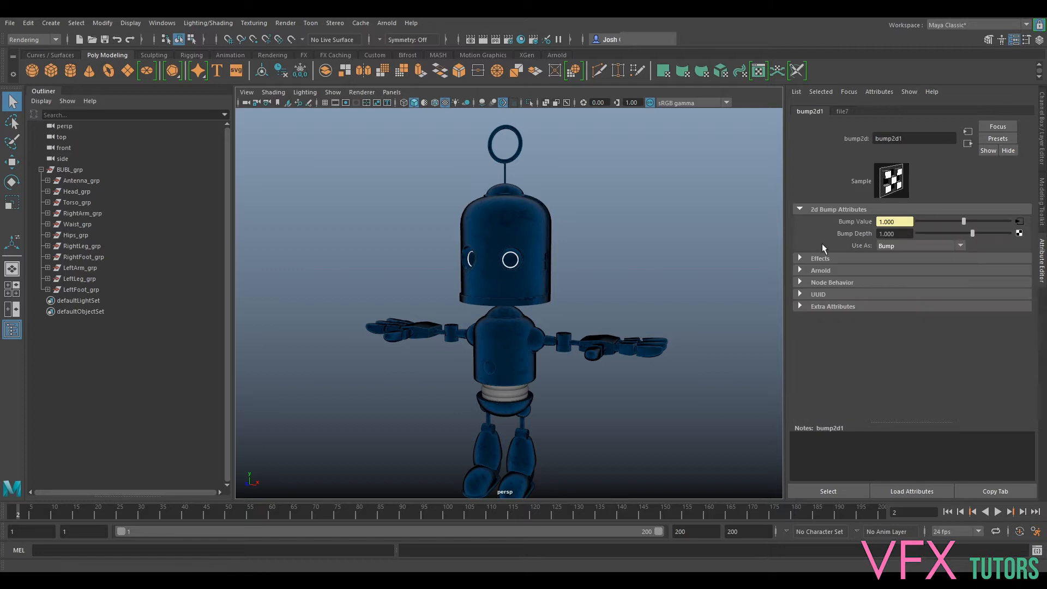
{"action": "left_click", "coordinate": [968, 143]}
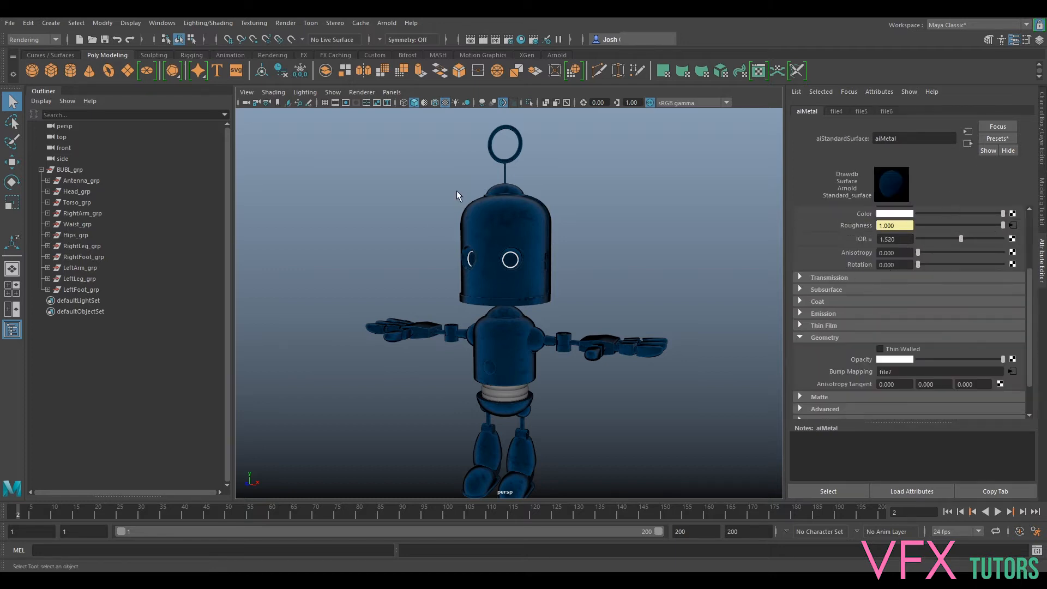
- Deselect everything, open the Hypershade and select the aiMetal material there
{"action": "middle_click_drag", "start_coordinate": [622, 249], "coordinate": [635, 188], "text": "alt"}
{"action": "left_click", "coordinate": [682, 181]}
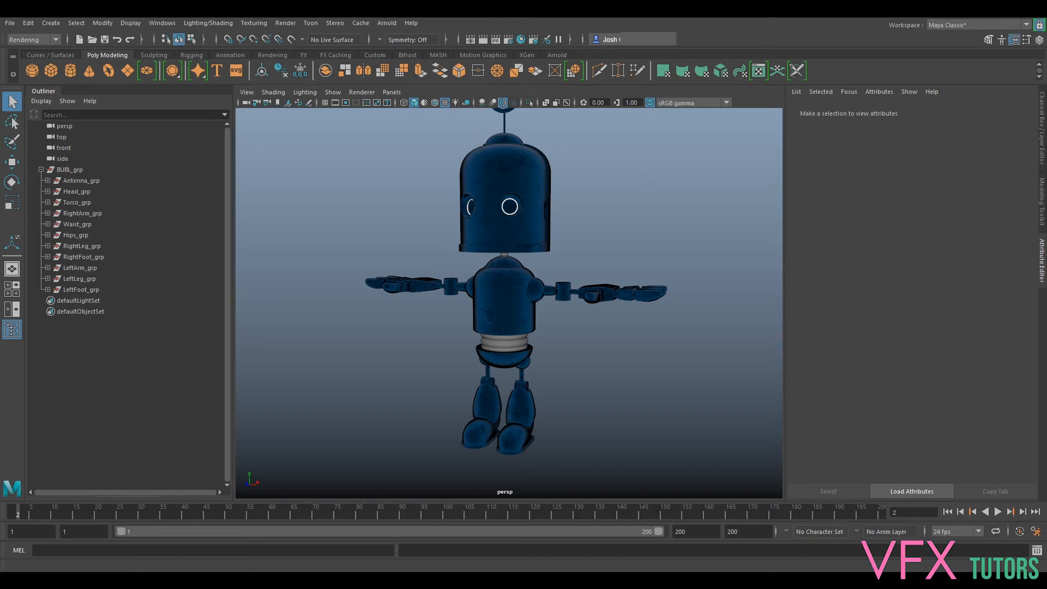
{"action": "left_click_drag", "start_coordinate": [1046, 156], "coordinate": [435, 39]}
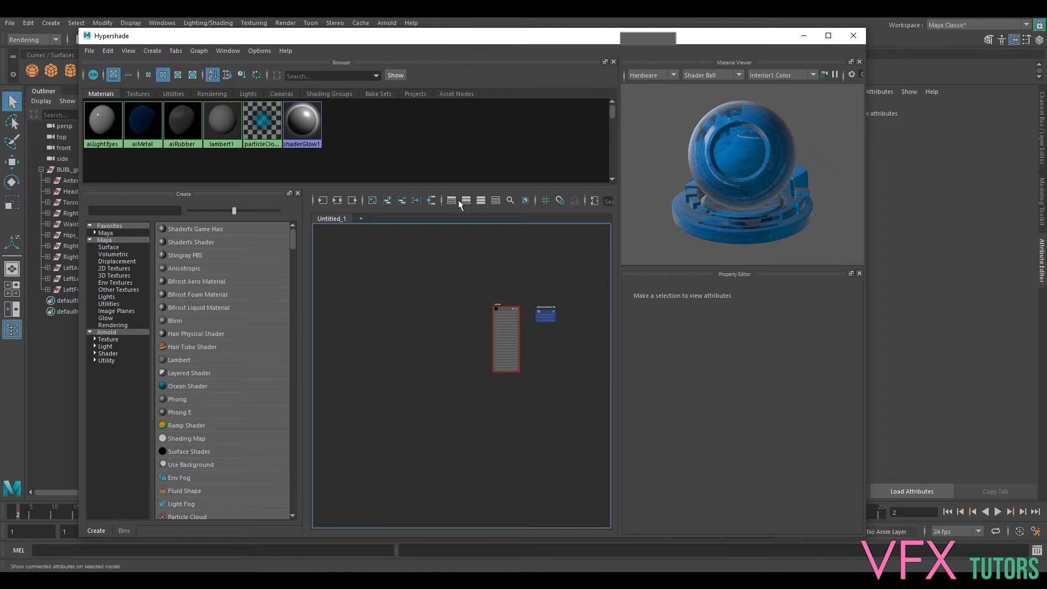
{"action": "left_click", "coordinate": [145, 146]}
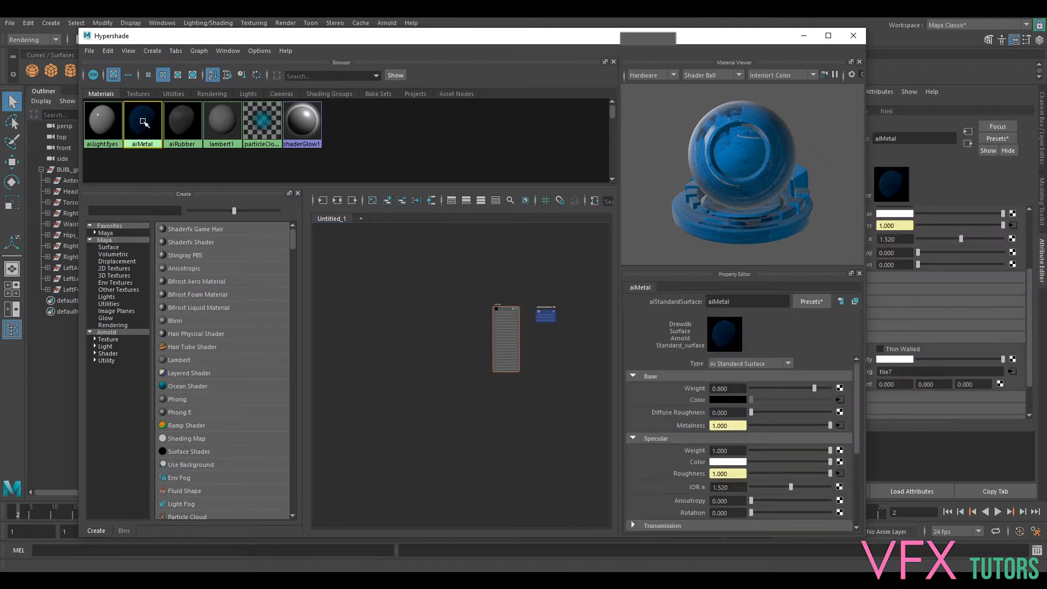
{"action": "middle_click_drag", "start_coordinate": [461, 273], "coordinate": [461, 272]}
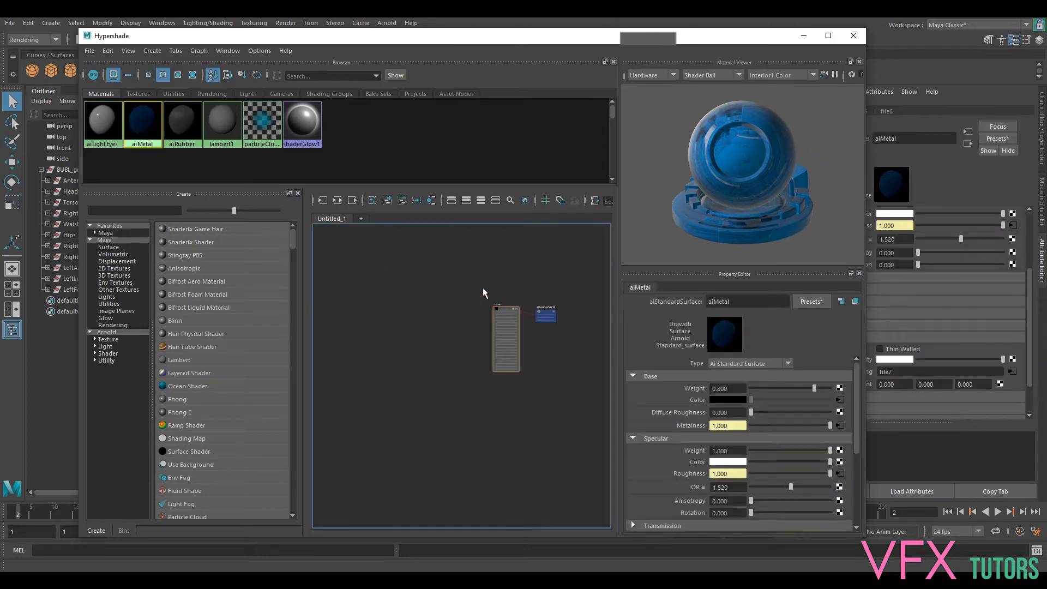
{"action": "scroll", "coordinate": [550, 331], "scroll_direction": "up", "scroll_amount": 6}
{"action": "middle_click_drag", "start_coordinate": [477, 316], "coordinate": [511, 360], "text": "alt"}
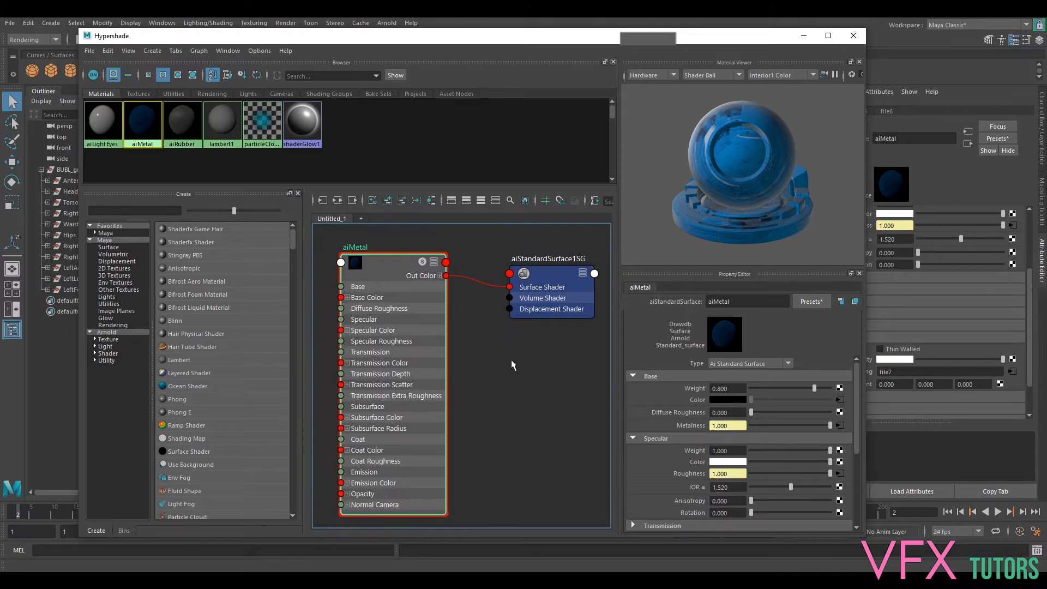
- Graph aiMetal's input and output connections in the Hypershade work area
{"action": "left_click", "coordinate": [339, 201]}
{"action": "left_click", "coordinate": [339, 200]}
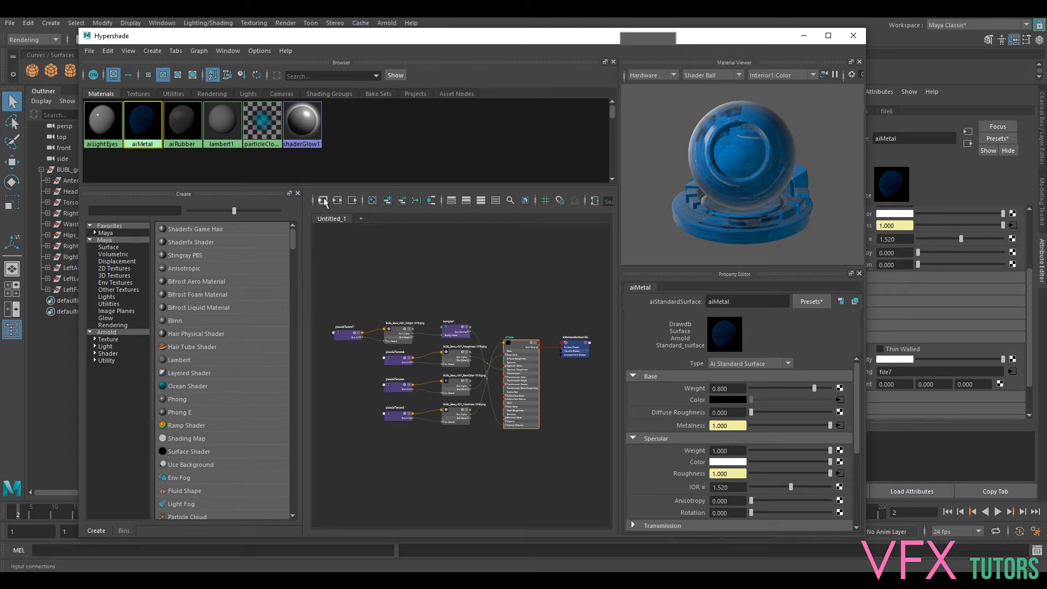
{"action": "left_click", "coordinate": [323, 201]}
{"action": "left_click", "coordinate": [352, 201]}
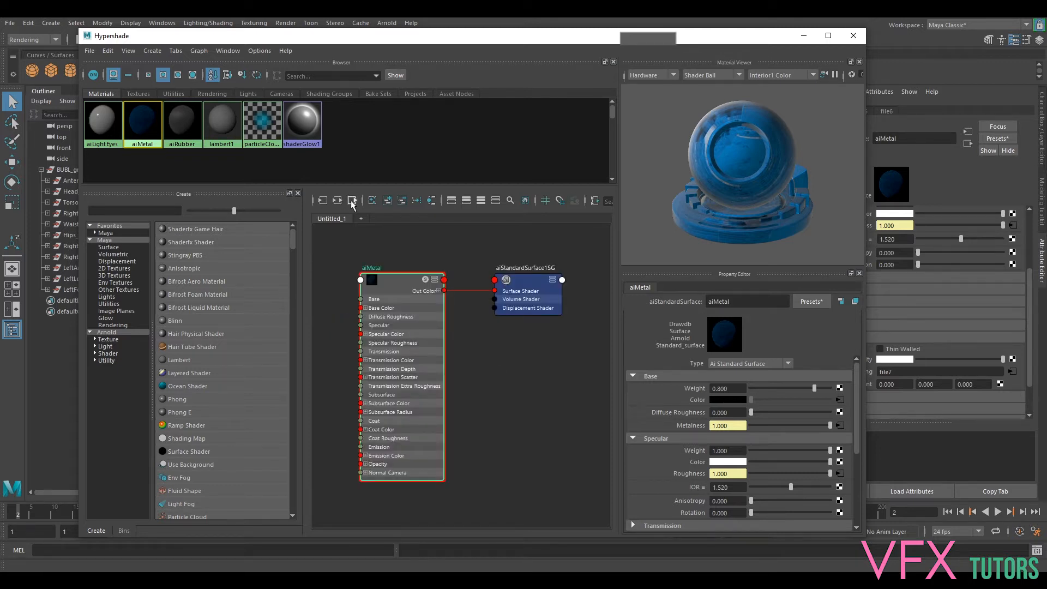
{"action": "left_click", "coordinate": [339, 201]}
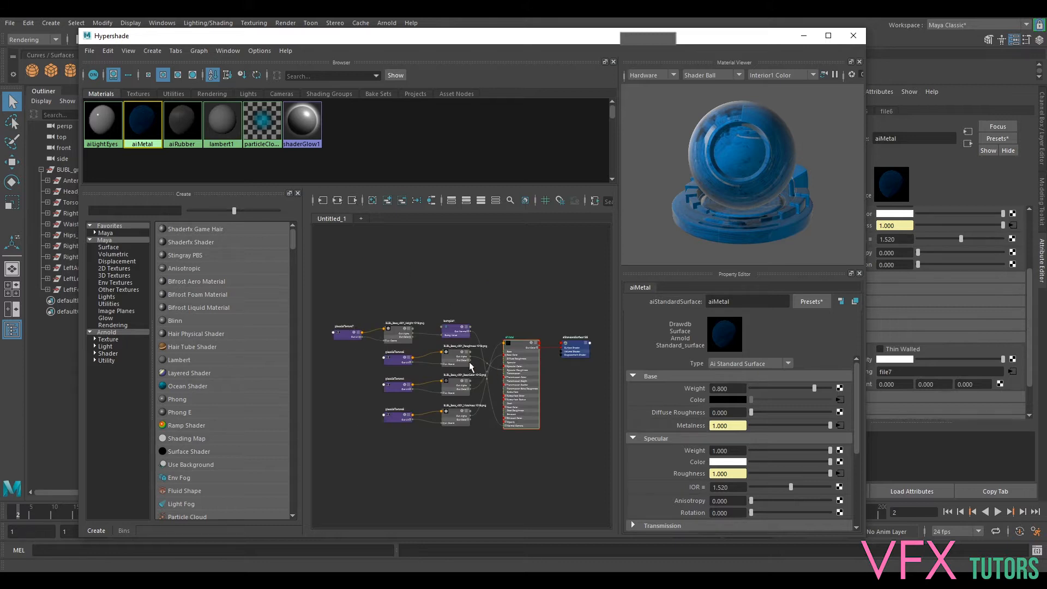
- Move the bump2d node, height texture and its placement node below the other texture rows in the Hypershade graph
{"action": "left_click_drag", "start_coordinate": [472, 293], "coordinate": [468, 410]}
{"action": "left_click_drag", "start_coordinate": [405, 293], "coordinate": [410, 409]}
{"action": "left_click_drag", "start_coordinate": [359, 286], "coordinate": [365, 387]}
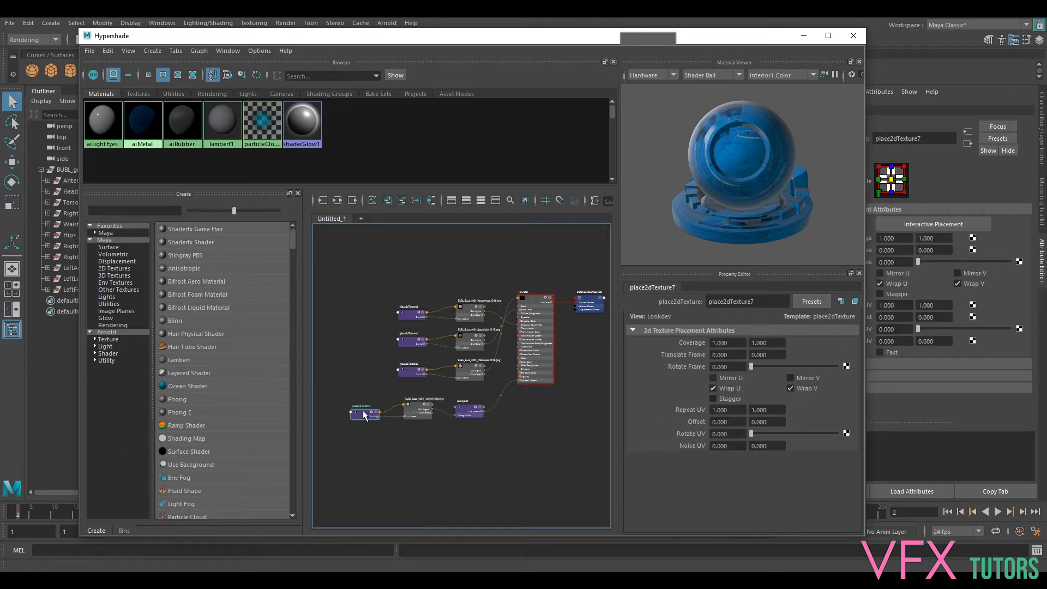
- Arrange the metalness, base color and roughness textures with their placement nodes in separate rows, with metalness at the top
{"action": "left_click_drag", "start_coordinate": [469, 375], "coordinate": [469, 284]}
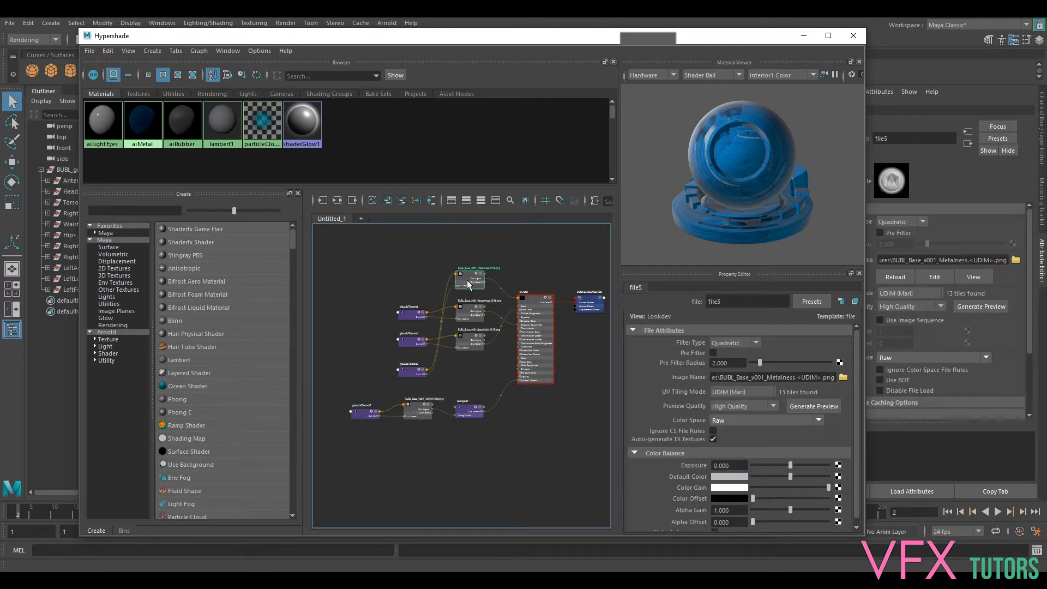
{"action": "left_click_drag", "start_coordinate": [414, 376], "coordinate": [414, 280]}
{"action": "mouse_move", "coordinate": [470, 312]}
{"action": "left_mouse_down"}
{"action": "mouse_move", "coordinate": [470, 360]}
{"action": "mouse_move", "coordinate": [468, 314]}
{"action": "left_mouse_up"}
{"action": "left_click_drag", "start_coordinate": [409, 343], "coordinate": [467, 358]}
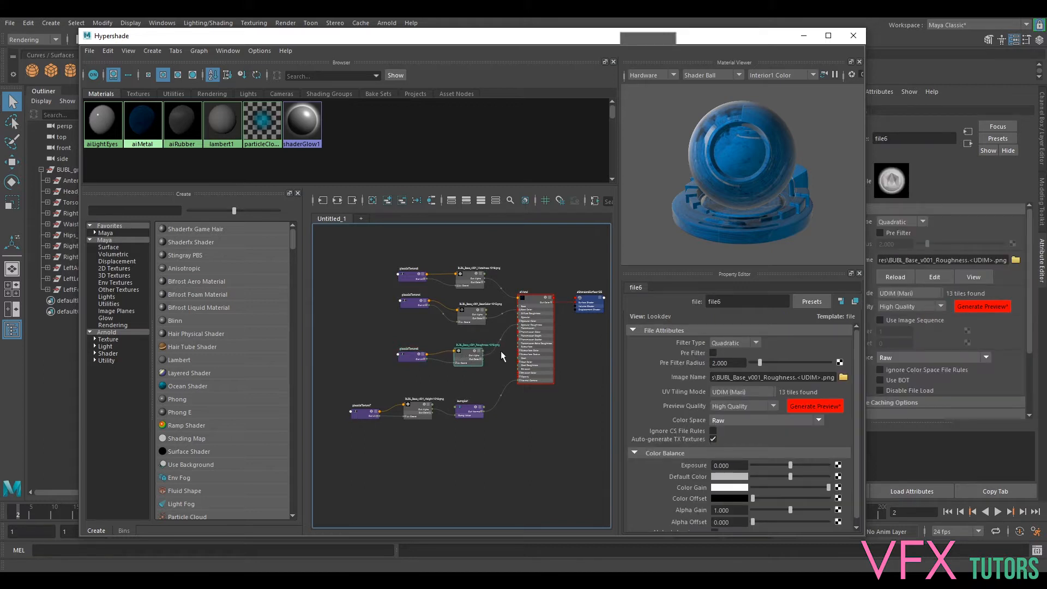
- Shift the metalness texture and its placement node slightly up and further away from aiMetal
{"action": "scroll", "coordinate": [484, 359], "scroll_direction": "up", "scroll_amount": 3}
{"action": "middle_click_drag", "start_coordinate": [581, 340], "coordinate": [558, 453], "text": "alt"}
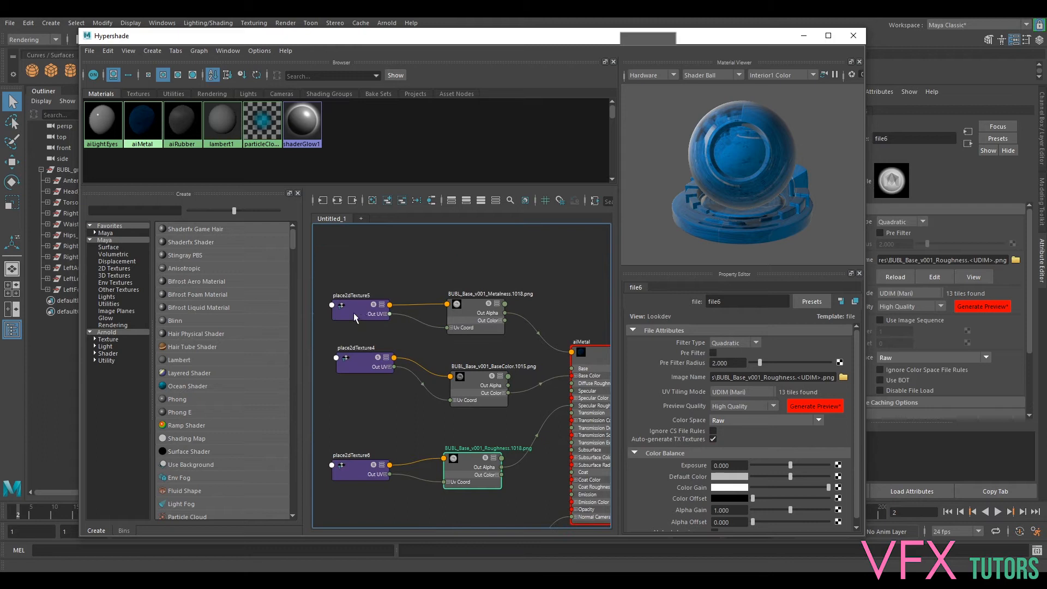
{"action": "left_click_drag", "start_coordinate": [354, 314], "coordinate": [333, 306]}
{"action": "left_click_drag", "start_coordinate": [469, 309], "coordinate": [456, 303]}
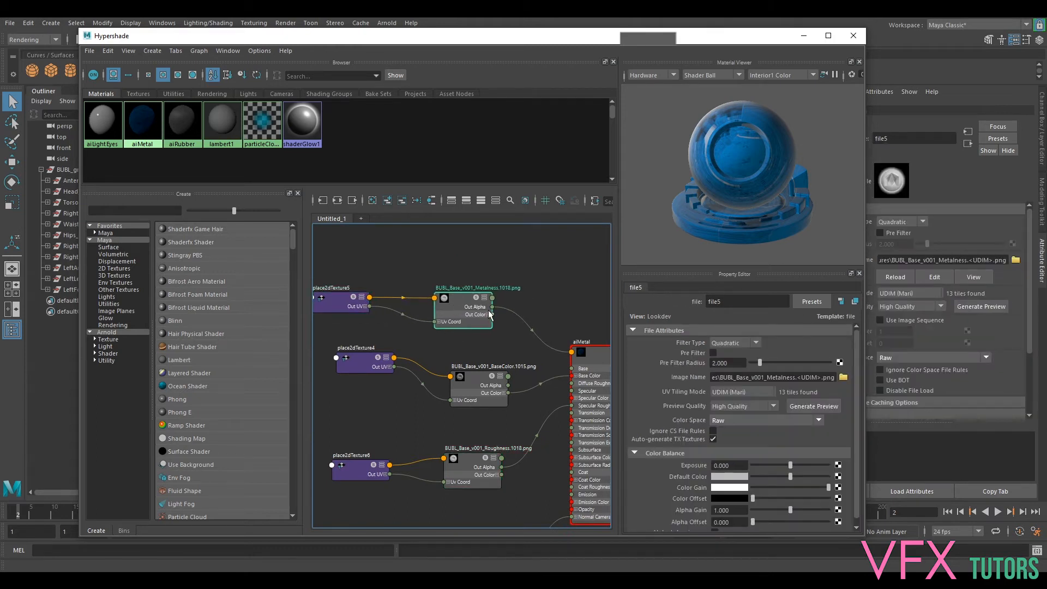
- Examine how the metalness, base color, roughness and height textures connect to the aiMetal inputs
{"action": "middle_click_drag", "start_coordinate": [579, 316], "coordinate": [518, 316], "text": "alt"}
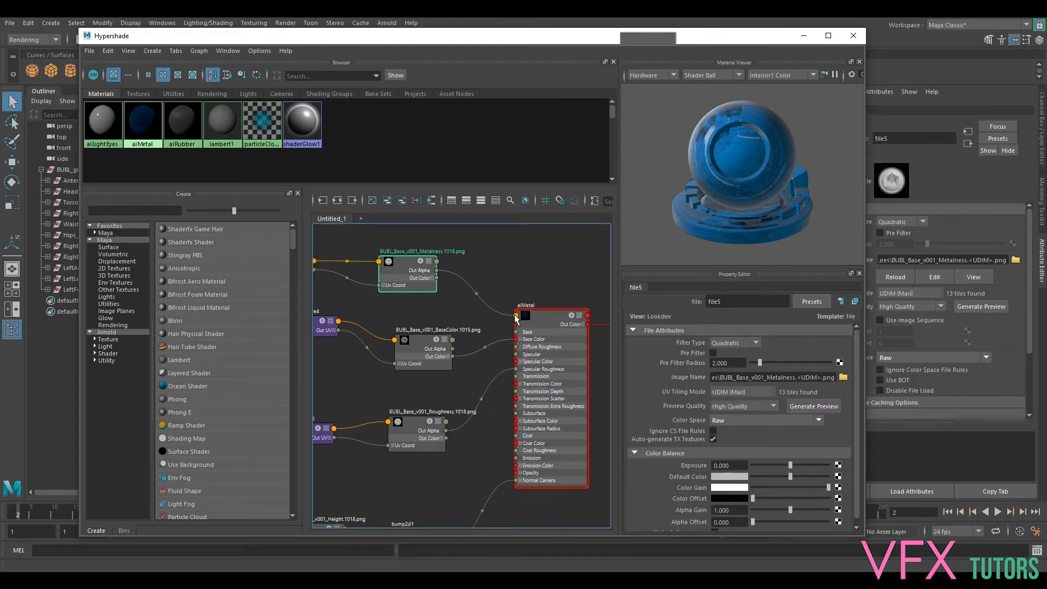
{"action": "left_click", "coordinate": [518, 316]}
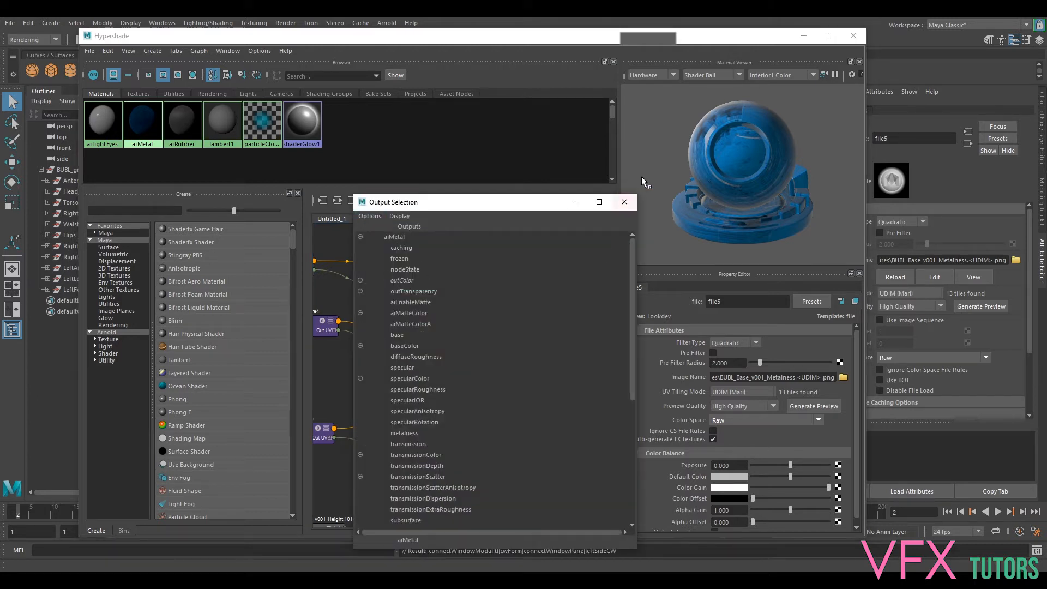
{"action": "left_click", "coordinate": [625, 203]}
{"action": "middle_click_drag", "start_coordinate": [439, 285], "coordinate": [537, 220], "text": "alt"}
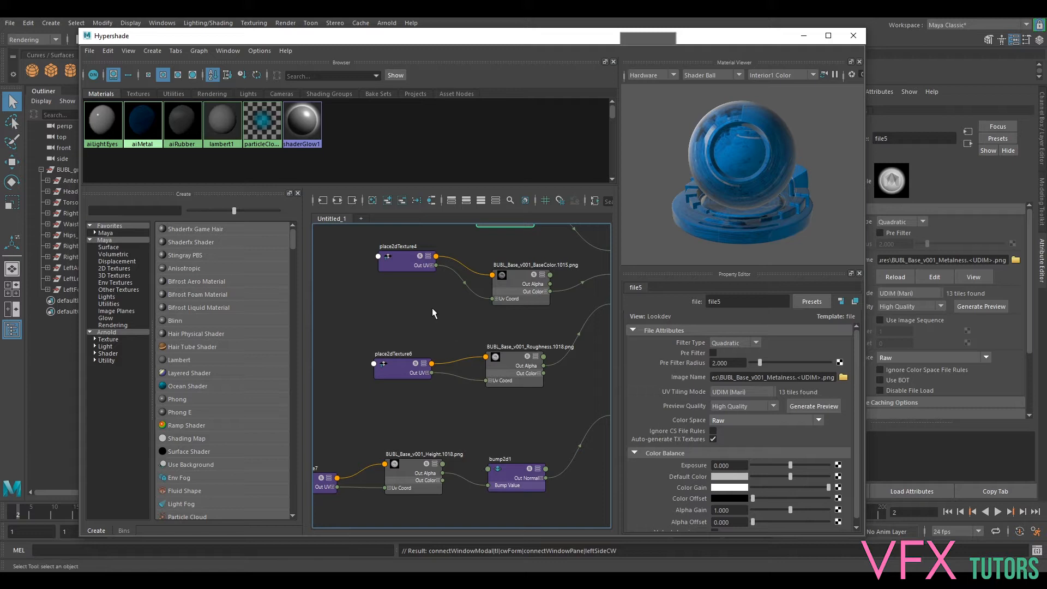
{"action": "scroll", "coordinate": [423, 306], "scroll_direction": "down", "scroll_amount": 5}
{"action": "scroll", "coordinate": [431, 310], "scroll_direction": "up", "scroll_amount": 6}
{"action": "middle_click_drag", "start_coordinate": [554, 271], "coordinate": [431, 295], "text": "alt"}
{"action": "middle_click_drag", "start_coordinate": [422, 387], "coordinate": [485, 306], "text": "alt"}
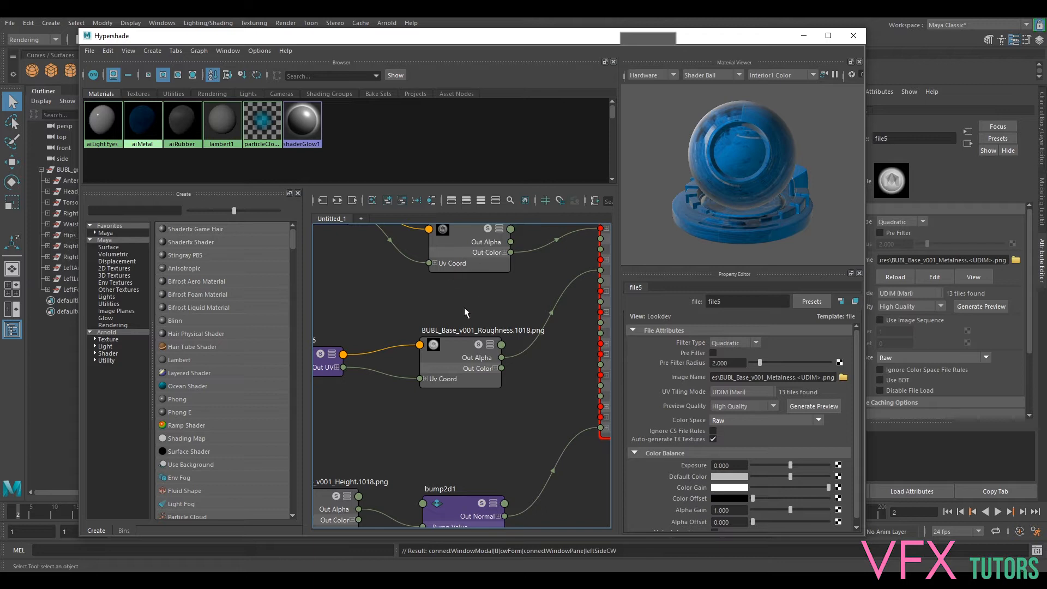
{"action": "scroll", "coordinate": [480, 327], "scroll_direction": "down", "scroll_amount": 5}
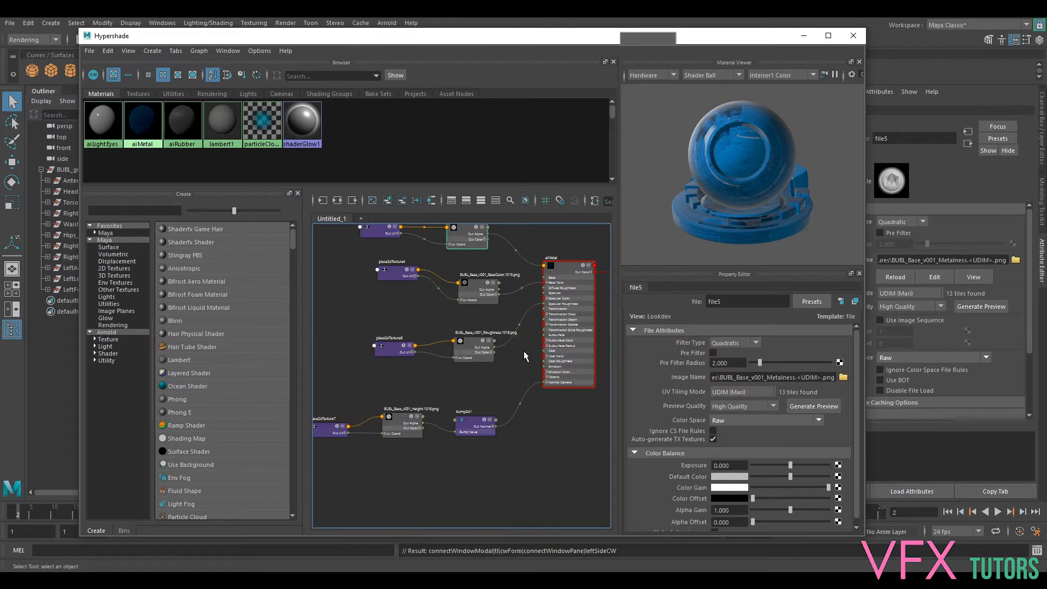
{"action": "scroll", "coordinate": [517, 338], "scroll_direction": "up", "scroll_amount": 3}
{"action": "middle_click_drag", "start_coordinate": [422, 313], "coordinate": [465, 419], "text": "alt"}
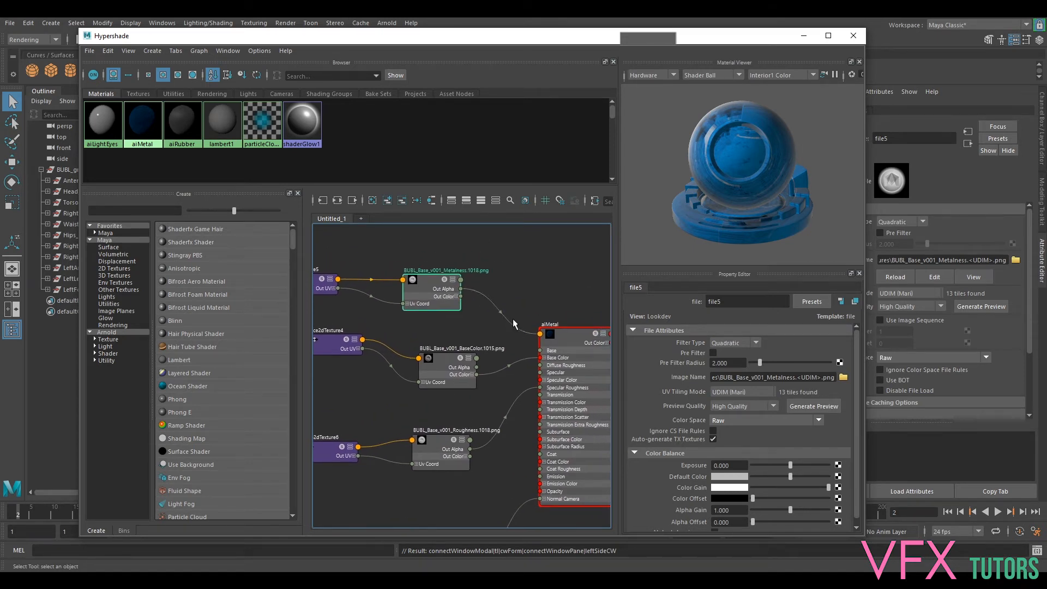
{"action": "left_click_drag", "start_coordinate": [513, 319], "coordinate": [531, 332]}
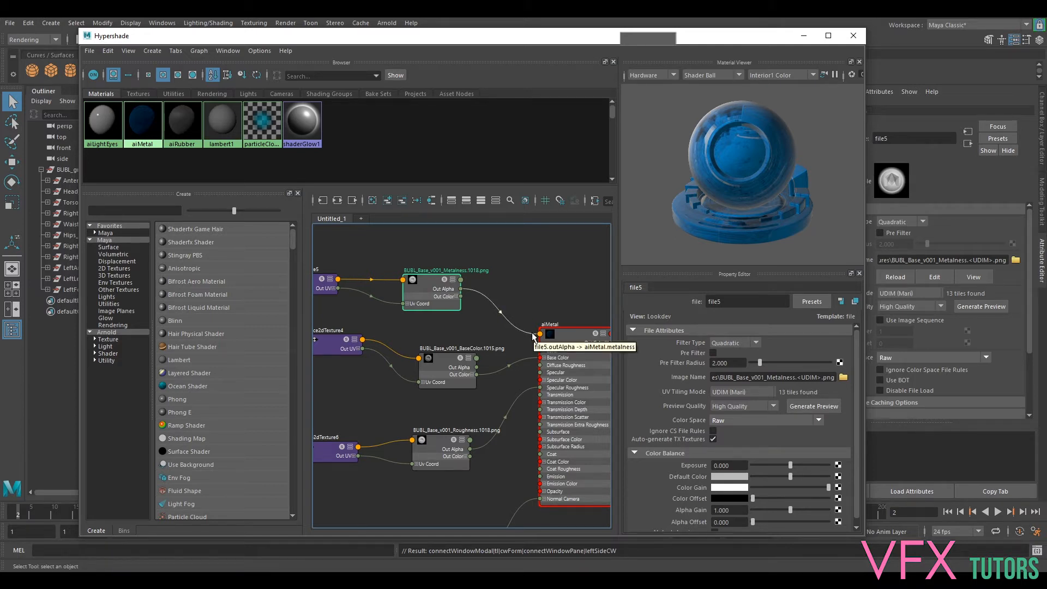
{"action": "scroll", "coordinate": [486, 410], "scroll_direction": "up", "scroll_amount": 2}
{"action": "middle_click_drag", "start_coordinate": [486, 409], "coordinate": [503, 389], "text": "alt"}
{"action": "scroll", "coordinate": [503, 350], "scroll_direction": "up", "scroll_amount": 1}
{"action": "scroll", "coordinate": [471, 348], "scroll_direction": "down", "scroll_amount": 2}
{"action": "scroll", "coordinate": [500, 343], "scroll_direction": "up", "scroll_amount": 2}
{"action": "scroll", "coordinate": [495, 337], "scroll_direction": "down", "scroll_amount": 2}
- Disconnect the metalness texture's Out Alpha from aiMetal's metalness input and undo the disconnection
{"action": "left_click", "coordinate": [507, 317]}
{"action": "key", "text": "Delete"}
{"action": "left_click", "coordinate": [413, 295]}
{"action": "left_click", "coordinate": [450, 297]}
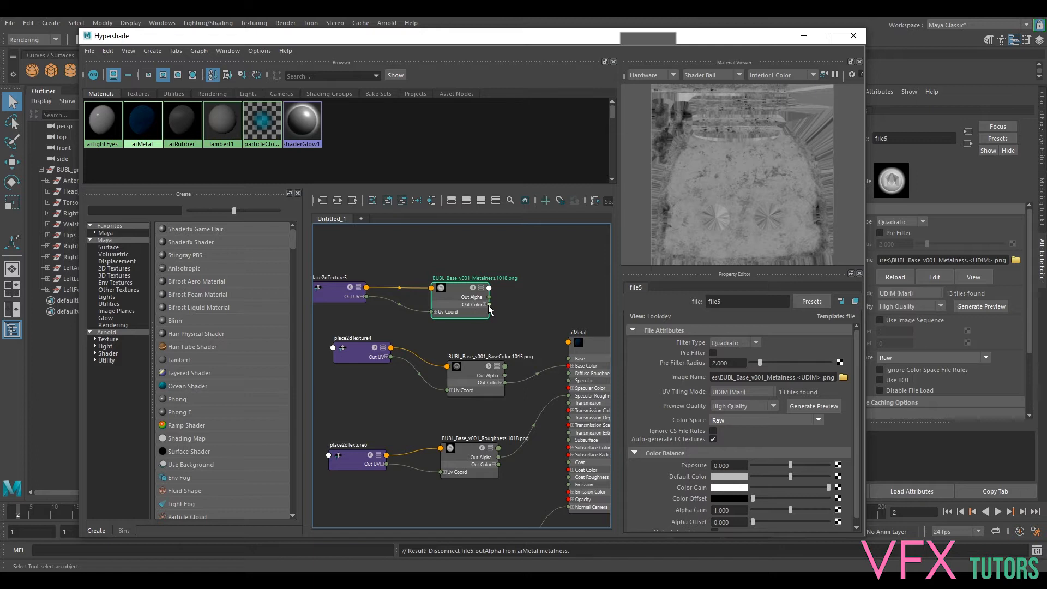
{"action": "left_click", "coordinate": [529, 297]}
{"action": "key", "text": "ctrl+z"}
- Connect the roughness texture's Out Color R to aiMetal's Specular Roughness in place of Out Alpha
{"action": "middle_click_drag", "start_coordinate": [564, 300], "coordinate": [540, 243], "text": "alt"}
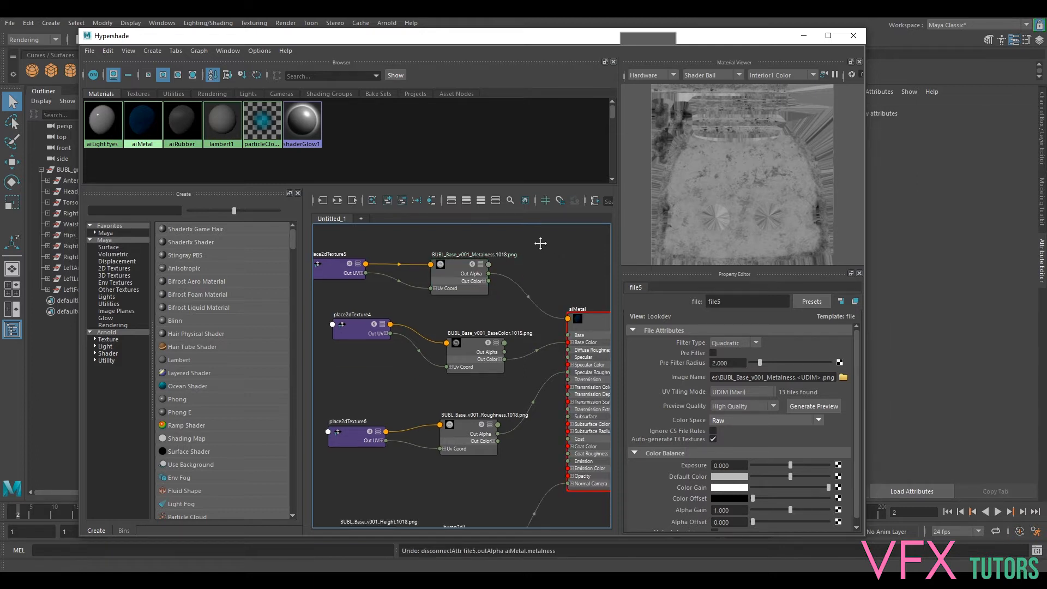
{"action": "scroll", "coordinate": [540, 442], "scroll_direction": "up", "scroll_amount": 3}
{"action": "middle_click_drag", "start_coordinate": [542, 447], "coordinate": [491, 440], "text": "alt"}
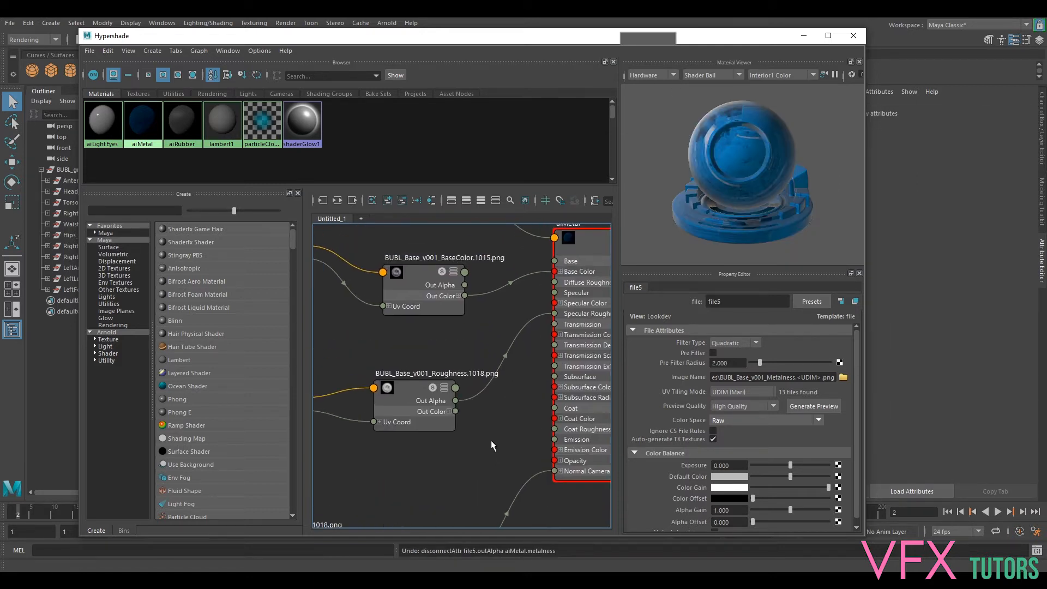
{"action": "left_click", "coordinate": [449, 412]}
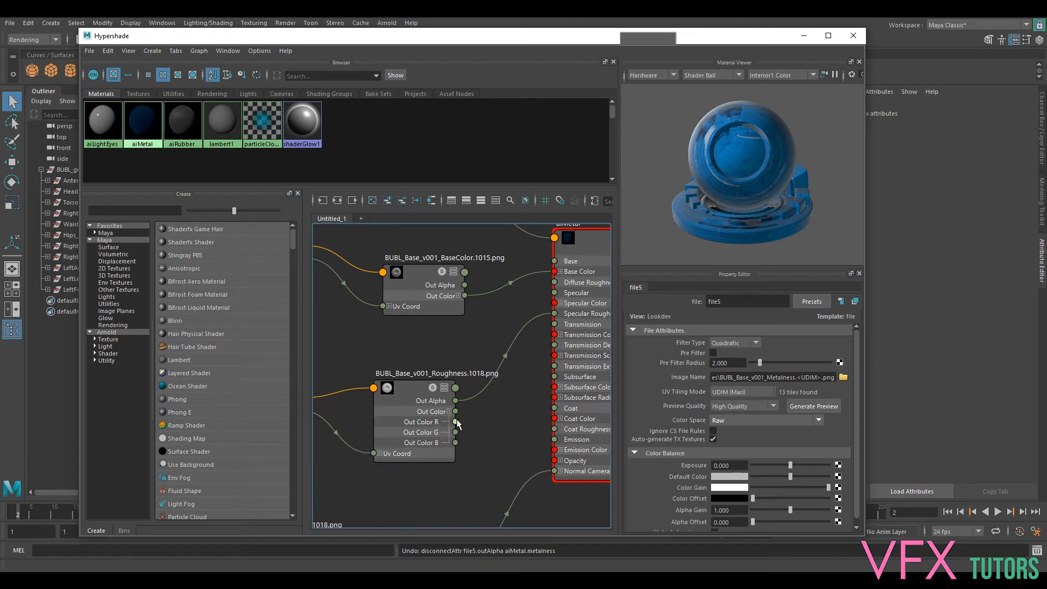
{"action": "left_click_drag", "start_coordinate": [455, 422], "coordinate": [556, 315]}
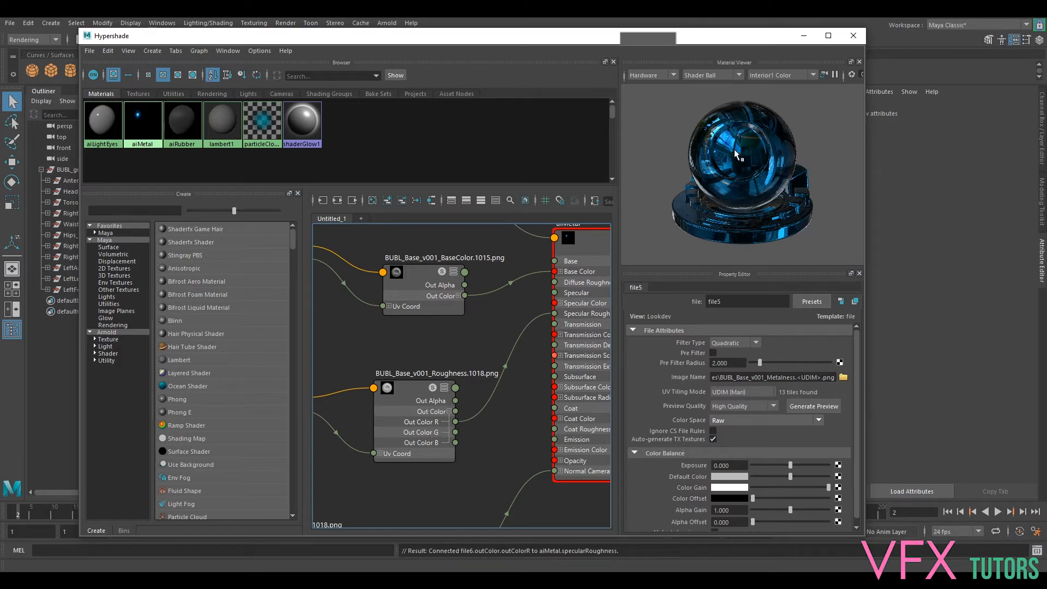
- Try detaching the metalness map's connection to aiMetal once more and restore it with an undo
{"action": "middle_click_drag", "start_coordinate": [481, 461], "coordinate": [473, 410], "text": "alt"}
{"action": "scroll", "coordinate": [470, 382], "scroll_direction": "down", "scroll_amount": 4}
{"action": "scroll", "coordinate": [474, 408], "scroll_direction": "up", "scroll_amount": 4}
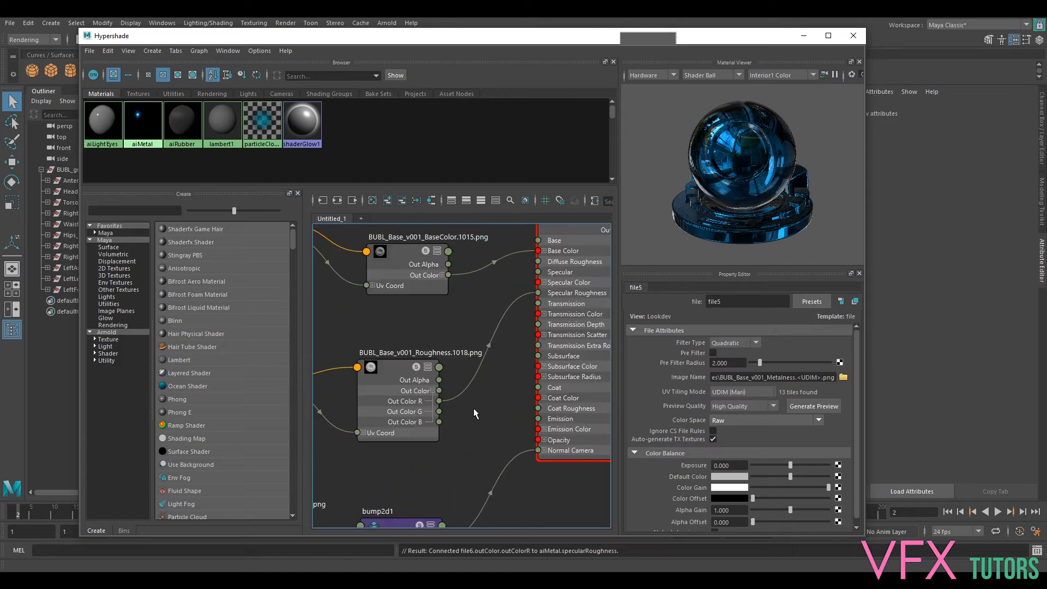
{"action": "scroll", "coordinate": [485, 349], "scroll_direction": "down", "scroll_amount": 4}
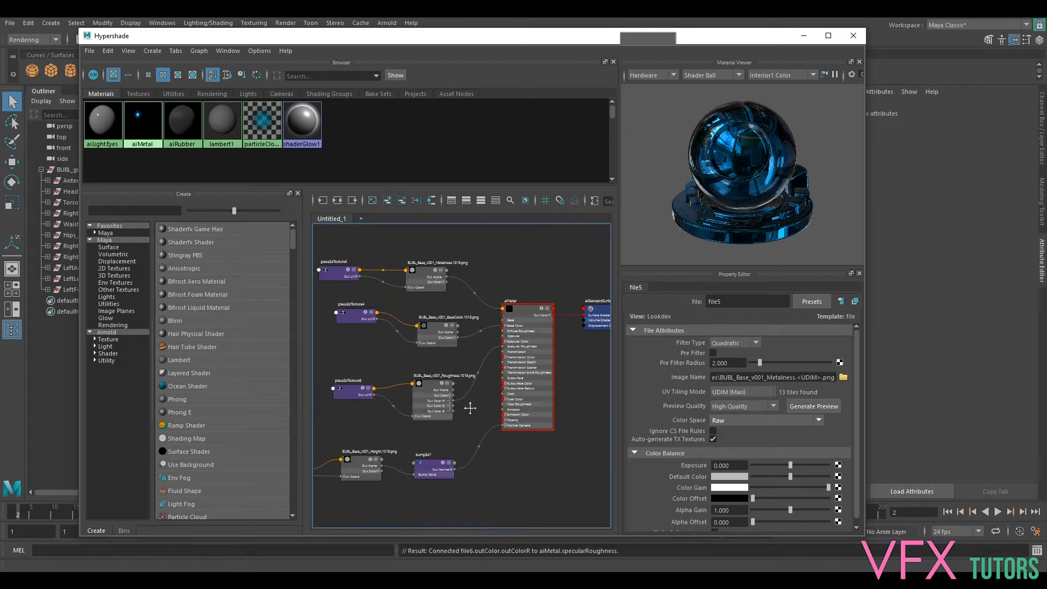
{"action": "scroll", "coordinate": [493, 323], "scroll_direction": "up", "scroll_amount": 4}
{"action": "middle_click_drag", "start_coordinate": [494, 322], "coordinate": [476, 526], "text": "alt"}
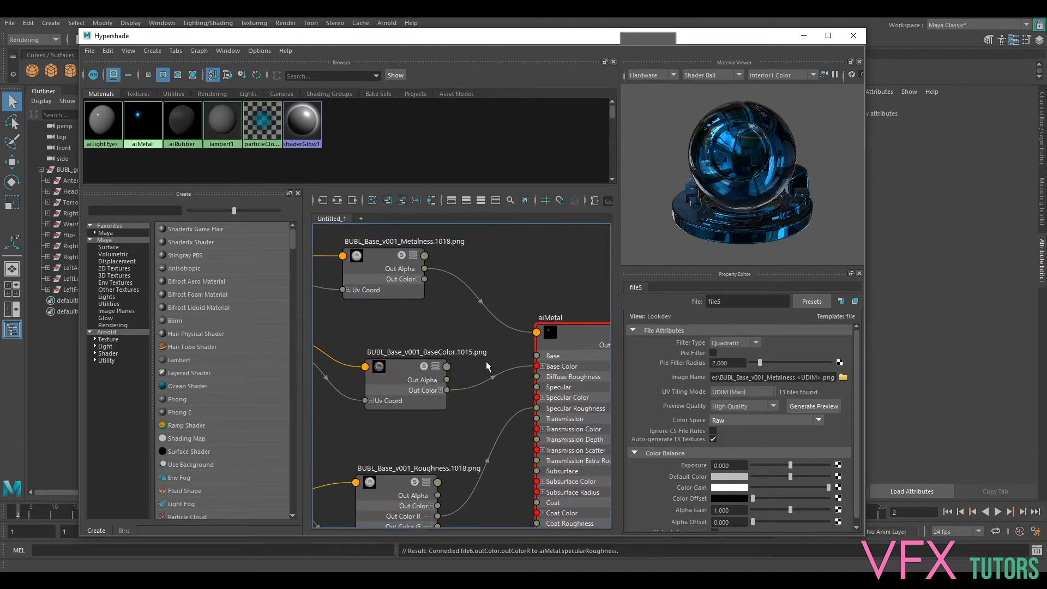
{"action": "left_click_drag", "start_coordinate": [522, 332], "coordinate": [493, 330]}
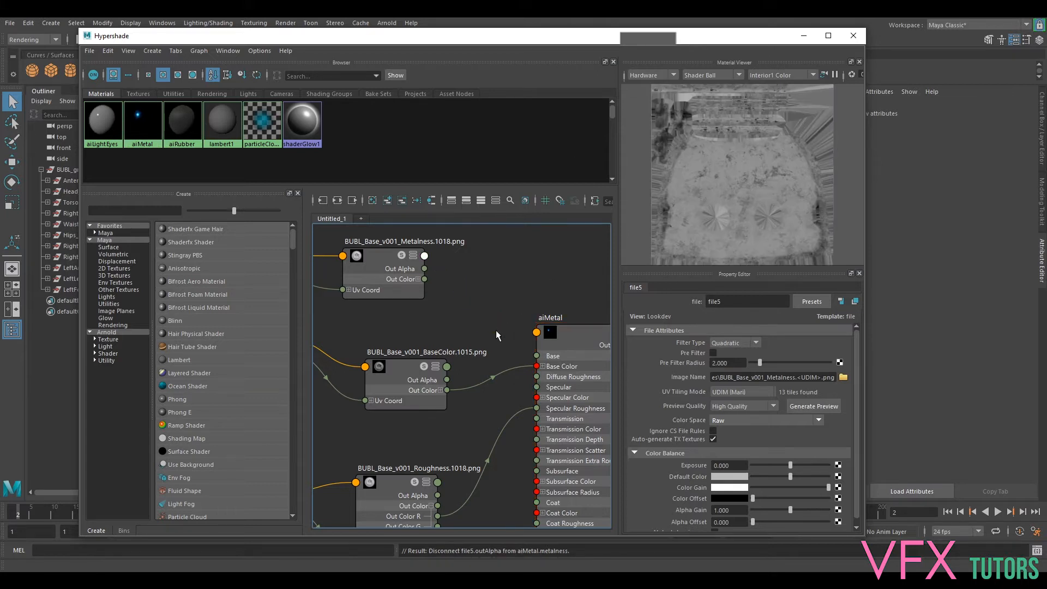
{"action": "key", "text": "ctrl+z"}
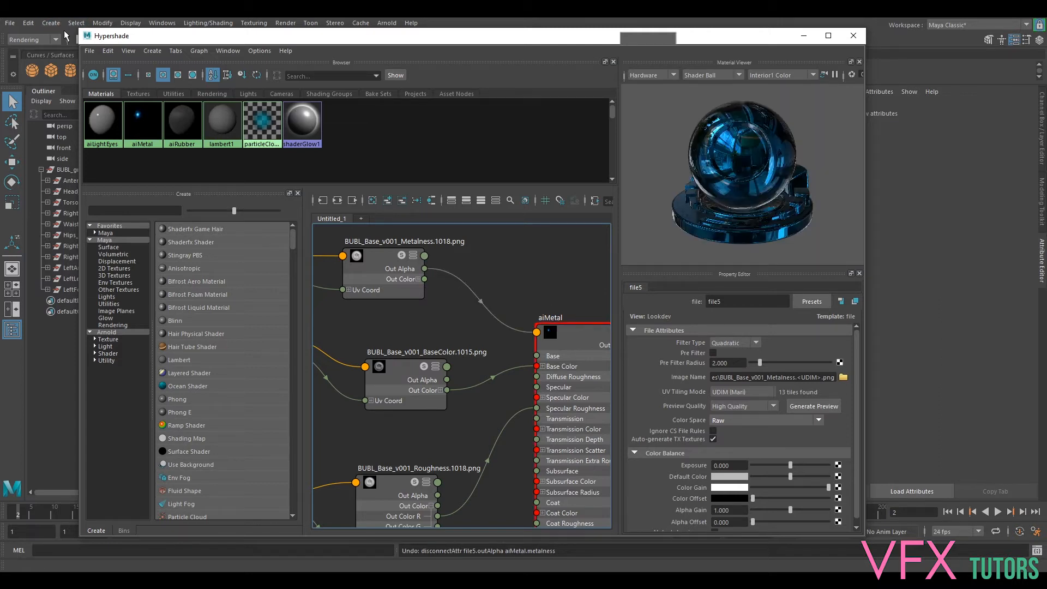
- Shrink the Hypershade window, move it out of the way, and frame the whole robot from the front in the perspective view
{"action": "left_click_drag", "start_coordinate": [80, 30], "coordinate": [339, 254]}
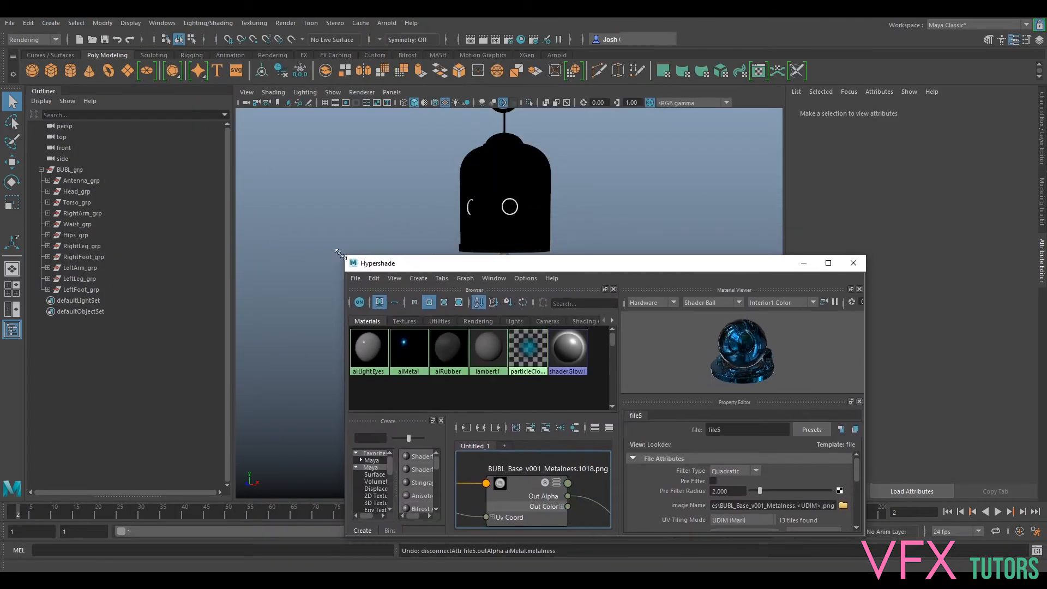
{"action": "left_click_drag", "start_coordinate": [430, 264], "coordinate": [1046, 202]}
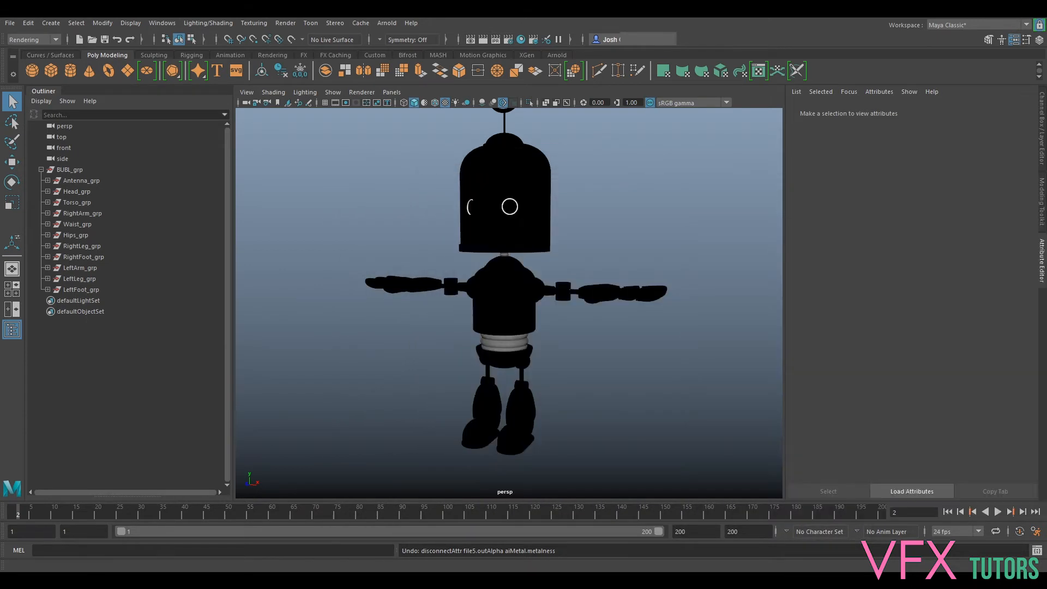
{"action": "middle_click_drag", "start_coordinate": [635, 160], "coordinate": [632, 181], "text": "alt"}
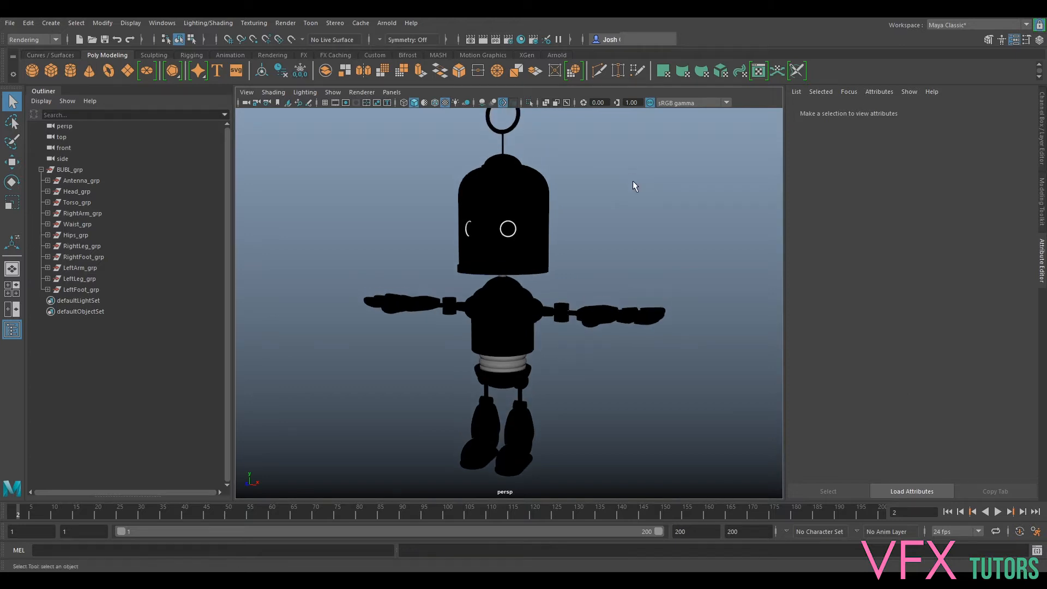
{"action": "right_click_drag", "start_coordinate": [633, 181], "coordinate": [614, 209], "text": "alt"}
{"action": "left_click_drag", "start_coordinate": [614, 210], "coordinate": [644, 230], "text": "alt"}
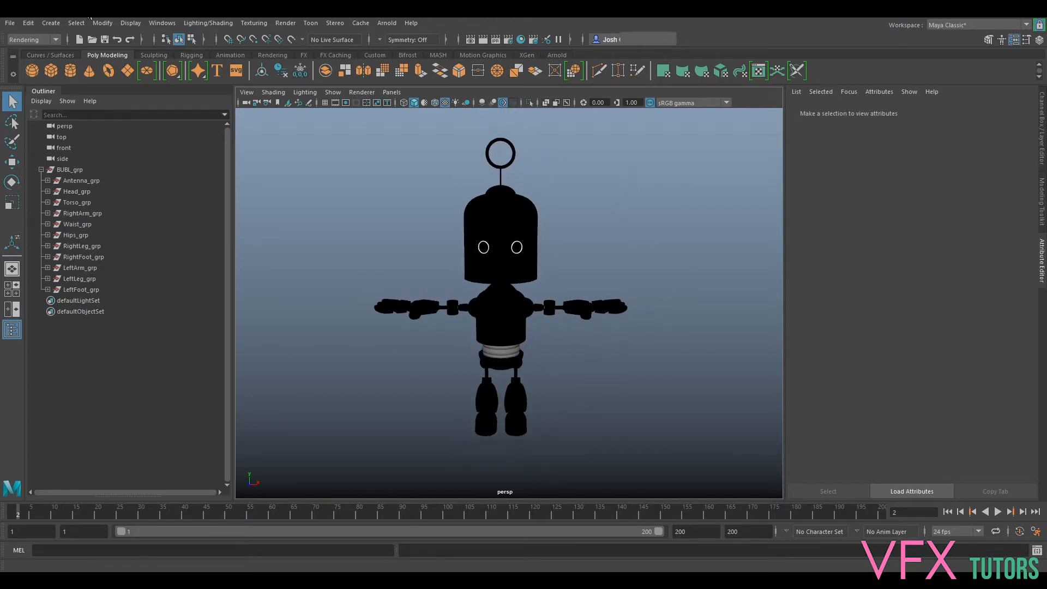
- Create an Arnold Skydome Light and map a File texture to its color
{"action": "left_click", "coordinate": [388, 24]}
{"action": "mouse_move", "coordinate": [426, 72]}
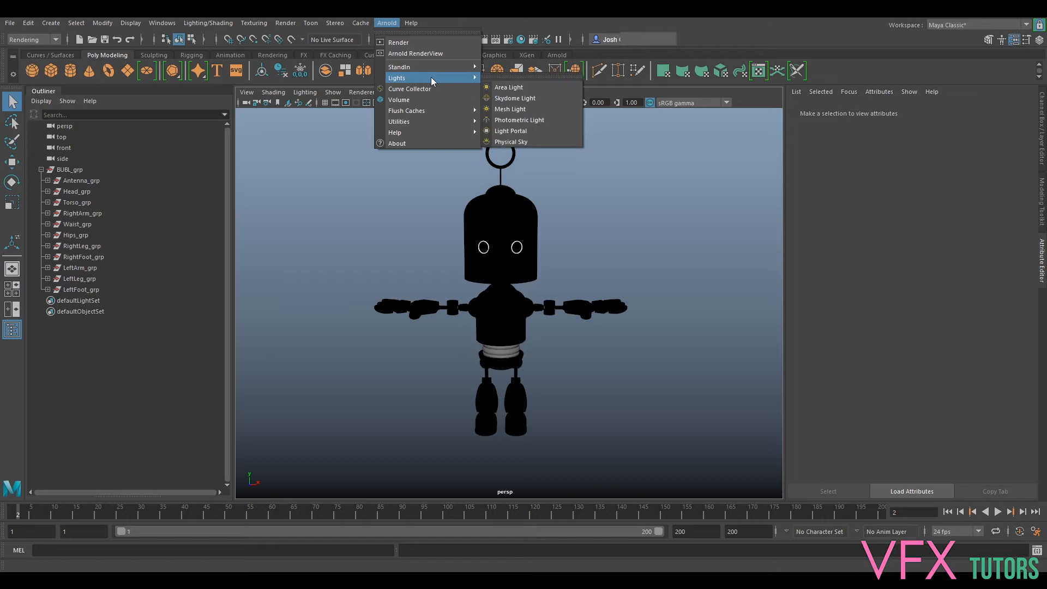
{"action": "left_click", "coordinate": [517, 99]}
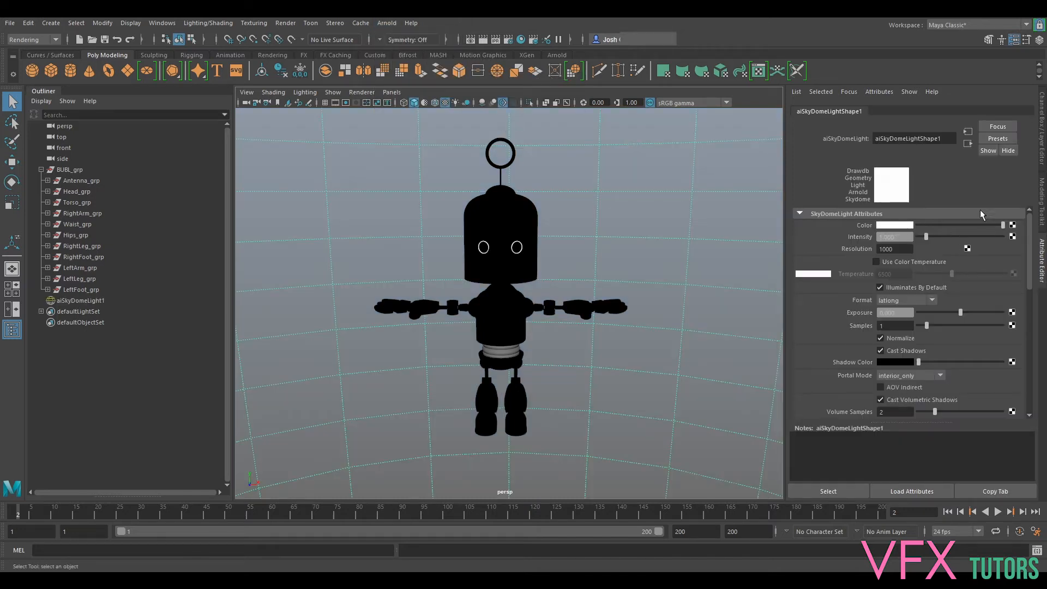
{"action": "left_click", "coordinate": [1013, 226]}
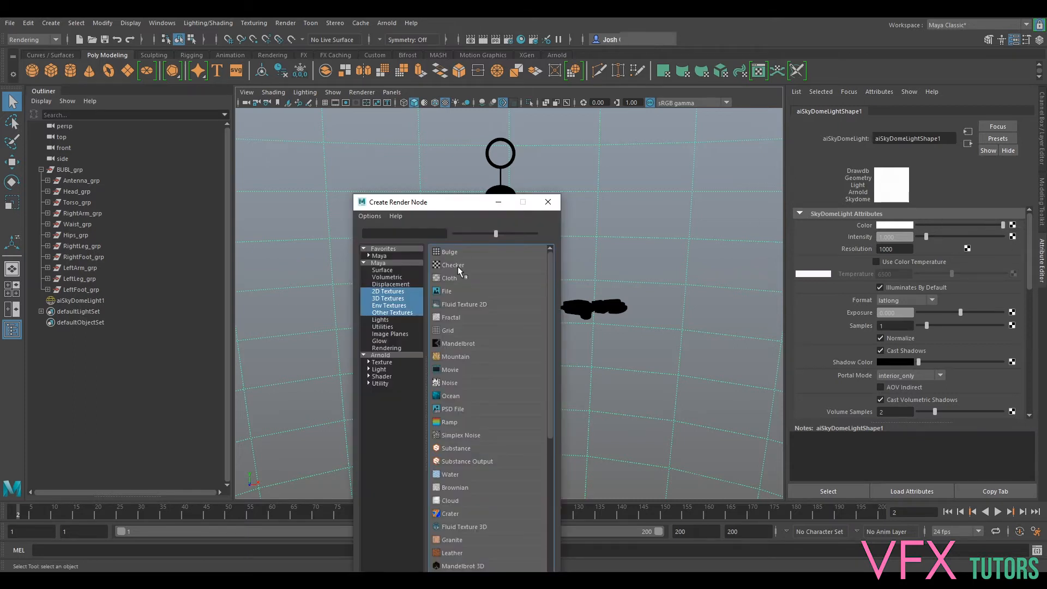
{"action": "left_click", "coordinate": [458, 291]}
- Load FX_CarParkCaveIn_HDRI_GRADED_SUN_V003_hdr.exr from the Lookdev\HDRI folder into the skydome's File texture
{"action": "left_click", "coordinate": [1016, 260]}
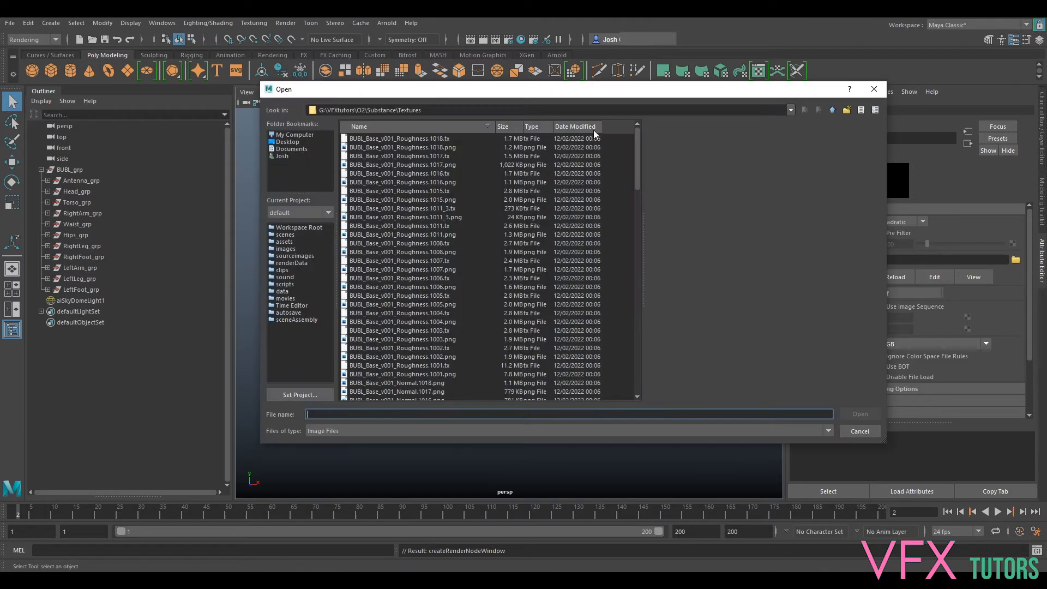
{"action": "left_click", "coordinate": [833, 111]}
{"action": "left_click", "coordinate": [832, 110]}
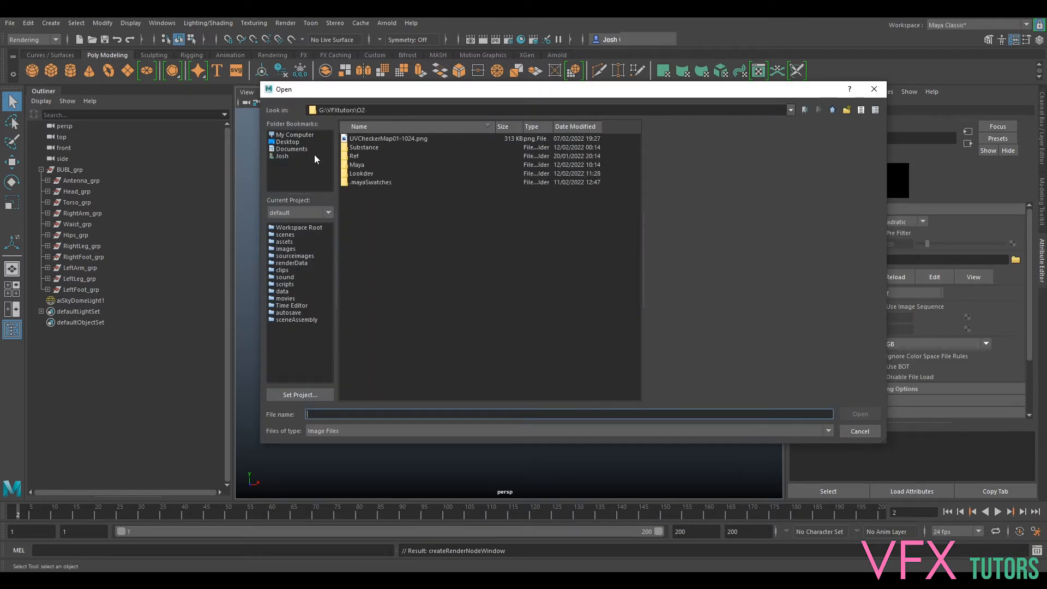
{"action": "double_click", "coordinate": [370, 174]}
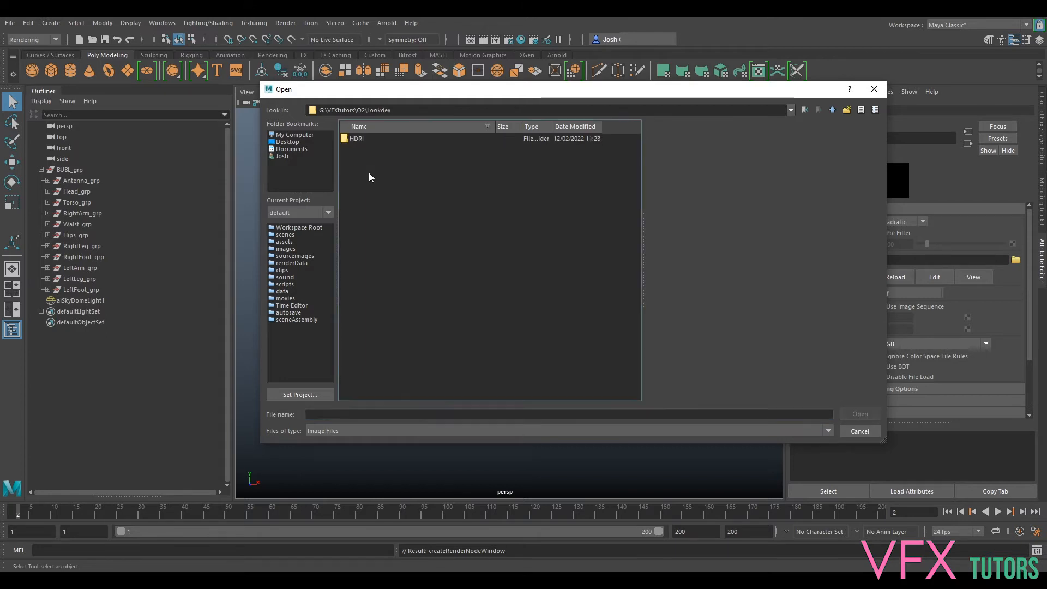
{"action": "double_click", "coordinate": [357, 140]}
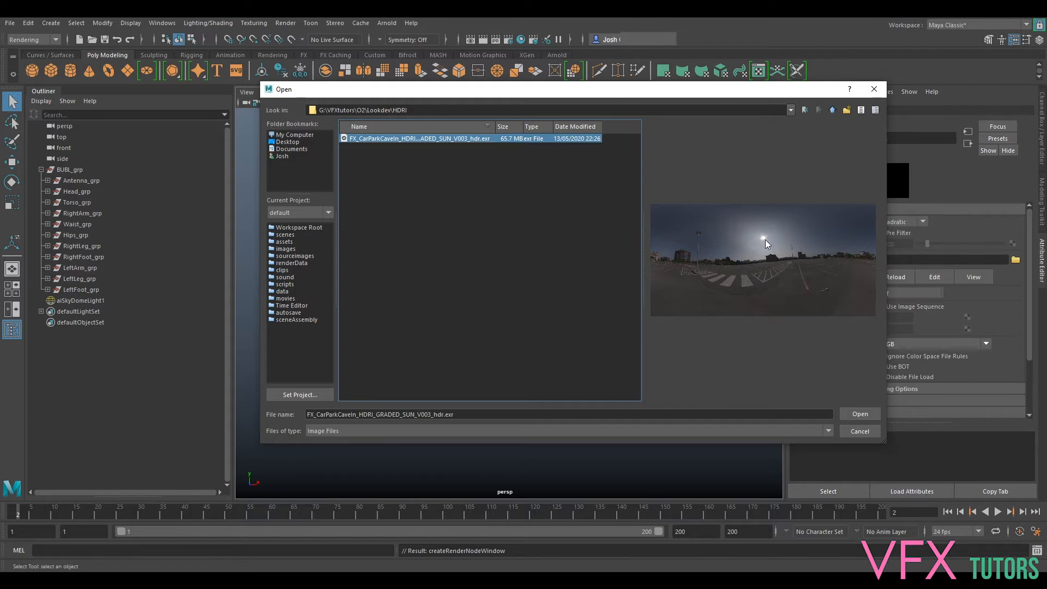
{"action": "left_click", "coordinate": [853, 415]}
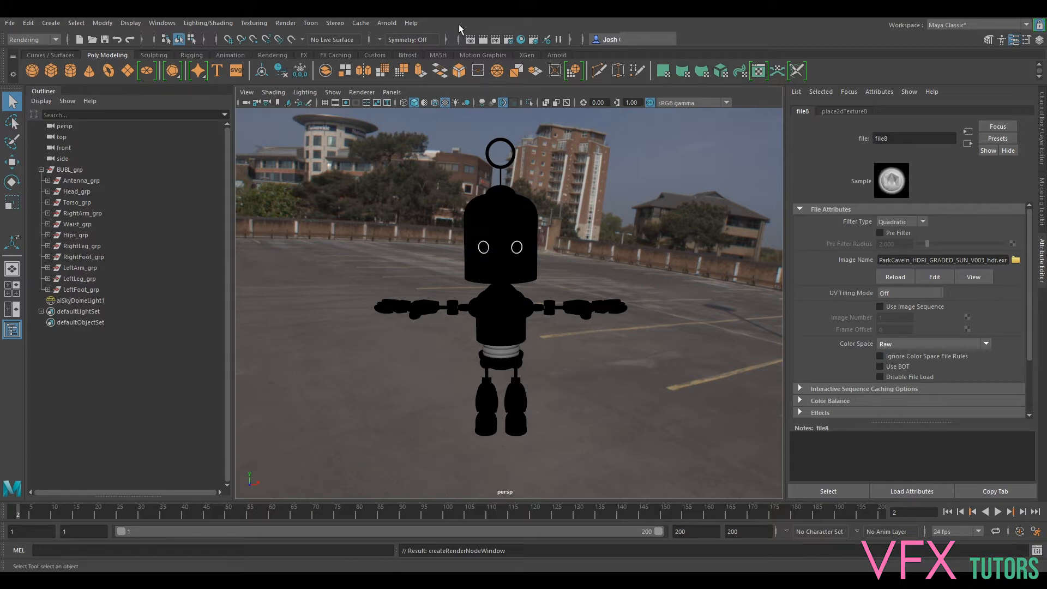
- Open the Arnold RenderView and frame the whole robot inside the perspective view's resolution gate
{"action": "left_click", "coordinate": [385, 24]}
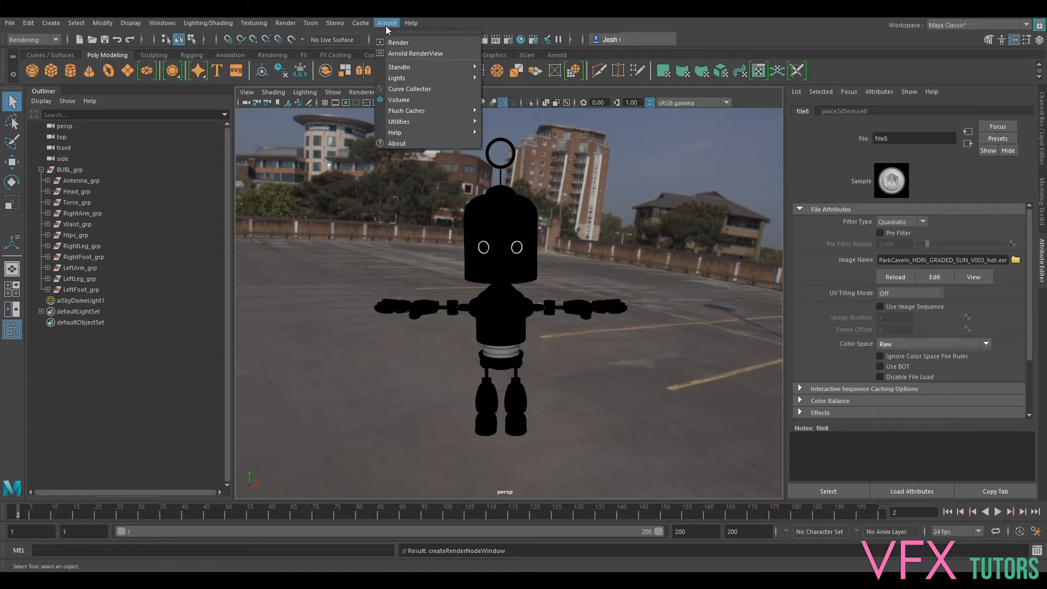
{"action": "left_click", "coordinate": [406, 54]}
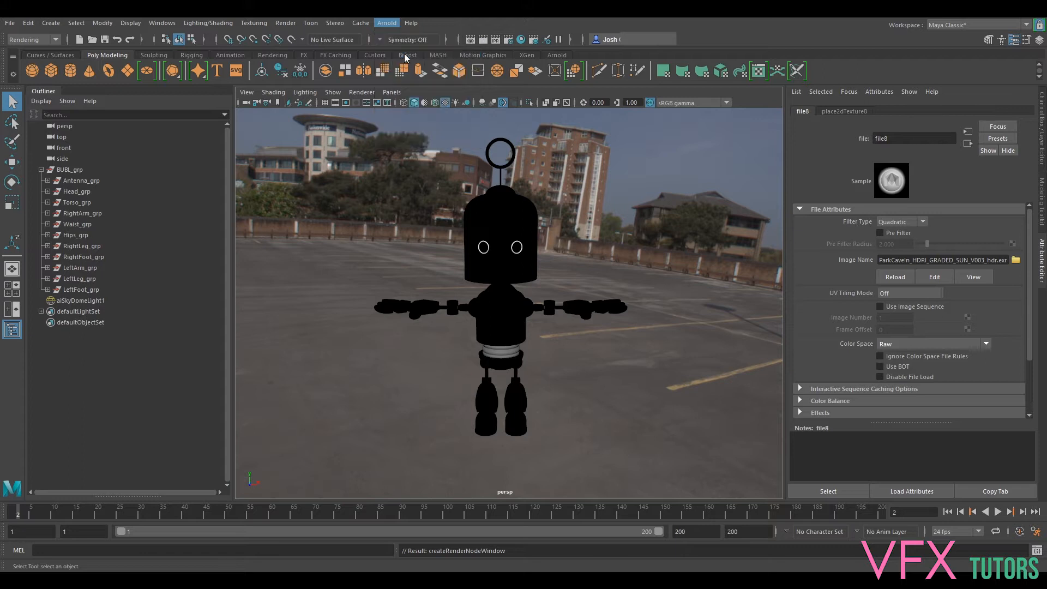
{"action": "left_click", "coordinate": [356, 102]}
{"action": "right_click_drag", "start_coordinate": [579, 238], "coordinate": [576, 239], "text": "alt"}
{"action": "middle_click_drag", "start_coordinate": [576, 239], "coordinate": [576, 247], "text": "alt"}
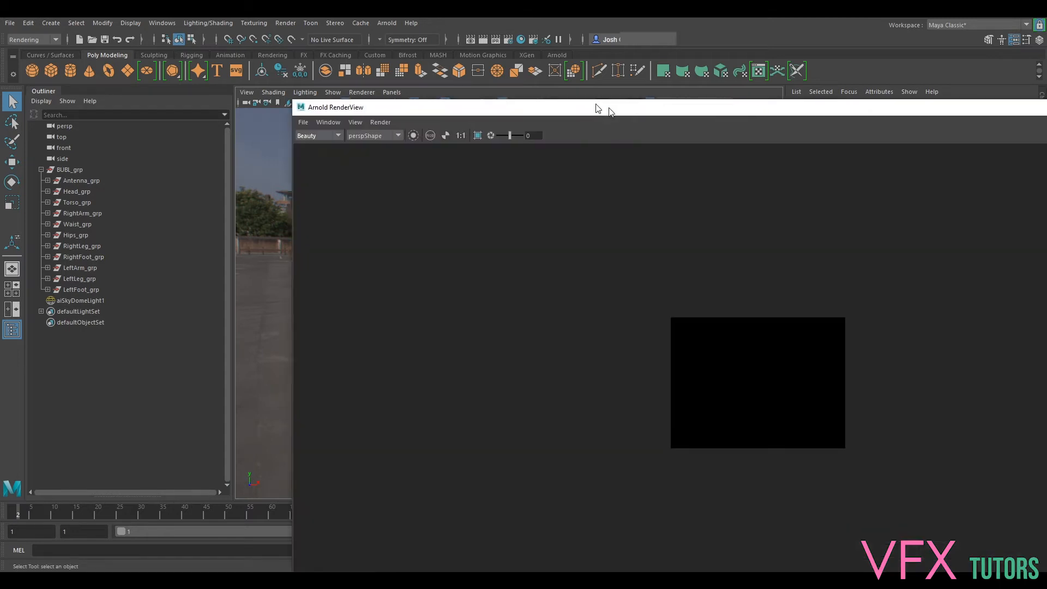
- Shrink the Arnold RenderView window, place it over the viewport, and start rendering the robot
{"action": "left_click_drag", "start_coordinate": [599, 107], "coordinate": [402, 63]}
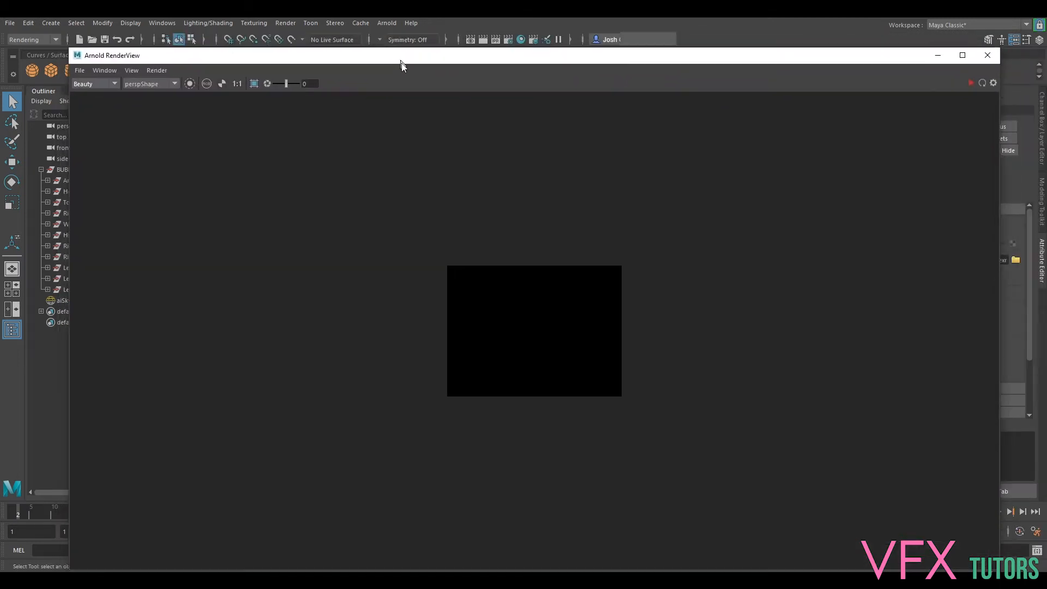
{"action": "left_click_drag", "start_coordinate": [70, 53], "coordinate": [535, 241]}
{"action": "left_click_drag", "start_coordinate": [679, 249], "coordinate": [503, 136]}
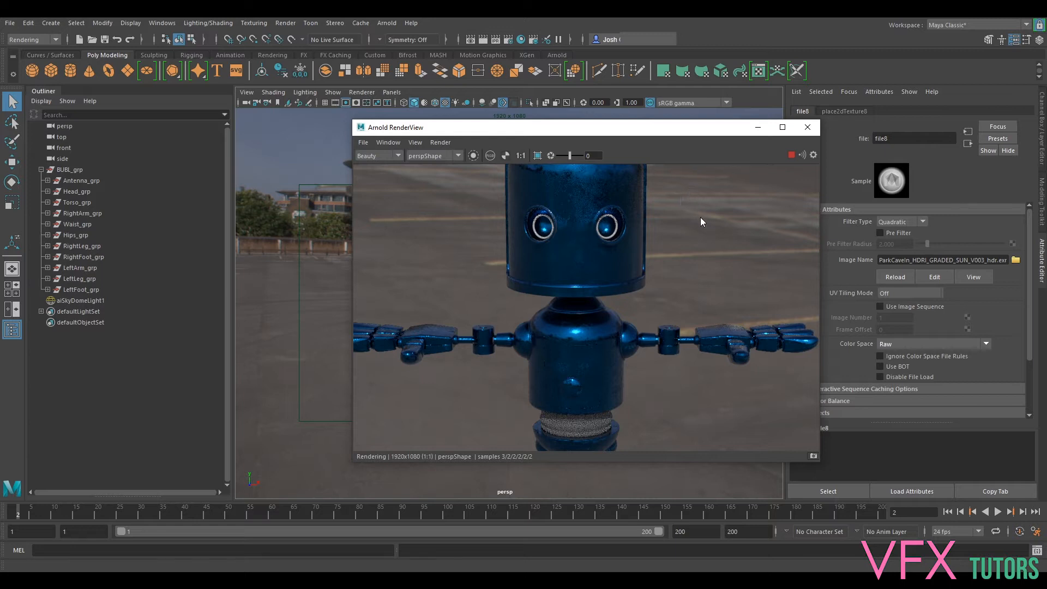
- Examine the metal shading on the robot's head, arms, torso and legs in the render
{"action": "left_click_drag", "start_coordinate": [701, 221], "coordinate": [704, 284], "text": "alt"}
{"action": "left_click_drag", "start_coordinate": [692, 348], "coordinate": [663, 336]}
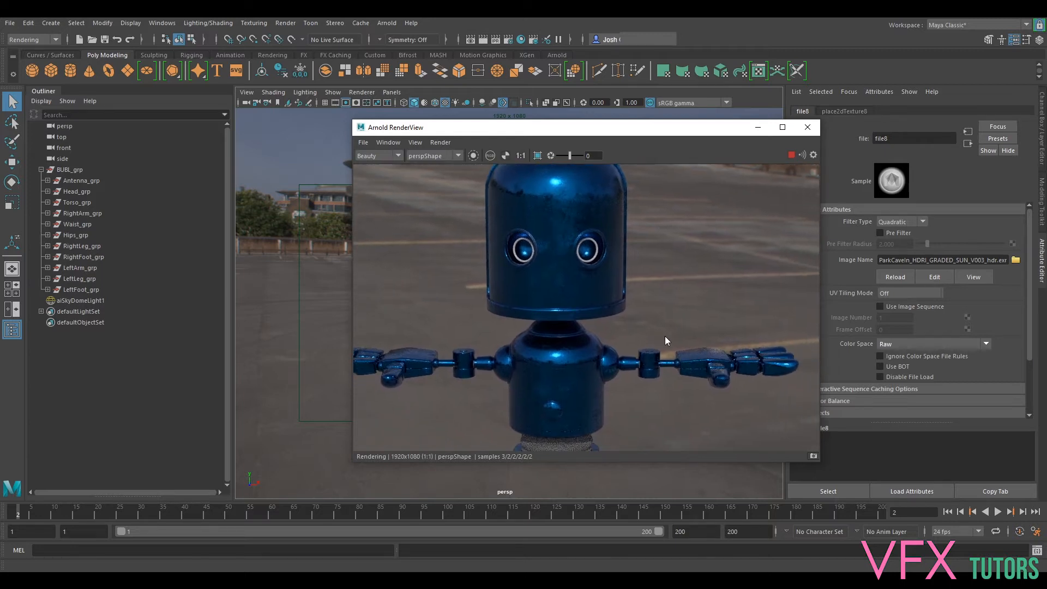
{"action": "scroll", "coordinate": [611, 229], "scroll_direction": "down", "scroll_amount": 1}
{"action": "scroll", "coordinate": [604, 242], "scroll_direction": "up", "scroll_amount": 1}
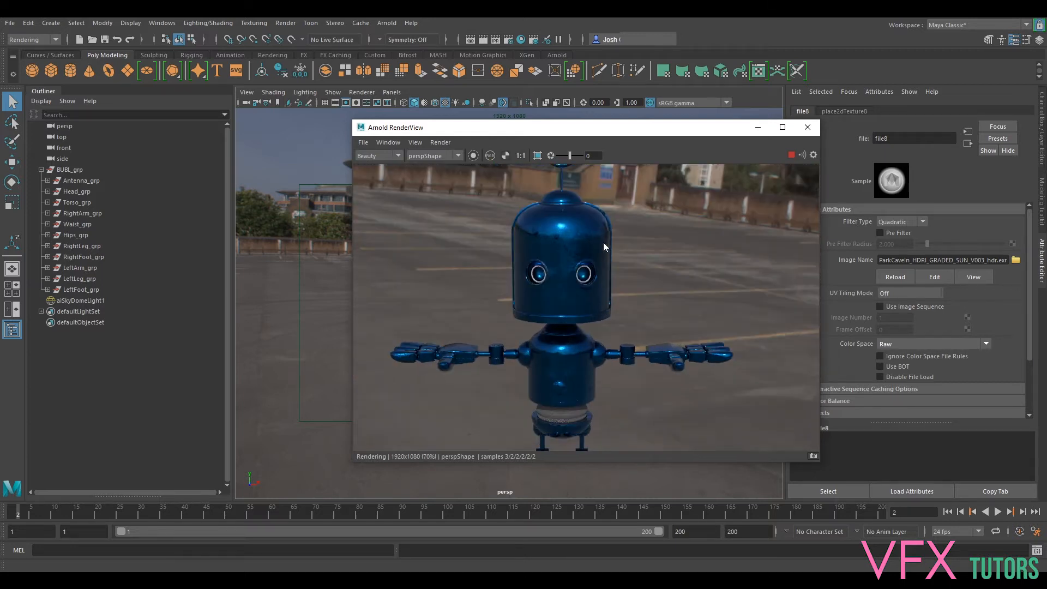
{"action": "scroll", "coordinate": [682, 224], "scroll_direction": "up", "scroll_amount": 1}
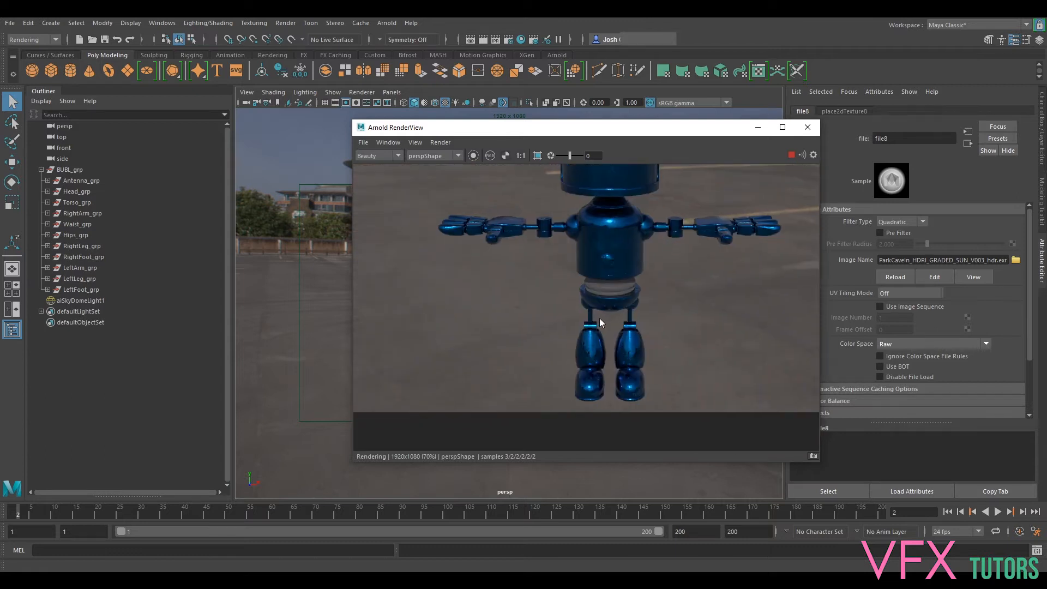
{"action": "left_click_drag", "start_coordinate": [636, 243], "coordinate": [626, 267]}
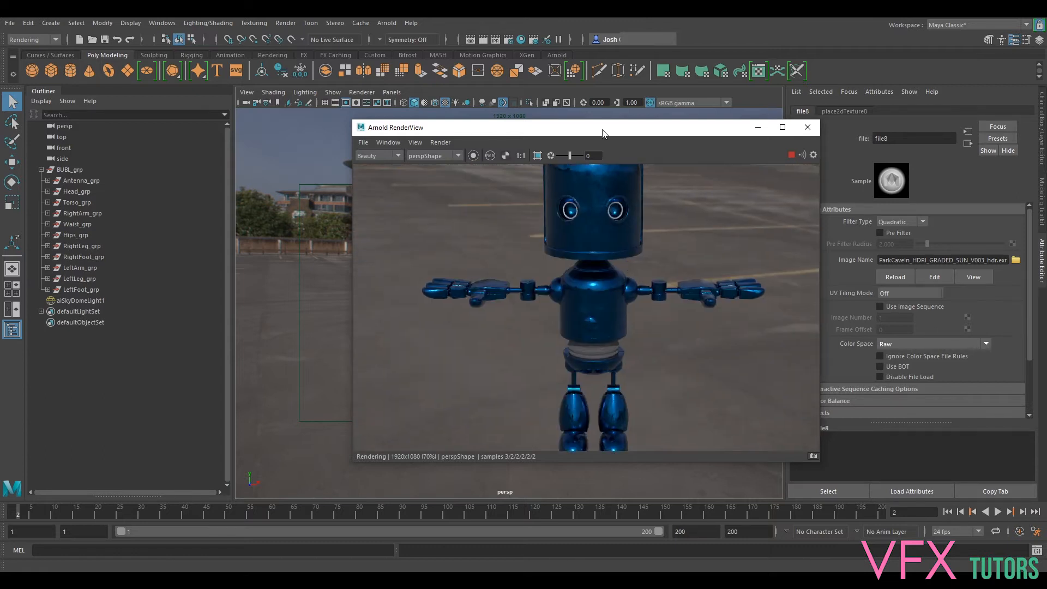
- Narrow the Arnold RenderView and place it beside the robot in the viewport, with the perspective camera turned to a three-quarter angle
{"action": "left_click_drag", "start_coordinate": [601, 132], "coordinate": [347, 124]}
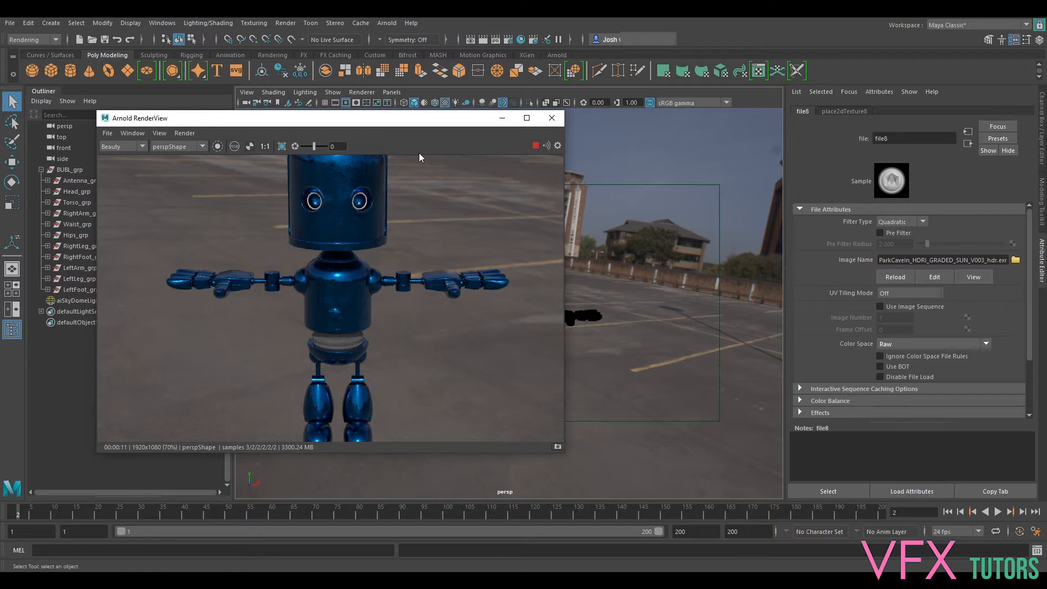
{"action": "scroll", "coordinate": [558, 286], "scroll_direction": "down", "scroll_amount": 2}
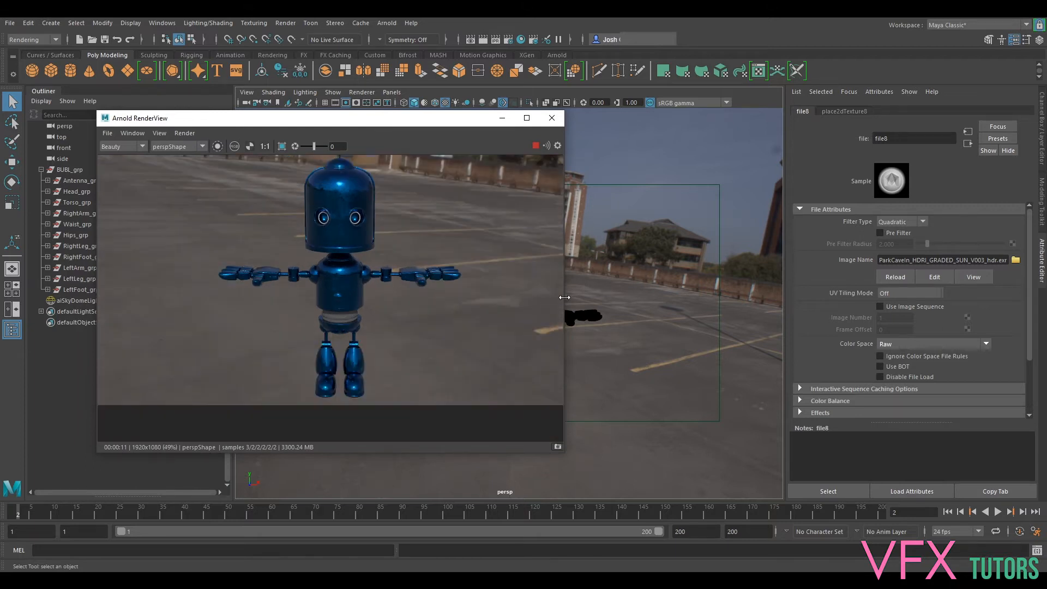
{"action": "left_click_drag", "start_coordinate": [657, 350], "coordinate": [365, 272], "text": "alt"}
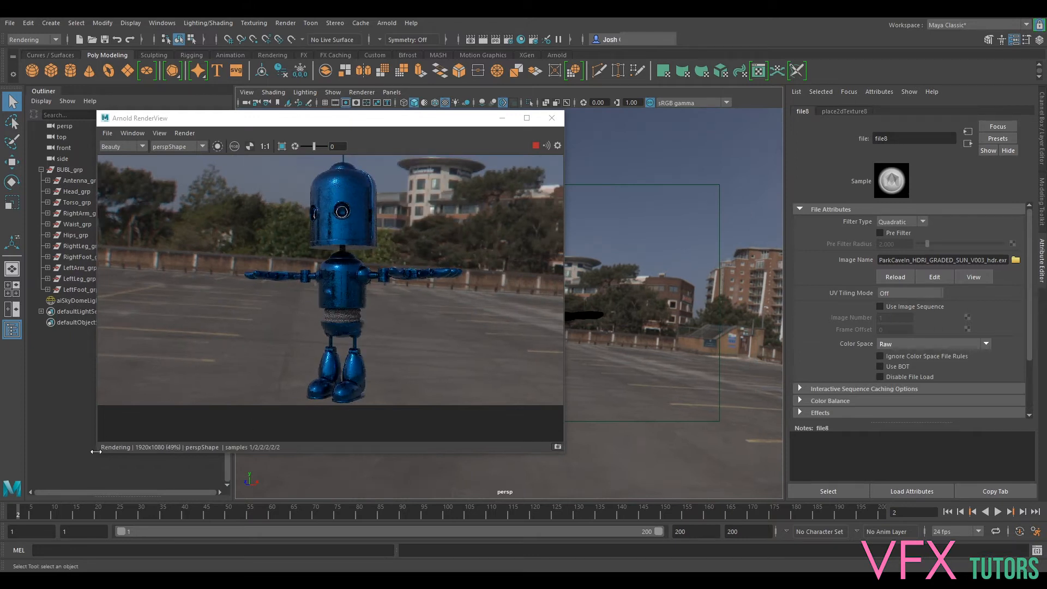
{"action": "left_click_drag", "start_coordinate": [128, 468], "coordinate": [259, 476]}
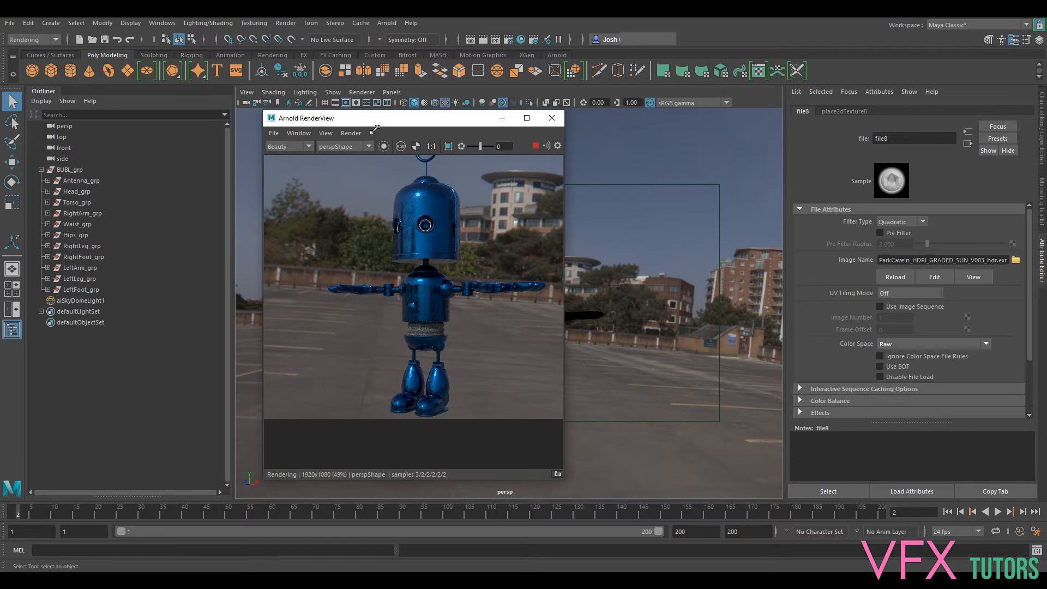
{"action": "left_click_drag", "start_coordinate": [385, 121], "coordinate": [206, 118]}
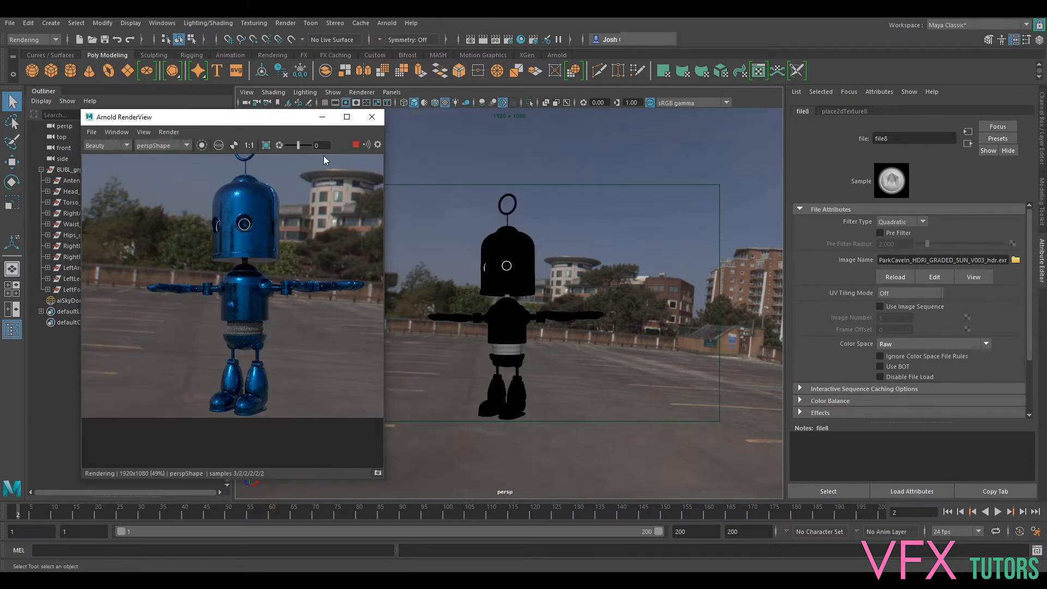
- Inspect the texture detail on the robot's neck and torso up close in the three-quarter render
{"action": "scroll", "coordinate": [268, 187], "scroll_direction": "up", "scroll_amount": 5}
{"action": "scroll", "coordinate": [289, 317], "scroll_direction": "up", "scroll_amount": 2}
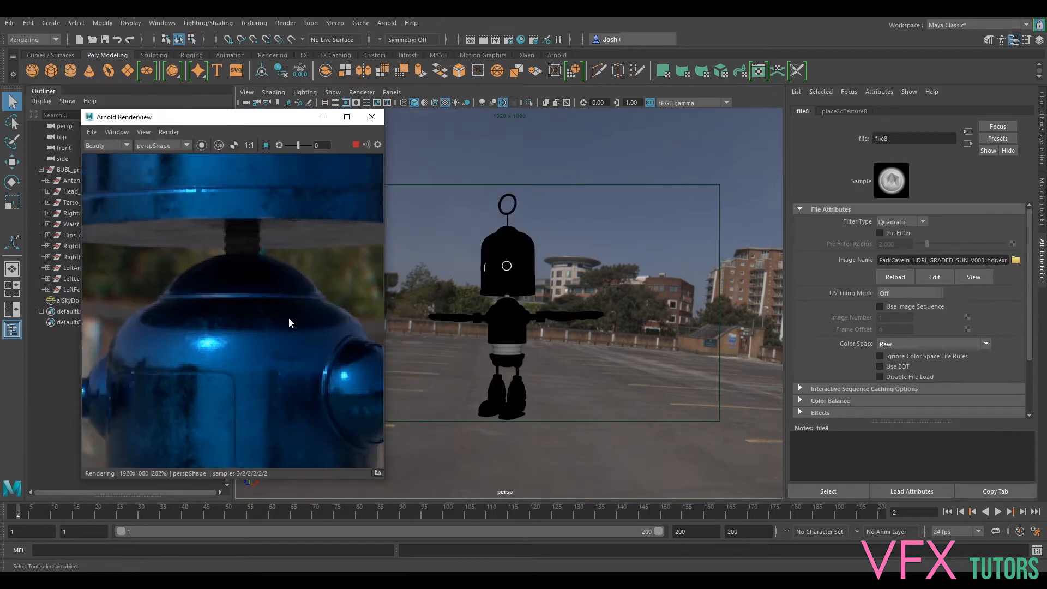
{"action": "middle_click_drag", "start_coordinate": [273, 329], "coordinate": [270, 359]}
{"action": "mouse_move", "coordinate": [269, 258]}
{"action": "middle_mouse_down"}
{"action": "mouse_move", "coordinate": [297, 376]}
{"action": "mouse_move", "coordinate": [277, 268]}
{"action": "middle_mouse_up"}
{"action": "key", "text": "f"}
{"action": "middle_click_drag", "start_coordinate": [279, 329], "coordinate": [279, 216]}
{"action": "middle_click_drag", "start_coordinate": [274, 310], "coordinate": [279, 241]}
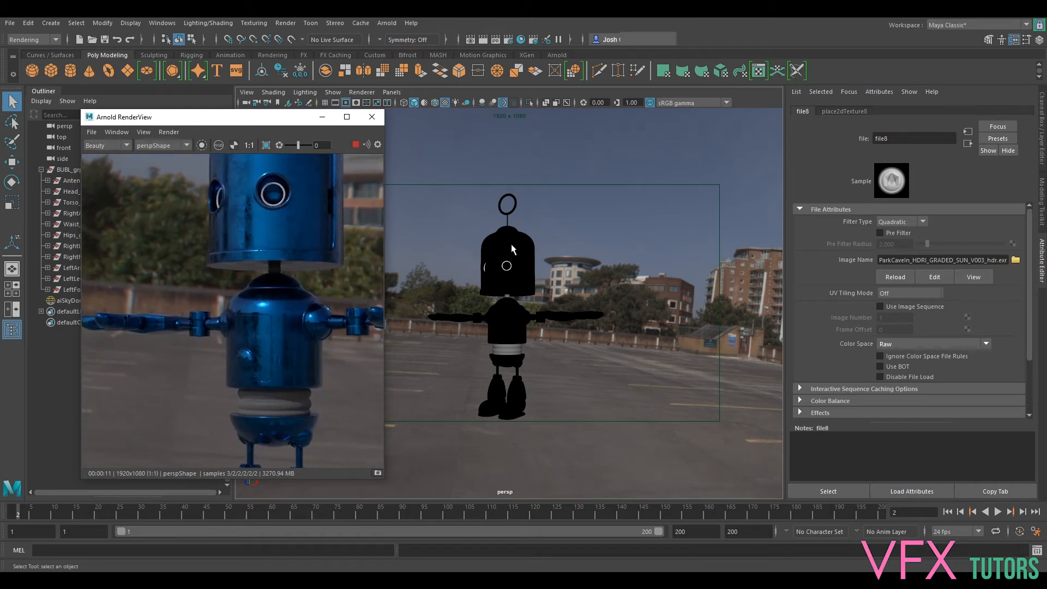
- Bring the perspective camera closer and back toward the robot's front, and inspect the lower part of the rendered head
{"action": "scroll", "coordinate": [518, 255], "scroll_direction": "up", "scroll_amount": 2}
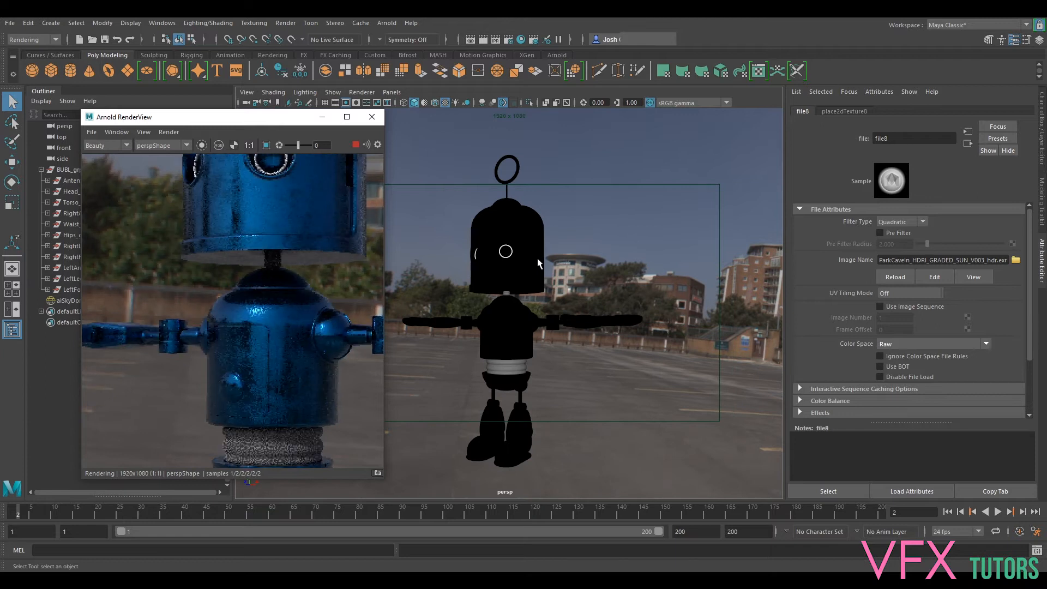
{"action": "left_click_drag", "start_coordinate": [611, 315], "coordinate": [648, 318], "text": "alt"}
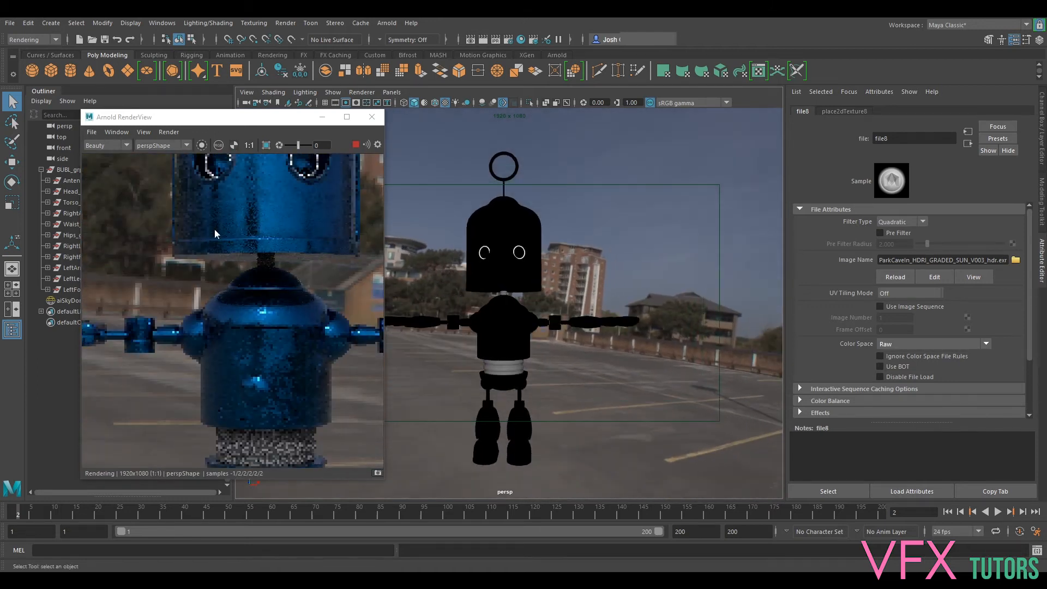
{"action": "scroll", "coordinate": [268, 212], "scroll_direction": "up", "scroll_amount": 3}
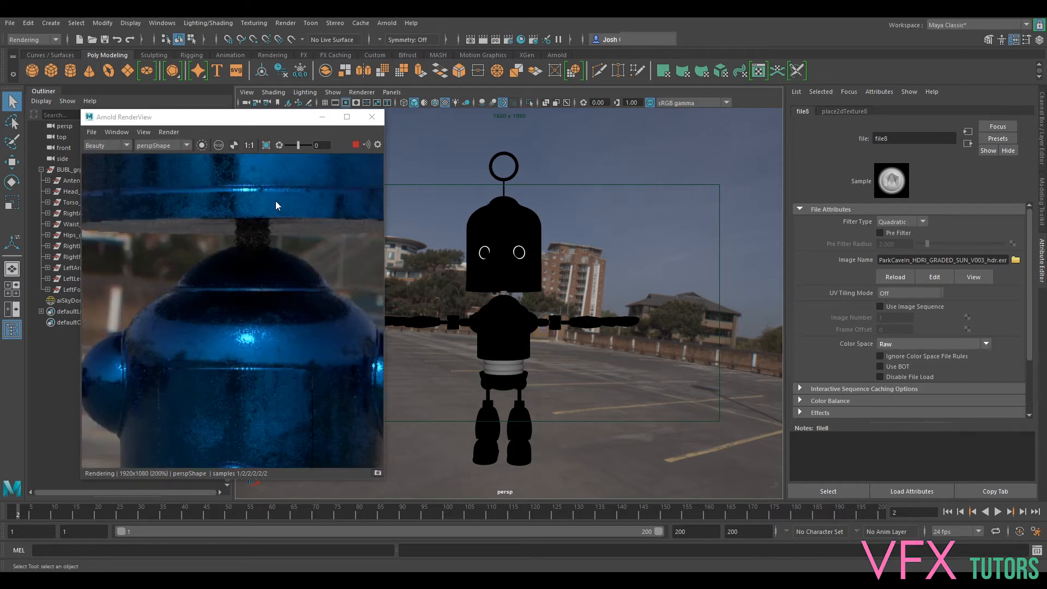
{"action": "left_click_drag", "start_coordinate": [278, 207], "coordinate": [319, 352]}
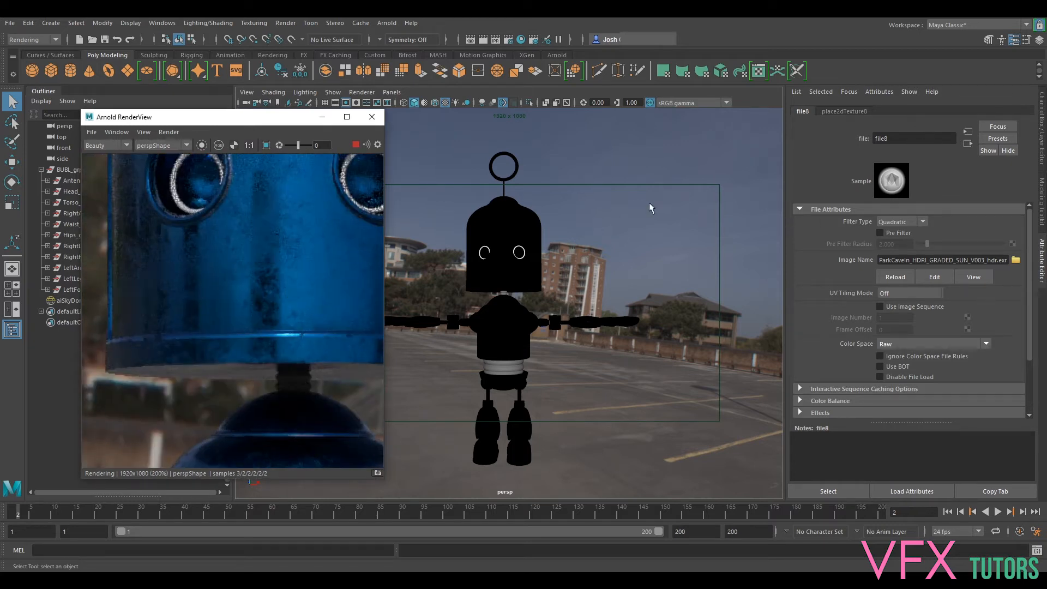
- Select the robot's head and open the file texture connected to aiMetal's Metalness
{"action": "left_click", "coordinate": [506, 265]}
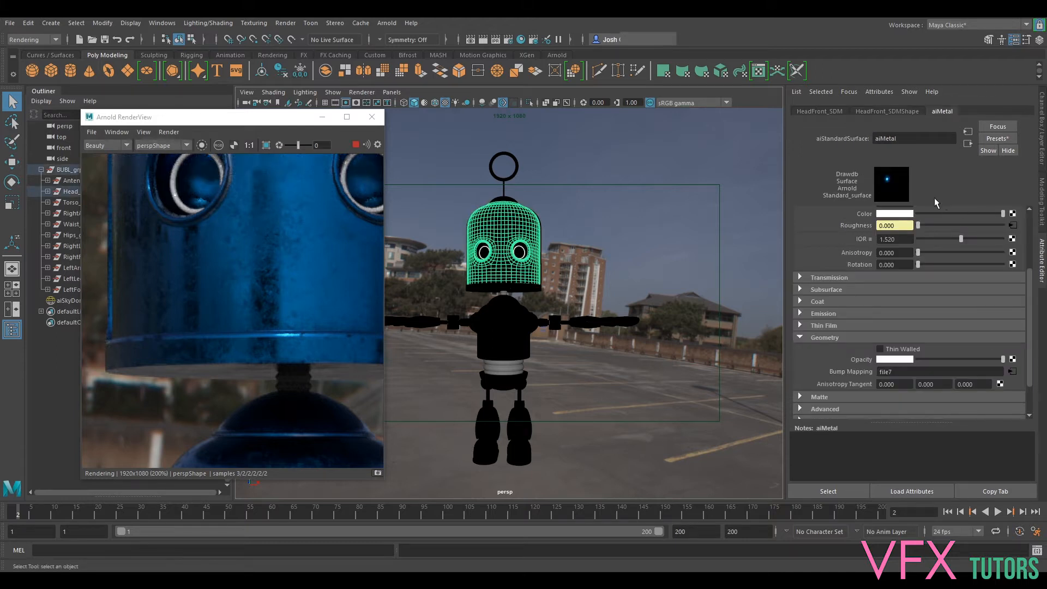
{"action": "scroll", "coordinate": [971, 282], "scroll_direction": "up", "scroll_amount": 3}
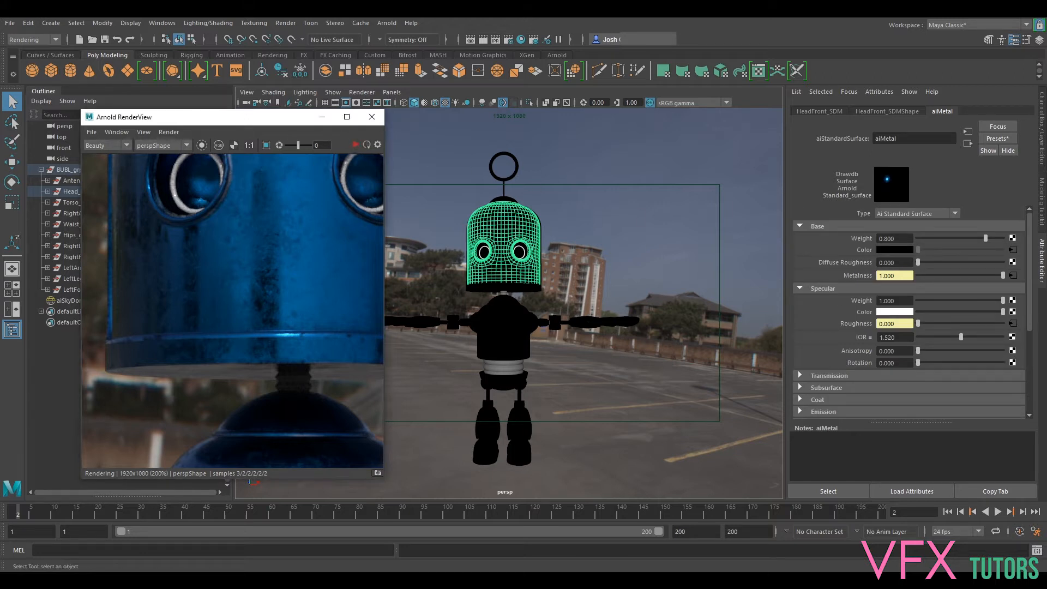
{"action": "left_click", "coordinate": [1014, 276]}
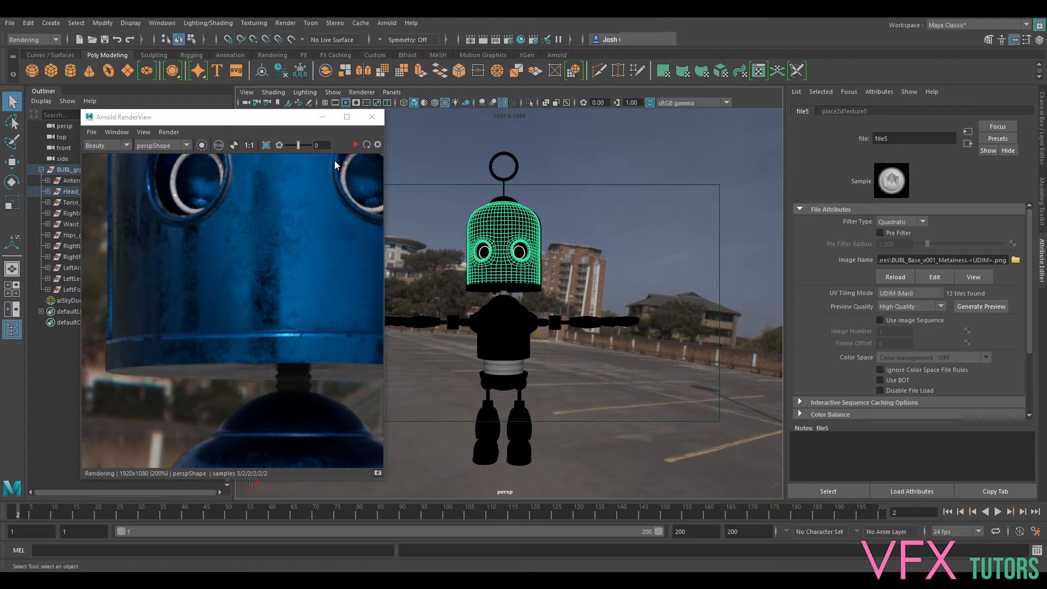
- Examine the rendered head and the full body against the HDRI background
{"action": "scroll", "coordinate": [286, 253], "scroll_direction": "down", "scroll_amount": 1}
{"action": "middle_click_drag", "start_coordinate": [286, 253], "coordinate": [257, 262]}
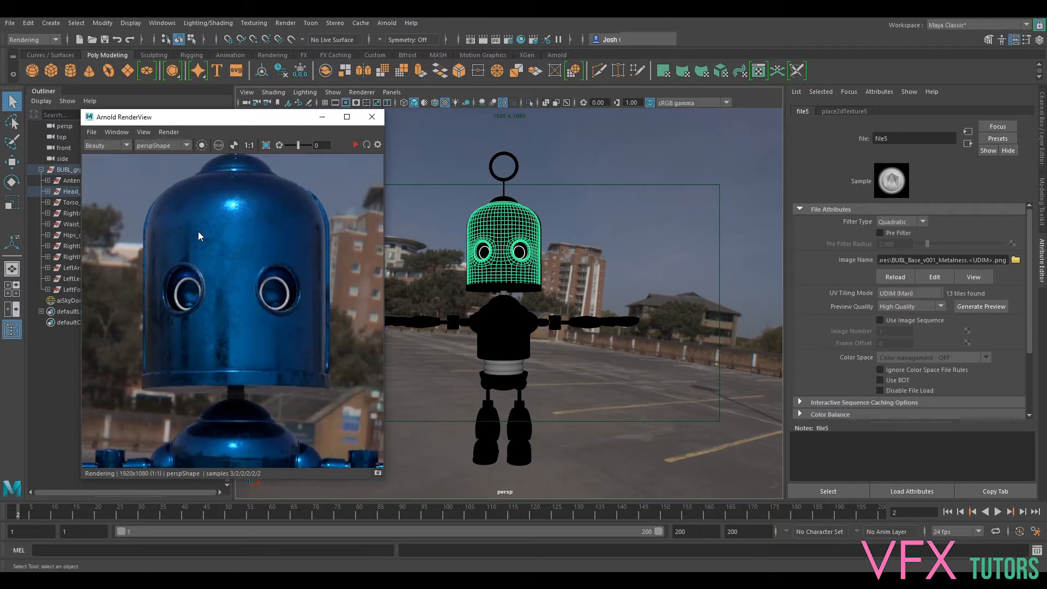
{"action": "middle_click_drag", "start_coordinate": [290, 301], "coordinate": [303, 211]}
{"action": "scroll", "coordinate": [306, 243], "scroll_direction": "down", "scroll_amount": 3}
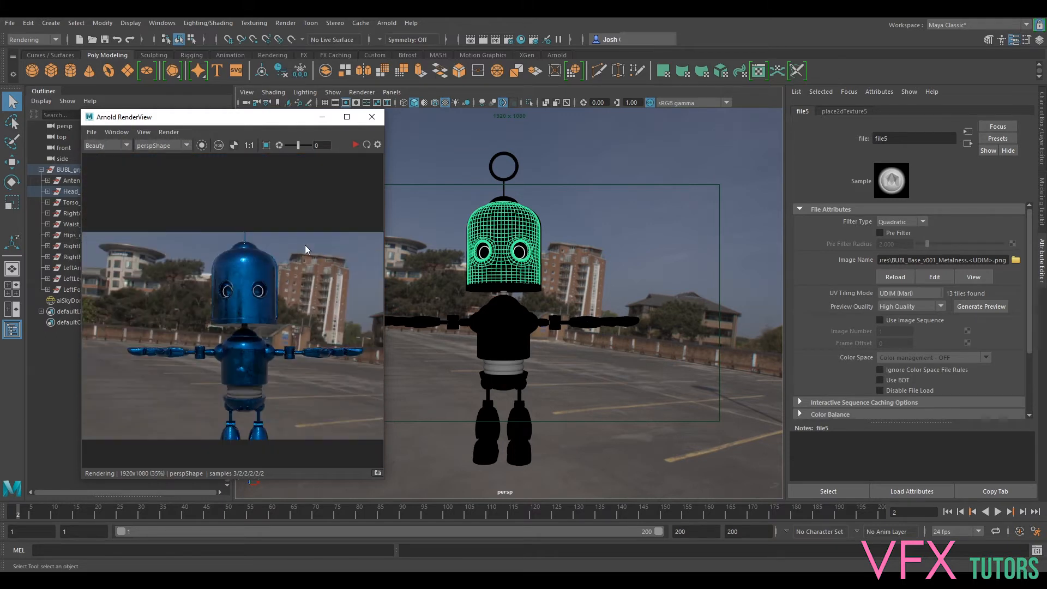
{"action": "scroll", "coordinate": [306, 247], "scroll_direction": "up", "scroll_amount": 2}
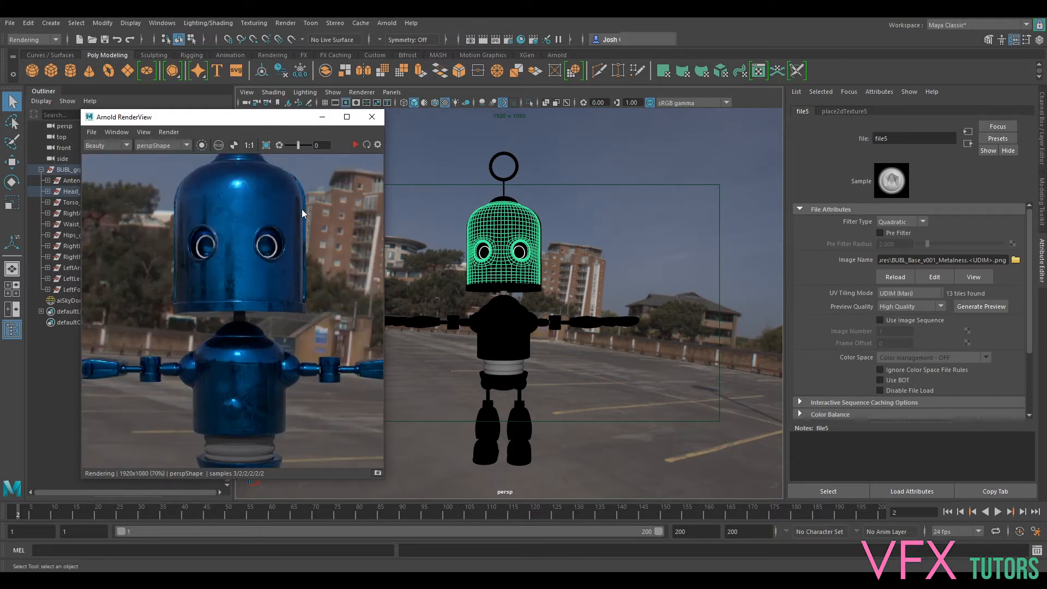
- Set the skydome light's Camera visibility to 0 and rerender the robot to check it without the HDRI background
{"action": "left_click", "coordinate": [404, 289]}
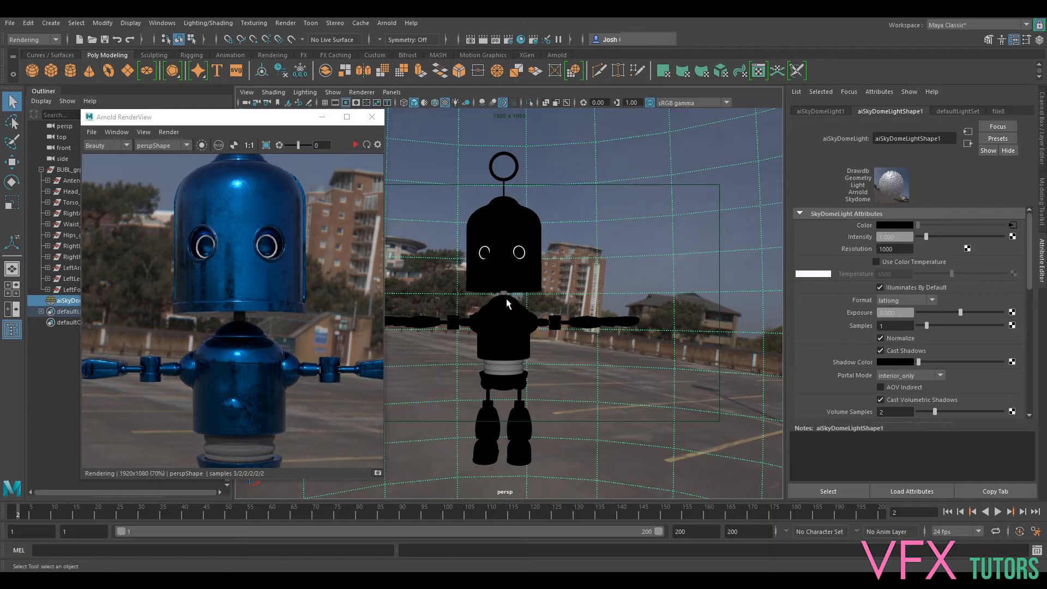
{"action": "scroll", "coordinate": [916, 408], "scroll_direction": "down", "scroll_amount": 3}
{"action": "double_click", "coordinate": [904, 375]}
{"action": "type", "text": "0"}
{"action": "key", "text": "Return"}
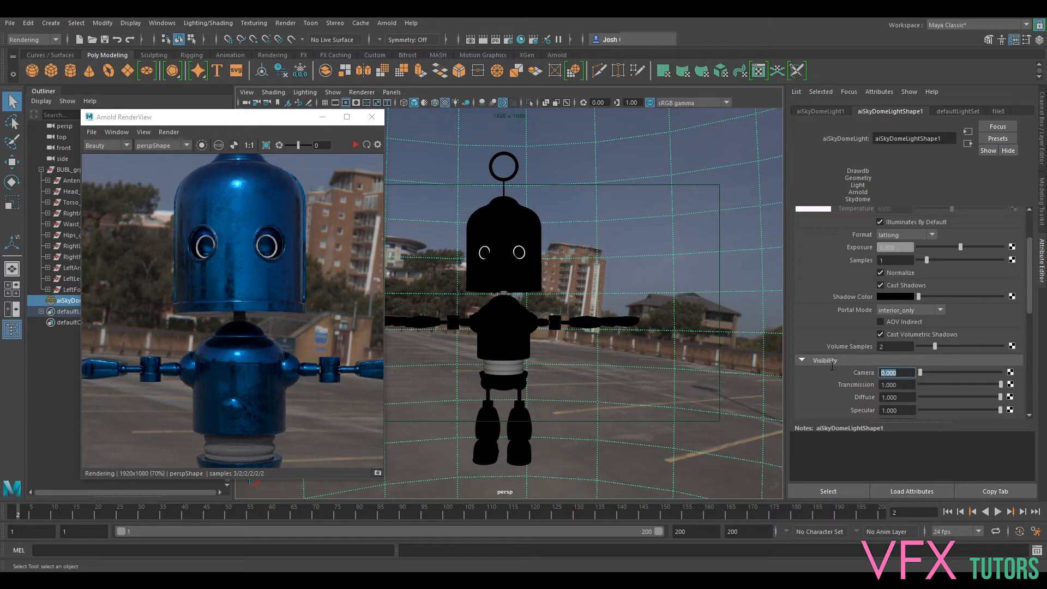
{"action": "left_click", "coordinate": [354, 145]}
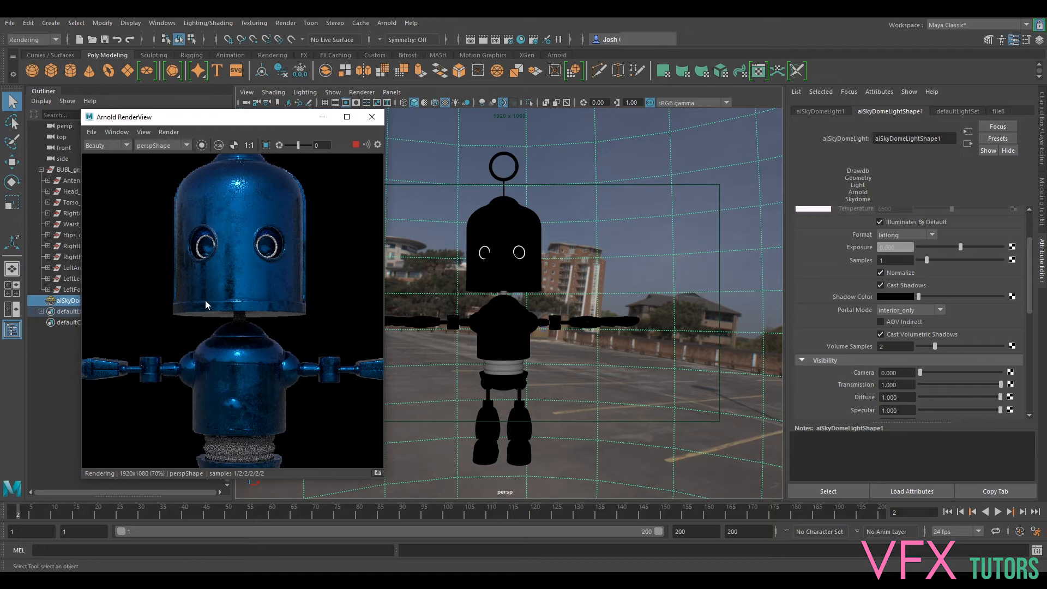
{"action": "middle_click_drag", "start_coordinate": [280, 234], "coordinate": [289, 259]}
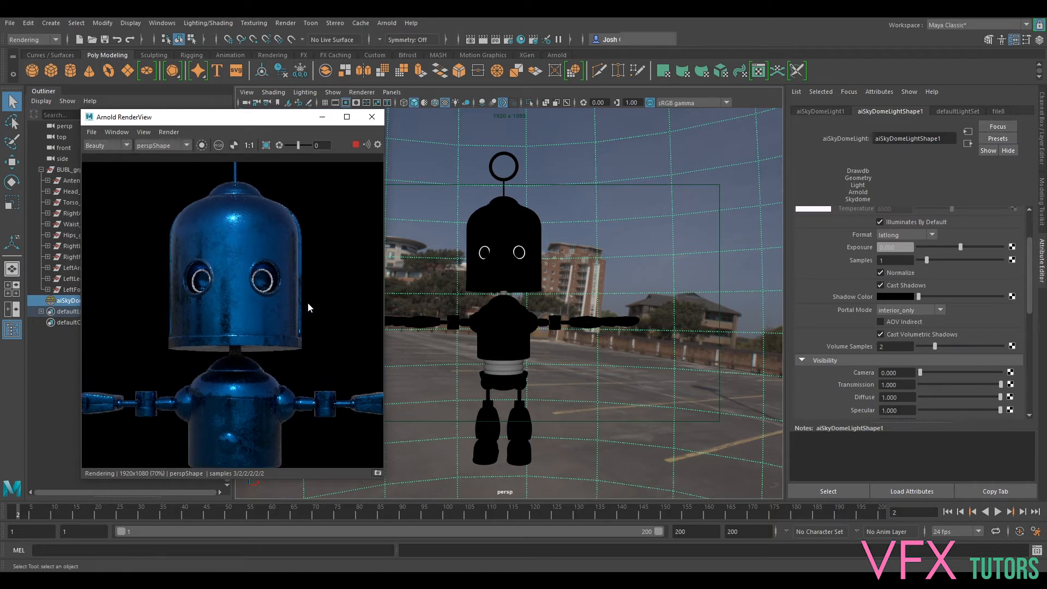
{"action": "left_click", "coordinate": [355, 145]}
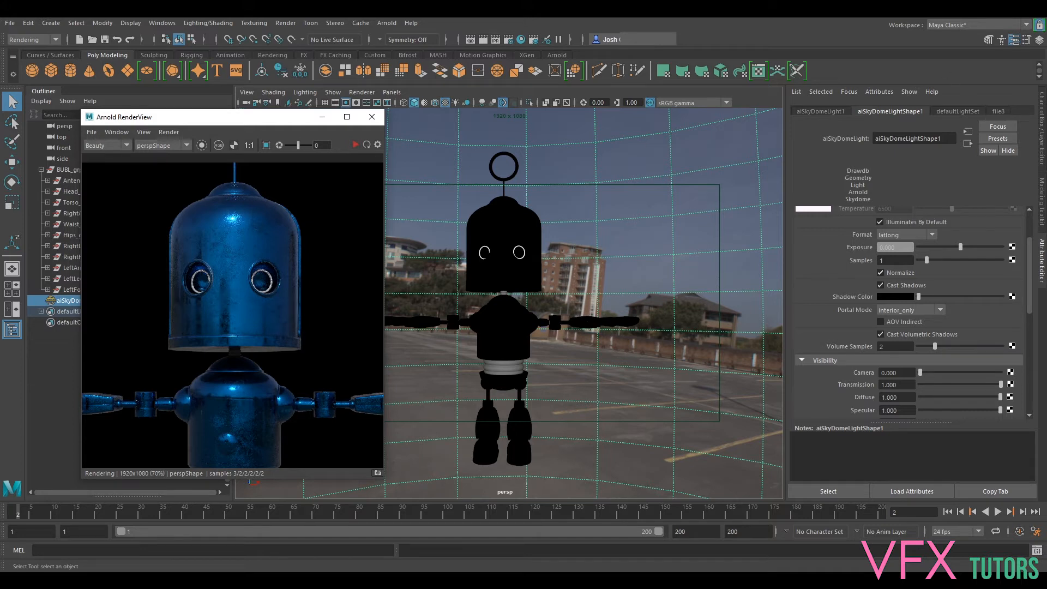
- Bring up the Hypershade in an enlarged window and graph the connections of the aiMetal material
{"action": "left_click_drag", "start_coordinate": [771, 223], "coordinate": [850, 134]}
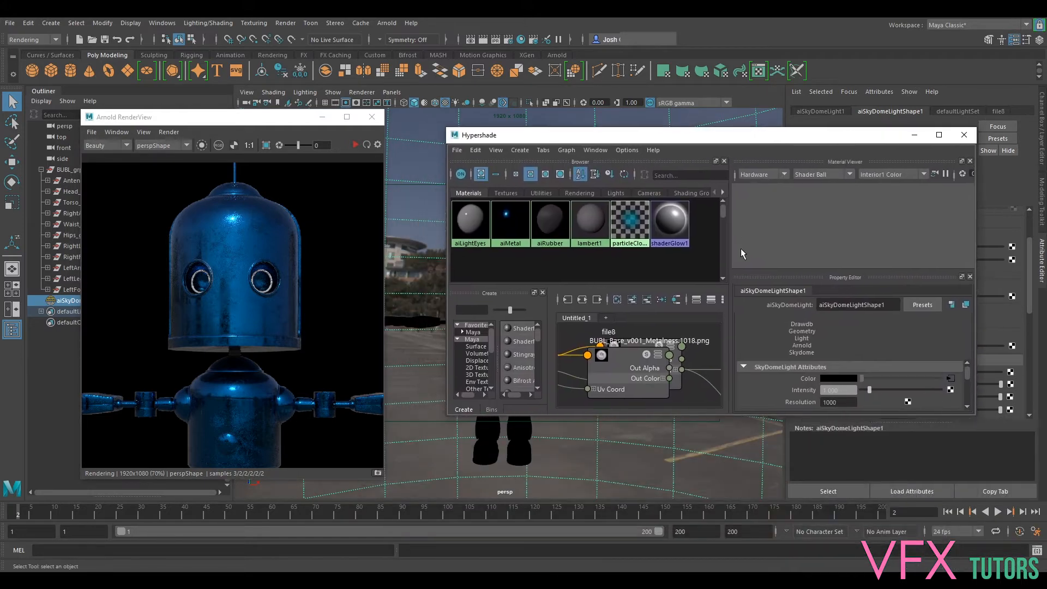
{"action": "left_click_drag", "start_coordinate": [448, 129], "coordinate": [199, 29]}
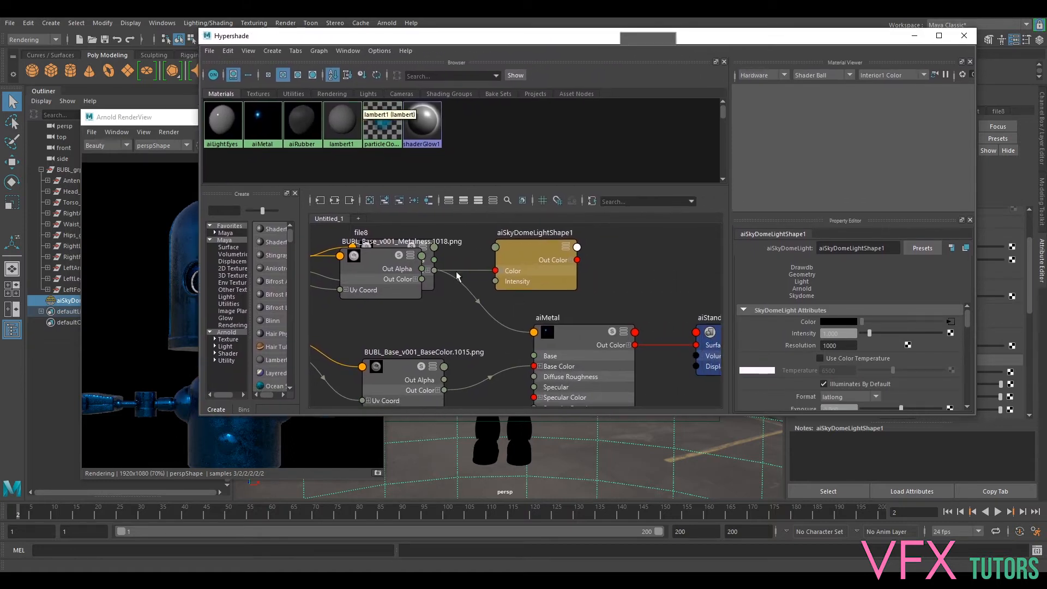
{"action": "scroll", "coordinate": [489, 269], "scroll_direction": "down", "scroll_amount": 3}
{"action": "left_click", "coordinate": [538, 305]}
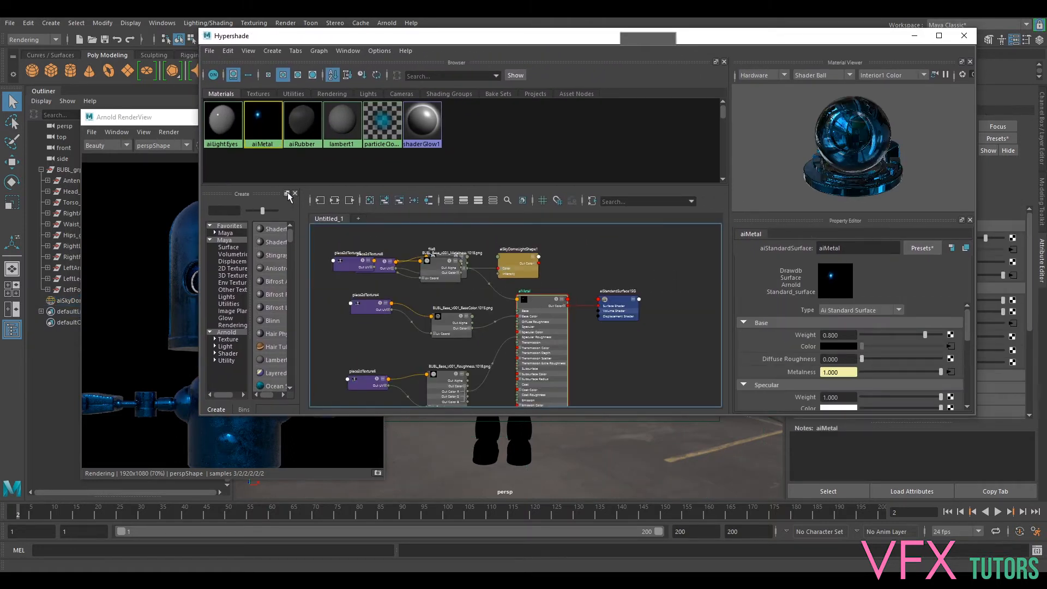
{"action": "left_click", "coordinate": [335, 201]}
- Spread out the texture file and place2dTexture nodes feeding aiMetal so the metalness and roughness connections are easy to follow
{"action": "middle_click_drag", "start_coordinate": [607, 260], "coordinate": [618, 283], "text": "alt"}
{"action": "middle_click_drag", "start_coordinate": [555, 315], "coordinate": [532, 296], "text": "alt"}
{"action": "left_click_drag", "start_coordinate": [522, 258], "coordinate": [527, 377]}
{"action": "middle_click_drag", "start_coordinate": [553, 312], "coordinate": [557, 238], "text": "alt"}
{"action": "left_click_drag", "start_coordinate": [531, 298], "coordinate": [531, 346]}
{"action": "middle_click_drag", "start_coordinate": [535, 284], "coordinate": [526, 351], "text": "alt"}
{"action": "left_click_drag", "start_coordinate": [445, 275], "coordinate": [392, 431]}
{"action": "middle_click_drag", "start_coordinate": [456, 313], "coordinate": [474, 261], "text": "alt"}
{"action": "middle_click_drag", "start_coordinate": [539, 285], "coordinate": [519, 318], "text": "alt"}
{"action": "left_click_drag", "start_coordinate": [521, 370], "coordinate": [509, 230]}
{"action": "left_click_drag", "start_coordinate": [441, 361], "coordinate": [445, 236]}
{"action": "scroll", "coordinate": [523, 282], "scroll_direction": "up", "scroll_amount": 4}
{"action": "middle_click_drag", "start_coordinate": [523, 282], "coordinate": [536, 239], "text": "alt"}
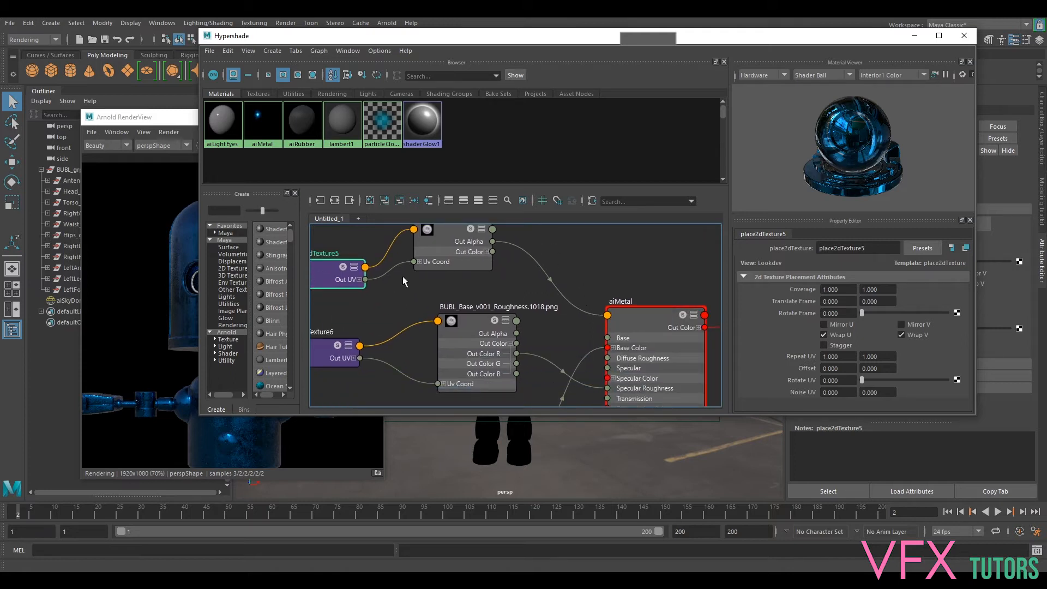
- Move the place2dTexture5 node closer to the metalness file and inspect the rendered head and torso up close
{"action": "left_click_drag", "start_coordinate": [326, 276], "coordinate": [333, 251]}
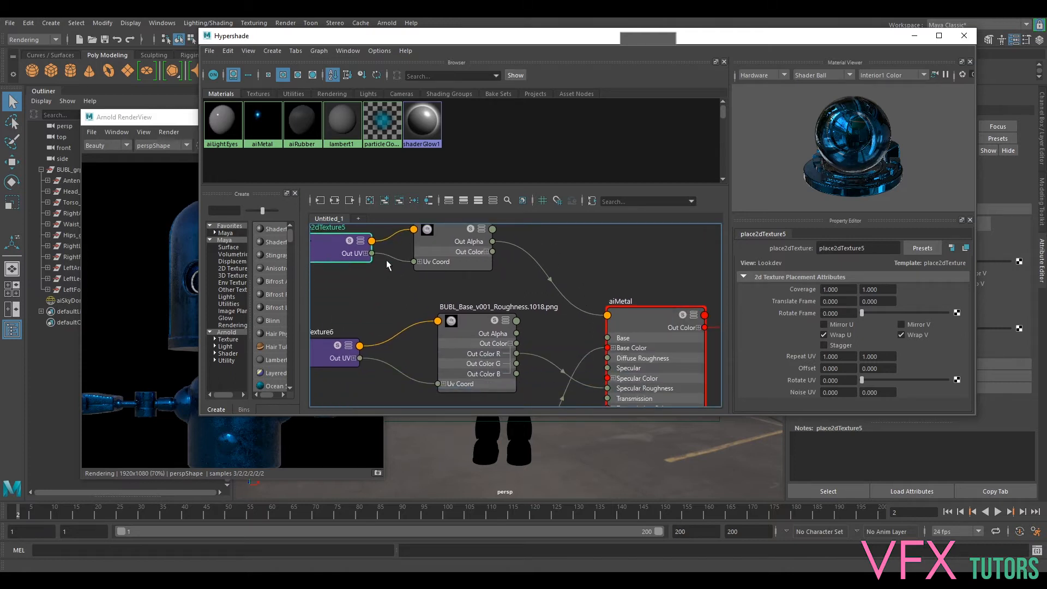
{"action": "left_click", "coordinate": [141, 280]}
{"action": "middle_click_drag", "start_coordinate": [155, 280], "coordinate": [122, 267]}
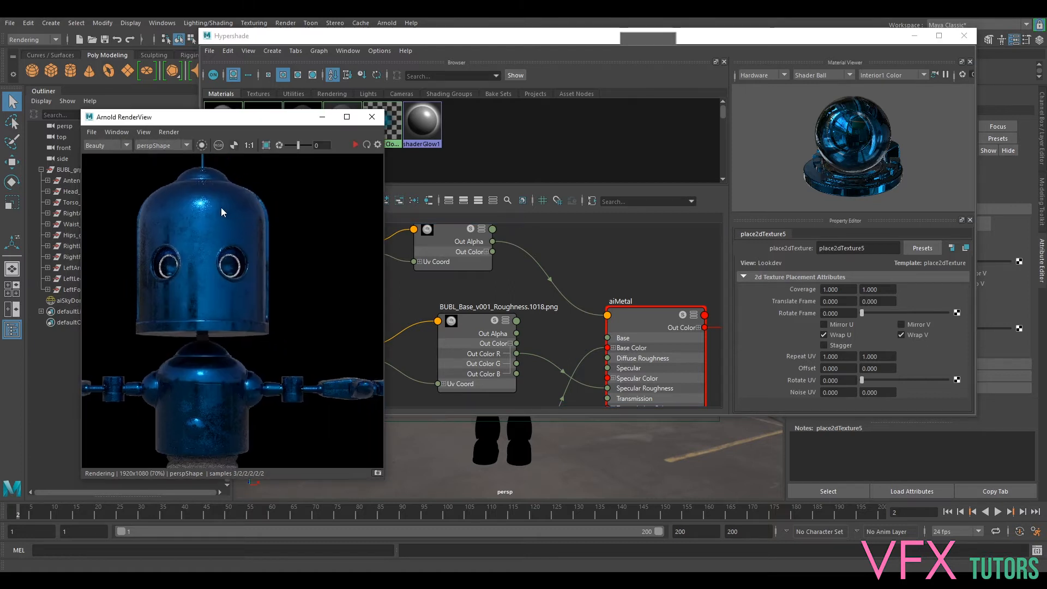
{"action": "scroll", "coordinate": [221, 207], "scroll_direction": "up", "scroll_amount": 2}
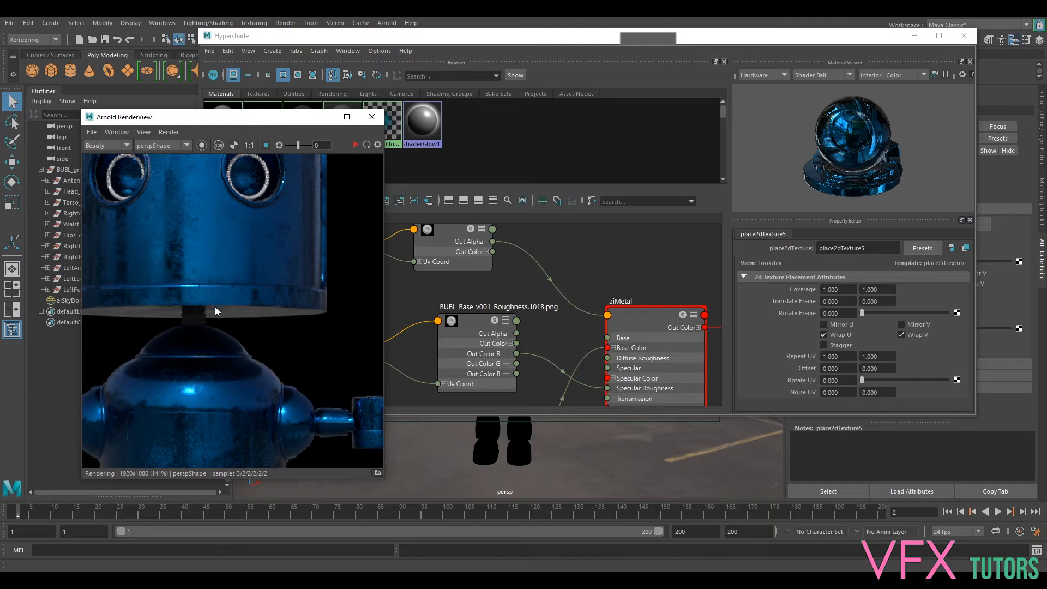
- Add a remapValue node to the graph beside the metalness file texture
{"action": "middle_click_drag", "start_coordinate": [538, 290], "coordinate": [593, 342], "text": "alt"}
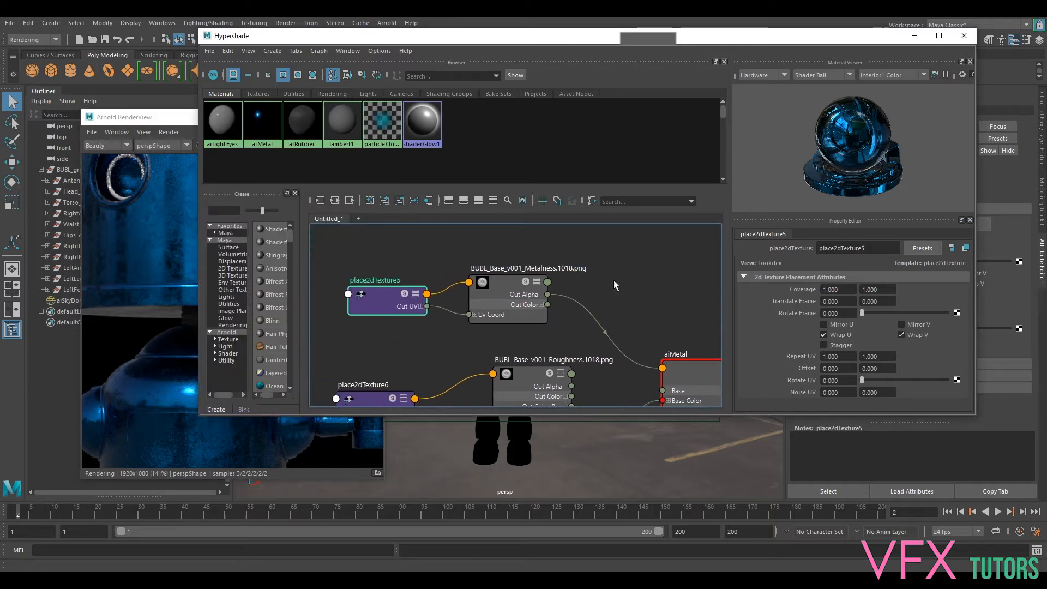
{"action": "middle_click_drag", "start_coordinate": [664, 355], "coordinate": [582, 198], "text": "alt"}
{"action": "middle_click_drag", "start_coordinate": [588, 264], "coordinate": [621, 315]}
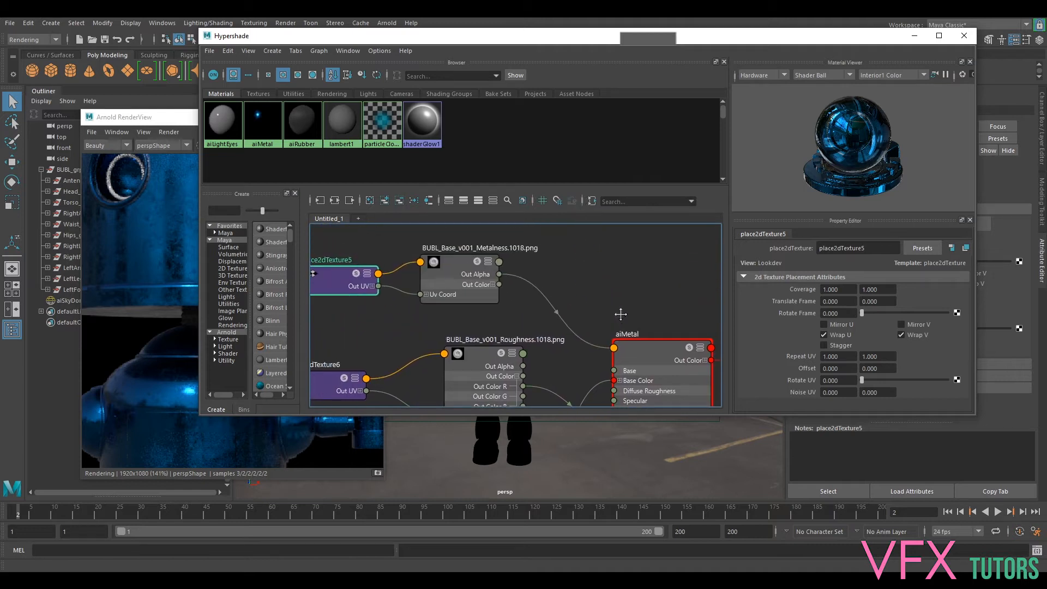
{"action": "left_click_drag", "start_coordinate": [448, 268], "coordinate": [448, 264]}
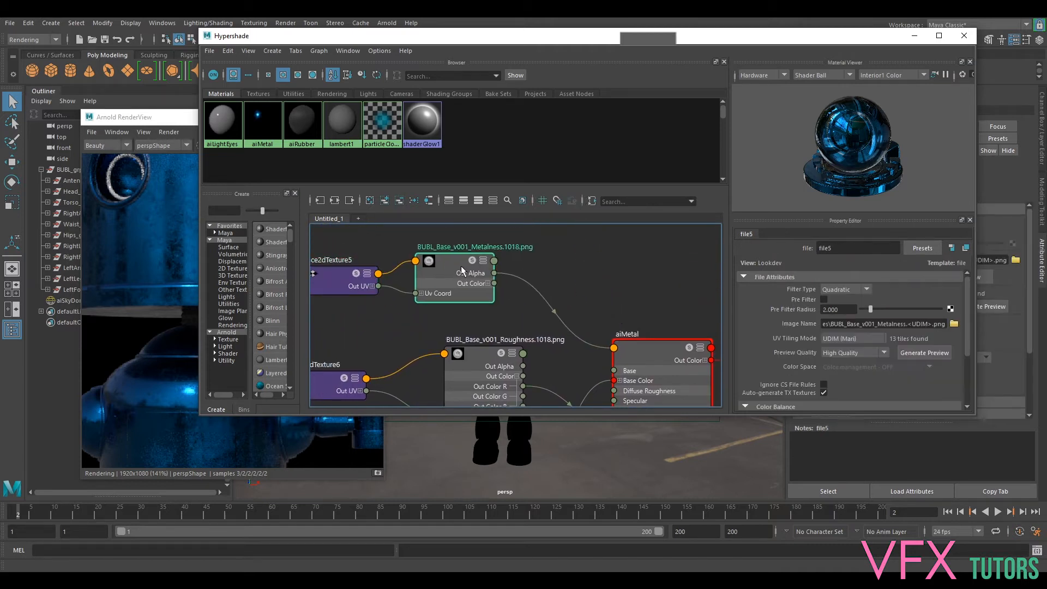
{"action": "key", "text": "Tab"}
{"action": "type", "text": "remap"}
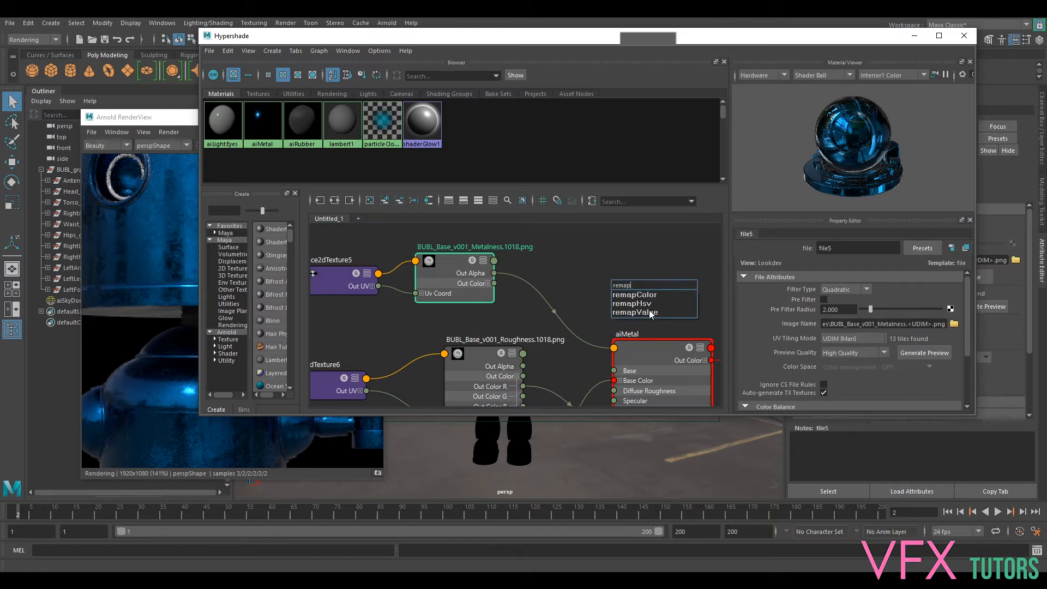
{"action": "left_click", "coordinate": [650, 311]}
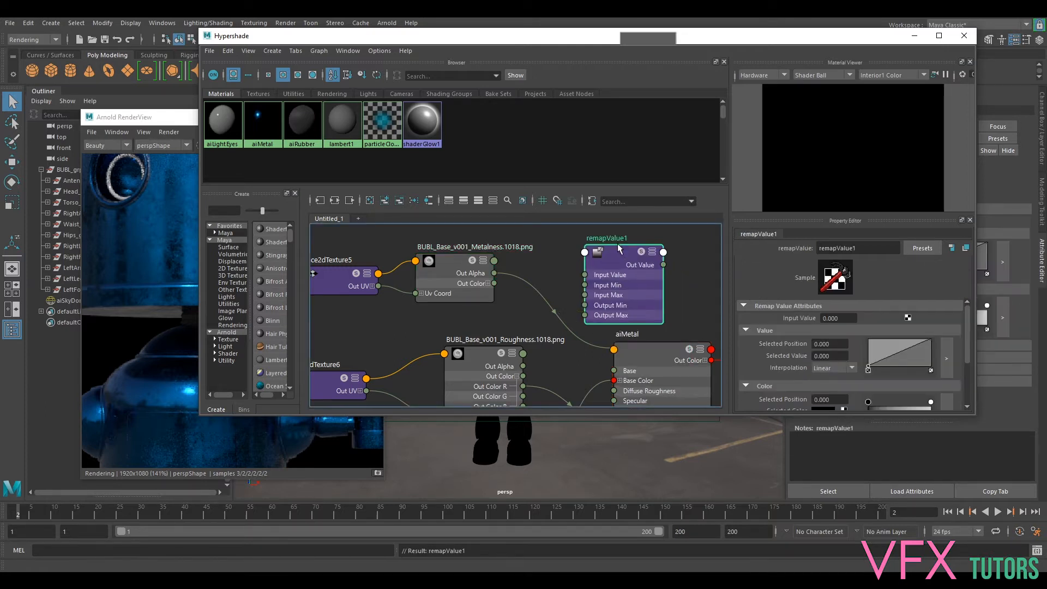
- Route the metalness file's Out Alpha into remapValue's Input Value and its Out Value into aiMetal's metalness
{"action": "left_click_drag", "start_coordinate": [618, 246], "coordinate": [590, 248]}
{"action": "left_click_drag", "start_coordinate": [495, 273], "coordinate": [579, 254]}
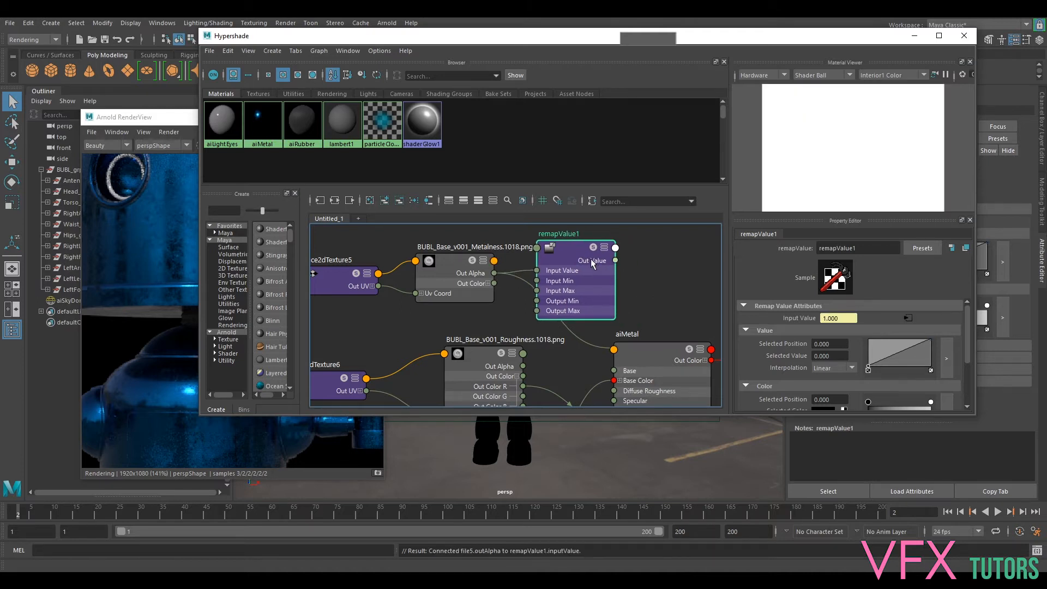
{"action": "left_click_drag", "start_coordinate": [495, 284], "coordinate": [538, 273]}
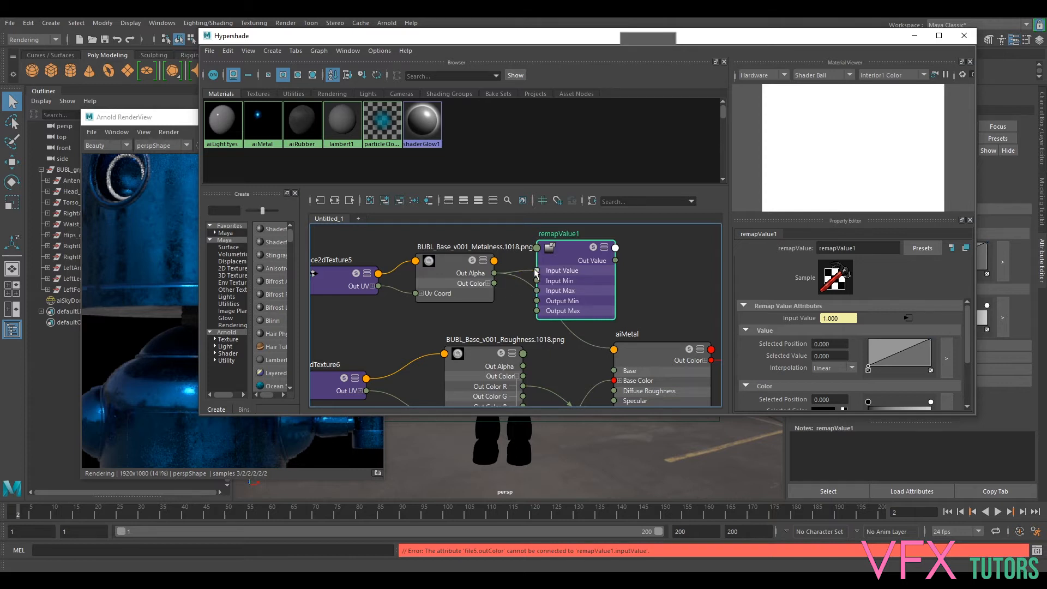
{"action": "left_click_drag", "start_coordinate": [615, 261], "coordinate": [627, 355]}
{"action": "left_click", "coordinate": [635, 353]}
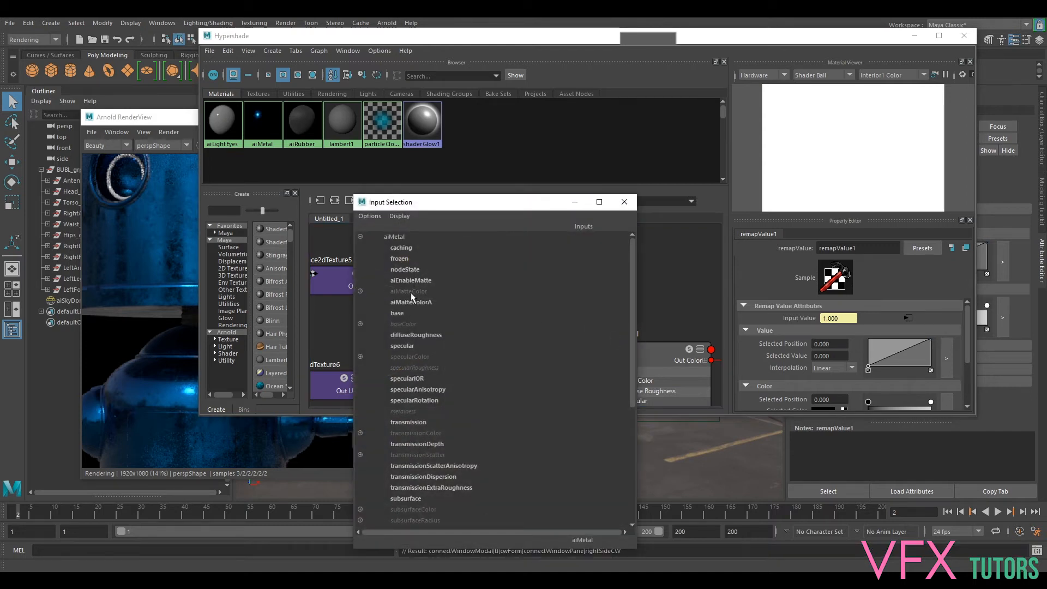
{"action": "left_click", "coordinate": [404, 412]}
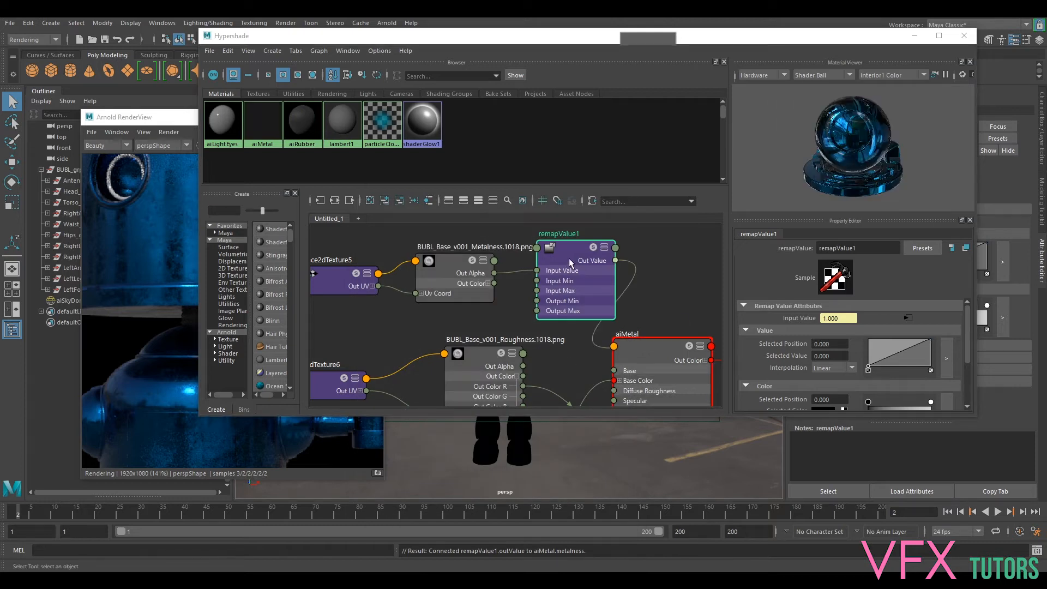
- Rearrange the remapValue and metalness file nodes so their connections read clearly, and shift the Hypershade window off the render
{"action": "left_click_drag", "start_coordinate": [568, 257], "coordinate": [552, 257]}
{"action": "left_click_drag", "start_coordinate": [448, 260], "coordinate": [431, 254]}
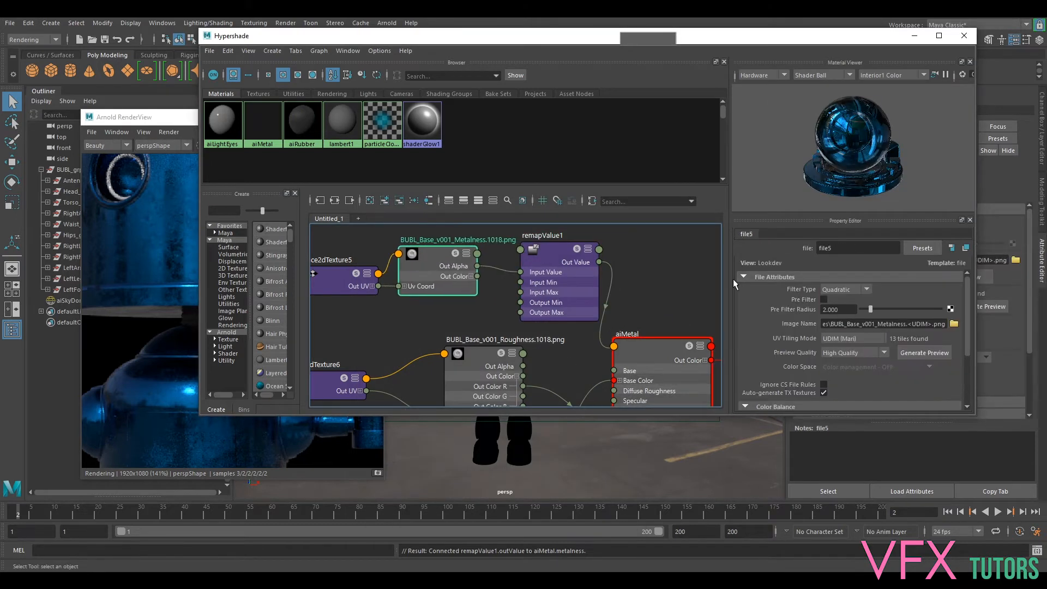
{"action": "left_click_drag", "start_coordinate": [551, 248], "coordinate": [537, 243]}
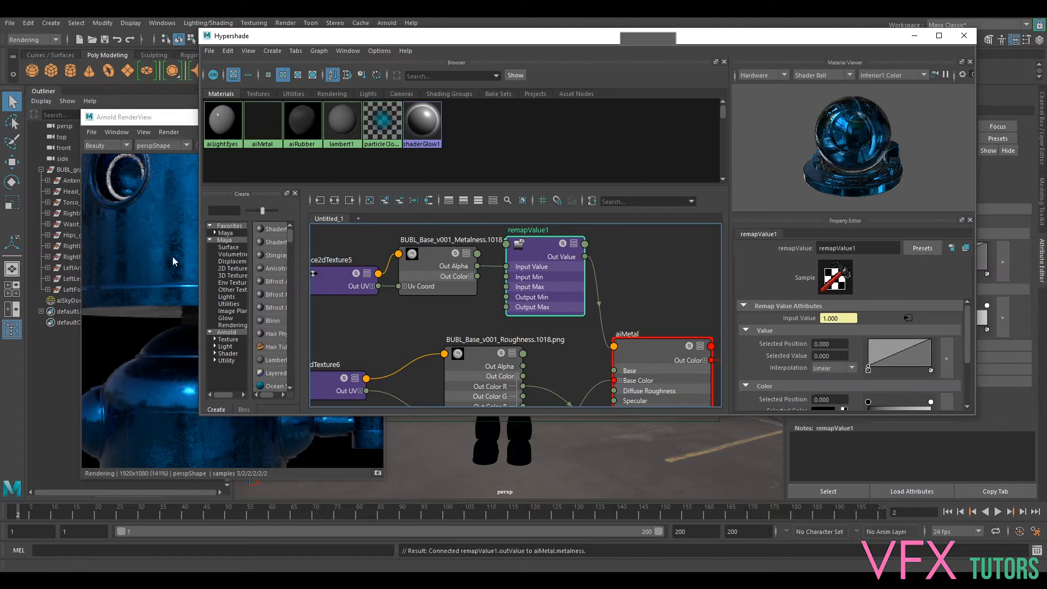
{"action": "left_click_drag", "start_coordinate": [399, 38], "coordinate": [421, 40]}
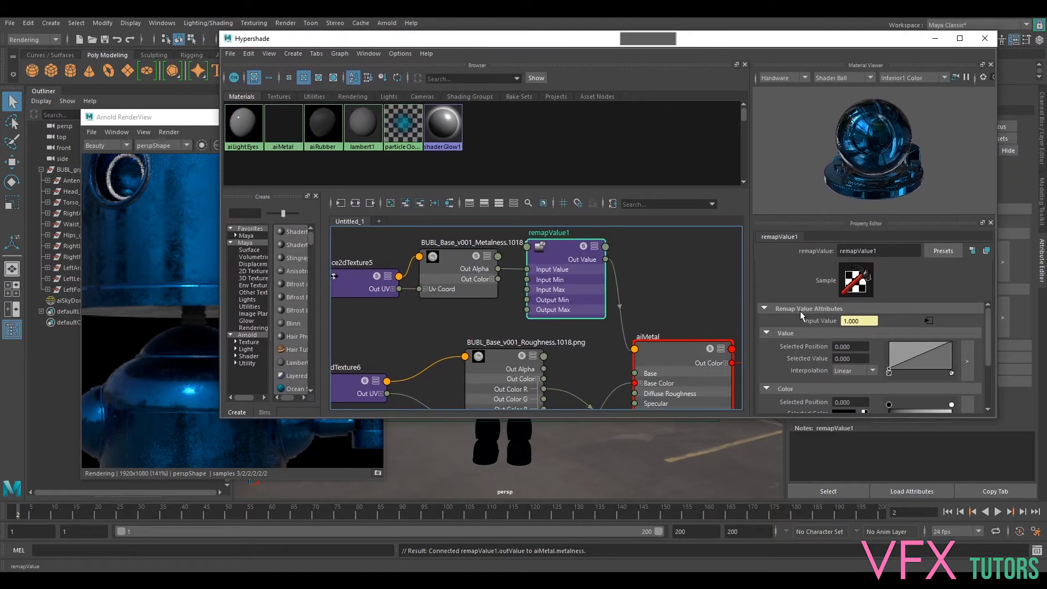
- Add two points to the remapValue curve, placing the second at position 0.609 with value 0.440
{"action": "left_click", "coordinate": [915, 358]}
{"action": "left_click_drag", "start_coordinate": [905, 354], "coordinate": [928, 356]}
{"action": "left_click", "coordinate": [927, 360]}
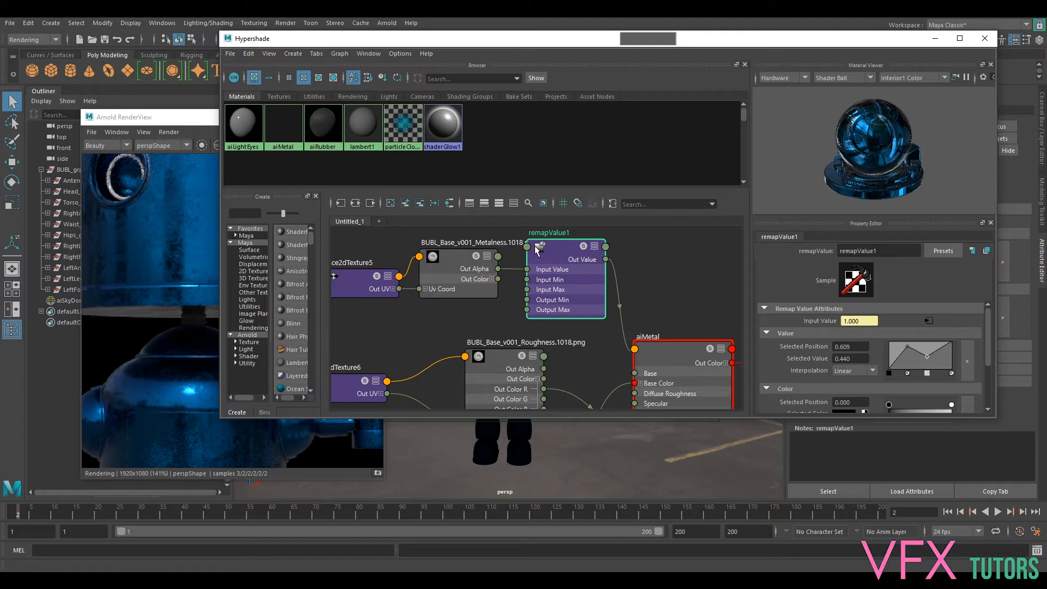
- Delete the remapValue node, update the full scene in Arnold RenderView and check the rerendered head
{"action": "left_click", "coordinate": [536, 250]}
{"action": "key", "text": "Delete"}
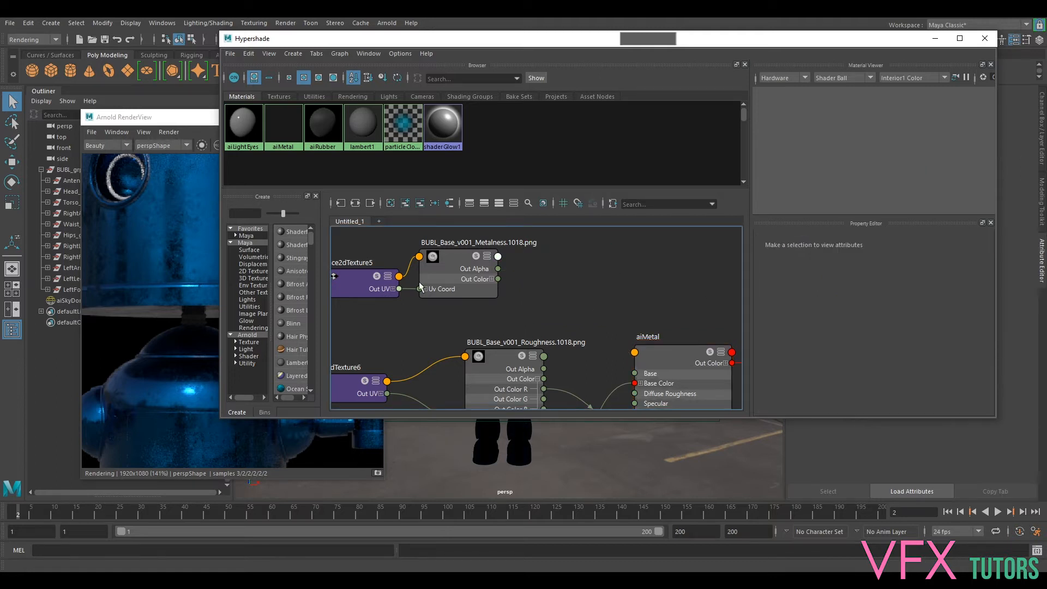
{"action": "left_click", "coordinate": [190, 116]}
{"action": "left_click", "coordinate": [355, 144]}
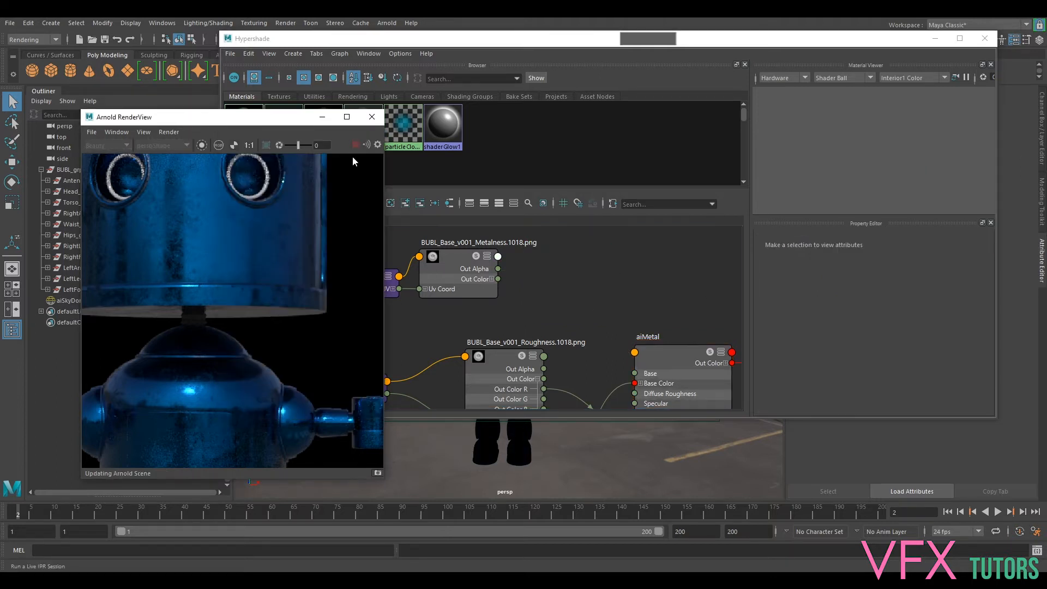
{"action": "left_click", "coordinate": [169, 132]}
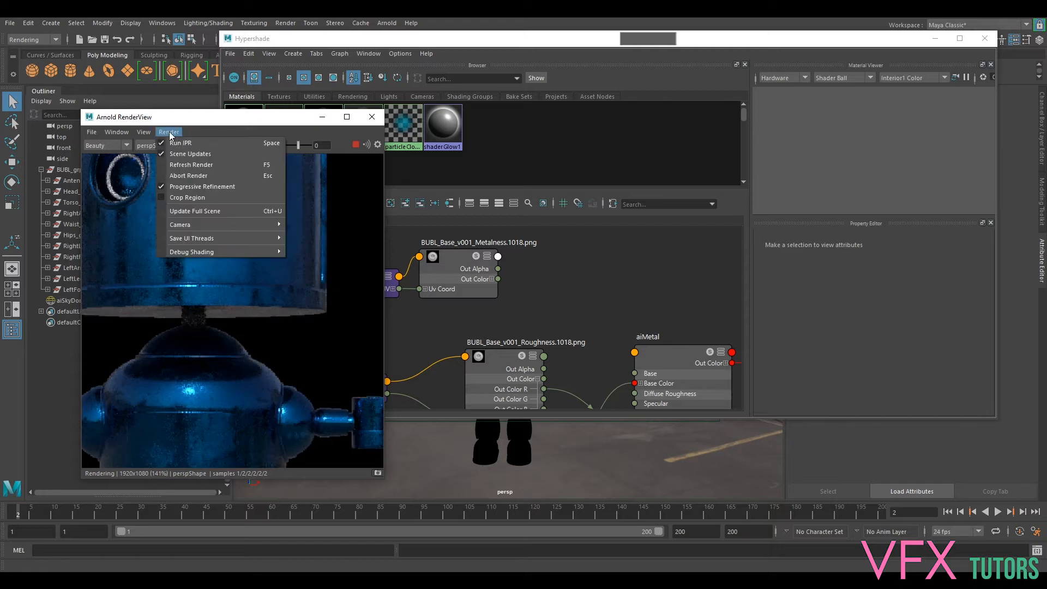
{"action": "left_click", "coordinate": [198, 211]}
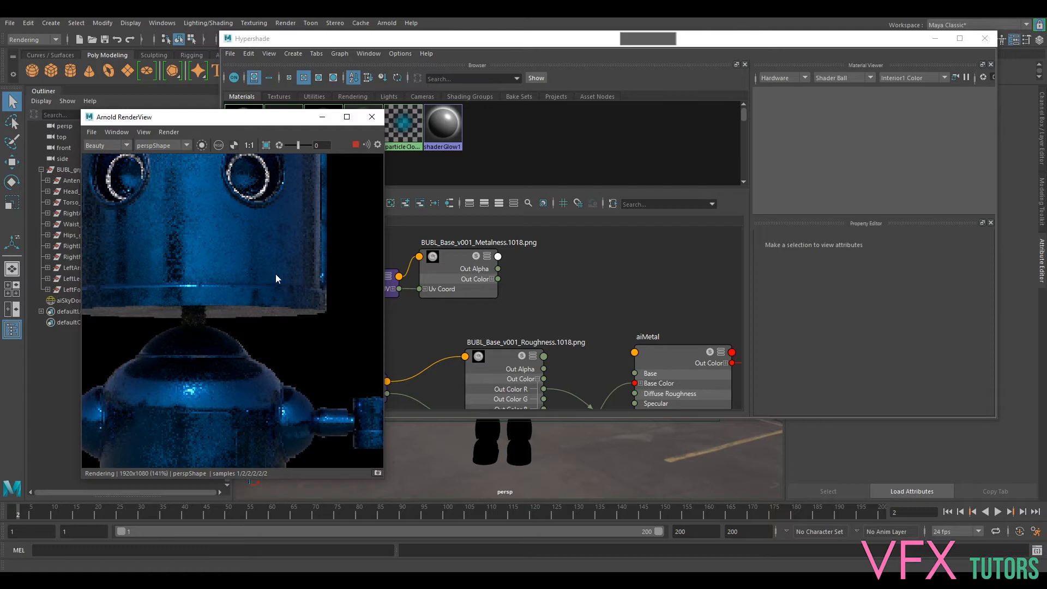
{"action": "middle_click_drag", "start_coordinate": [299, 226], "coordinate": [339, 327]}
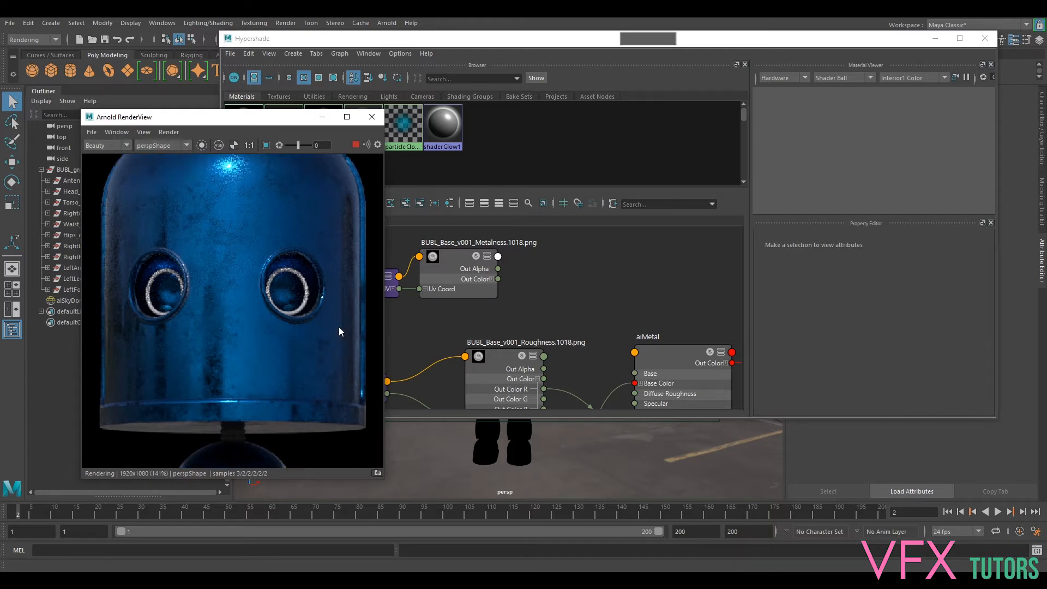
- Select the aiMetal material and lower its base Metalness to 0.301
{"action": "left_click", "coordinate": [665, 355]}
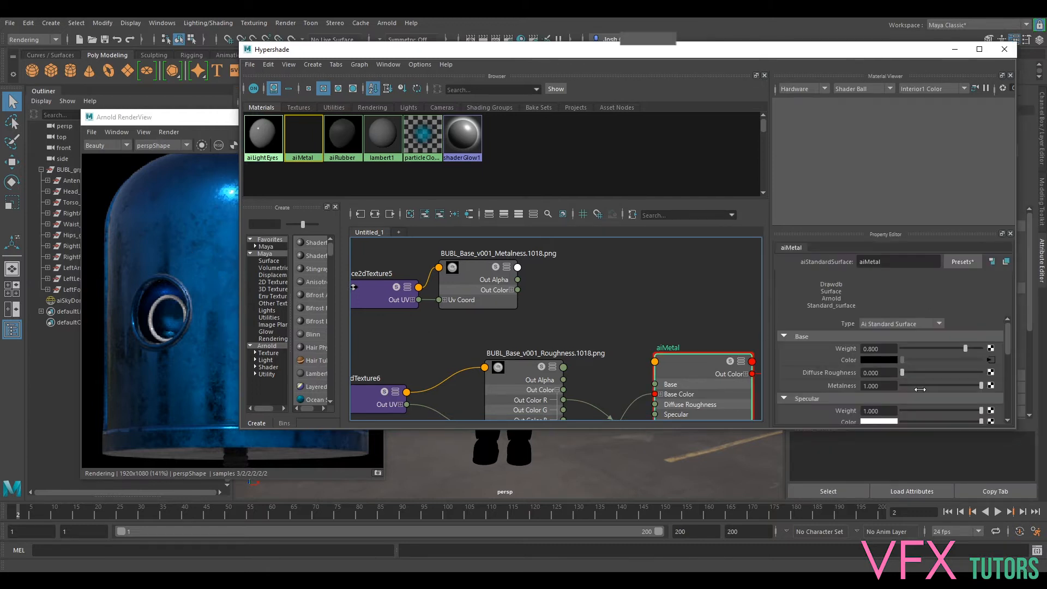
{"action": "scroll", "coordinate": [921, 366], "scroll_direction": "down", "scroll_amount": 3}
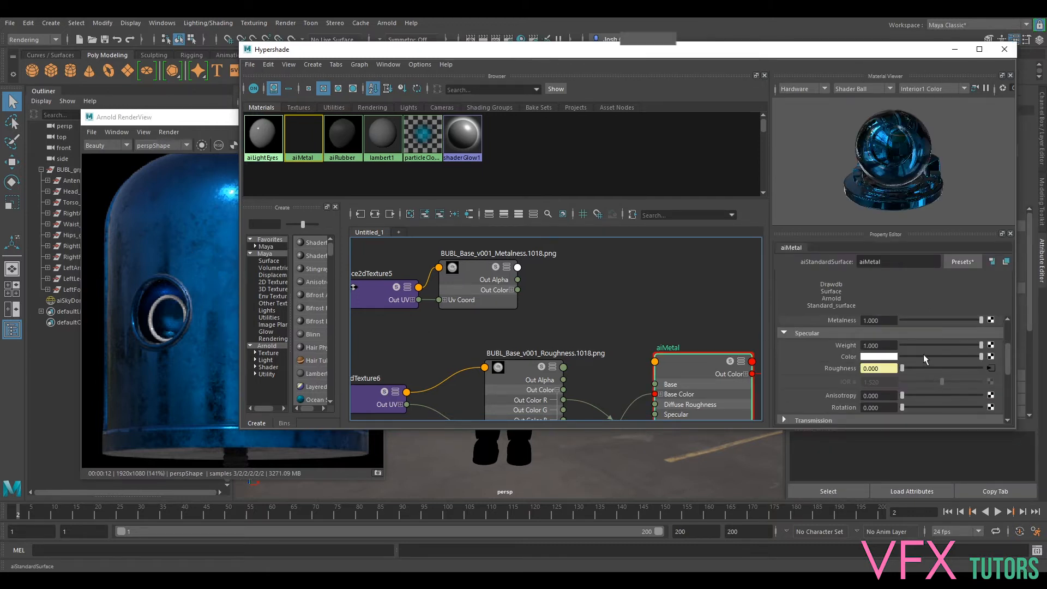
{"action": "scroll", "coordinate": [926, 358], "scroll_direction": "up", "scroll_amount": 1}
{"action": "scroll", "coordinate": [939, 358], "scroll_direction": "up", "scroll_amount": 1}
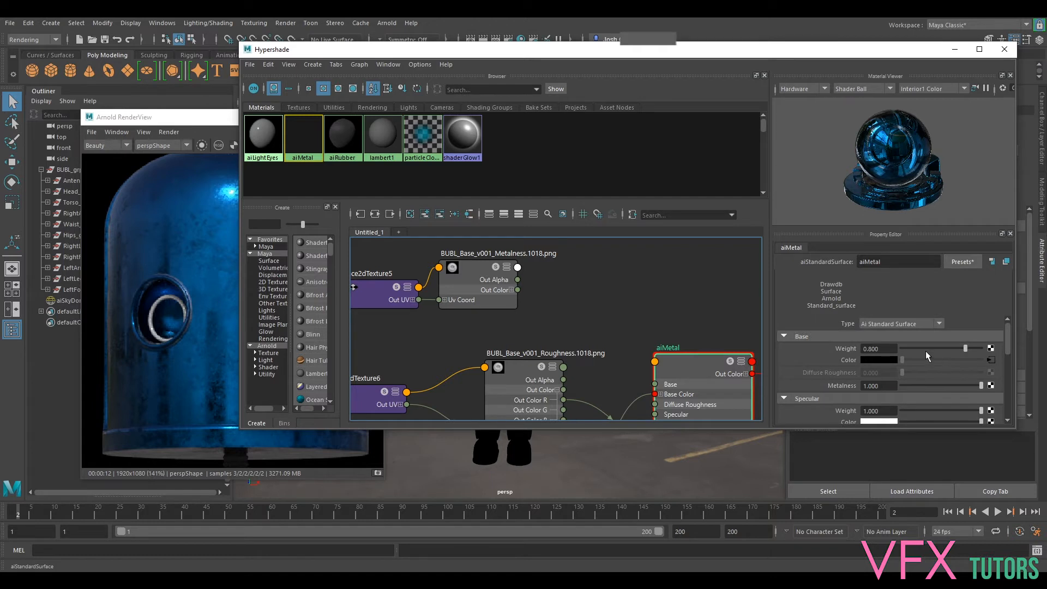
{"action": "left_click", "coordinate": [925, 385]}
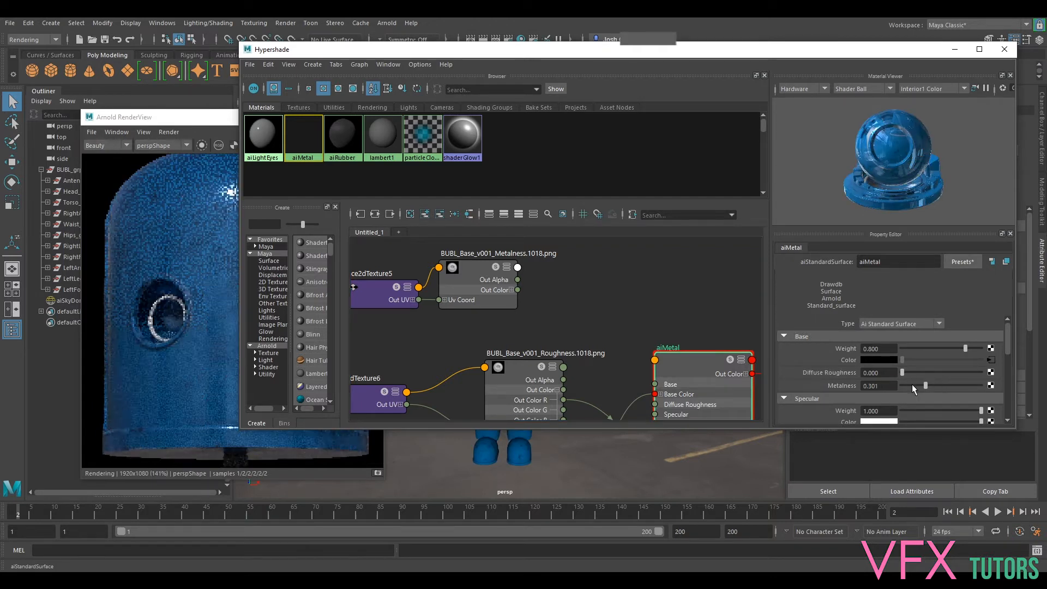
{"action": "left_click_drag", "start_coordinate": [925, 385], "coordinate": [925, 385]}
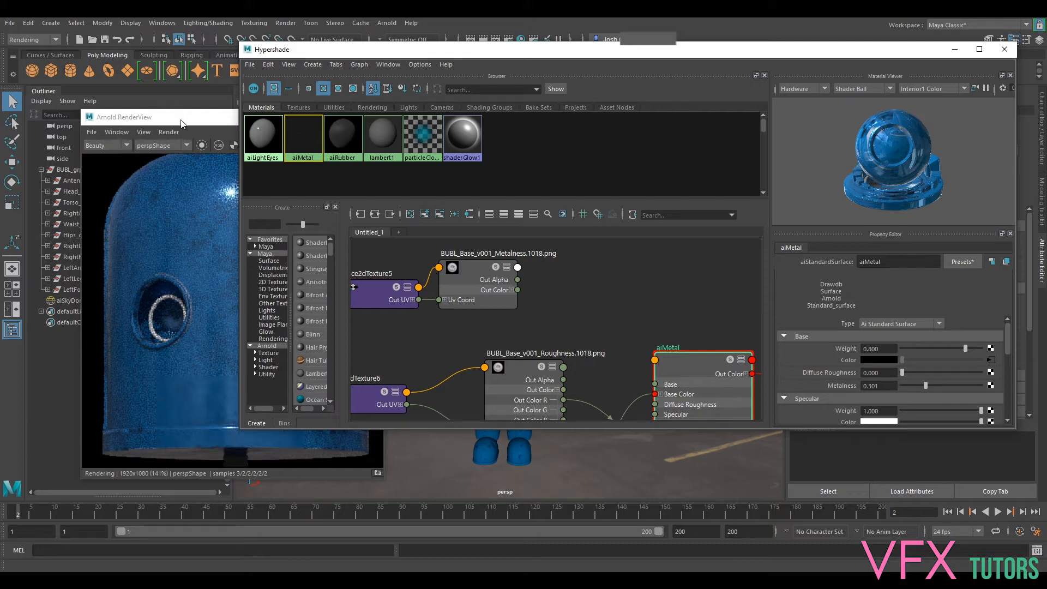
- Arrange the Arnold RenderView and a narrower Hypershade side by side so the whole rendered head is visible
{"action": "left_click_drag", "start_coordinate": [181, 123], "coordinate": [157, 118]}
{"action": "mouse_move", "coordinate": [513, 55]}
{"action": "left_mouse_down"}
{"action": "mouse_move", "coordinate": [591, 57]}
{"action": "mouse_move", "coordinate": [523, 58]}
{"action": "left_mouse_up"}
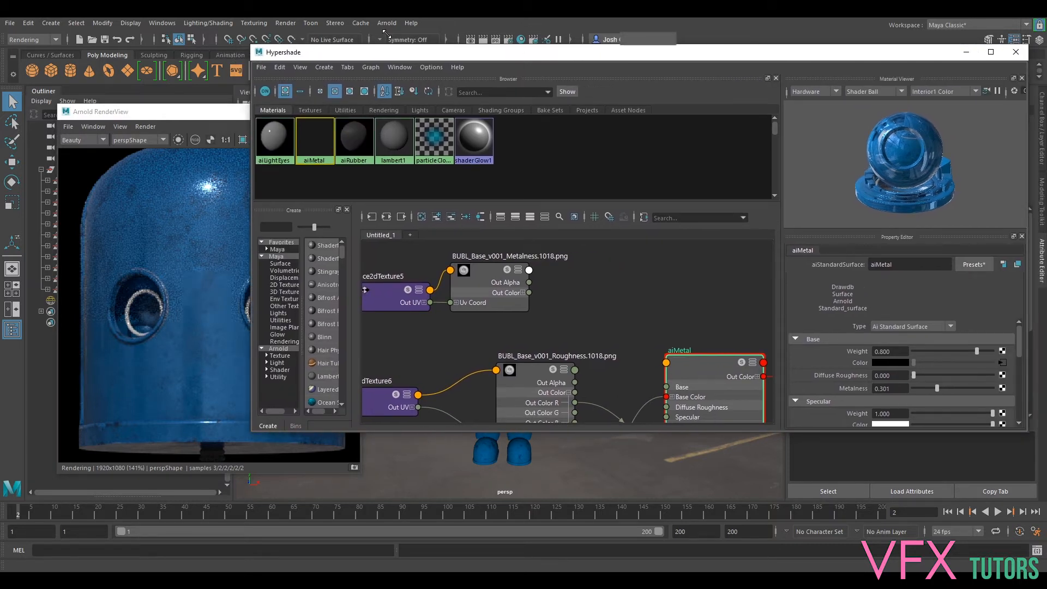
{"action": "left_click_drag", "start_coordinate": [387, 36], "coordinate": [377, 36]}
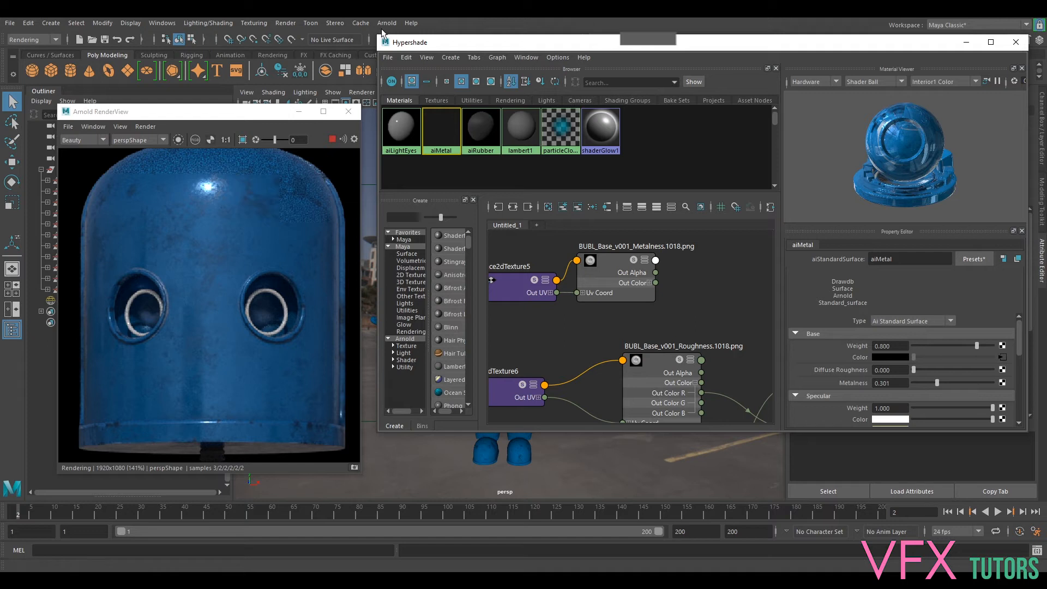
- Compare the rendered head with aiMetal's Metalness at 0.440, 1.000, 0.315 and 0
{"action": "left_click_drag", "start_coordinate": [944, 385], "coordinate": [950, 383]}
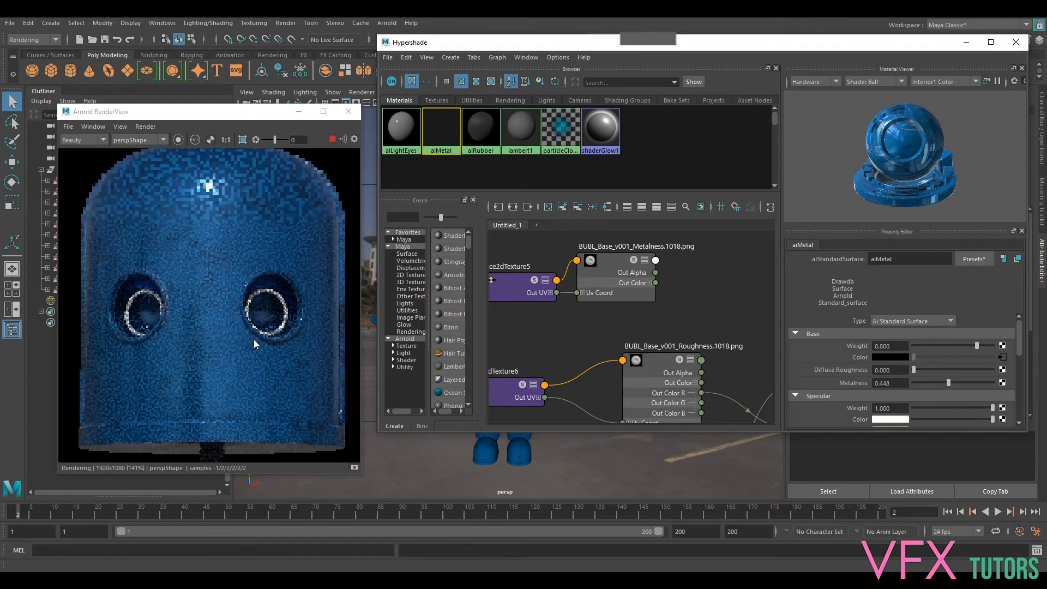
{"action": "left_click_drag", "start_coordinate": [949, 383], "coordinate": [995, 384]}
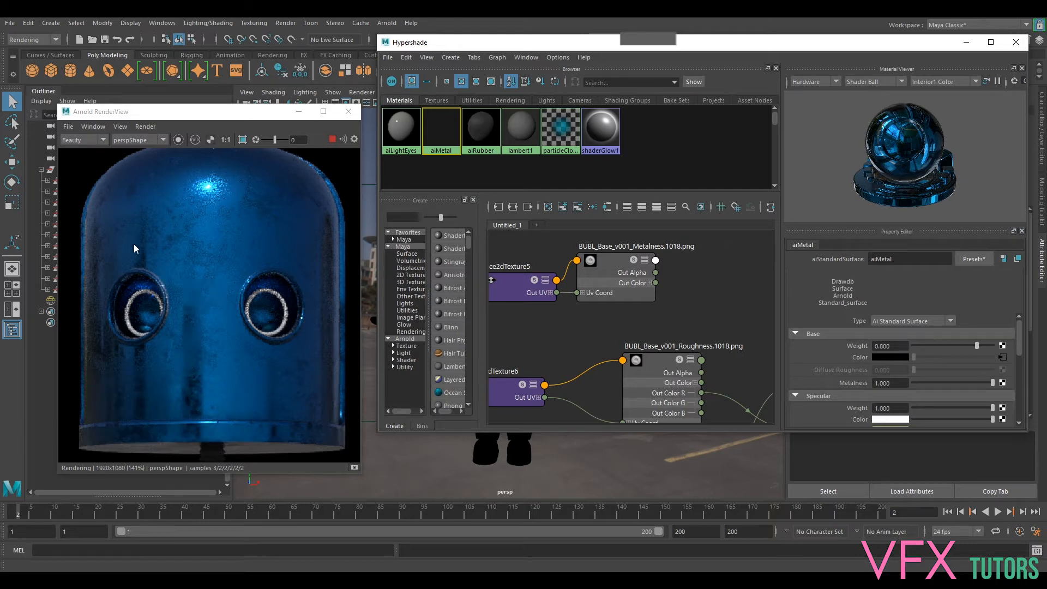
{"action": "left_click_drag", "start_coordinate": [947, 381], "coordinate": [938, 381]}
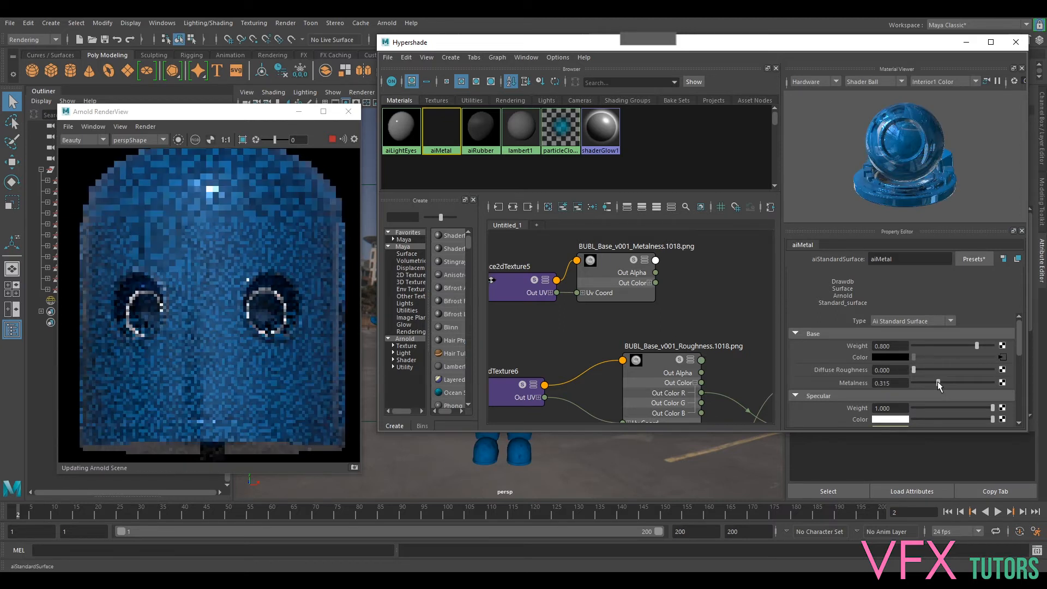
{"action": "left_click", "coordinate": [912, 382]}
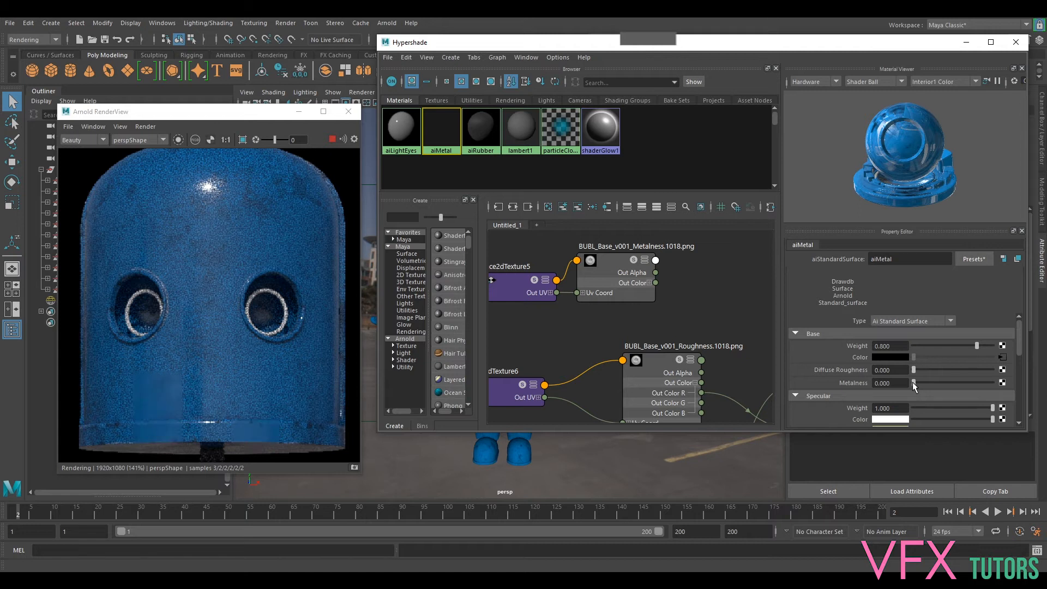
- Set aiMetal's Metalness to 0.259 and check the robot's head and torso in the render
{"action": "left_click_drag", "start_coordinate": [914, 383], "coordinate": [934, 384]}
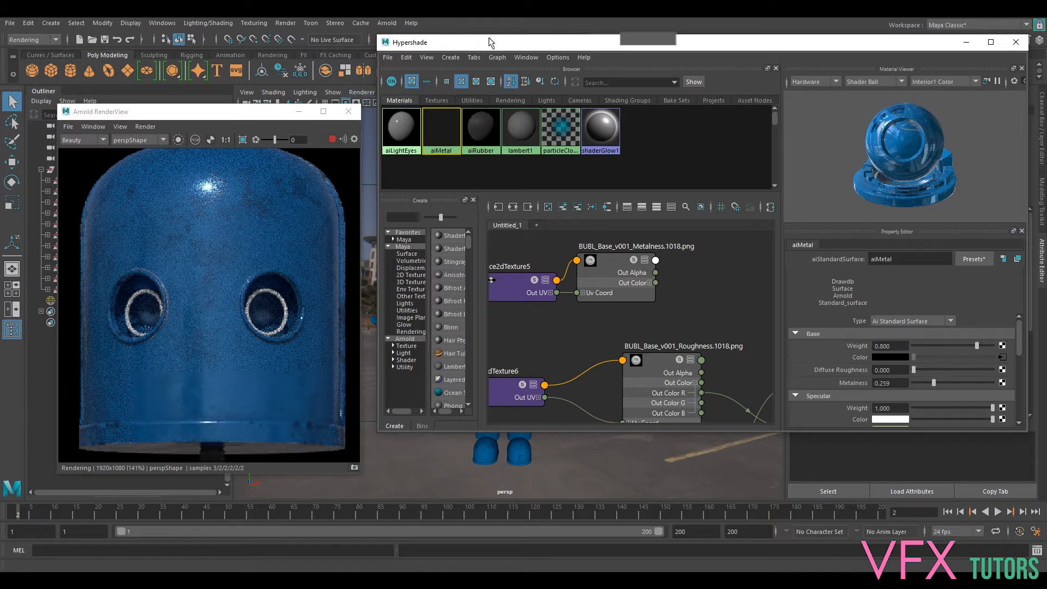
{"action": "scroll", "coordinate": [227, 254], "scroll_direction": "down", "scroll_amount": 5}
{"action": "left_click_drag", "start_coordinate": [249, 317], "coordinate": [230, 210]}
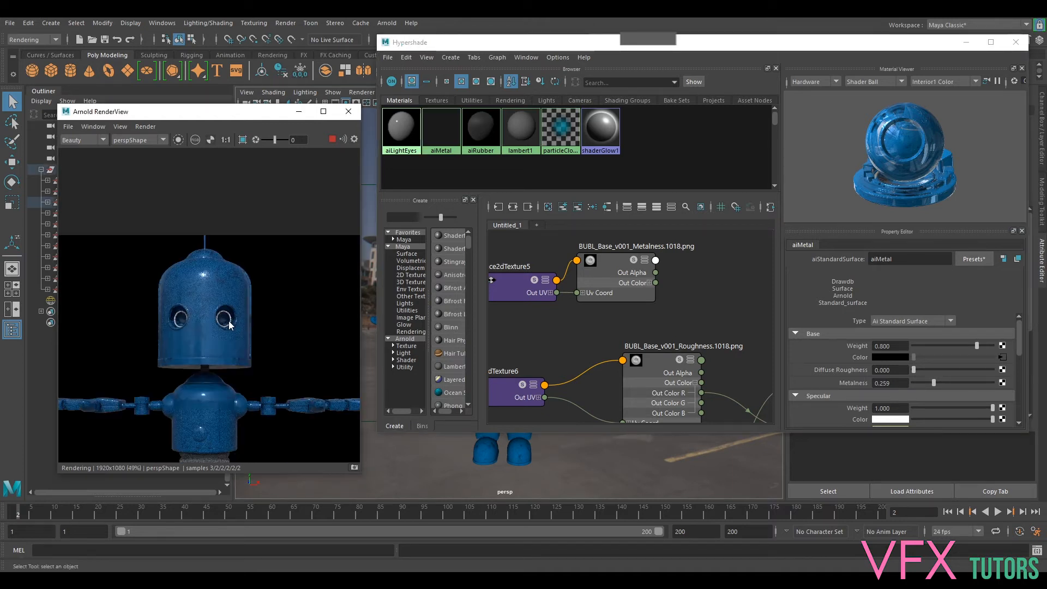
{"action": "scroll", "coordinate": [224, 277], "scroll_direction": "up", "scroll_amount": 3}
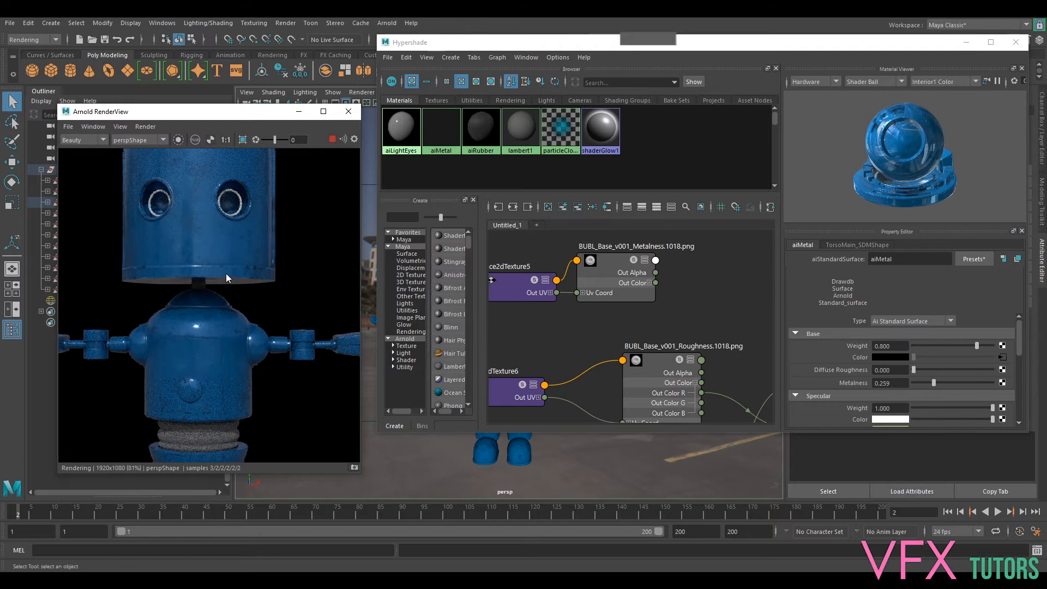
- Move and narrow the Hypershade window so that the robot in the viewport is uncovered beside the render
{"action": "scroll", "coordinate": [234, 295], "scroll_direction": "up", "scroll_amount": 2}
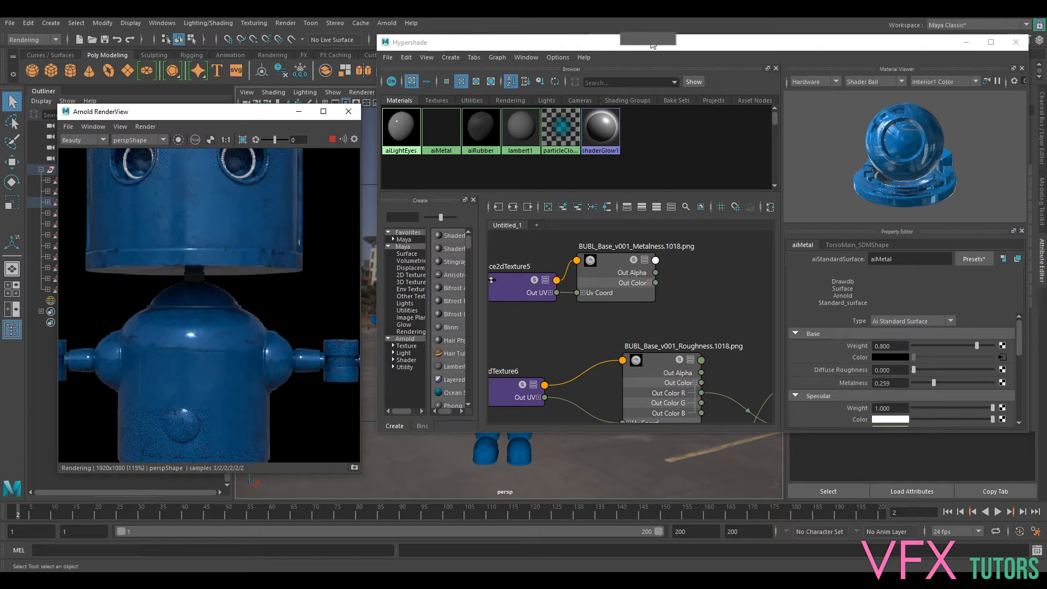
{"action": "left_click_drag", "start_coordinate": [653, 45], "coordinate": [680, 70]}
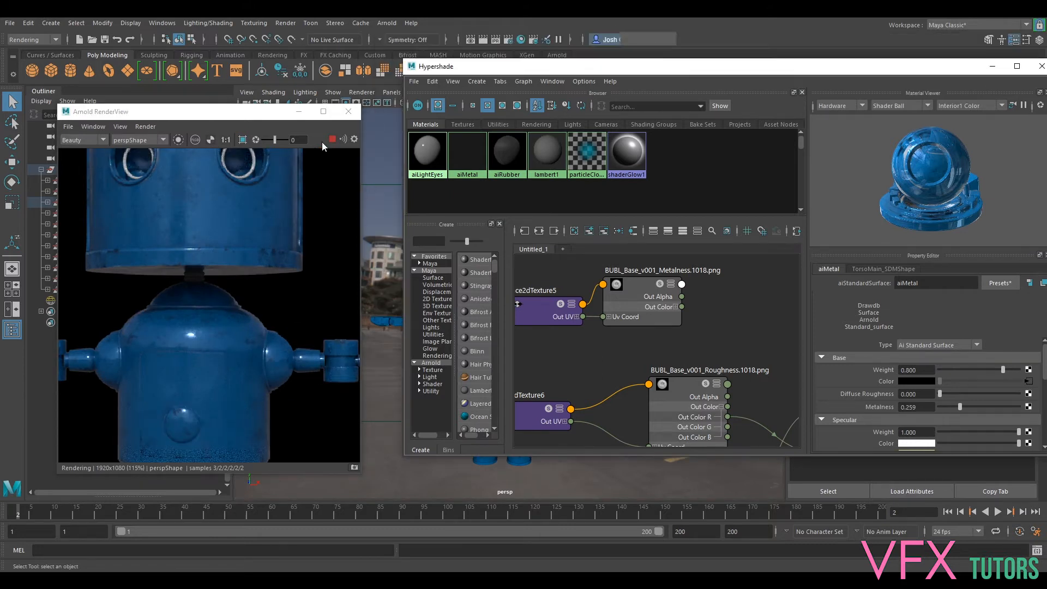
{"action": "left_click_drag", "start_coordinate": [405, 62], "coordinate": [562, 86]}
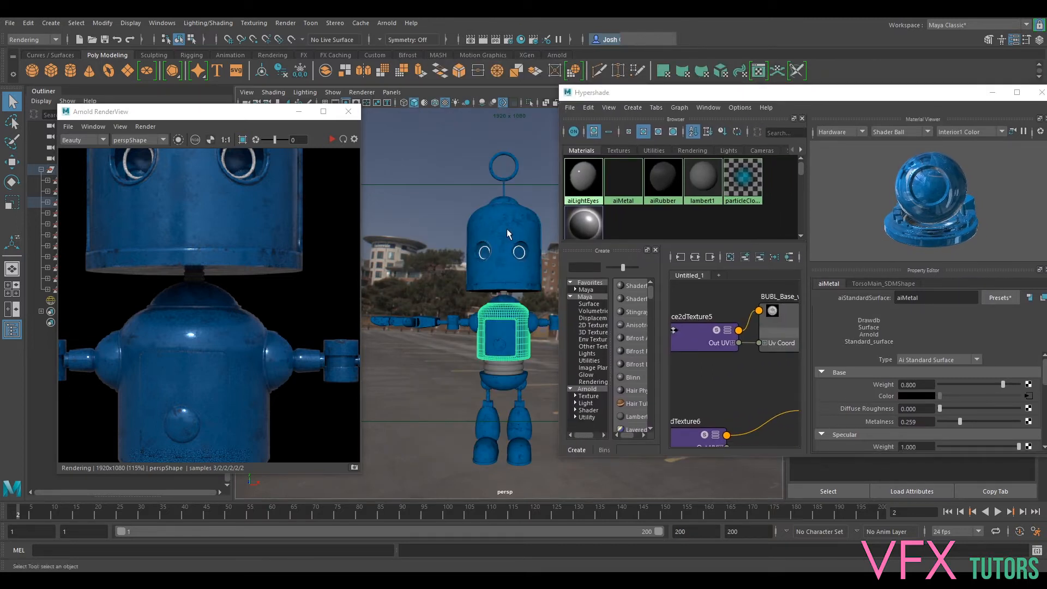
- Frame the top of the robot's head from an angle in the perspective view and start rendering it in Arnold RenderView
{"action": "left_click_drag", "start_coordinate": [507, 228], "coordinate": [487, 229], "text": "alt"}
{"action": "middle_click_drag", "start_coordinate": [487, 229], "coordinate": [437, 330], "text": "alt"}
{"action": "scroll", "coordinate": [437, 330], "scroll_direction": "up", "scroll_amount": 4}
{"action": "left_click_drag", "start_coordinate": [438, 354], "coordinate": [447, 316], "text": "alt"}
{"action": "middle_click_drag", "start_coordinate": [447, 316], "coordinate": [500, 311], "text": "alt"}
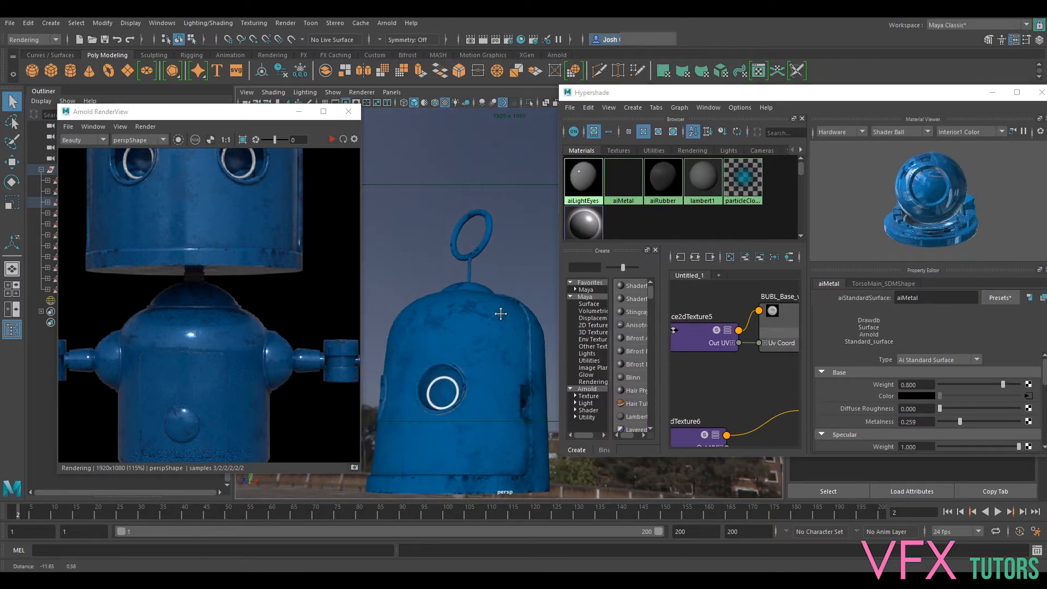
{"action": "scroll", "coordinate": [501, 311], "scroll_direction": "up", "scroll_amount": 3}
{"action": "left_click_drag", "start_coordinate": [500, 311], "coordinate": [484, 306], "text": "alt"}
{"action": "middle_click_drag", "start_coordinate": [484, 306], "coordinate": [501, 283], "text": "alt"}
{"action": "left_click", "coordinate": [333, 139]}
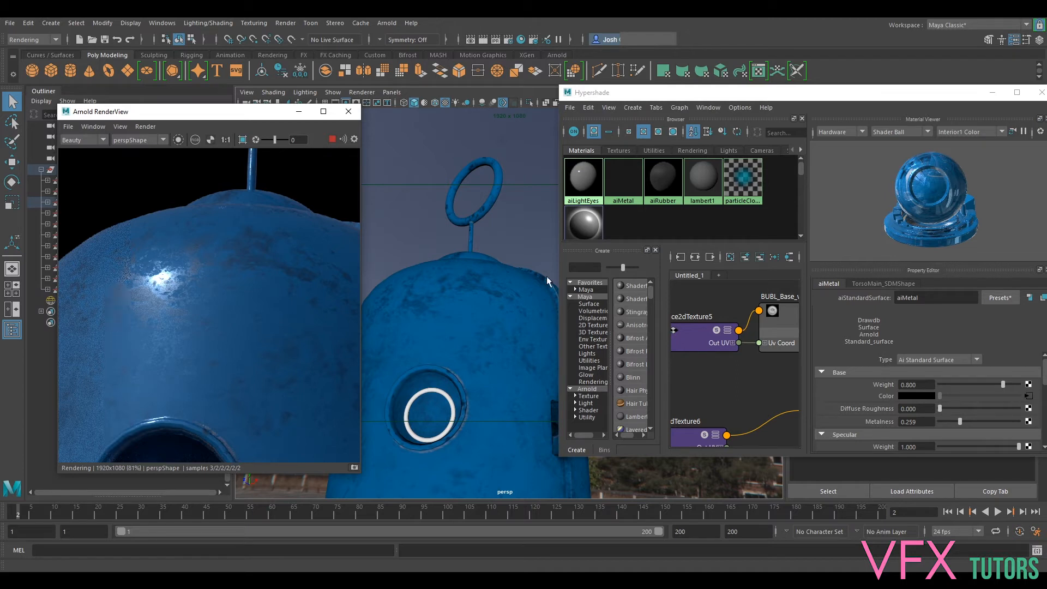
- Stop the render and widen the Hypershade window again to give the aiMetal node graph more room
{"action": "left_click", "coordinate": [332, 140]}
{"action": "scroll", "coordinate": [737, 394], "scroll_direction": "down", "scroll_amount": 10}
{"action": "middle_click_drag", "start_coordinate": [745, 412], "coordinate": [744, 375], "text": "alt"}
{"action": "scroll", "coordinate": [745, 376], "scroll_direction": "up", "scroll_amount": 2}
{"action": "left_click_drag", "start_coordinate": [685, 332], "coordinate": [650, 405]}
{"action": "left_click_drag", "start_coordinate": [557, 460], "coordinate": [369, 482]}
- Rearrange the base color and roughness texture nodes with their place2dTexture nodes in front of aiMetal
{"action": "scroll", "coordinate": [679, 386], "scroll_direction": "up", "scroll_amount": 3}
{"action": "middle_click_drag", "start_coordinate": [630, 377], "coordinate": [901, 400], "text": "alt"}
{"action": "scroll", "coordinate": [682, 350], "scroll_direction": "down", "scroll_amount": 3}
{"action": "middle_click_drag", "start_coordinate": [690, 362], "coordinate": [691, 383], "text": "alt"}
{"action": "left_click_drag", "start_coordinate": [658, 397], "coordinate": [682, 304]}
{"action": "left_click_drag", "start_coordinate": [657, 341], "coordinate": [668, 384]}
{"action": "left_click_drag", "start_coordinate": [594, 393], "coordinate": [578, 415]}
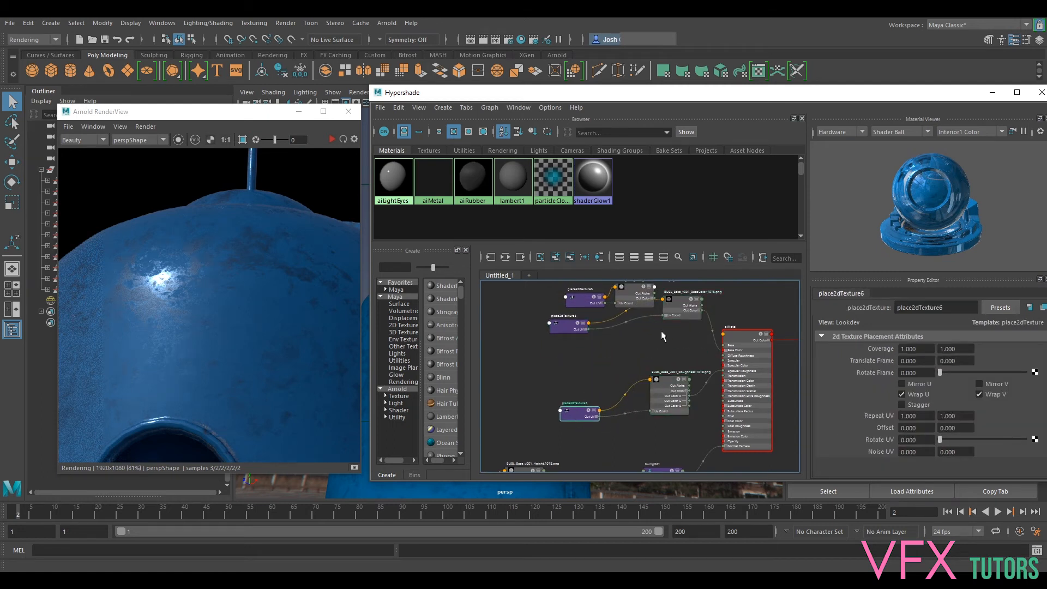
{"action": "left_click_drag", "start_coordinate": [682, 301], "coordinate": [669, 336]}
{"action": "left_click_drag", "start_coordinate": [567, 327], "coordinate": [565, 336]}
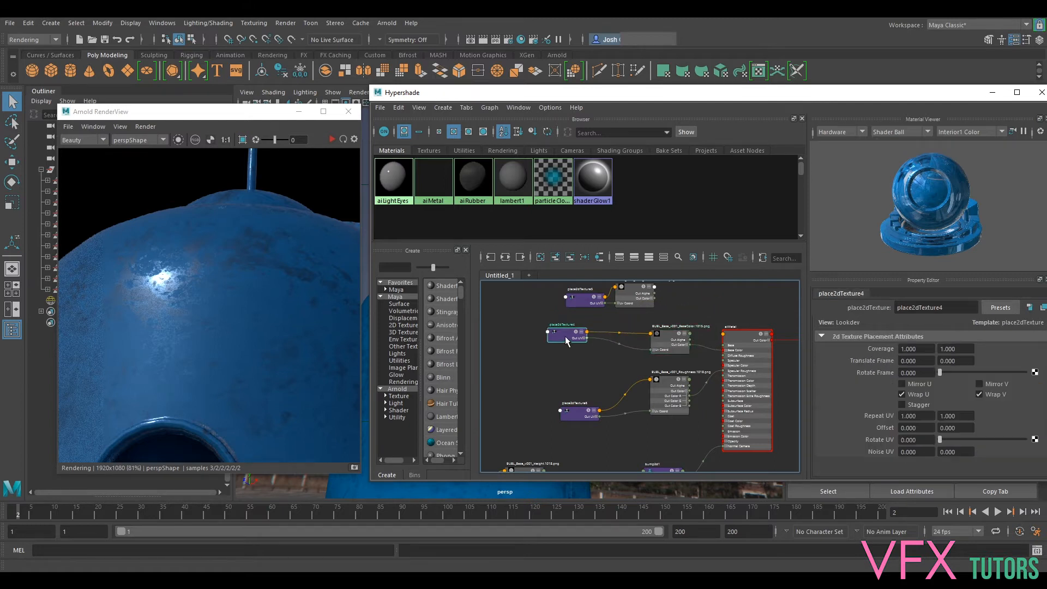
- Make room after the roughness texture node and add a remapValue node between it and aiMetal
{"action": "middle_click_drag", "start_coordinate": [700, 391], "coordinate": [669, 360], "text": "alt"}
{"action": "scroll", "coordinate": [669, 360], "scroll_direction": "up", "scroll_amount": 3}
{"action": "left_click_drag", "start_coordinate": [638, 350], "coordinate": [589, 352]}
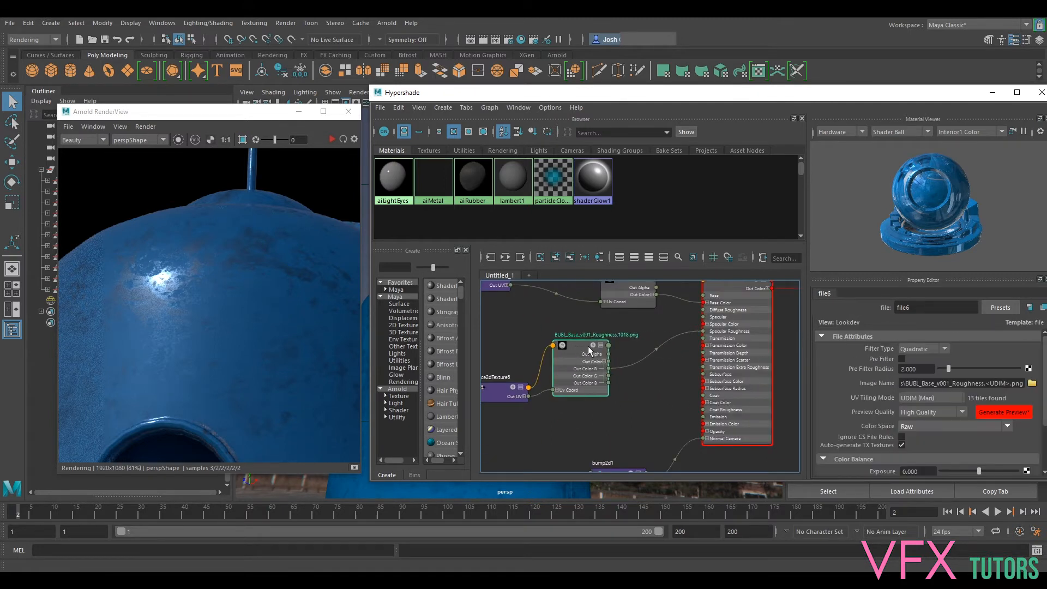
{"action": "middle_click_drag", "start_coordinate": [675, 358], "coordinate": [669, 372], "text": "alt"}
{"action": "key", "text": "Tab"}
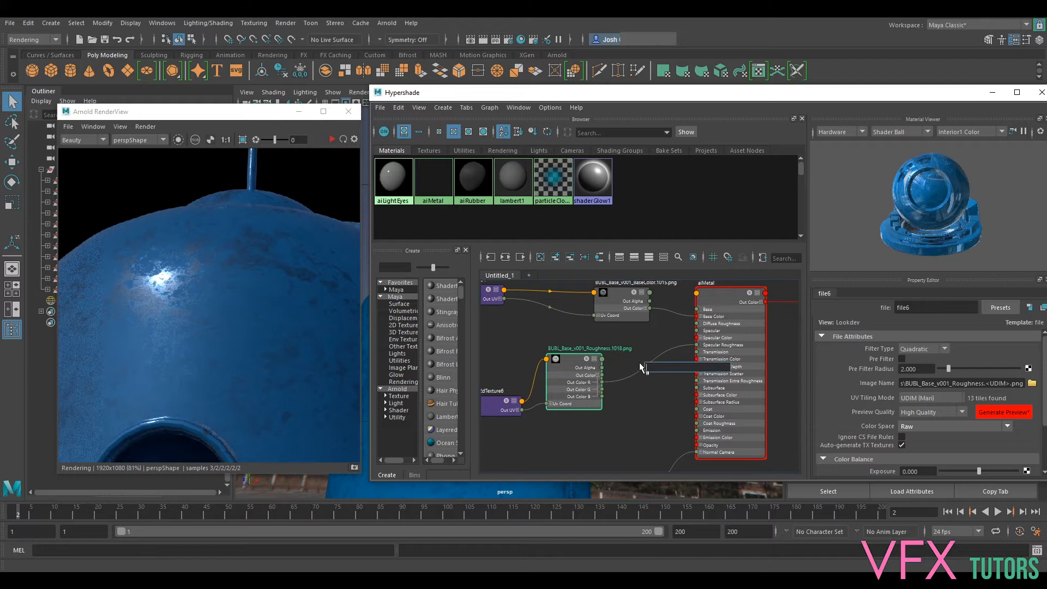
{"action": "type", "text": "remap"}
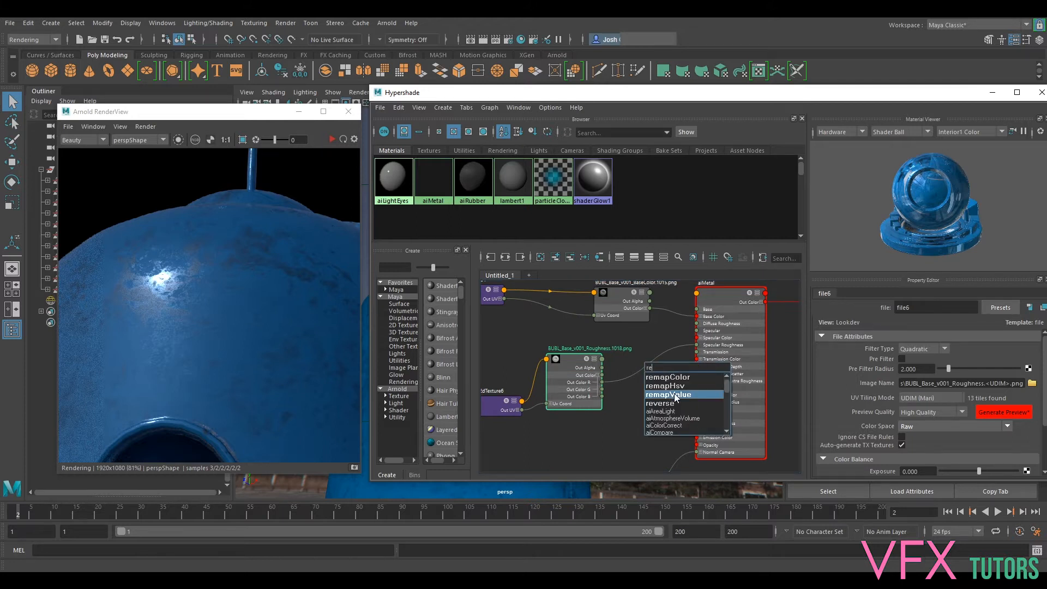
{"action": "left_click", "coordinate": [675, 395]}
{"action": "left_click_drag", "start_coordinate": [664, 372], "coordinate": [634, 365]}
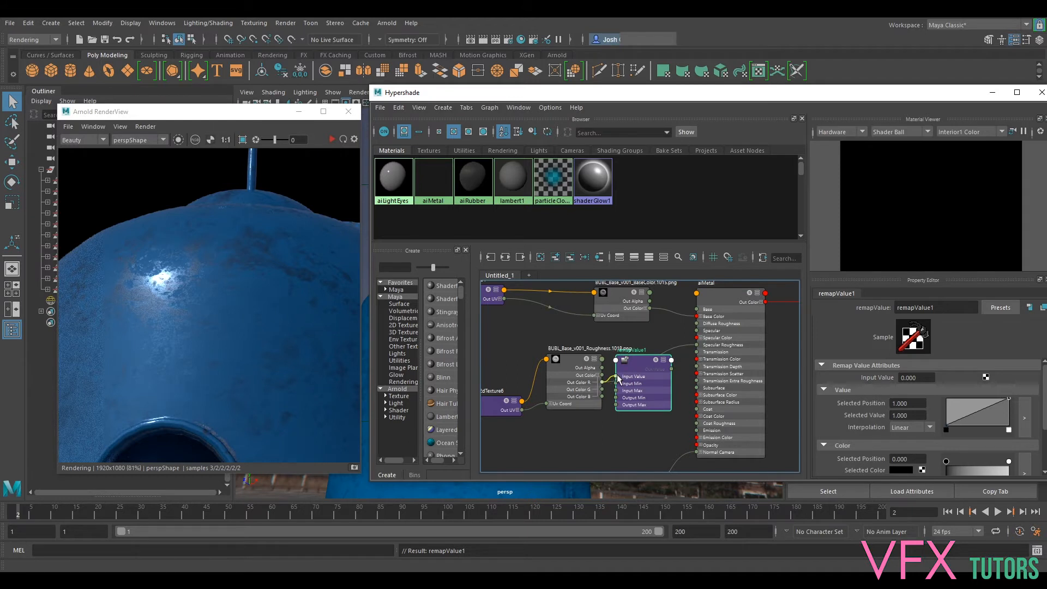
- Connect the roughness texture's Out Color R to the remapValue node's Input Value, its Out Value to aiMetal's Specular Roughness, and restart the render
{"action": "left_click", "coordinate": [620, 378]}
{"action": "left_click", "coordinate": [569, 360]}
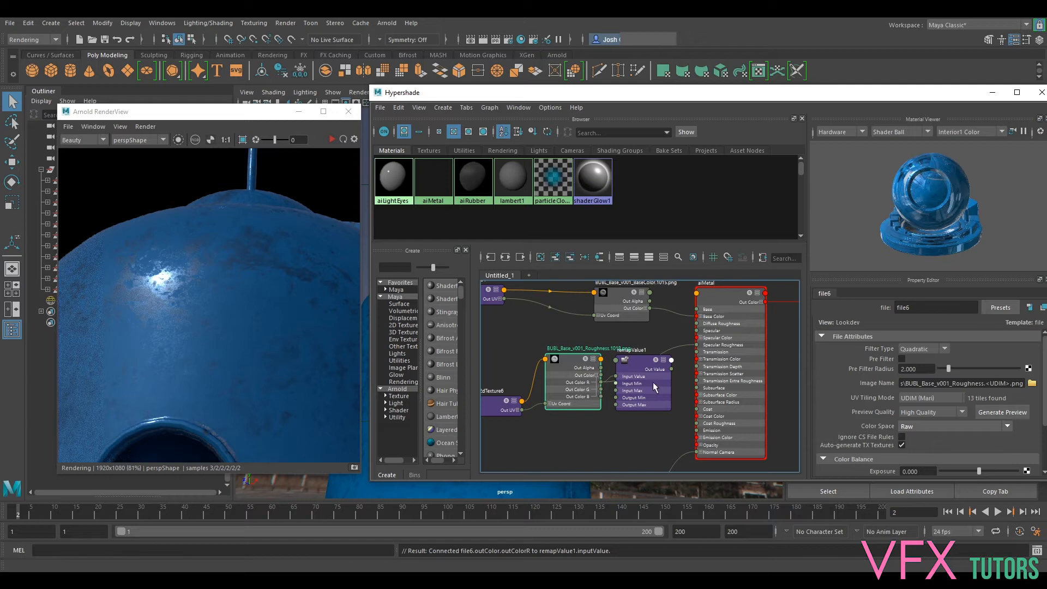
{"action": "left_click_drag", "start_coordinate": [672, 369], "coordinate": [698, 345]}
{"action": "left_click_drag", "start_coordinate": [648, 366], "coordinate": [655, 364]}
{"action": "left_click", "coordinate": [331, 141]}
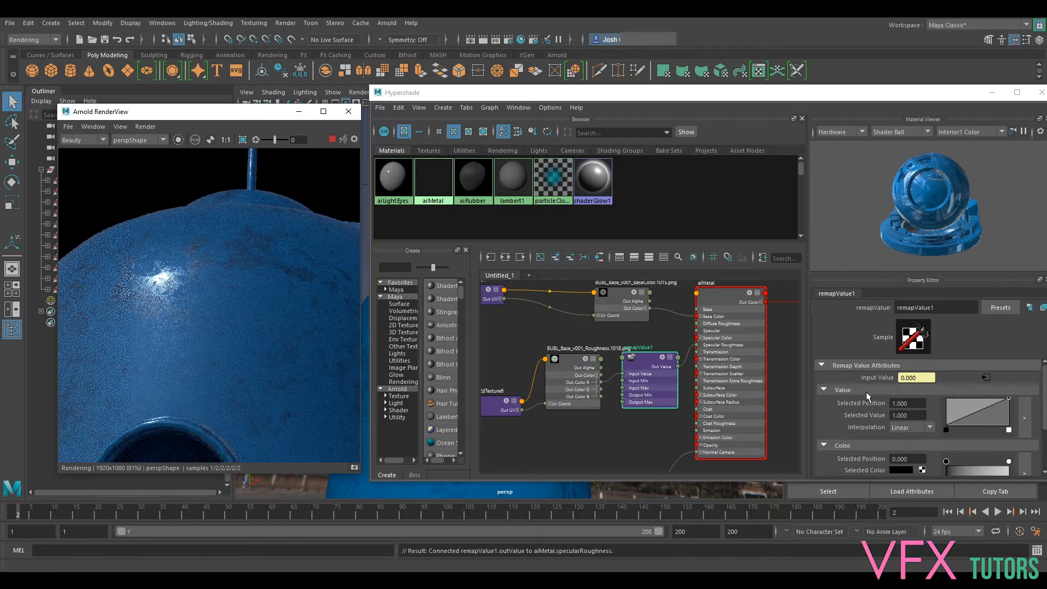
{"action": "left_click", "coordinate": [972, 410]}
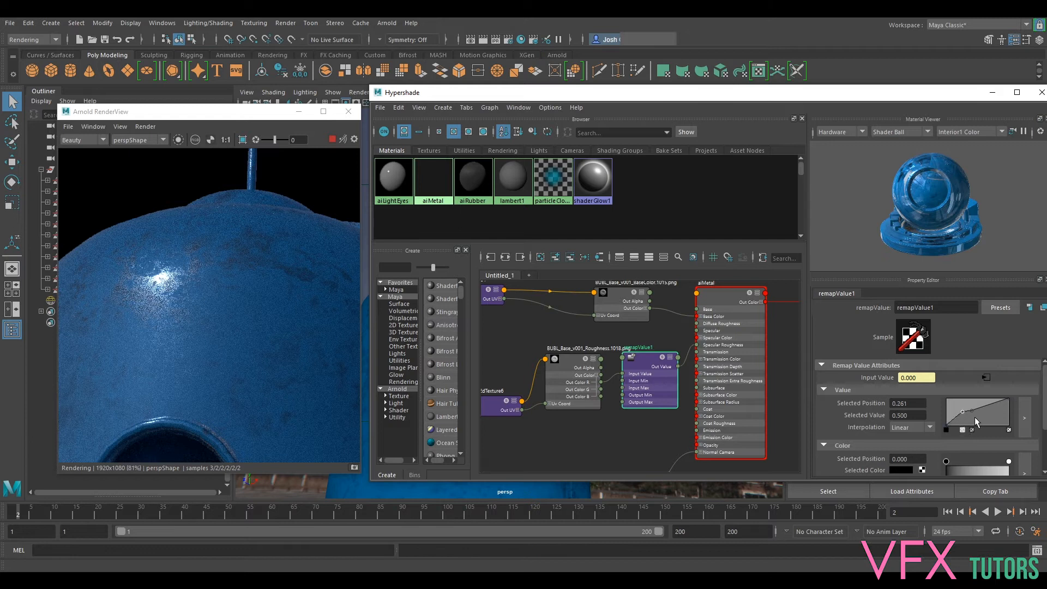
{"action": "left_click", "coordinate": [333, 140]}
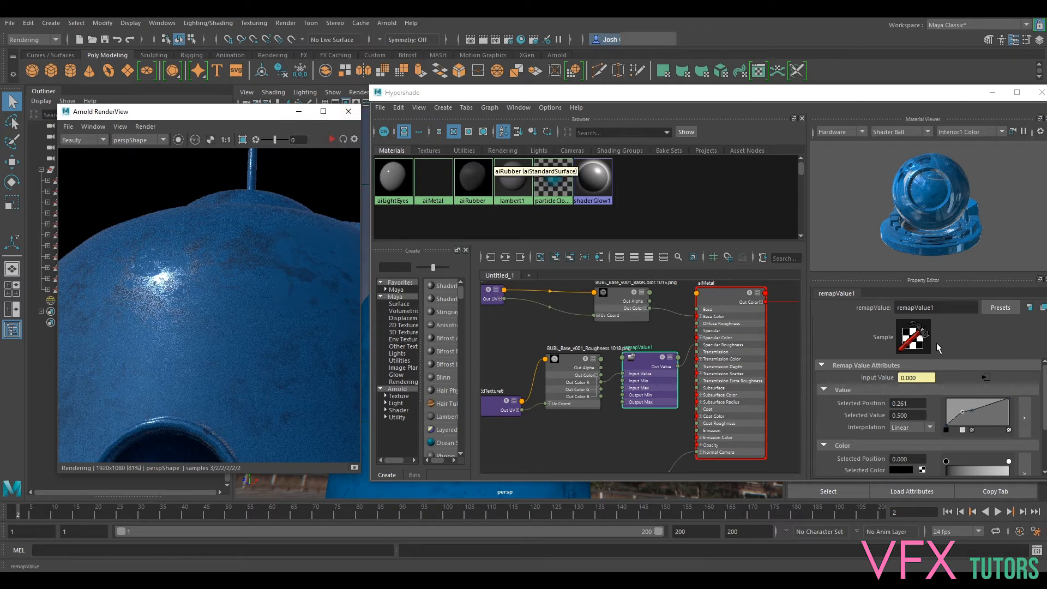
{"action": "left_click", "coordinate": [966, 433]}
{"action": "left_click", "coordinate": [972, 431]}
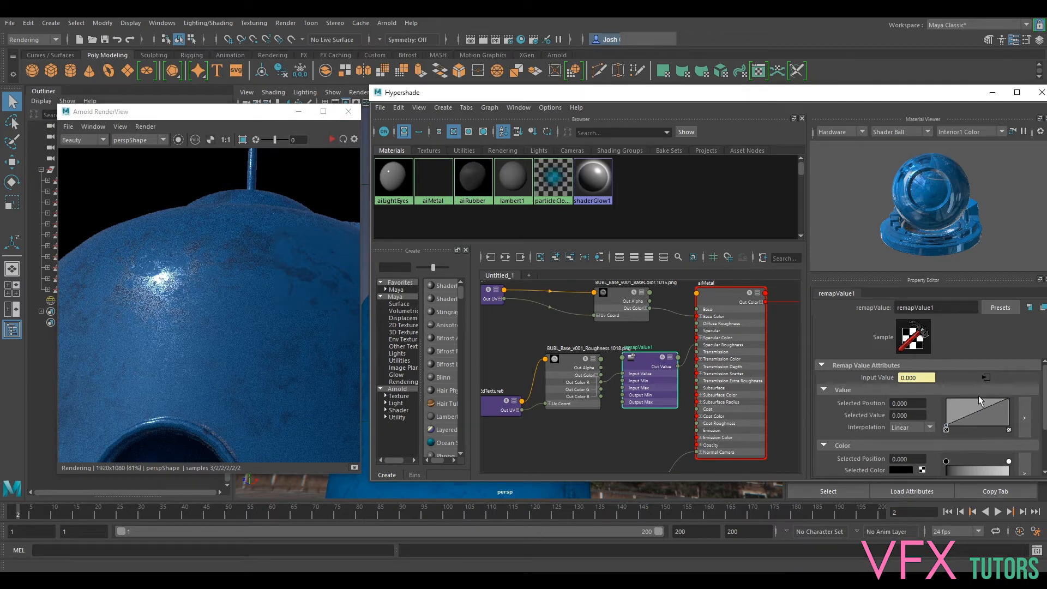
- Limit the render to a region around the highlight on the robot's head and start rendering it
{"action": "left_click", "coordinate": [242, 140]}
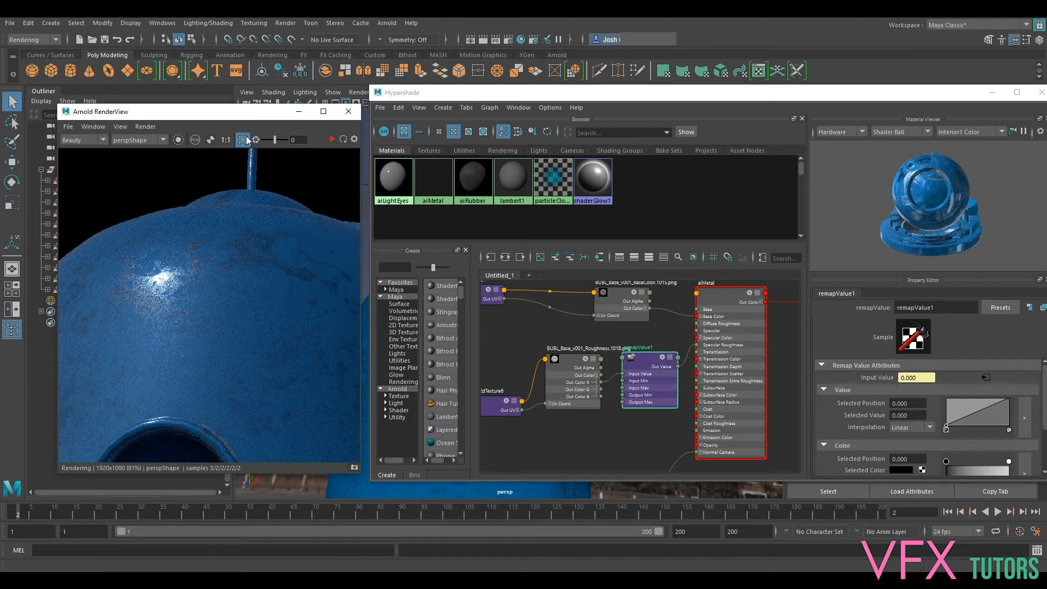
{"action": "left_click_drag", "start_coordinate": [86, 205], "coordinate": [259, 345]}
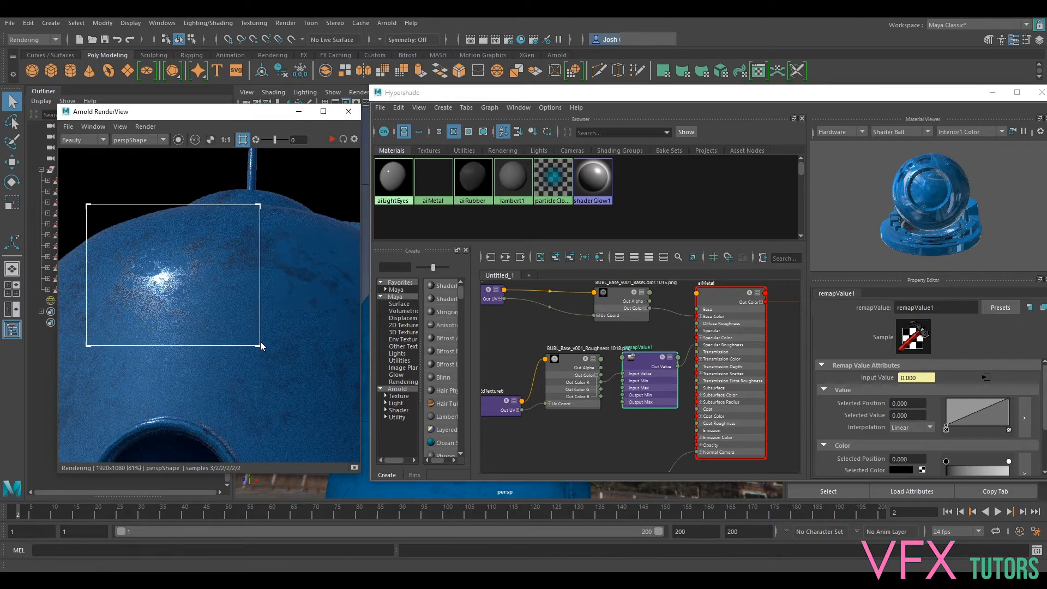
{"action": "left_click", "coordinate": [335, 141]}
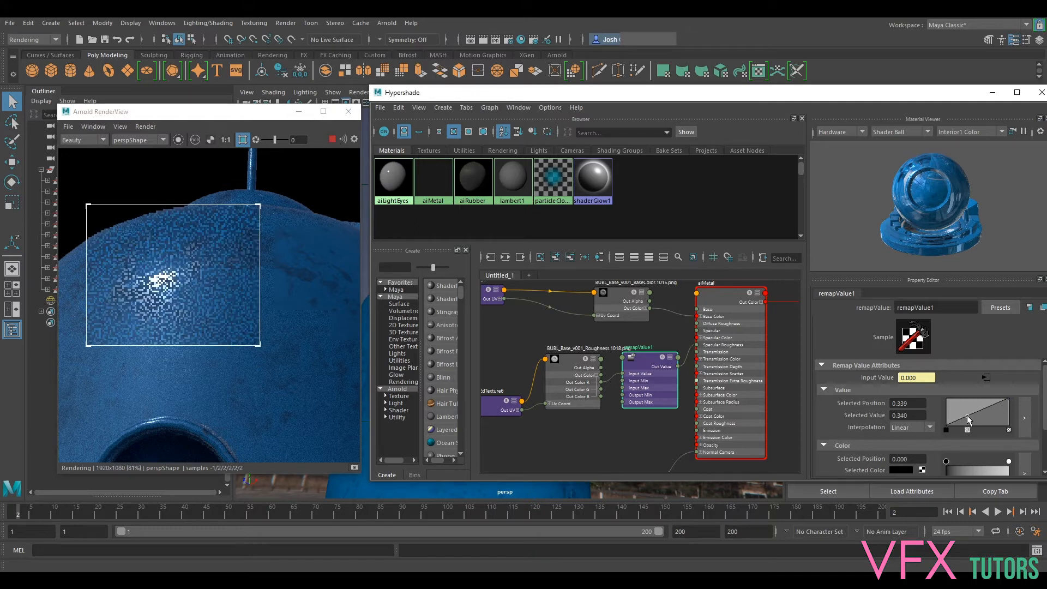
- Add a remapValue curve point at position 0.322, value 0.380, and undo a trial move of it to 0.148, 0.700
{"action": "left_click", "coordinate": [965, 418]}
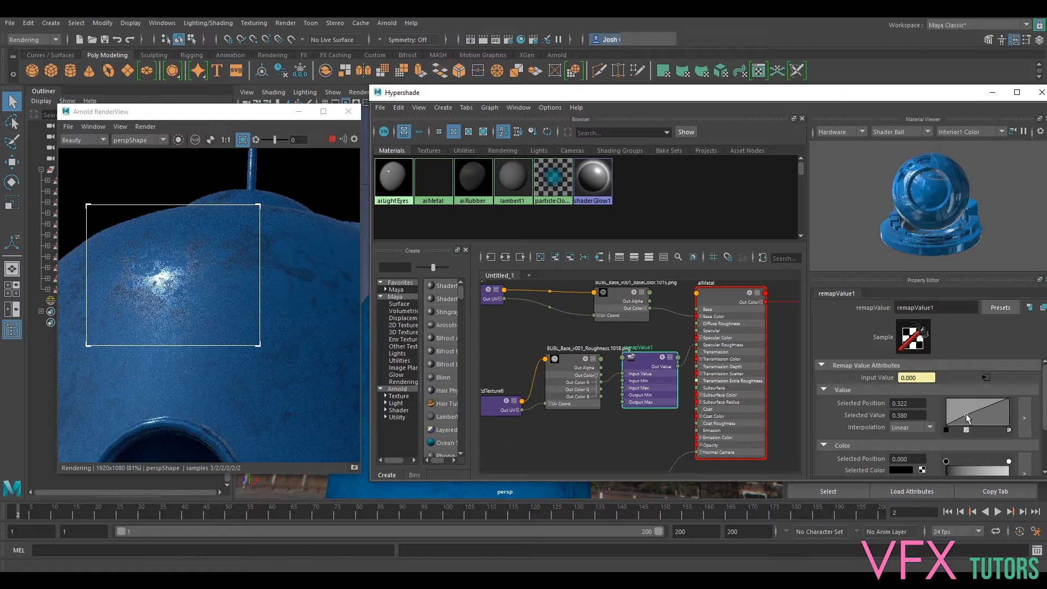
{"action": "left_click_drag", "start_coordinate": [967, 415], "coordinate": [954, 404]}
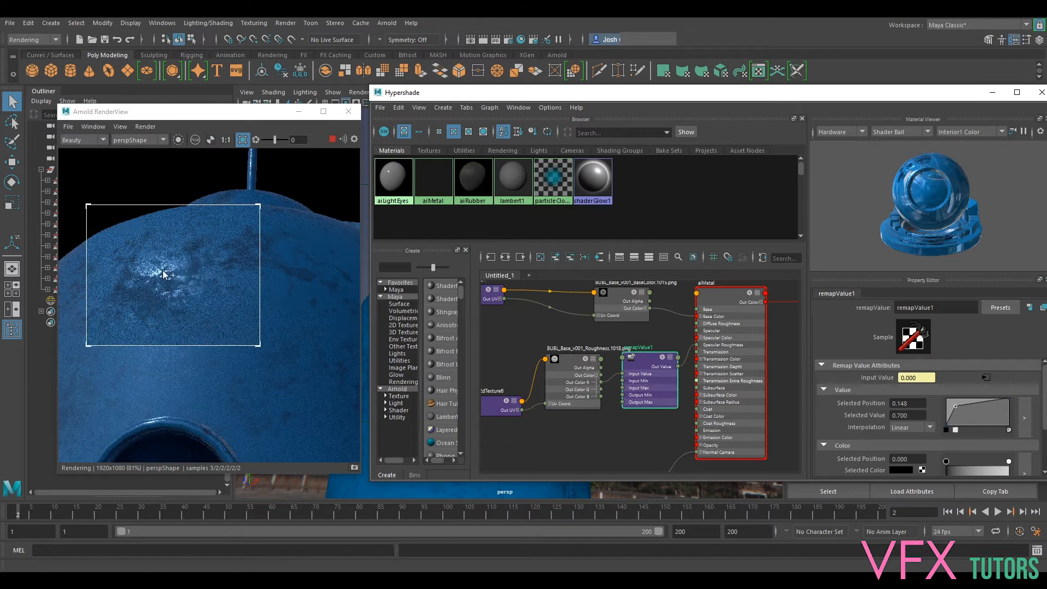
{"action": "key", "text": "ctrl+z"}
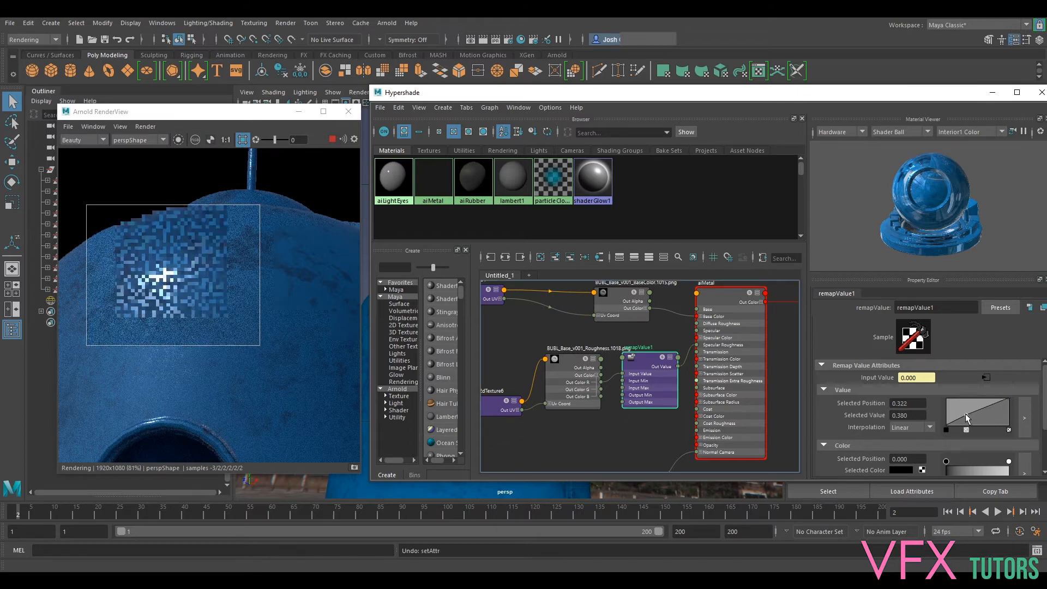
- Re-render the highlight region, store a snapshot of it, and view the snapshot before returning to the live render
{"action": "left_click", "coordinate": [332, 139]}
{"action": "left_click", "coordinate": [332, 139]}
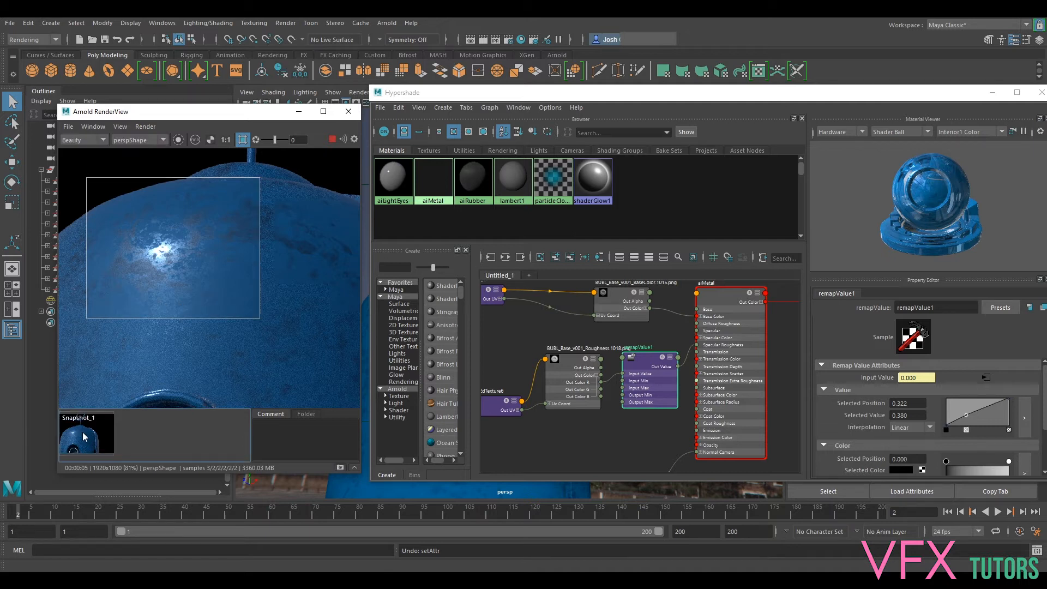
{"action": "left_click", "coordinate": [332, 139]}
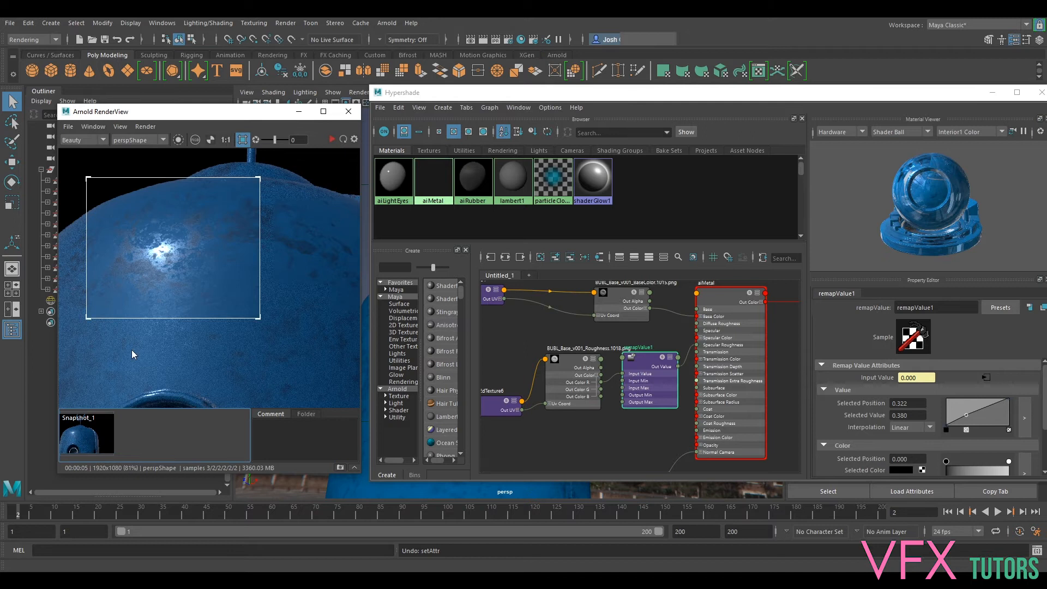
{"action": "left_click", "coordinate": [83, 442]}
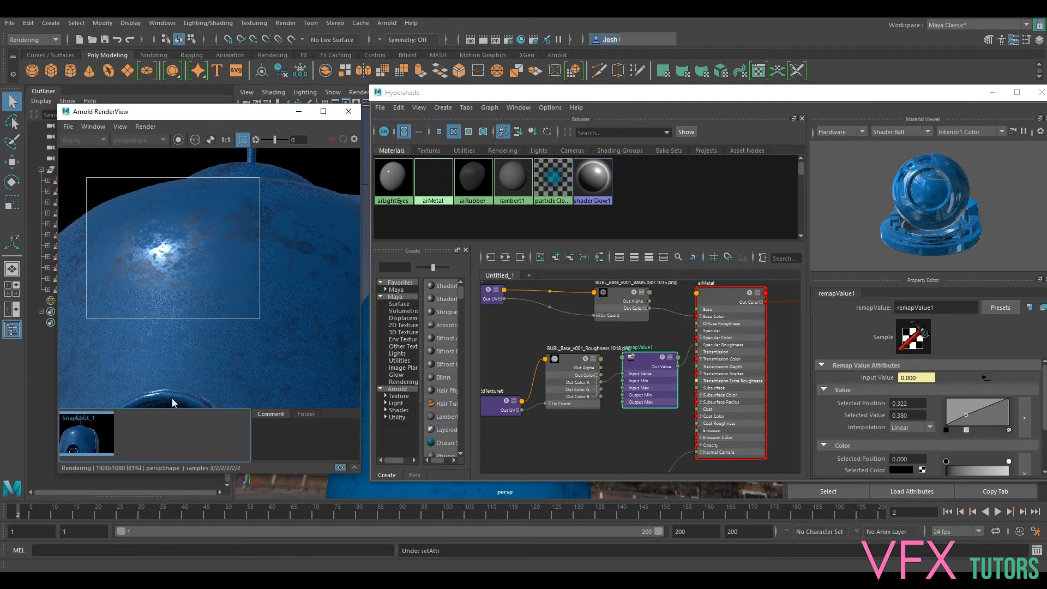
{"action": "left_click", "coordinate": [340, 468]}
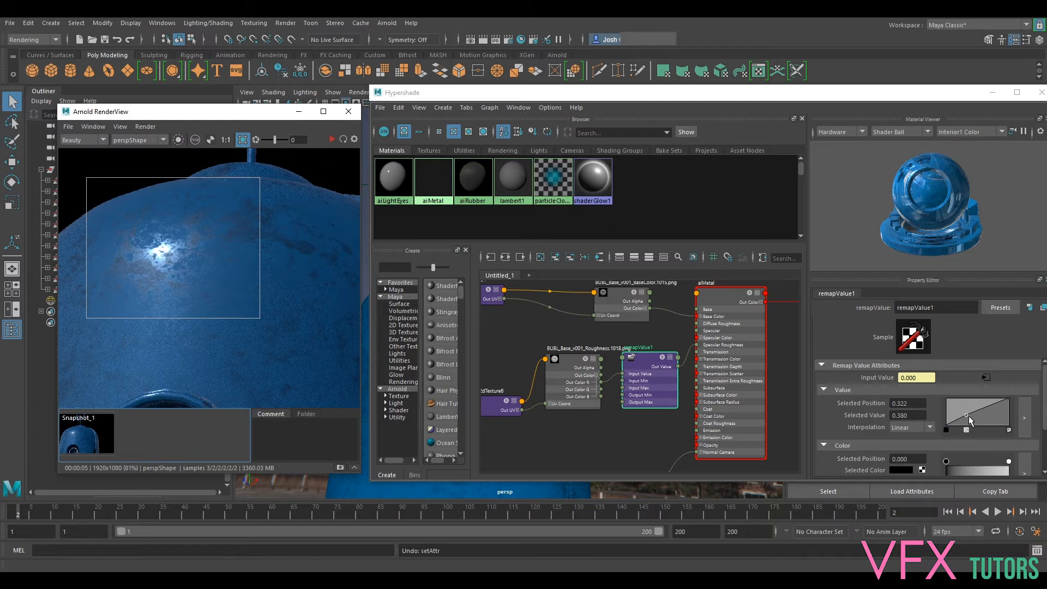
- Move the remapValue curve point to position 0.104, value 0.640, and re-render the region
{"action": "left_click_drag", "start_coordinate": [966, 416], "coordinate": [953, 405]}
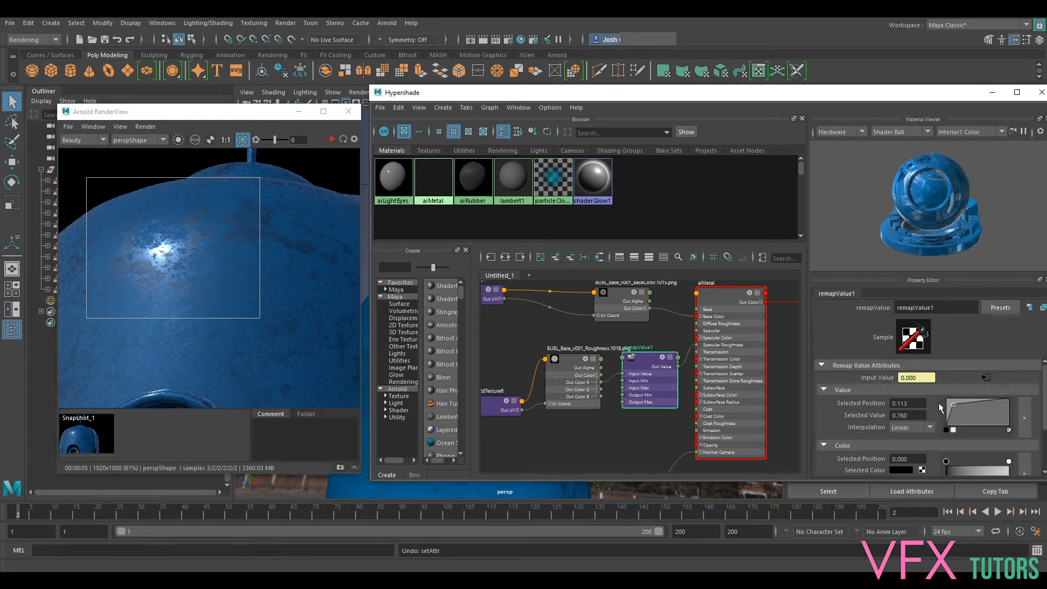
{"action": "left_click", "coordinate": [333, 139]}
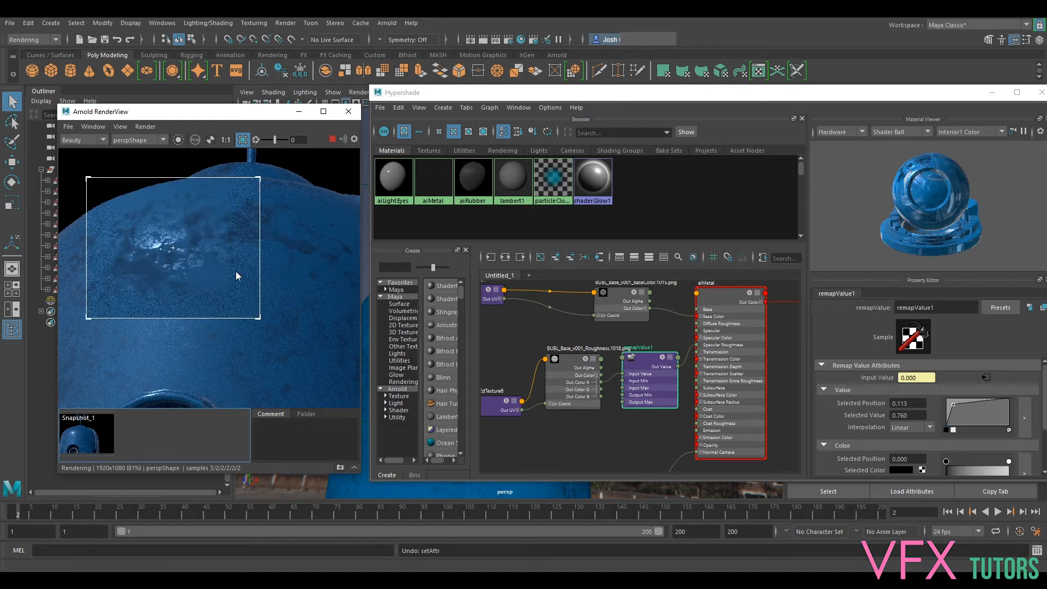
{"action": "mouse_move", "coordinate": [955, 404]}
{"action": "left_mouse_down"}
{"action": "mouse_move", "coordinate": [970, 409]}
{"action": "mouse_move", "coordinate": [968, 431]}
{"action": "mouse_move", "coordinate": [953, 408]}
{"action": "left_mouse_up"}
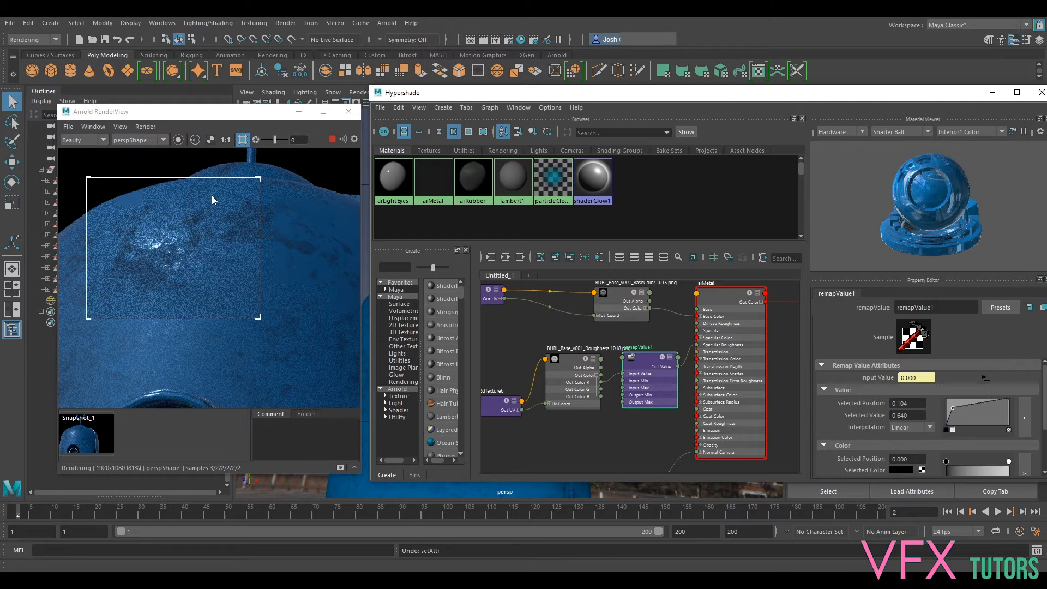
{"action": "left_click", "coordinate": [333, 141]}
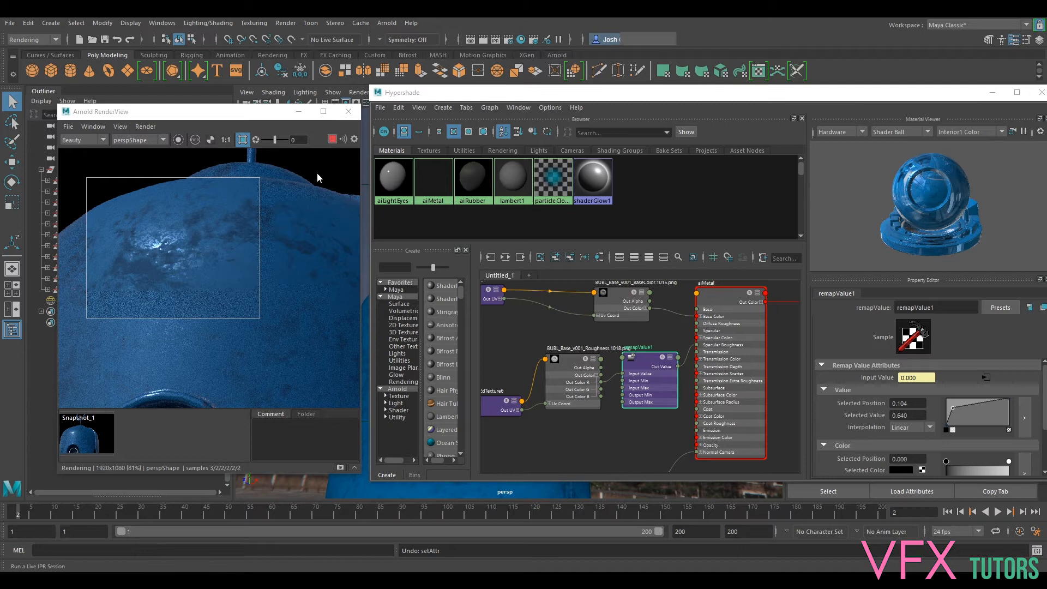
- Store a second render snapshot and compare it with the first up close on the head's highlight, then return to the live render
{"action": "left_click", "coordinate": [340, 468]}
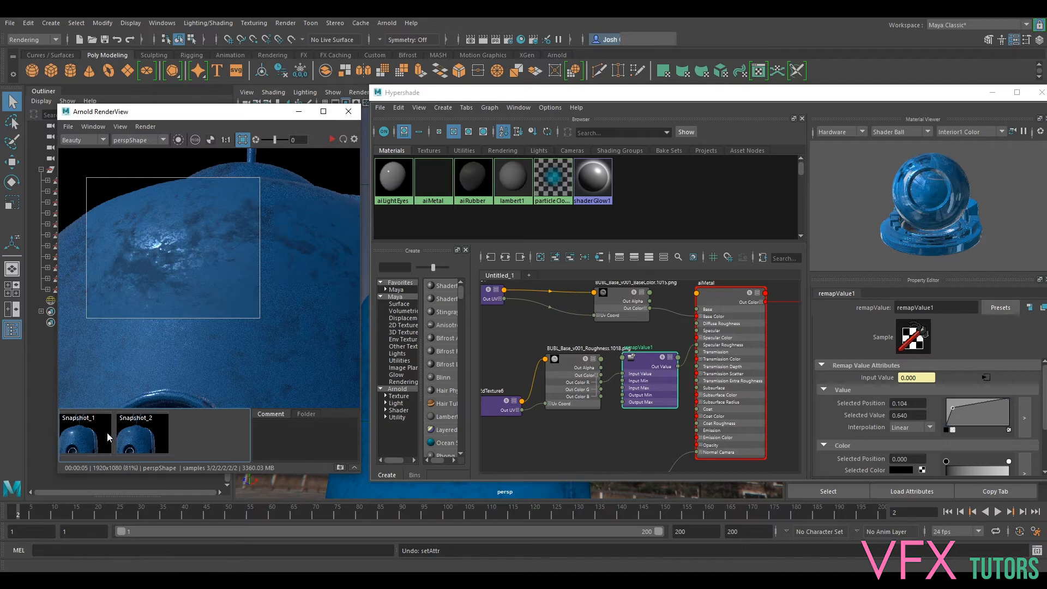
{"action": "left_click", "coordinate": [137, 440]}
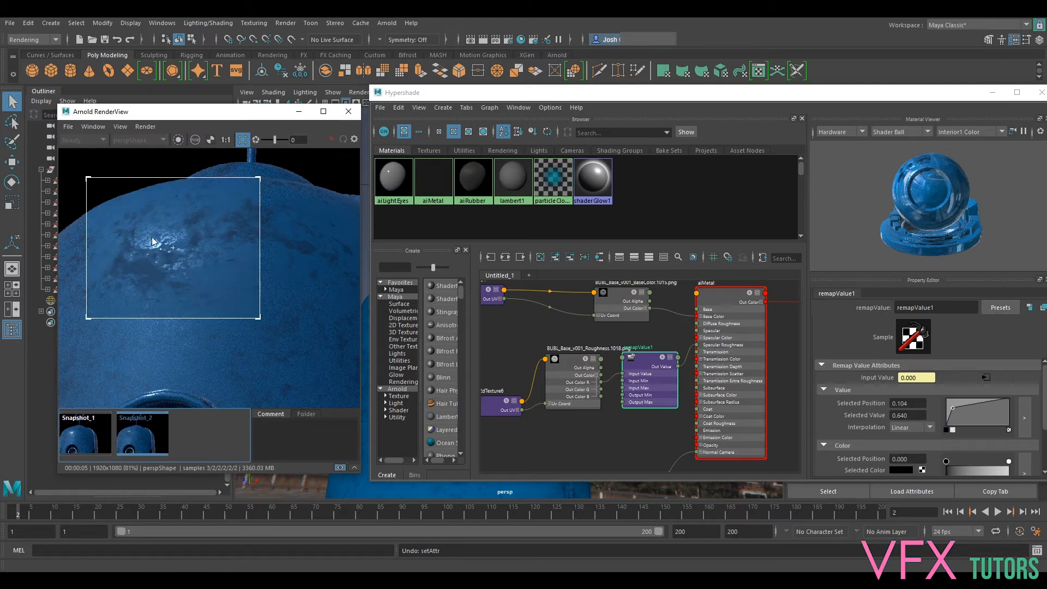
{"action": "scroll", "coordinate": [158, 248], "scroll_direction": "up", "scroll_amount": 3}
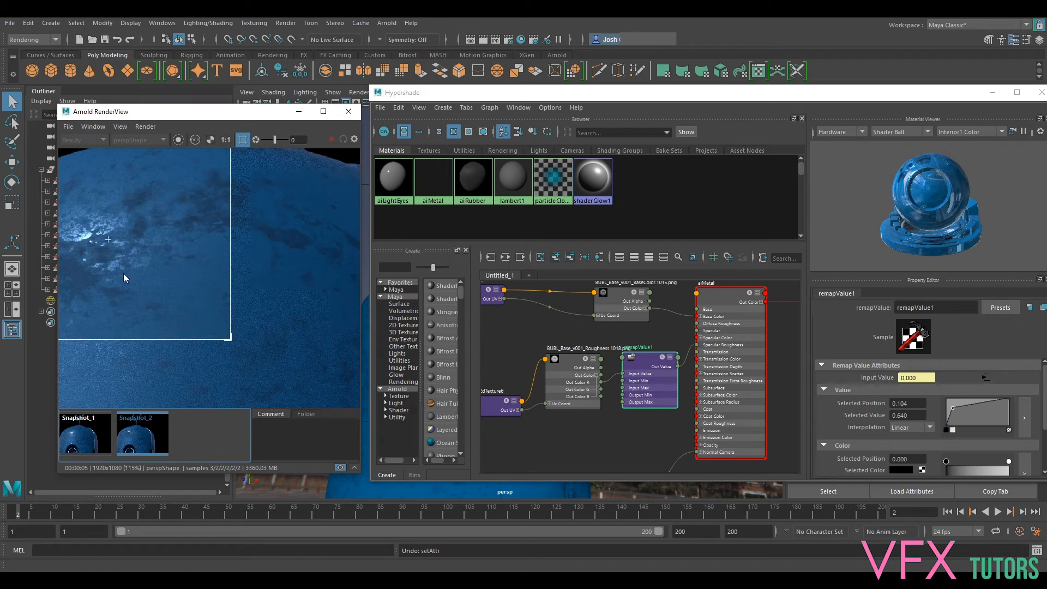
{"action": "middle_click_drag", "start_coordinate": [116, 256], "coordinate": [177, 230]}
{"action": "left_click", "coordinate": [85, 438]}
{"action": "left_click", "coordinate": [121, 438]}
{"action": "left_click", "coordinate": [83, 437]}
{"action": "left_click", "coordinate": [125, 435]}
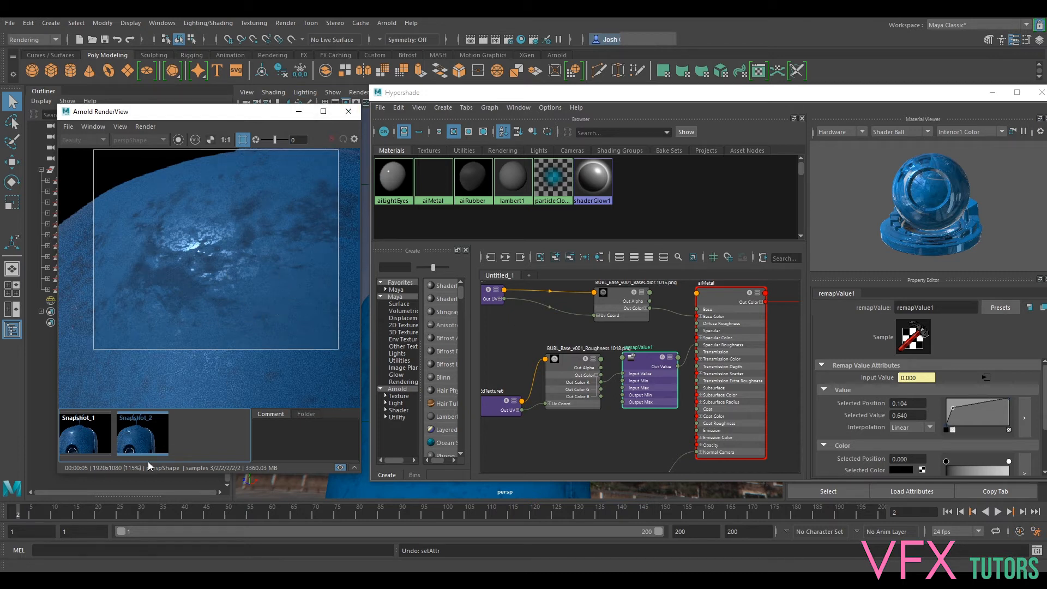
{"action": "left_click", "coordinate": [339, 469]}
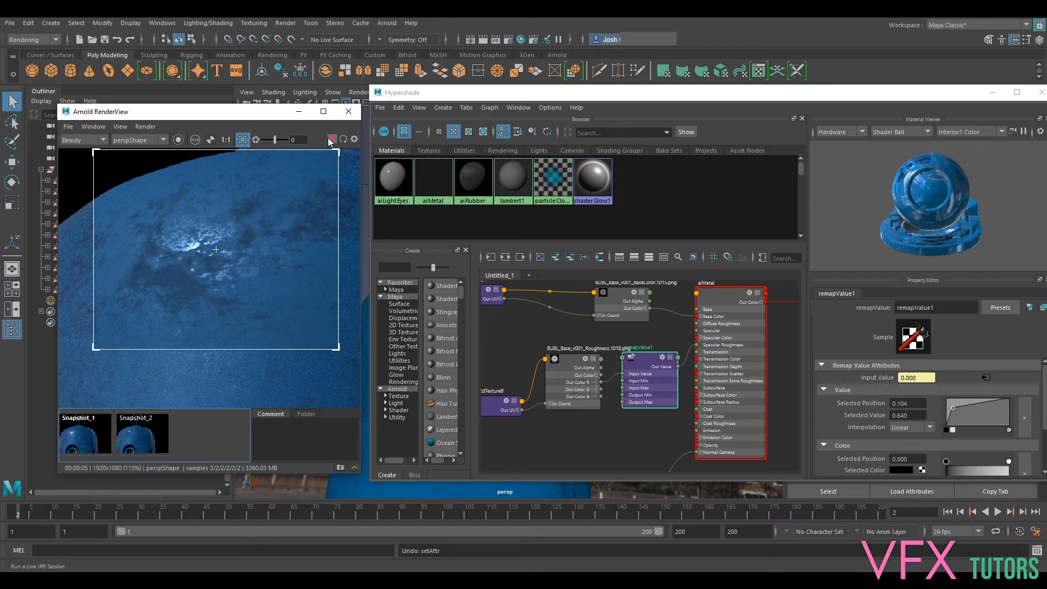
- Move the remapValue curve point to position 0.296, value 0.480
{"action": "left_click_drag", "start_coordinate": [950, 412], "coordinate": [963, 418]}
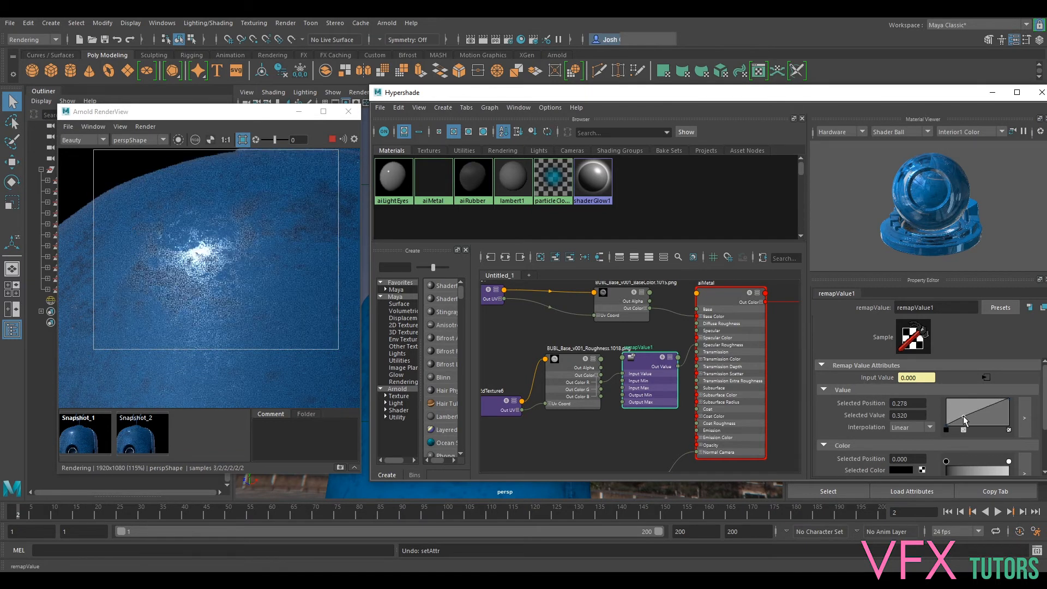
{"action": "mouse_move", "coordinate": [963, 411]}
{"action": "left_mouse_down"}
{"action": "mouse_move", "coordinate": [985, 435]}
{"action": "mouse_move", "coordinate": [966, 416]}
{"action": "left_mouse_up"}
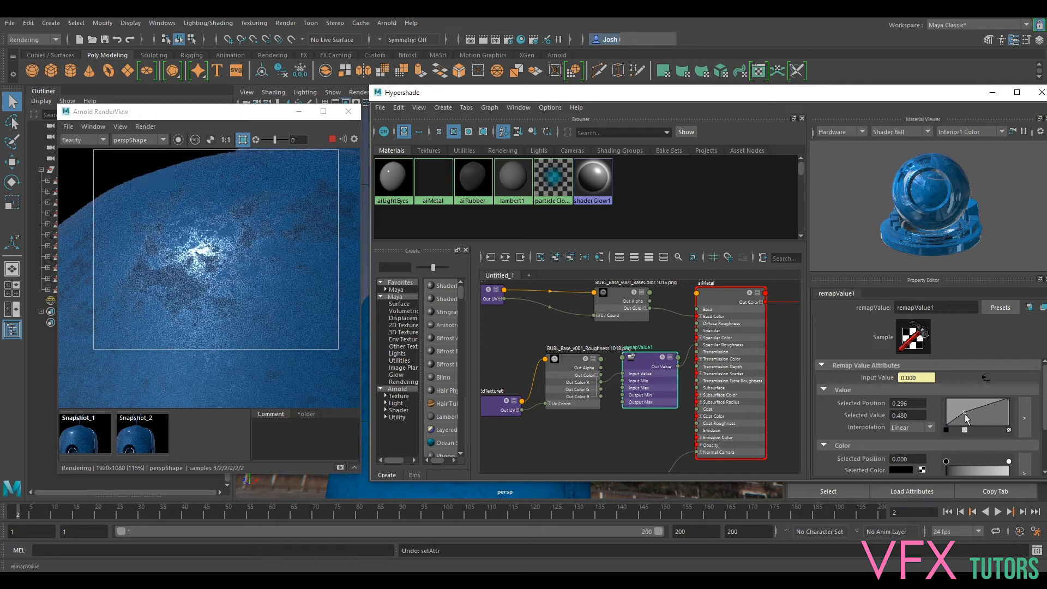
- Reposition and enlarge the Hypershade window, and expand the remapValue node's Input and Output Ranges
{"action": "left_click_drag", "start_coordinate": [908, 94], "coordinate": [875, 51]}
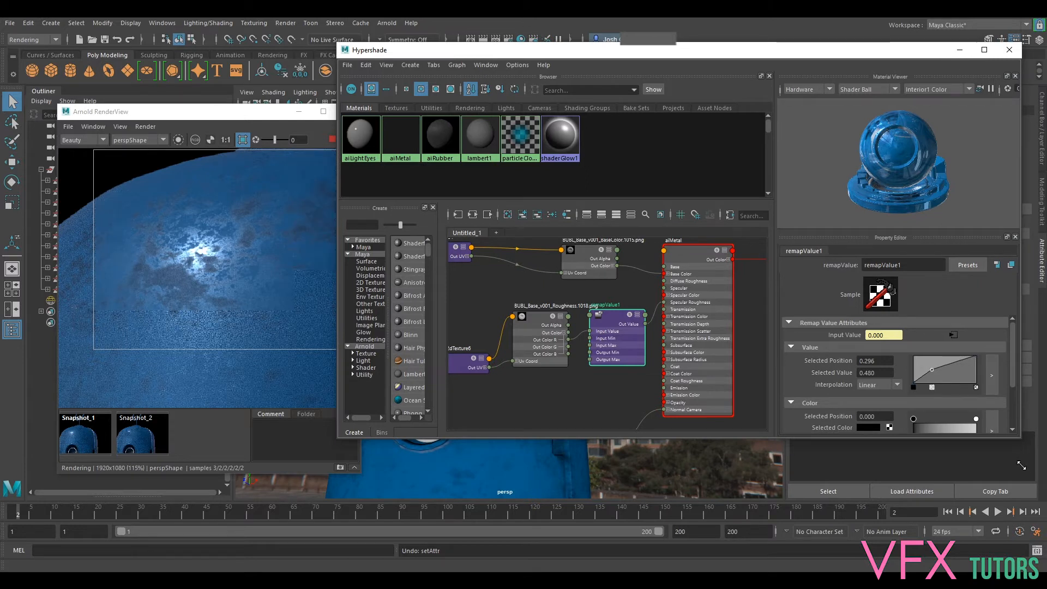
{"action": "left_click_drag", "start_coordinate": [1022, 442], "coordinate": [1026, 483]}
{"action": "left_click_drag", "start_coordinate": [1015, 354], "coordinate": [1016, 387]}
{"action": "left_click", "coordinate": [792, 431]}
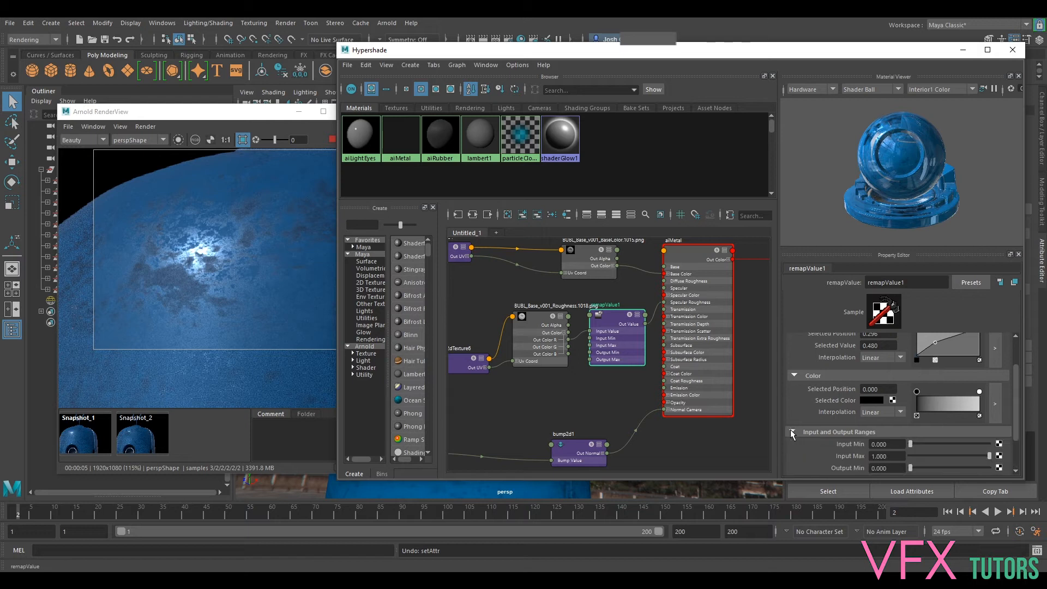
- Try inverting the remapValue input range to min 1.000, max 0.000 with the curve point at 0.678, 0.120, and undo these changes
{"action": "mouse_move", "coordinate": [911, 444]}
{"action": "left_mouse_down"}
{"action": "mouse_move", "coordinate": [1010, 462]}
{"action": "mouse_move", "coordinate": [898, 457]}
{"action": "left_mouse_up"}
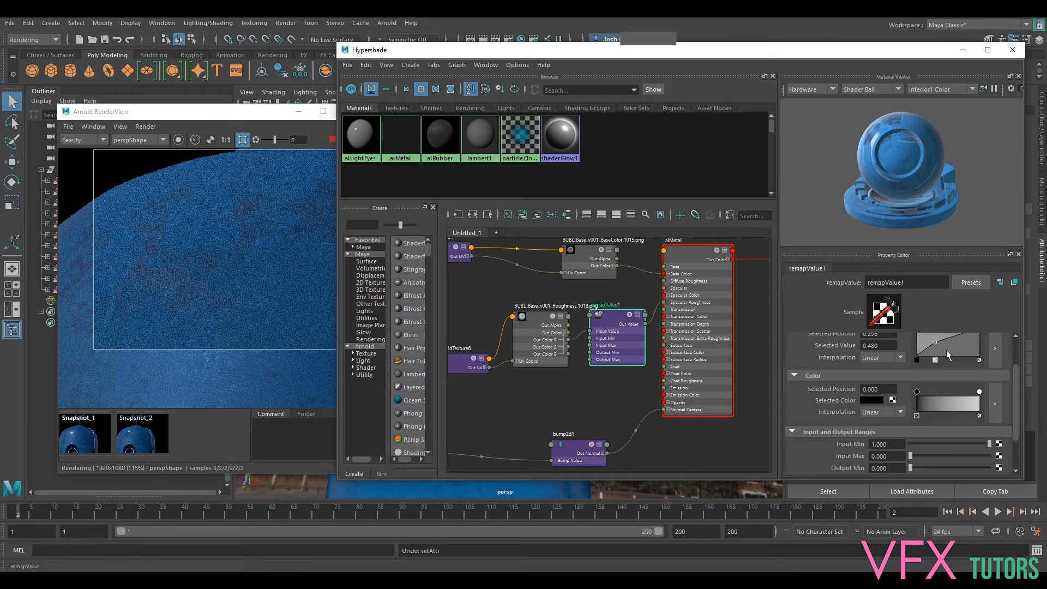
{"action": "left_click_drag", "start_coordinate": [935, 342], "coordinate": [961, 355]}
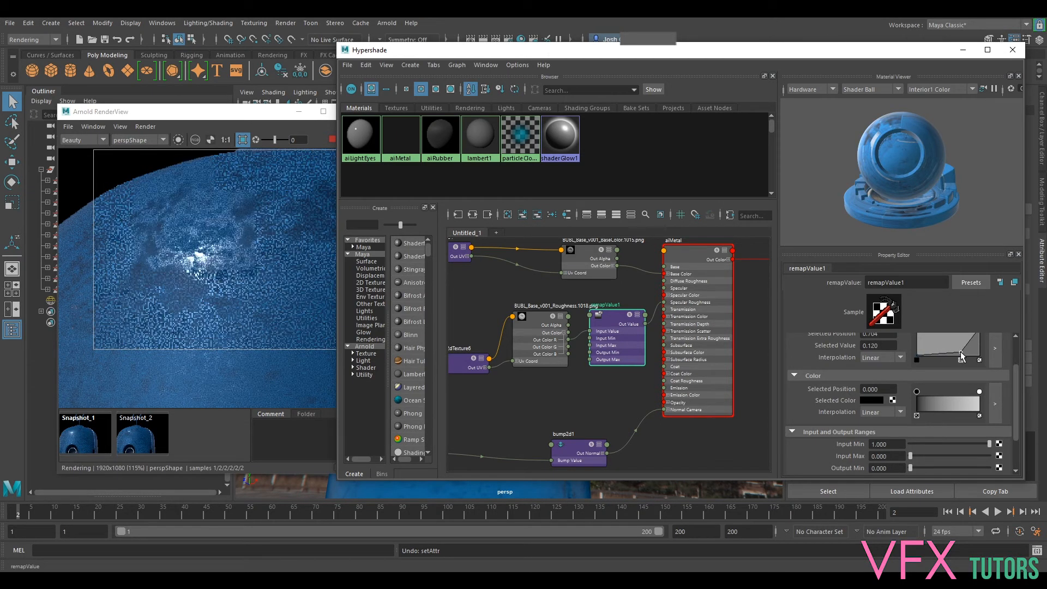
{"action": "left_click_drag", "start_coordinate": [962, 355], "coordinate": [960, 357]}
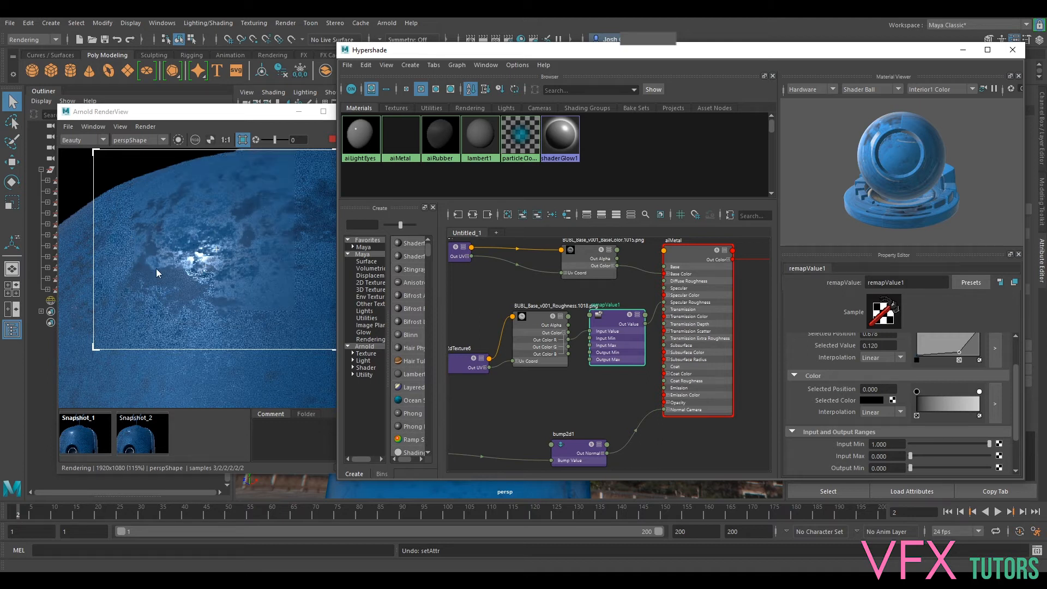
{"action": "key", "text": "ctrl+z"}
{"action": "key", "text": "ctrl+z"}
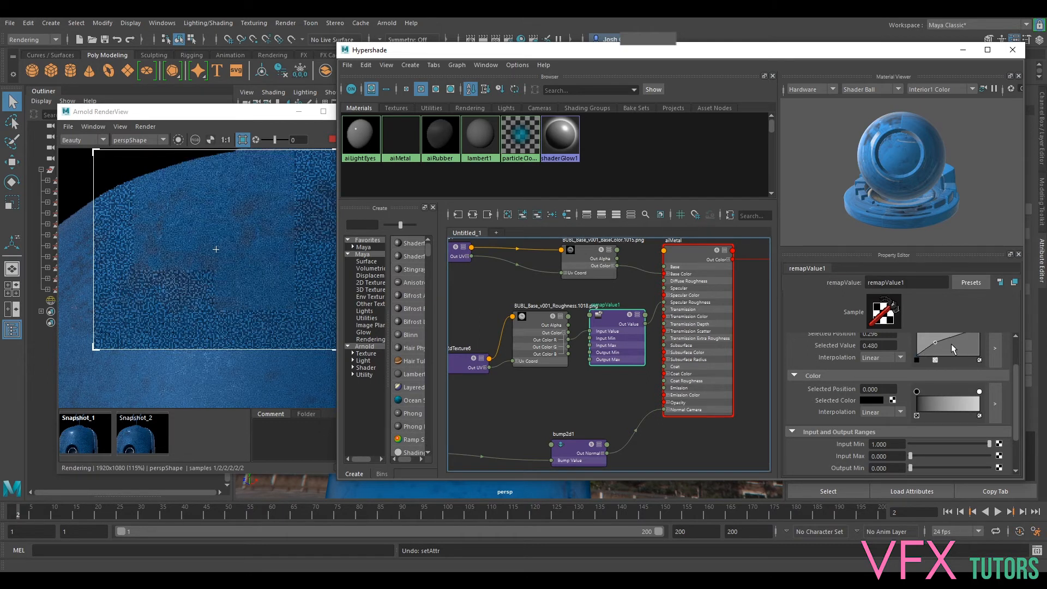
{"action": "key", "text": "ctrl+z"}
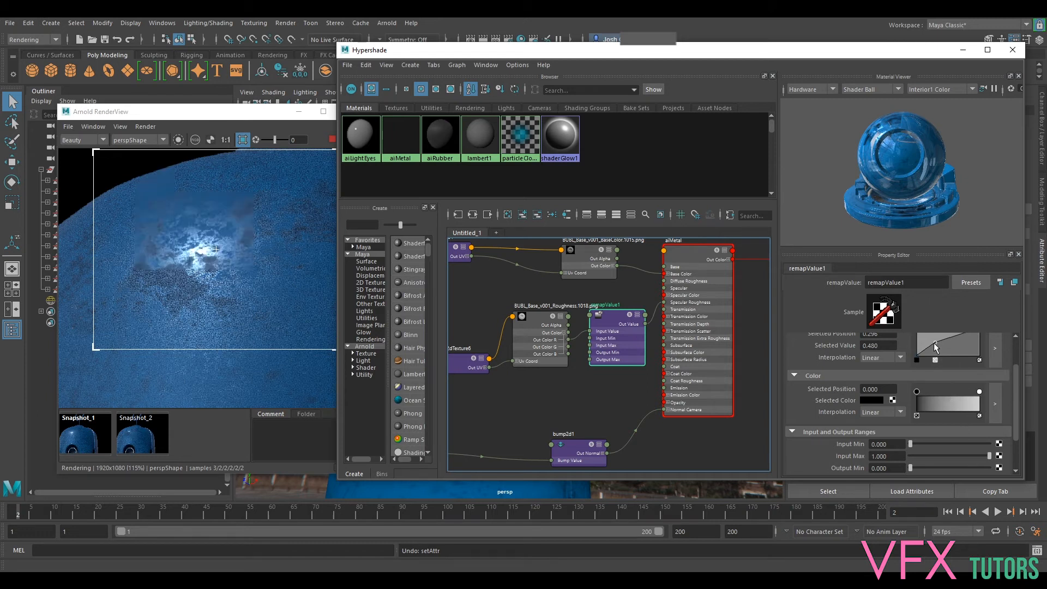
- Move the remapValue curve point to position 0.235, value 0.740
{"action": "left_click_drag", "start_coordinate": [936, 345], "coordinate": [931, 332]}
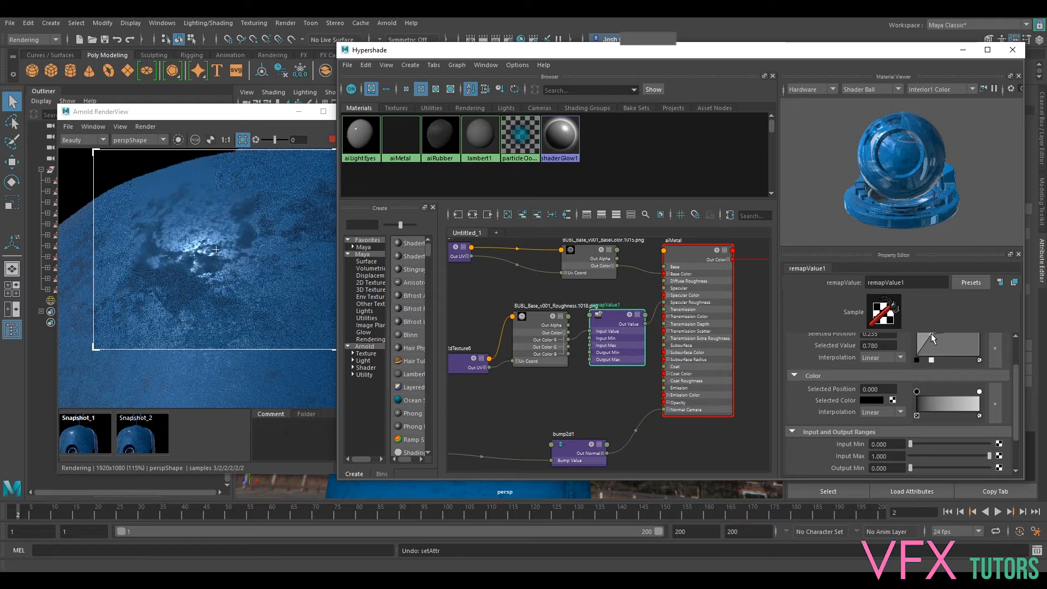
{"action": "left_click_drag", "start_coordinate": [932, 334], "coordinate": [933, 334]}
{"action": "left_click_drag", "start_coordinate": [1016, 387], "coordinate": [1016, 367]}
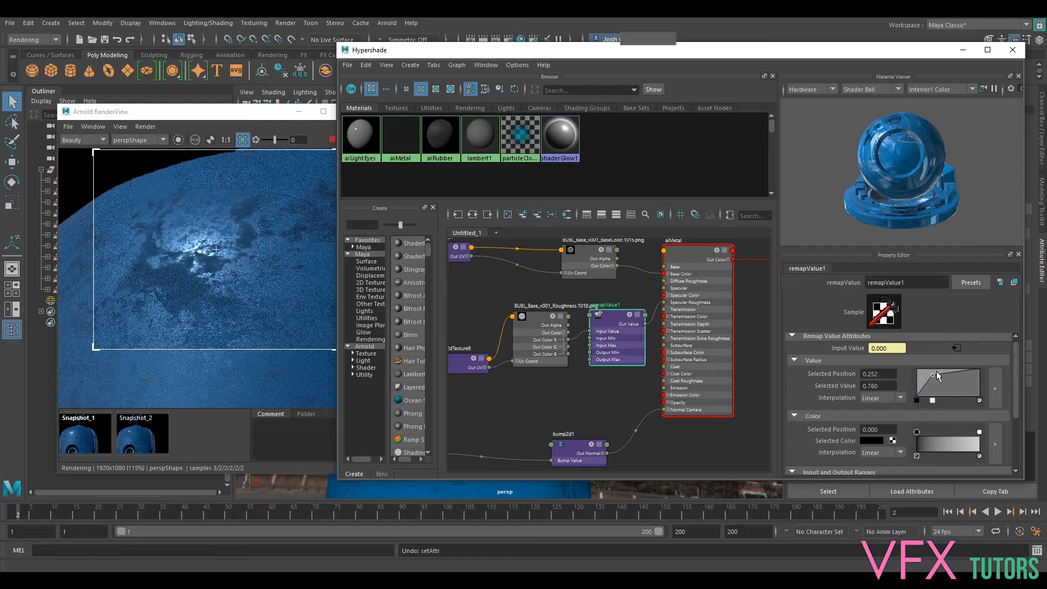
{"action": "left_click_drag", "start_coordinate": [931, 375], "coordinate": [931, 375]}
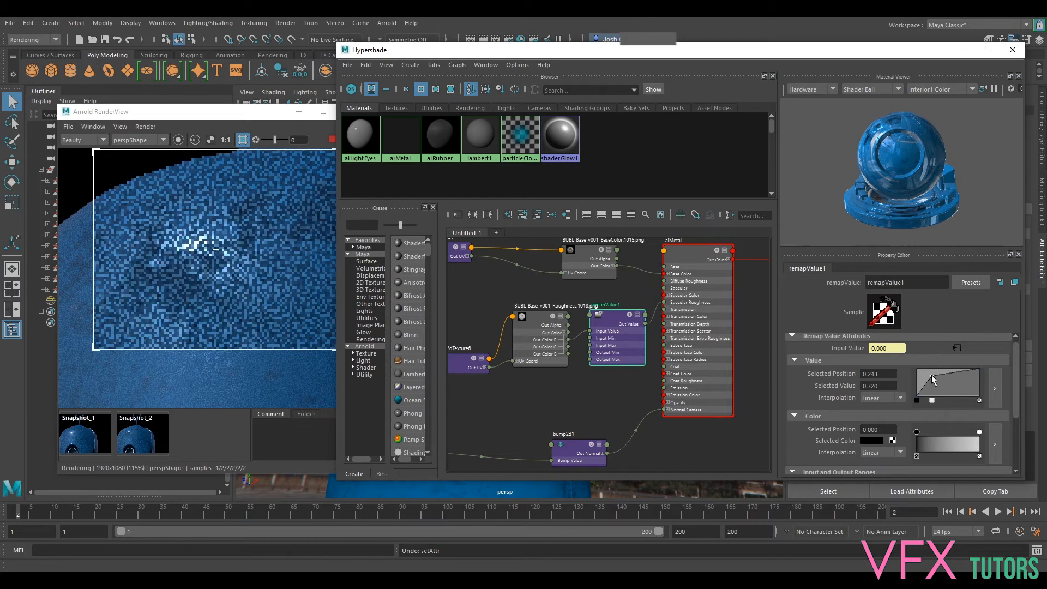
- Open the enlarged remapValue curve editor and try several point positions, leaving it at position 0.4419, value 0.9139
{"action": "left_click", "coordinate": [994, 385]}
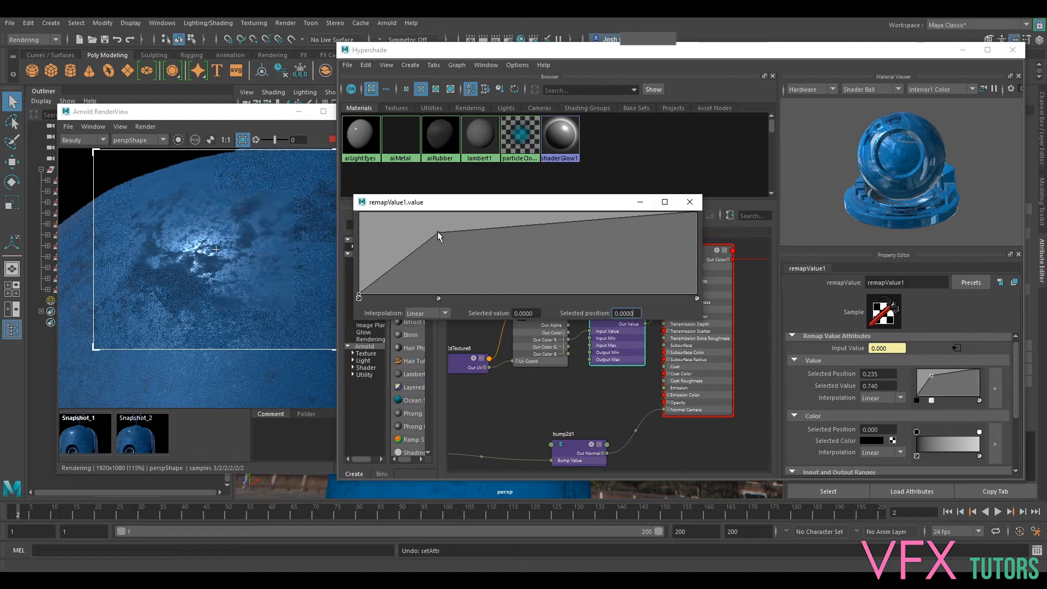
{"action": "left_click_drag", "start_coordinate": [439, 232], "coordinate": [456, 248]}
{"action": "left_click_drag", "start_coordinate": [456, 265], "coordinate": [450, 226]}
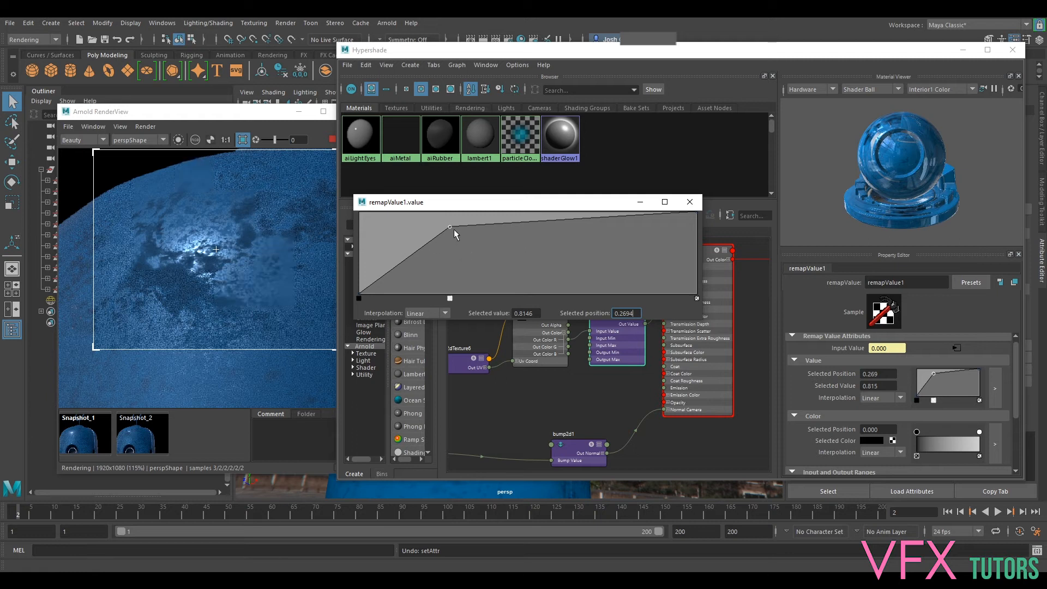
{"action": "left_click_drag", "start_coordinate": [448, 230], "coordinate": [405, 227]}
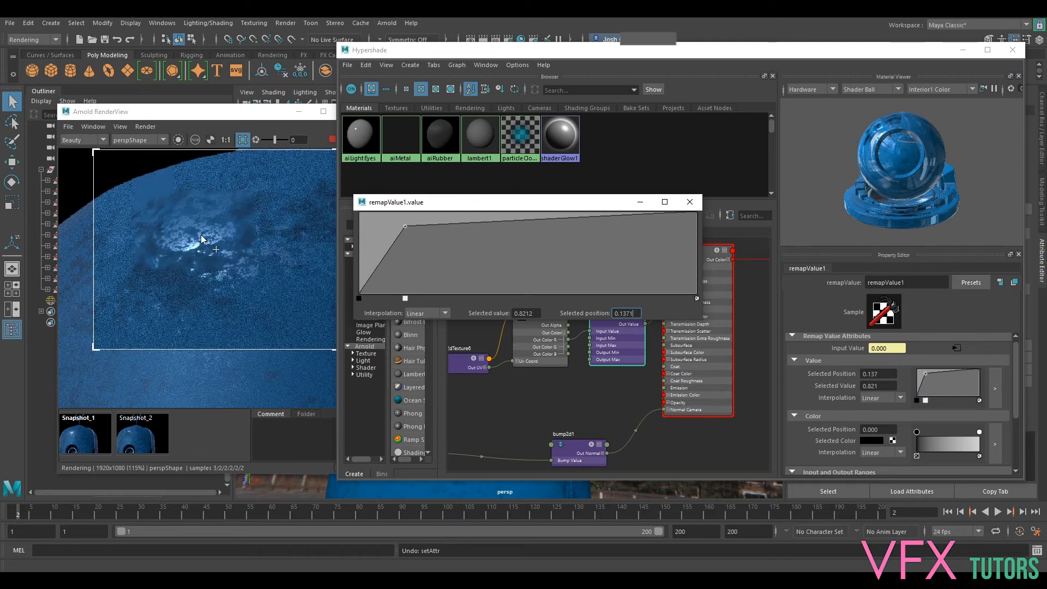
{"action": "left_click_drag", "start_coordinate": [408, 227], "coordinate": [551, 217]}
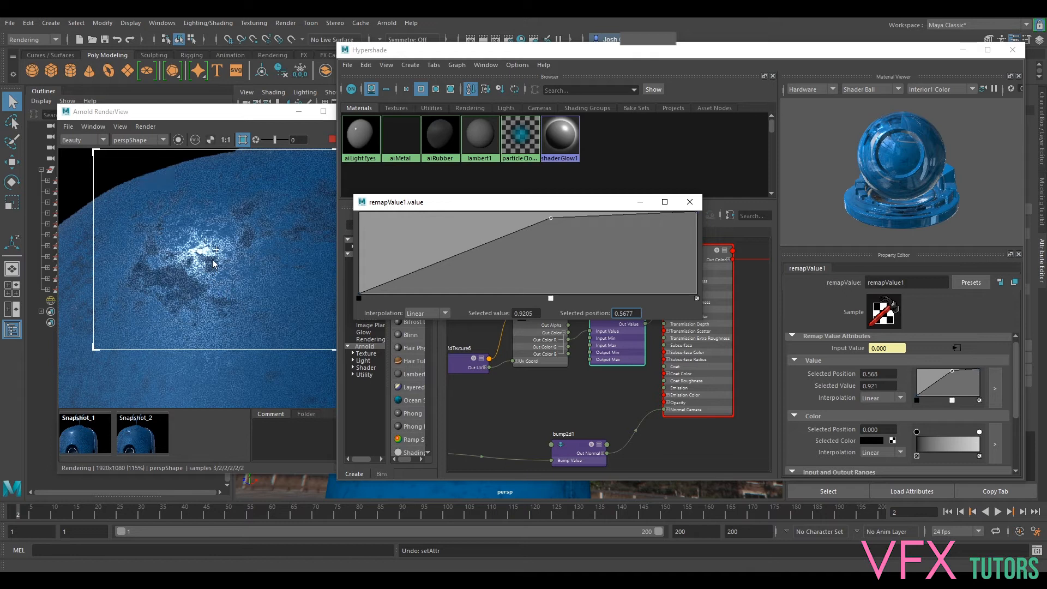
{"action": "left_click_drag", "start_coordinate": [549, 217], "coordinate": [509, 219]}
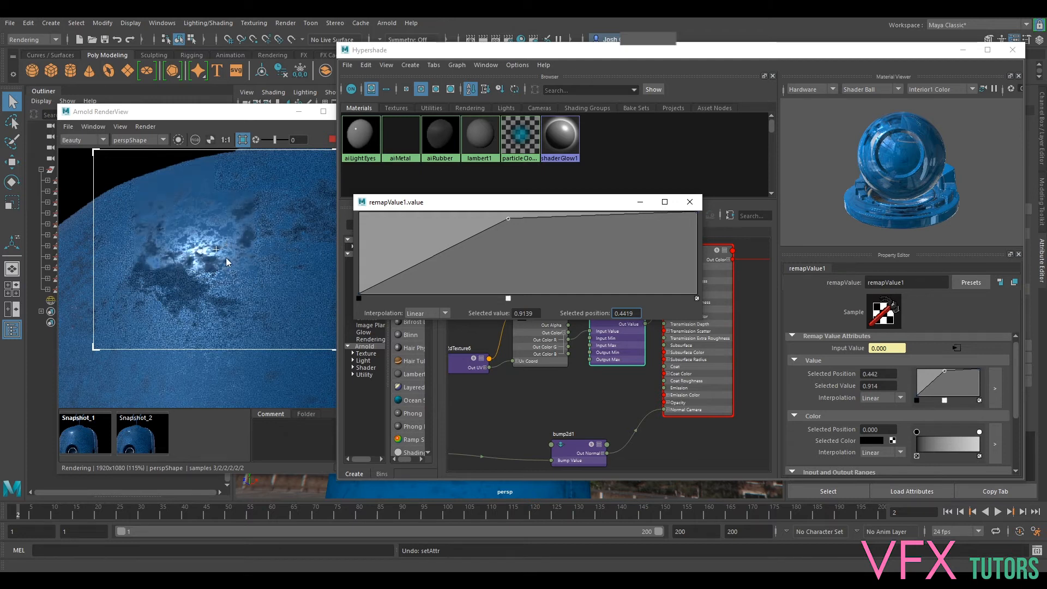
- Try the curve point at position 0.1323, value 0.7748, check the head's highlight, and move the point to 0.1887, 0.6358
{"action": "left_click_drag", "start_coordinate": [509, 220], "coordinate": [404, 229]}
{"action": "scroll", "coordinate": [254, 237], "scroll_direction": "down", "scroll_amount": 2}
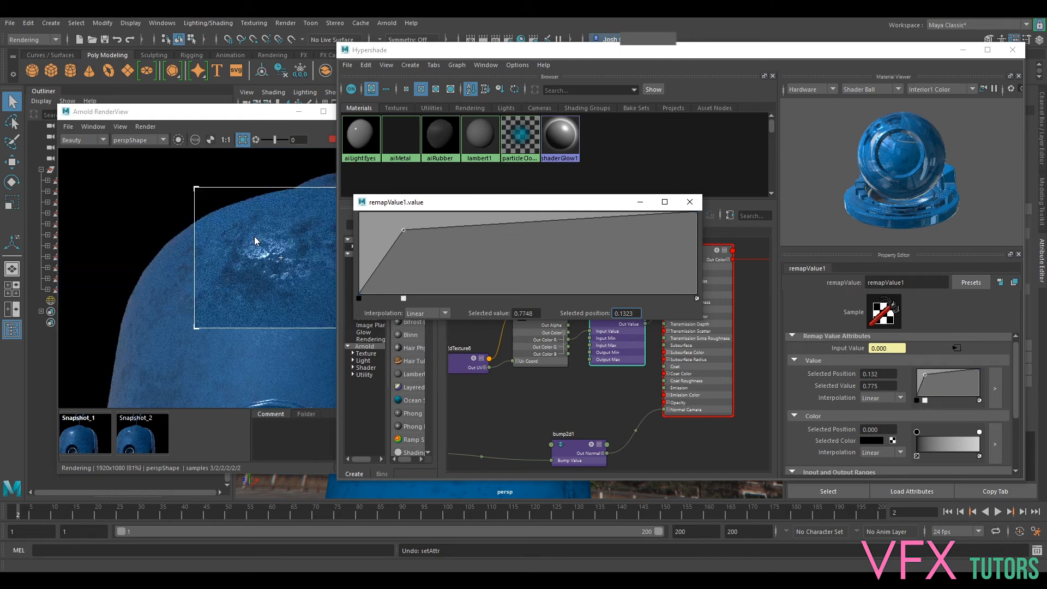
{"action": "middle_click_drag", "start_coordinate": [286, 252], "coordinate": [224, 237]}
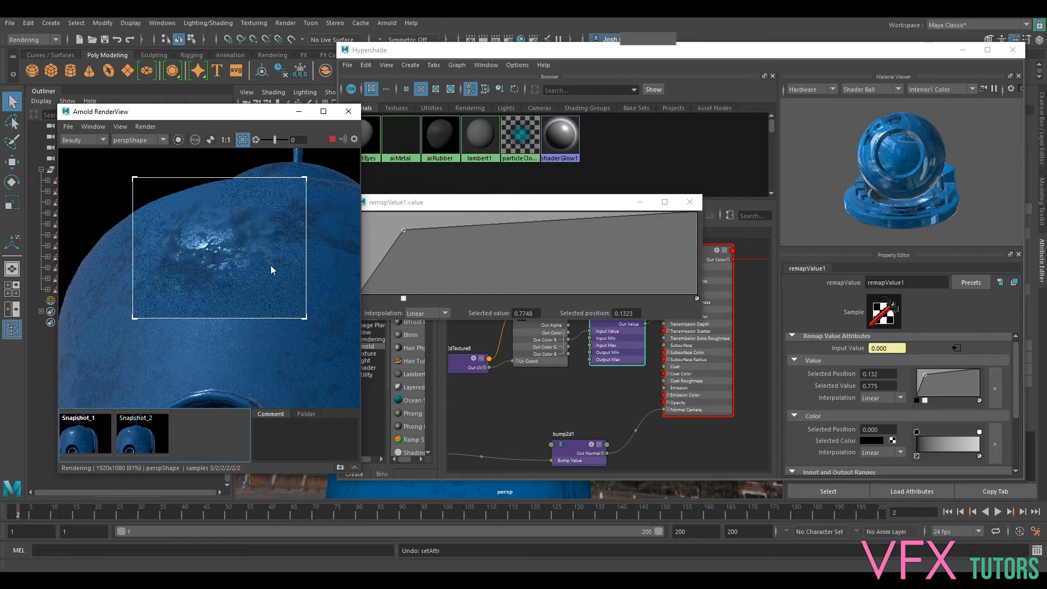
{"action": "left_click", "coordinate": [404, 229]}
{"action": "left_click_drag", "start_coordinate": [406, 232], "coordinate": [423, 242]}
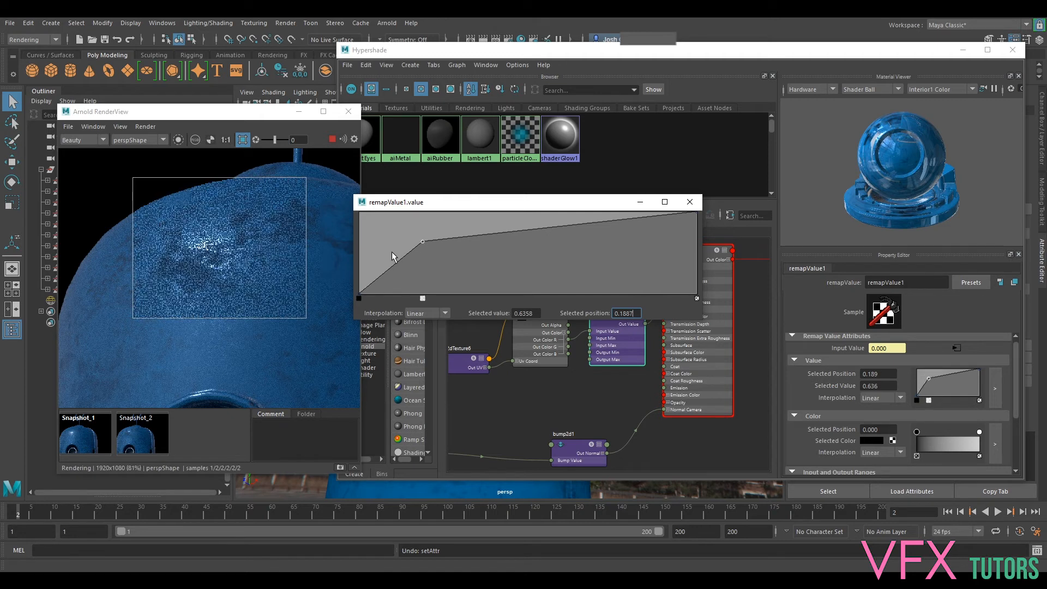
- Try an inverted remapValue input range of min 1.000 and max 0.000 with the curve point at position 0.730, value 0.340
{"action": "left_click_drag", "start_coordinate": [1015, 390], "coordinate": [1018, 407]}
{"action": "mouse_move", "coordinate": [986, 467]}
{"action": "left_mouse_down"}
{"action": "mouse_move", "coordinate": [911, 467]}
{"action": "mouse_move", "coordinate": [990, 455]}
{"action": "left_mouse_up"}
{"action": "left_click_drag", "start_coordinate": [929, 348], "coordinate": [963, 372]}
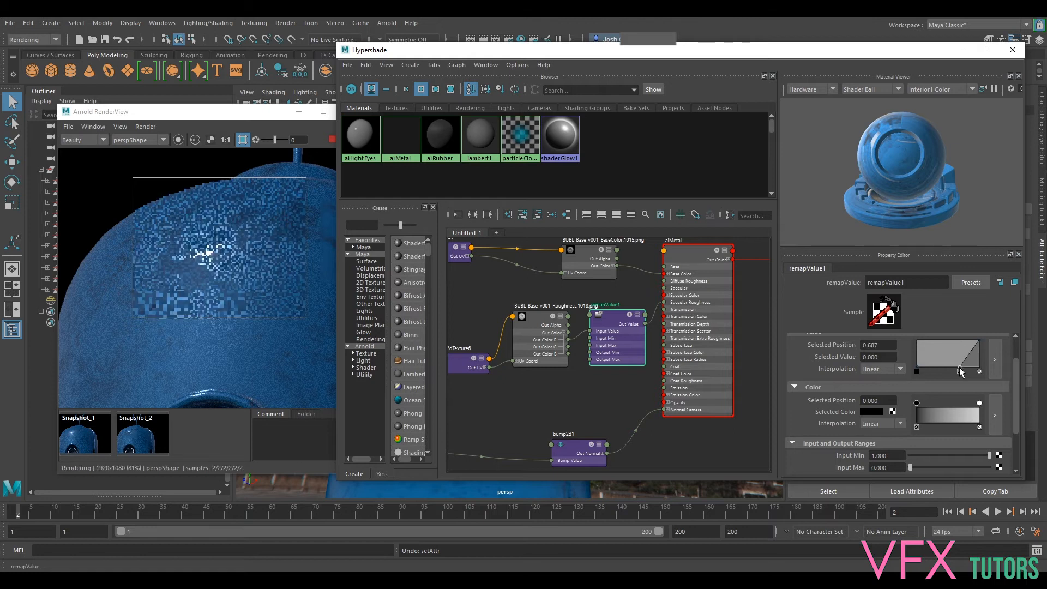
{"action": "mouse_move", "coordinate": [962, 372]}
{"action": "left_mouse_down"}
{"action": "mouse_move", "coordinate": [953, 358]}
{"action": "mouse_move", "coordinate": [969, 362]}
{"action": "mouse_move", "coordinate": [962, 357]}
{"action": "left_mouse_up"}
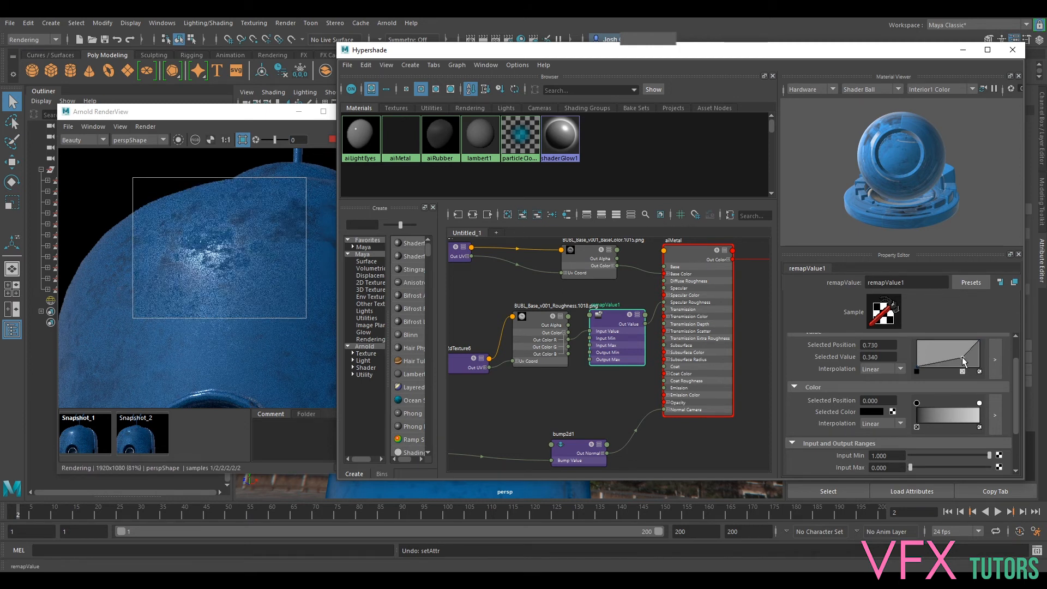
- Restore the remapValue input range to min 0.000 and max 1.000, and move the curve point to position 0.496, value 0.680
{"action": "mouse_move", "coordinate": [911, 467]}
{"action": "left_mouse_down"}
{"action": "mouse_move", "coordinate": [989, 461]}
{"action": "mouse_move", "coordinate": [911, 456]}
{"action": "left_mouse_up"}
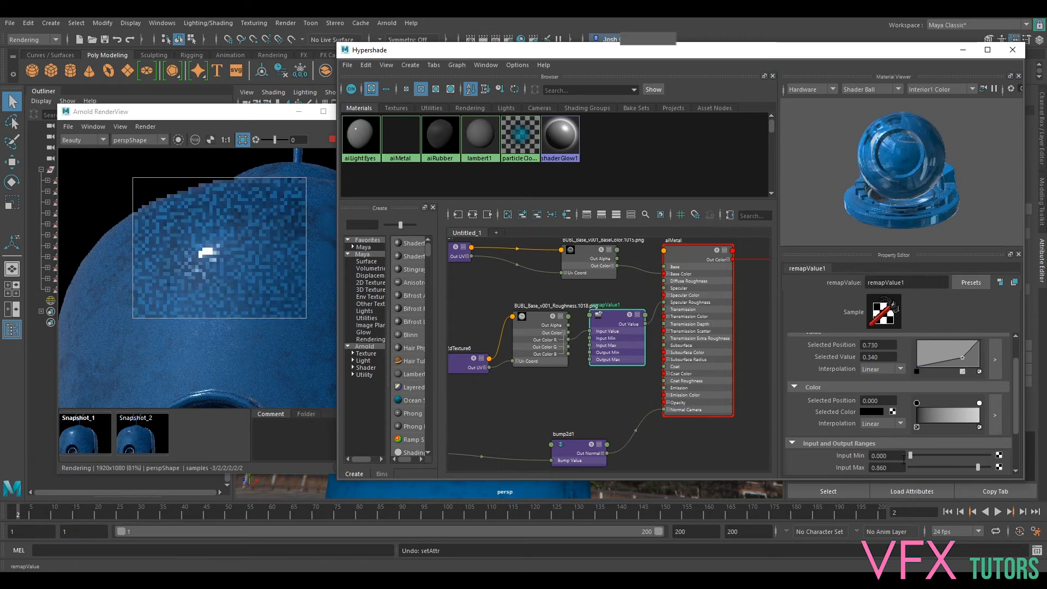
{"action": "left_click_drag", "start_coordinate": [960, 358], "coordinate": [948, 348]}
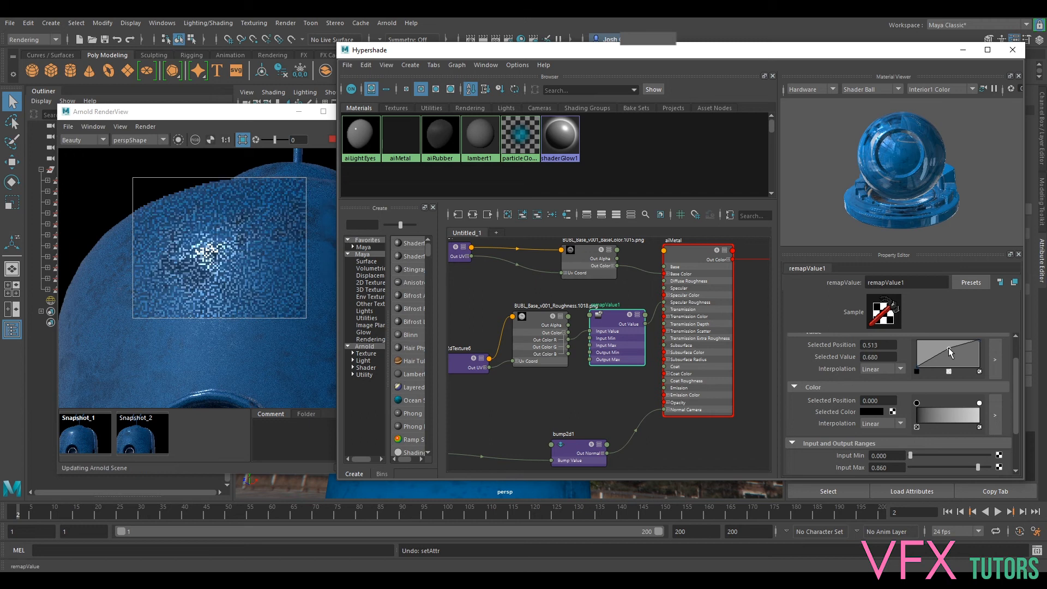
{"action": "mouse_move", "coordinate": [910, 456]}
{"action": "left_mouse_down"}
{"action": "mouse_move", "coordinate": [928, 460]}
{"action": "mouse_move", "coordinate": [910, 456]}
{"action": "left_mouse_up"}
{"action": "left_click_drag", "start_coordinate": [980, 466], "coordinate": [1018, 473]}
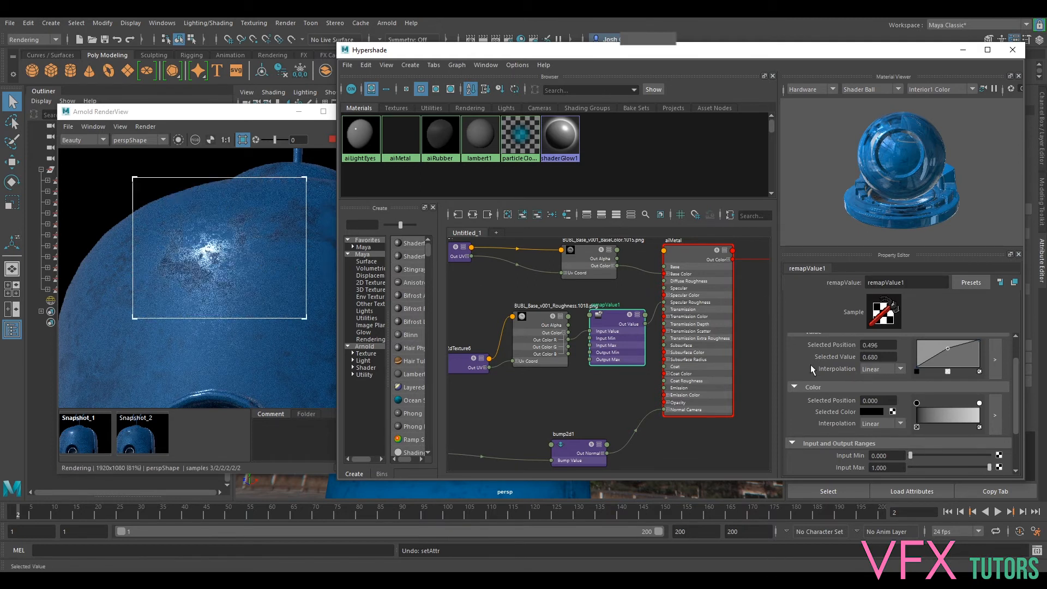
- Move the remapValue curve point to position 0.191, value 0.700, and check the re-rendered head highlight
{"action": "left_click_drag", "start_coordinate": [935, 347], "coordinate": [931, 346]}
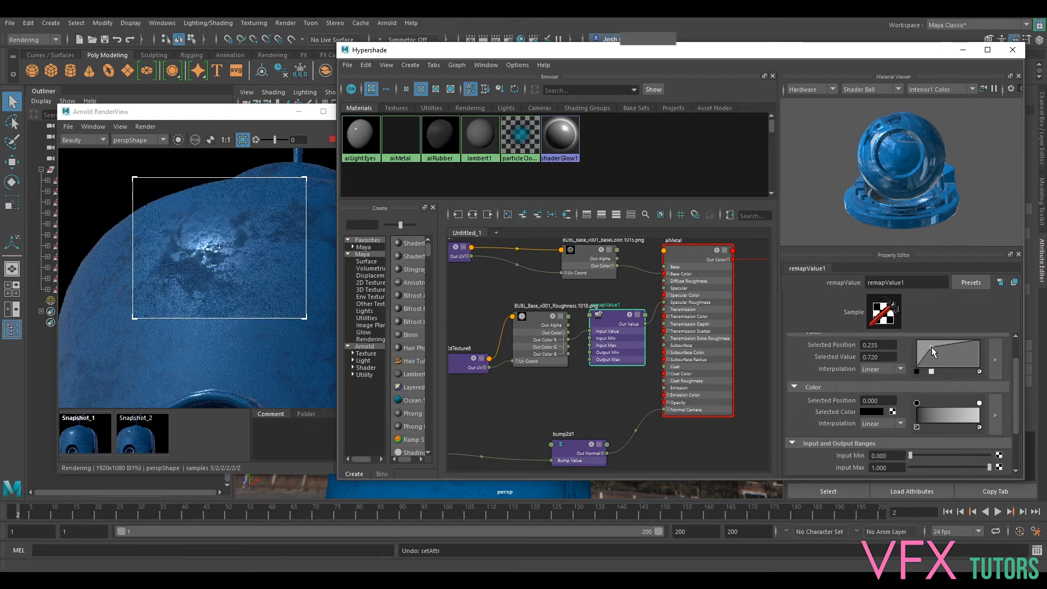
{"action": "left_click_drag", "start_coordinate": [932, 347], "coordinate": [928, 350]}
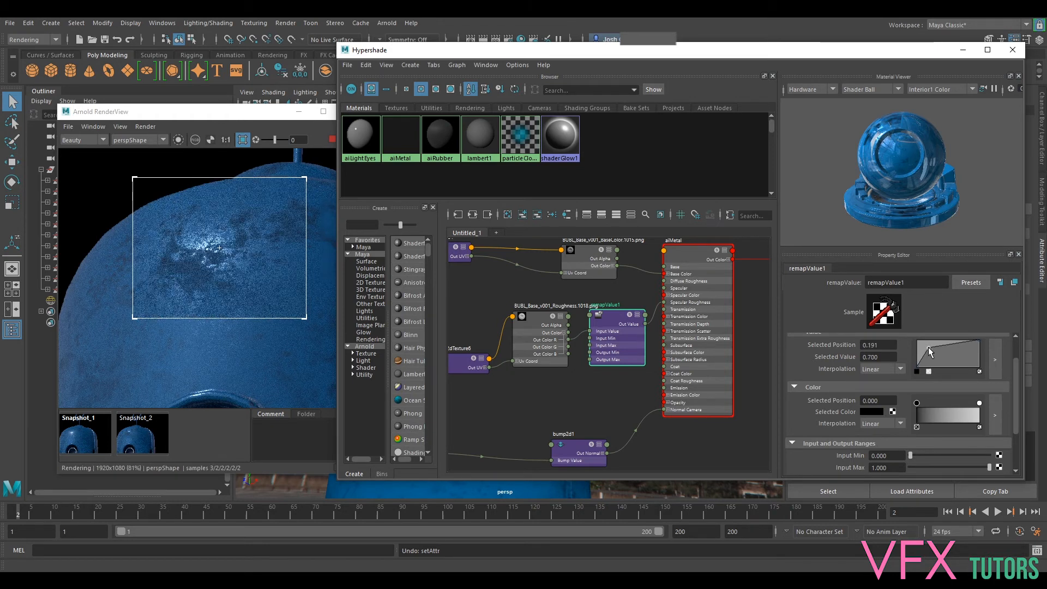
{"action": "scroll", "coordinate": [244, 257], "scroll_direction": "down", "scroll_amount": 2}
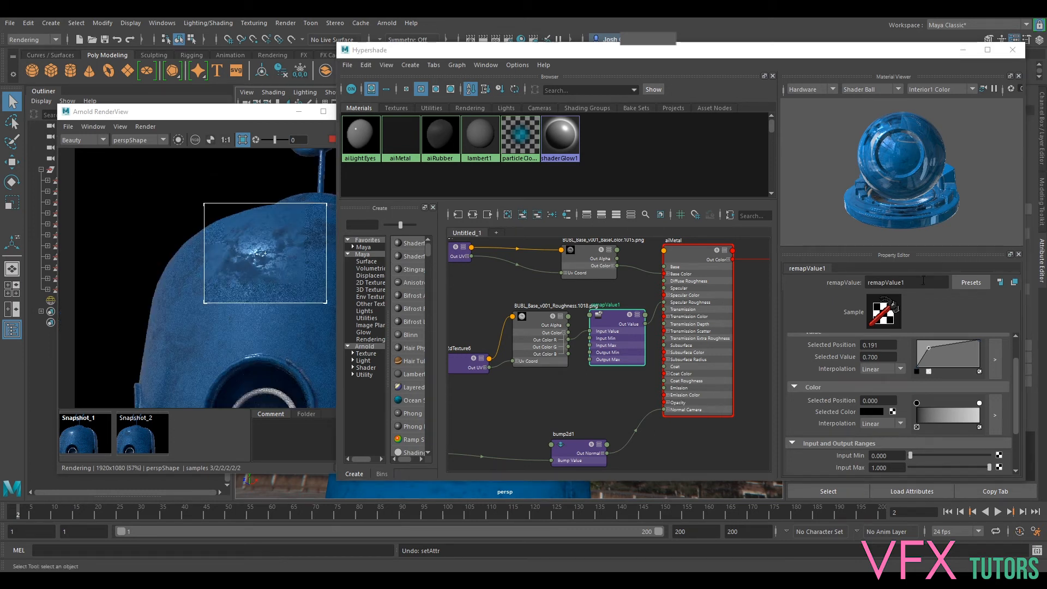
- Select the aiMetal node, move Hypershade aside to uncover the viewport, and turn off the render's crop region
{"action": "left_click", "coordinate": [678, 265]}
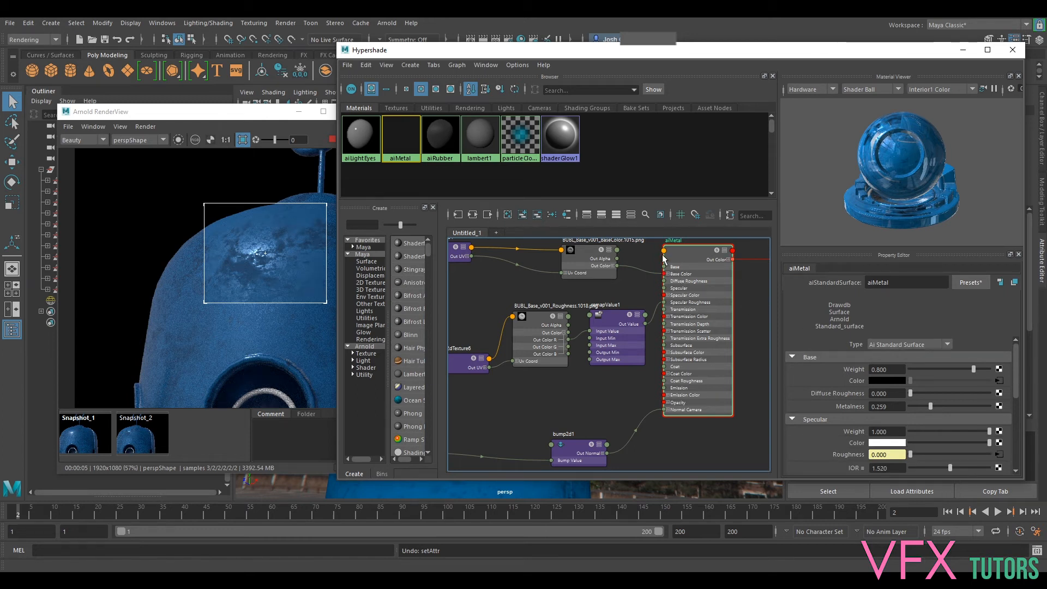
{"action": "left_click", "coordinate": [247, 218]}
{"action": "scroll", "coordinate": [274, 245], "scroll_direction": "down", "scroll_amount": 3}
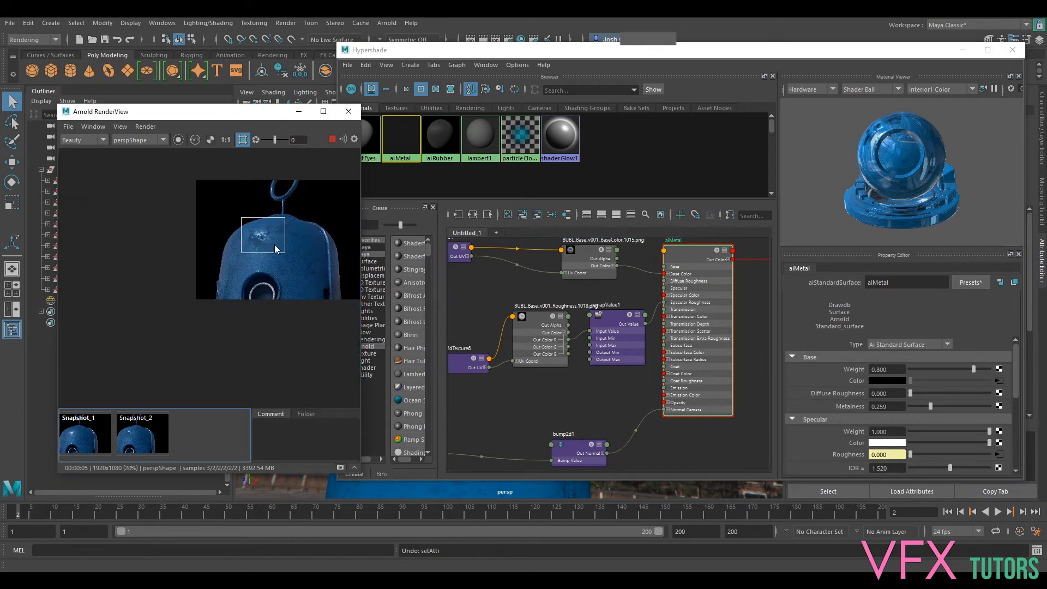
{"action": "left_click_drag", "start_coordinate": [557, 50], "coordinate": [687, 116]}
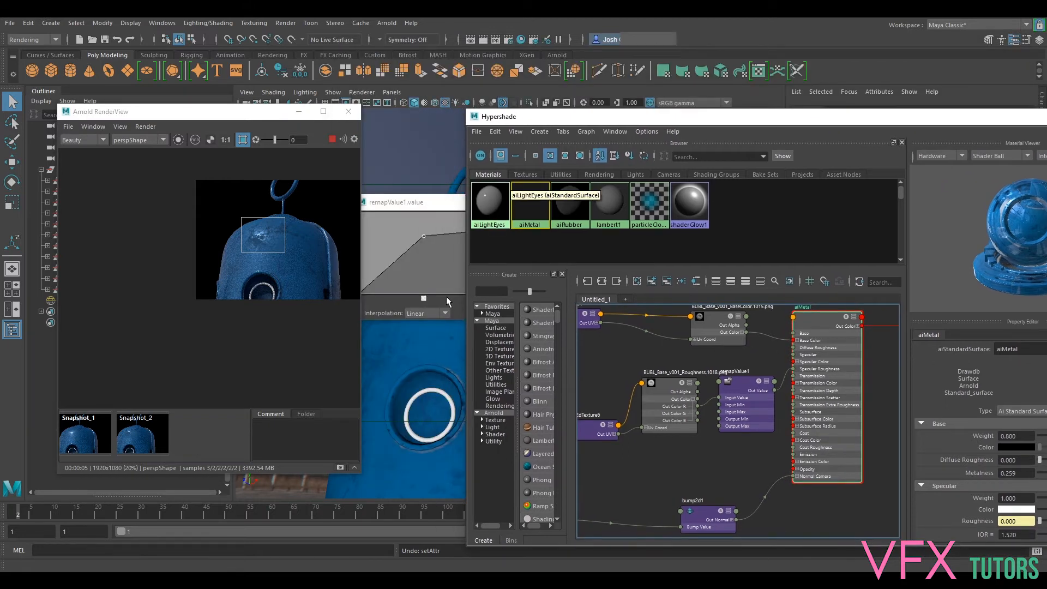
{"action": "left_click", "coordinate": [244, 140]}
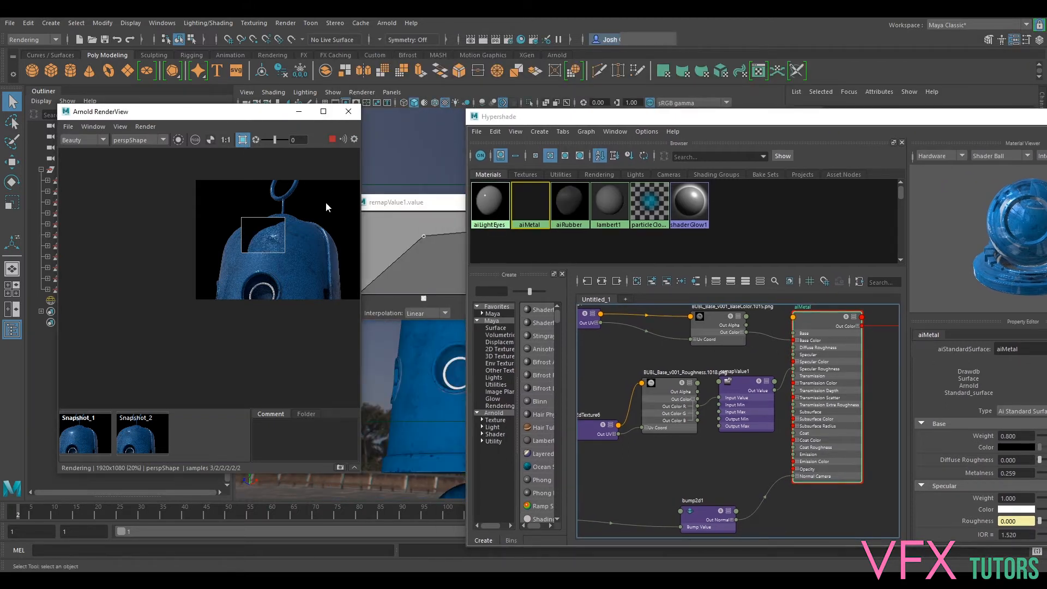
- Close the enlarged remapValue curve editor and reframe the perspective camera on the robot's head and upper body for the live render
{"action": "left_click", "coordinate": [422, 362]}
{"action": "middle_click_drag", "start_coordinate": [448, 177], "coordinate": [423, 114], "text": "alt"}
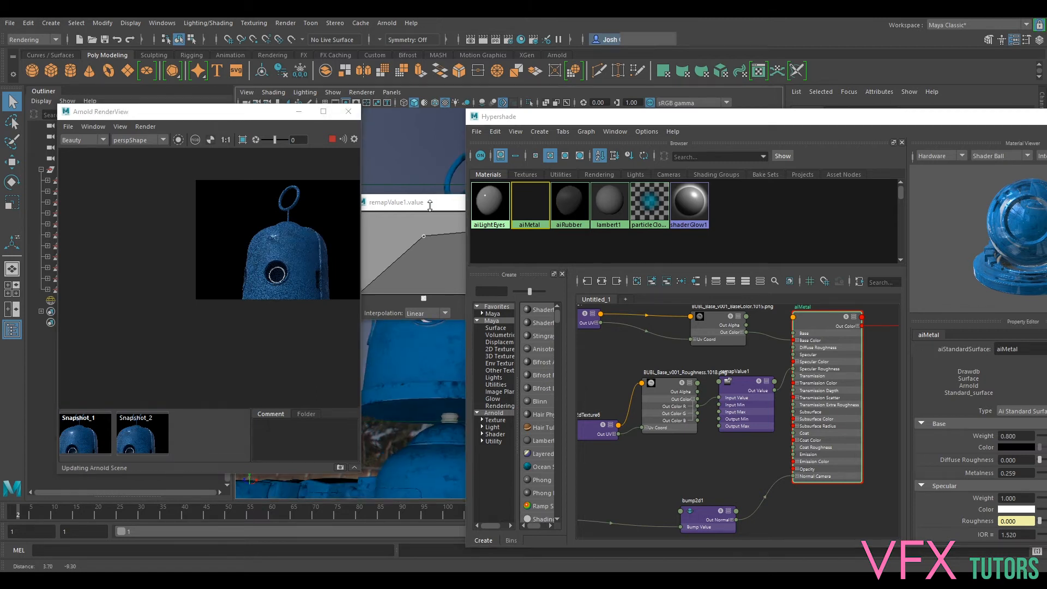
{"action": "left_click_drag", "start_coordinate": [428, 205], "coordinate": [620, 208]}
{"action": "left_click", "coordinate": [884, 204]}
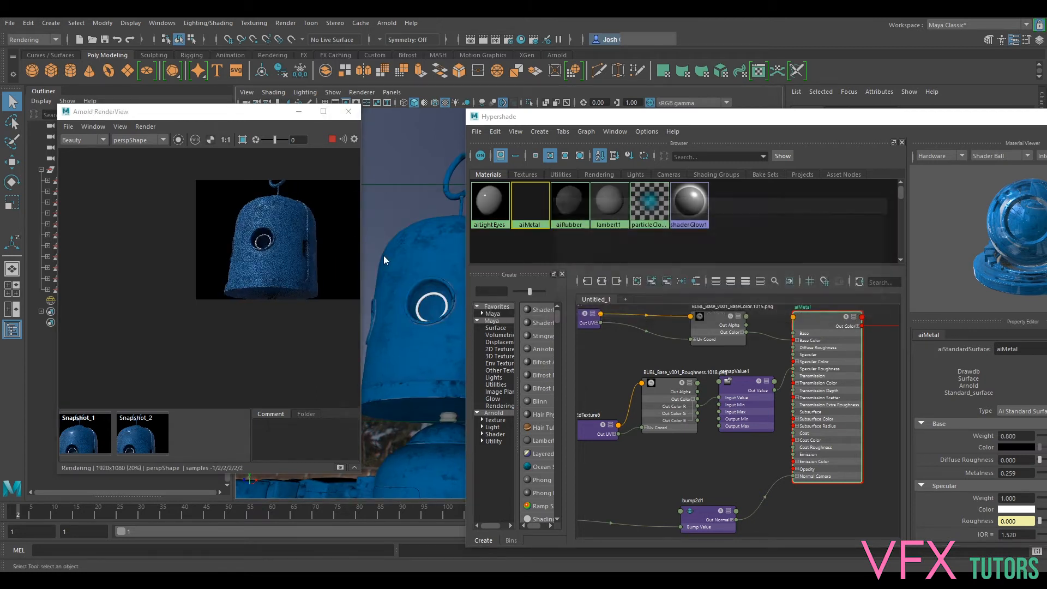
{"action": "left_click_drag", "start_coordinate": [428, 300], "coordinate": [410, 263], "text": "alt"}
{"action": "scroll", "coordinate": [270, 232], "scroll_direction": "up", "scroll_amount": 7}
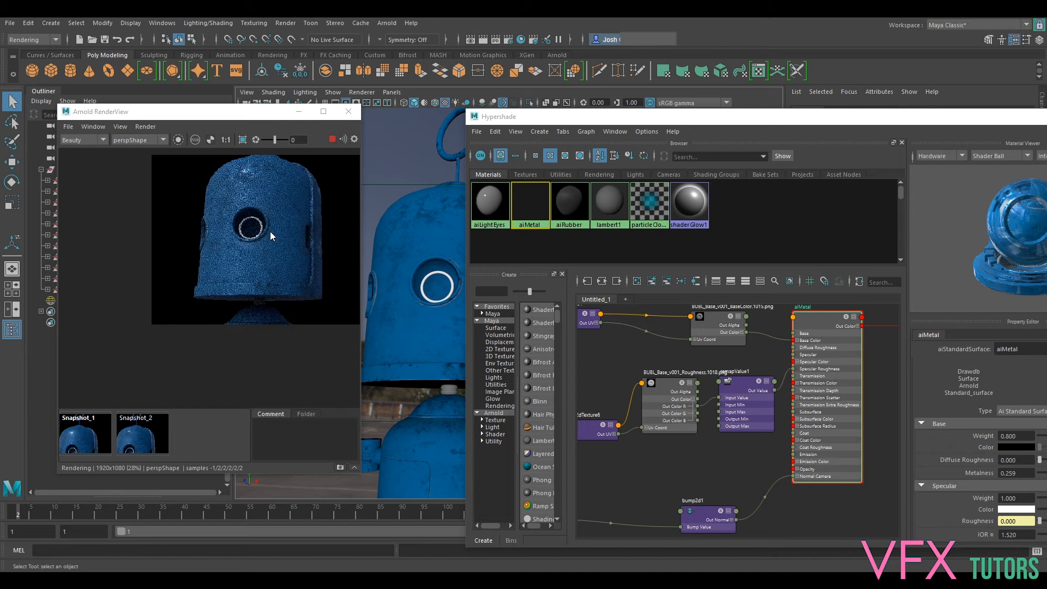
- Space out the place2dTexture6 and Roughness file nodes, and move the remapValue curve point to position 0.243, value 0.600
{"action": "middle_click_drag", "start_coordinate": [211, 204], "coordinate": [325, 326]}
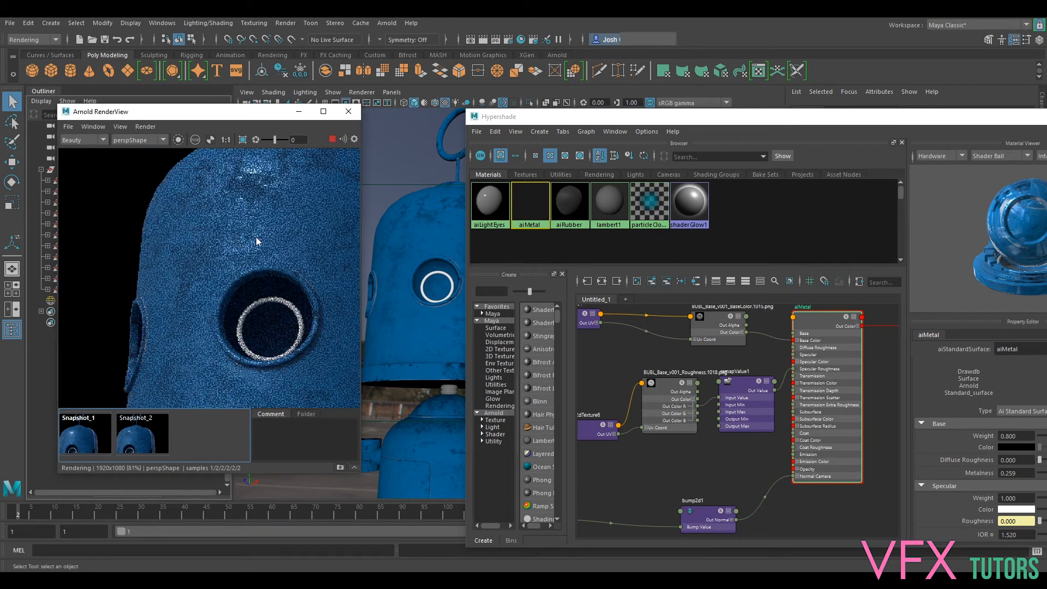
{"action": "scroll", "coordinate": [270, 246], "scroll_direction": "down", "scroll_amount": 2}
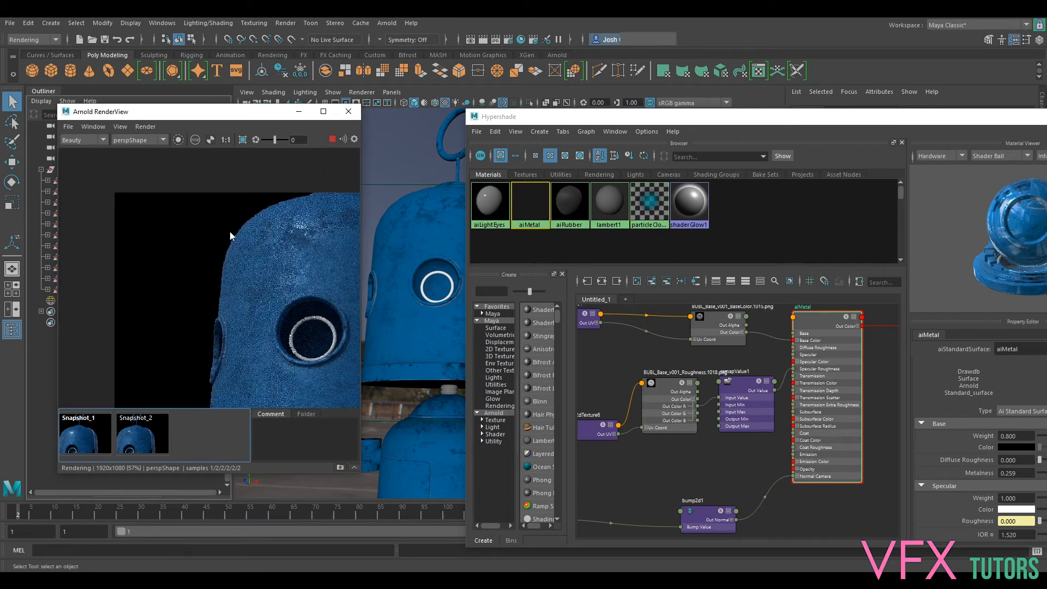
{"action": "middle_click_drag", "start_coordinate": [231, 231], "coordinate": [182, 215]}
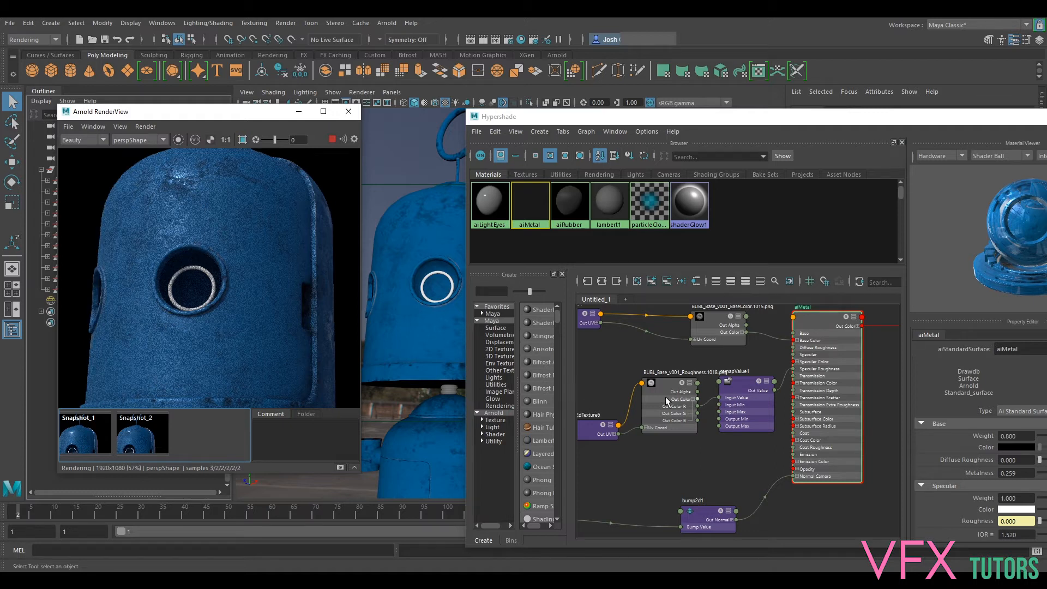
{"action": "left_click_drag", "start_coordinate": [590, 427], "coordinate": [571, 409]}
{"action": "left_click_drag", "start_coordinate": [674, 384], "coordinate": [666, 384]}
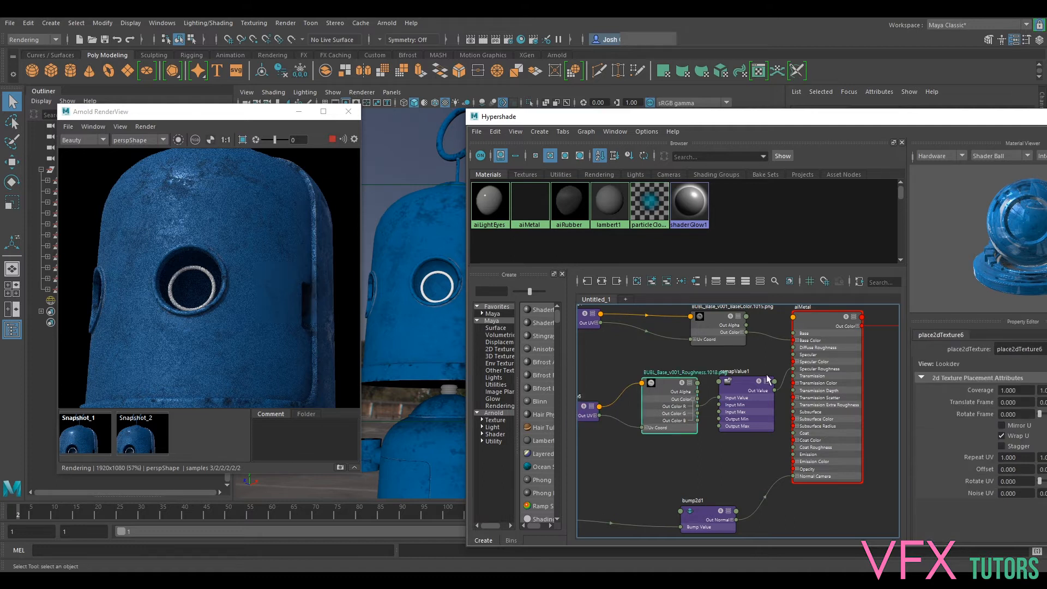
{"action": "left_click", "coordinate": [740, 381]}
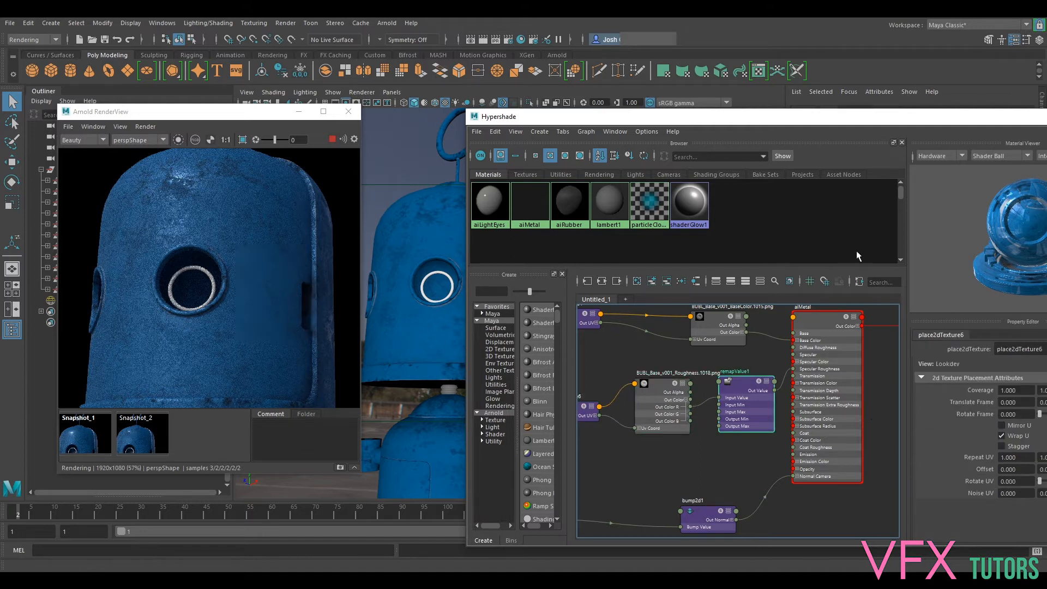
{"action": "left_click_drag", "start_coordinate": [833, 117], "coordinate": [721, 88]}
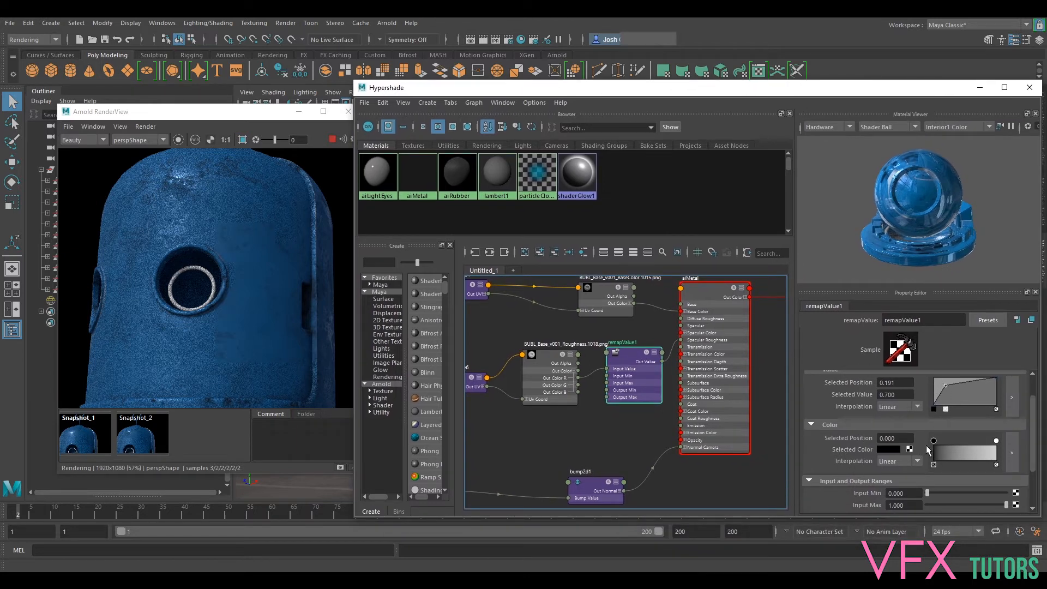
{"action": "mouse_move", "coordinate": [947, 386]}
{"action": "left_mouse_down"}
{"action": "mouse_move", "coordinate": [956, 394]}
{"action": "mouse_move", "coordinate": [948, 387]}
{"action": "left_mouse_up"}
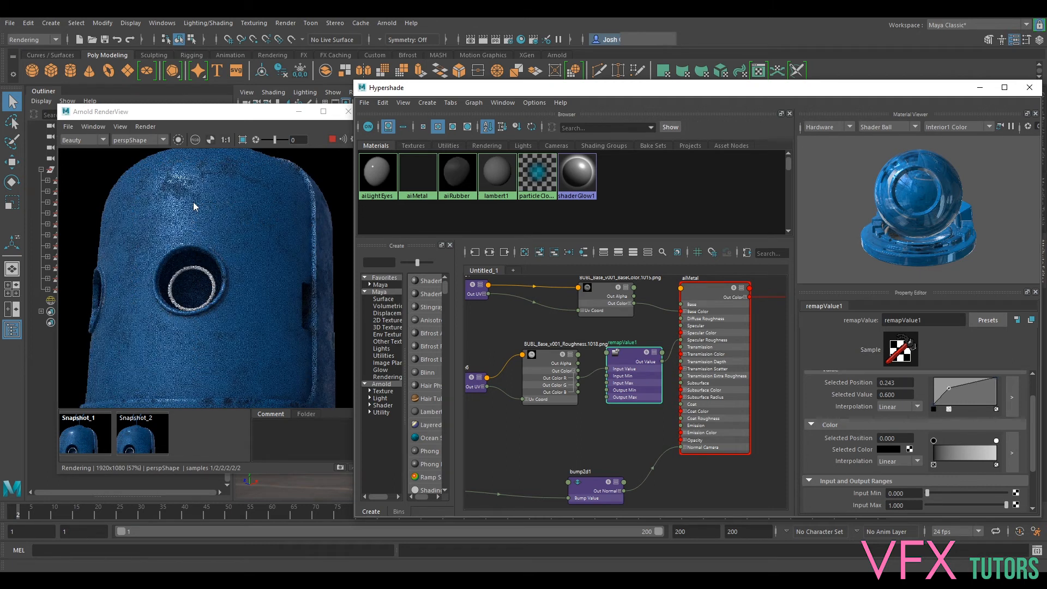
- Check aiMetal's Metalness setting, try remapValue's Input Min at 0.119, and reset it to 0.000
{"action": "left_click", "coordinate": [706, 299]}
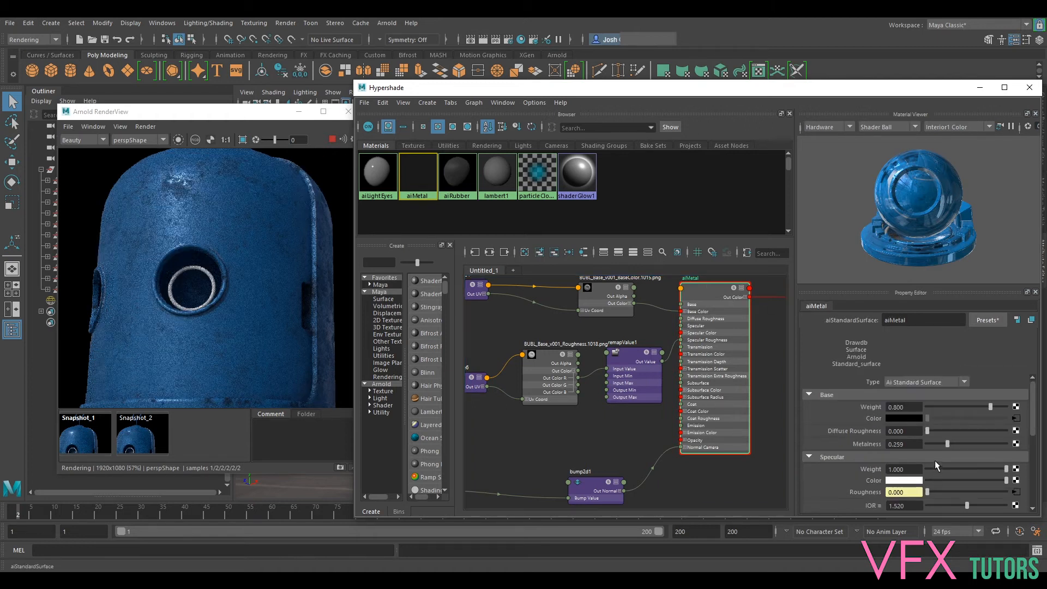
{"action": "left_click", "coordinate": [953, 443]}
{"action": "left_click", "coordinate": [642, 364]}
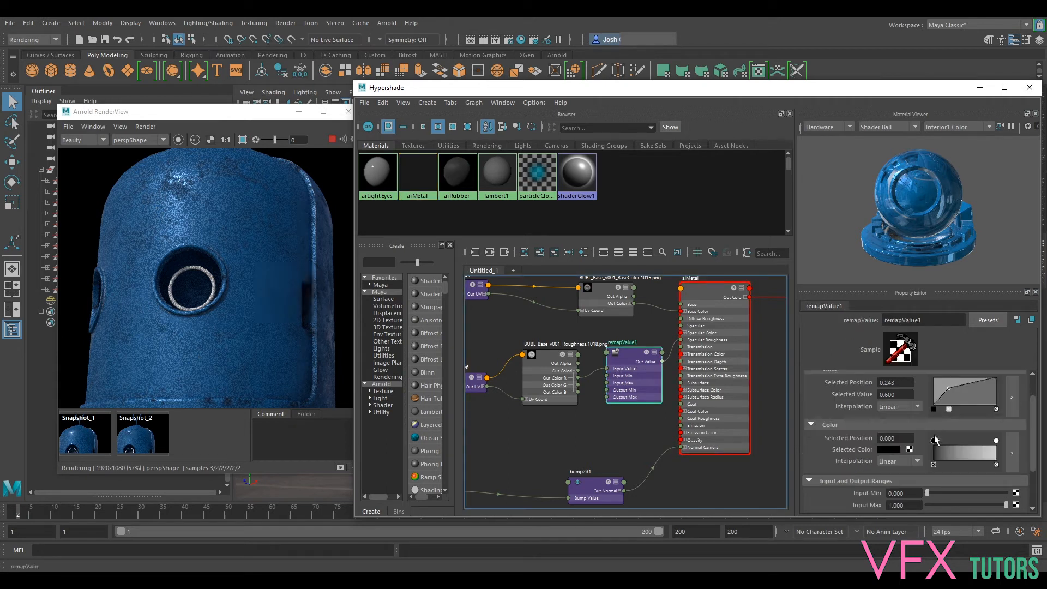
{"action": "left_click_drag", "start_coordinate": [928, 492], "coordinate": [937, 493]}
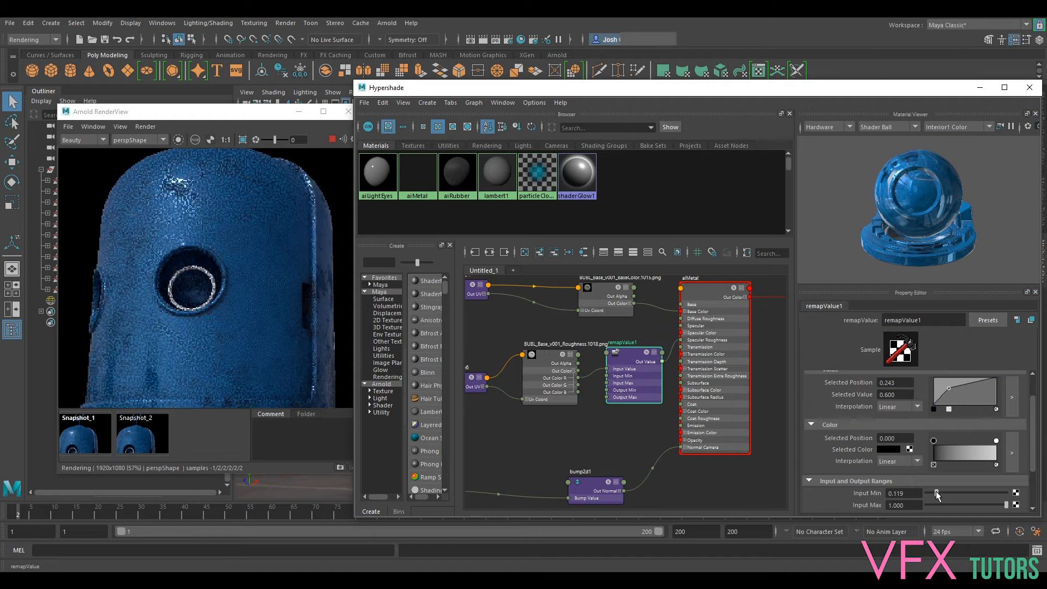
{"action": "left_click_drag", "start_coordinate": [936, 494], "coordinate": [927, 493]}
- Open the enlarged remapValue curve editor, try the curve point at position 0.731, value 0.550, and set it to position 0.585, value 0.808
{"action": "left_click_drag", "start_coordinate": [947, 388], "coordinate": [948, 389]}
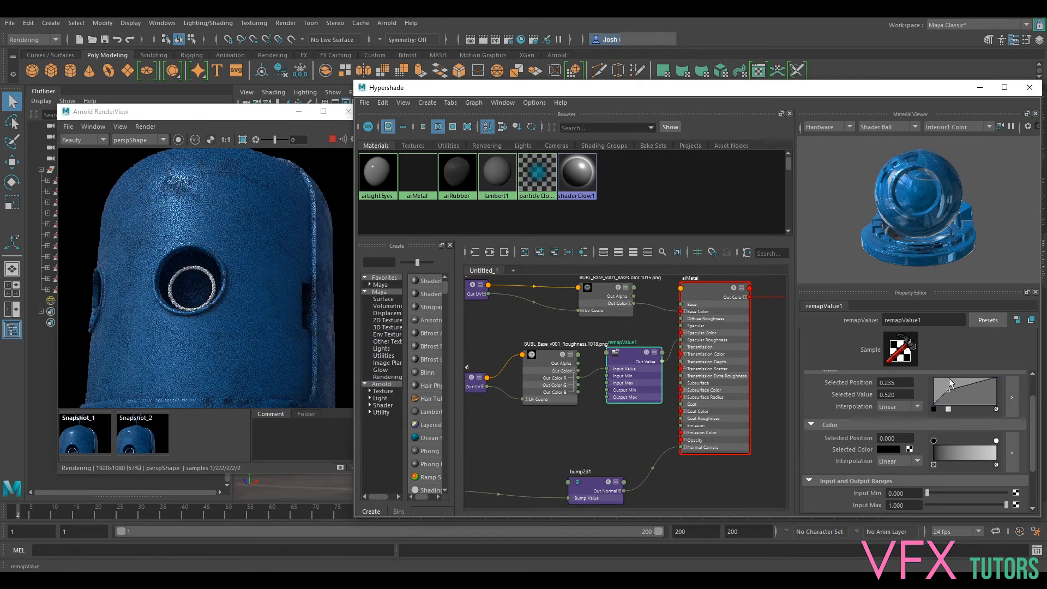
{"action": "left_click", "coordinate": [1012, 397]}
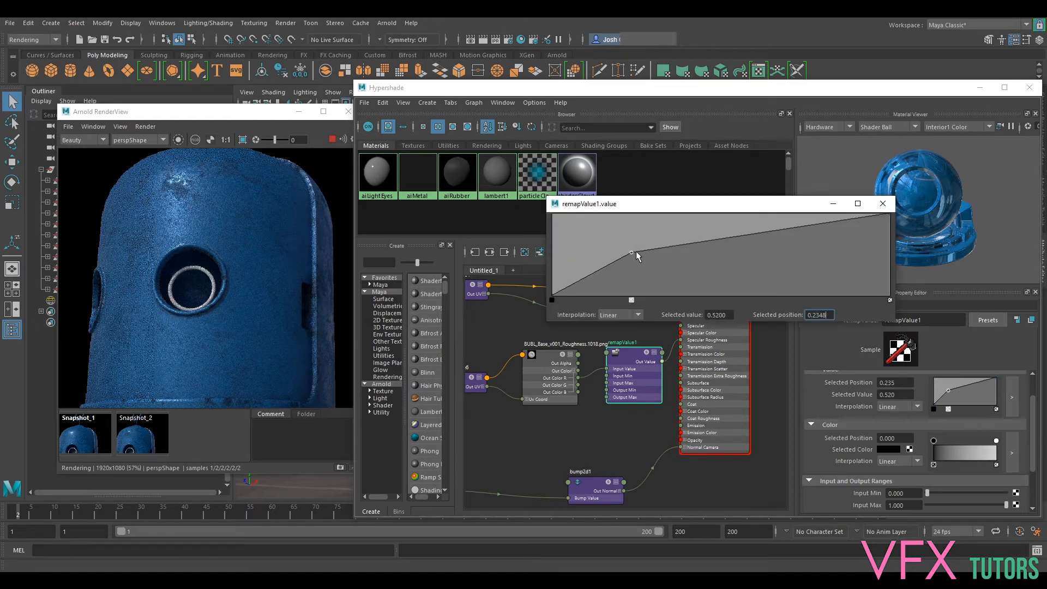
{"action": "left_click_drag", "start_coordinate": [633, 253], "coordinate": [642, 264]}
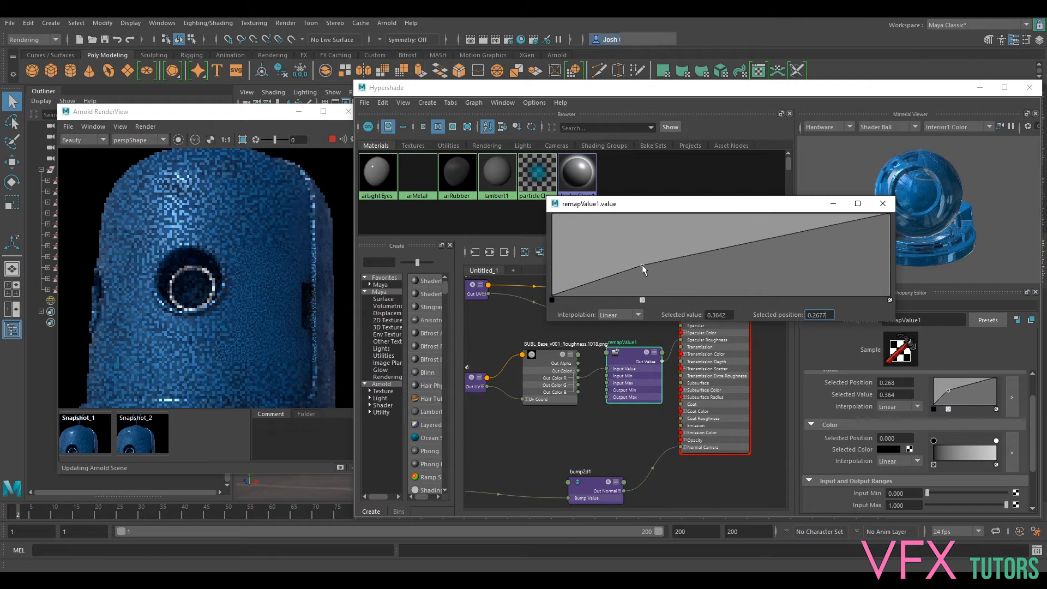
{"action": "left_click_drag", "start_coordinate": [643, 264], "coordinate": [783, 229]}
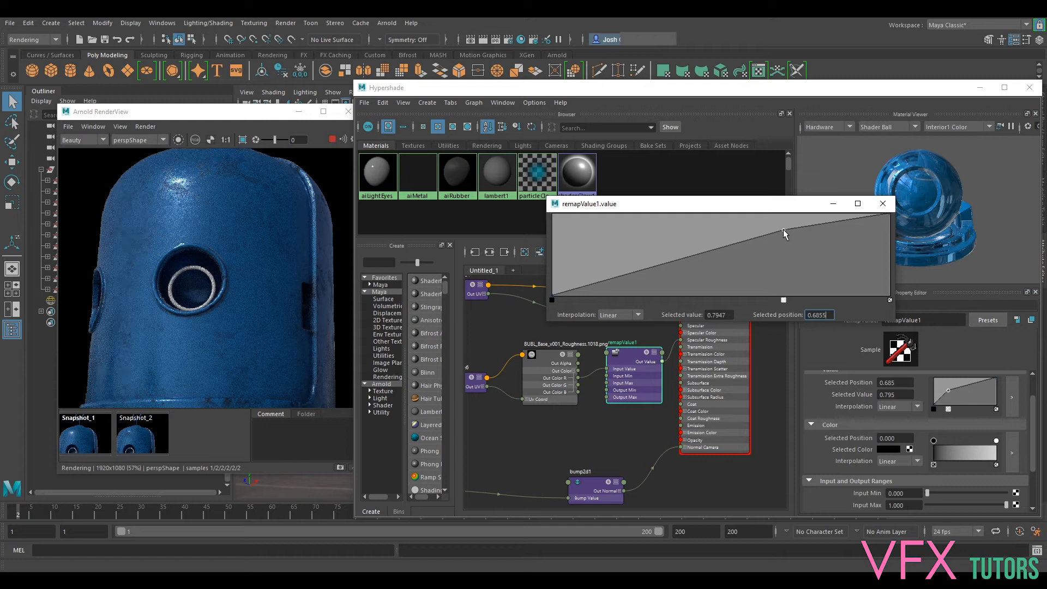
{"action": "left_click_drag", "start_coordinate": [783, 230], "coordinate": [799, 250]}
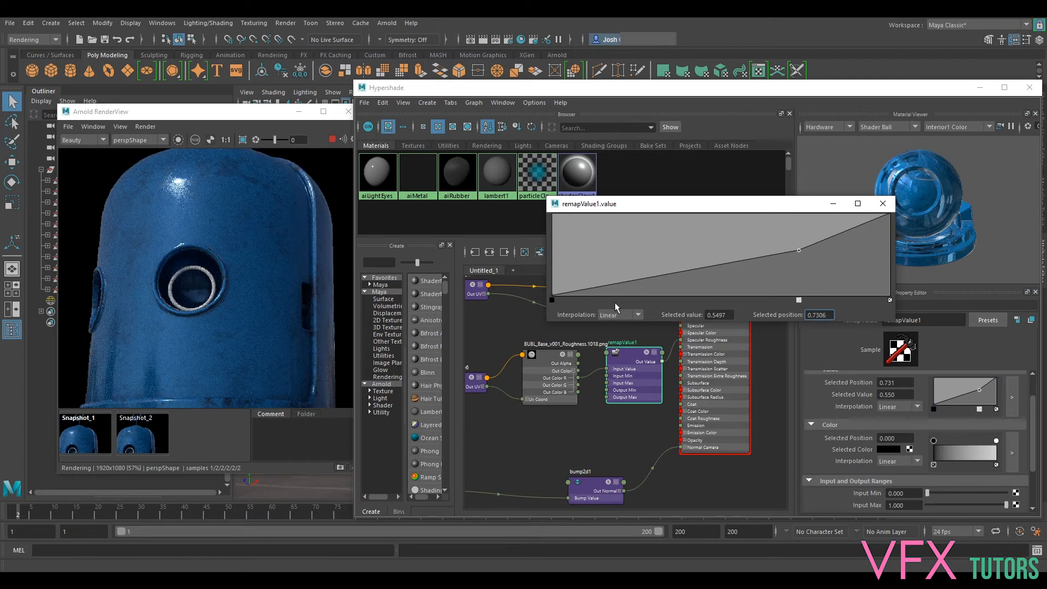
{"action": "left_click_drag", "start_coordinate": [797, 251], "coordinate": [749, 228]}
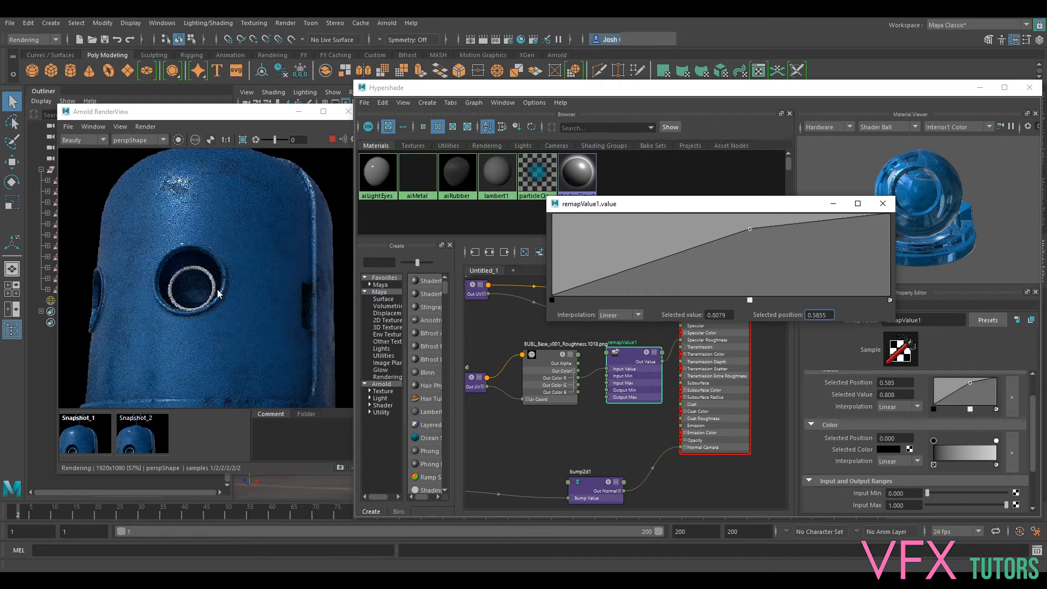
- Examine the highlight and surface detail on the robot's forehead in the live render, up close and from farther out
{"action": "scroll", "coordinate": [198, 263], "scroll_direction": "down", "scroll_amount": 2}
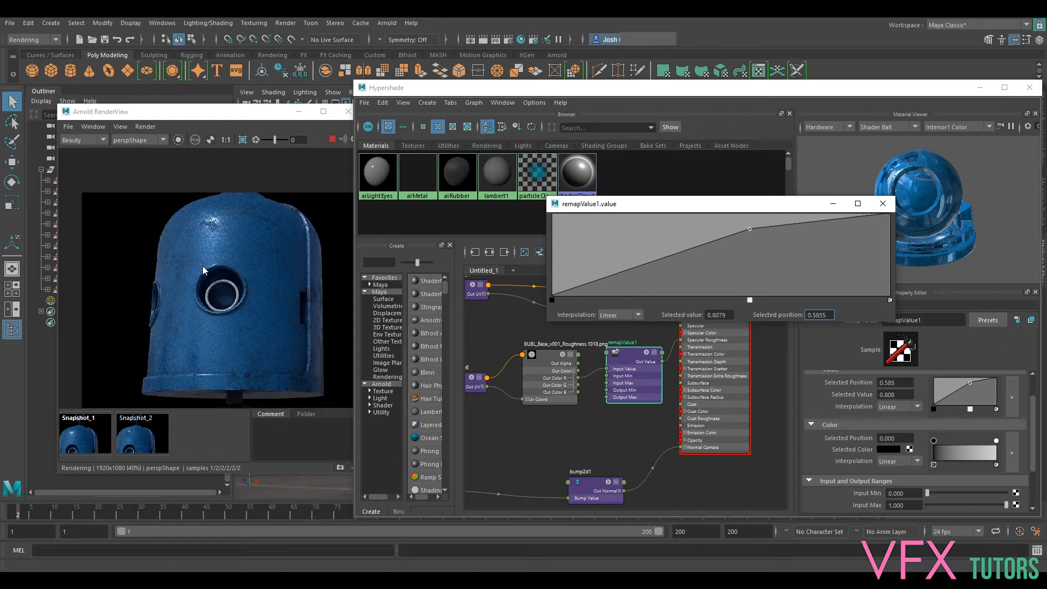
{"action": "scroll", "coordinate": [221, 240], "scroll_direction": "up", "scroll_amount": 2}
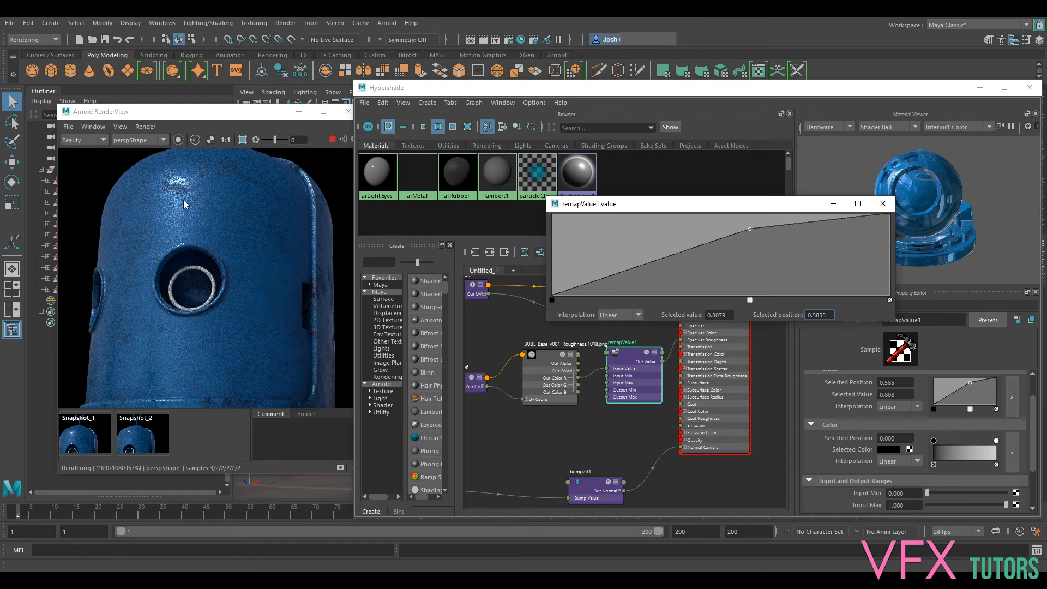
{"action": "left_click", "coordinate": [221, 277]}
{"action": "scroll", "coordinate": [206, 231], "scroll_direction": "up", "scroll_amount": 2}
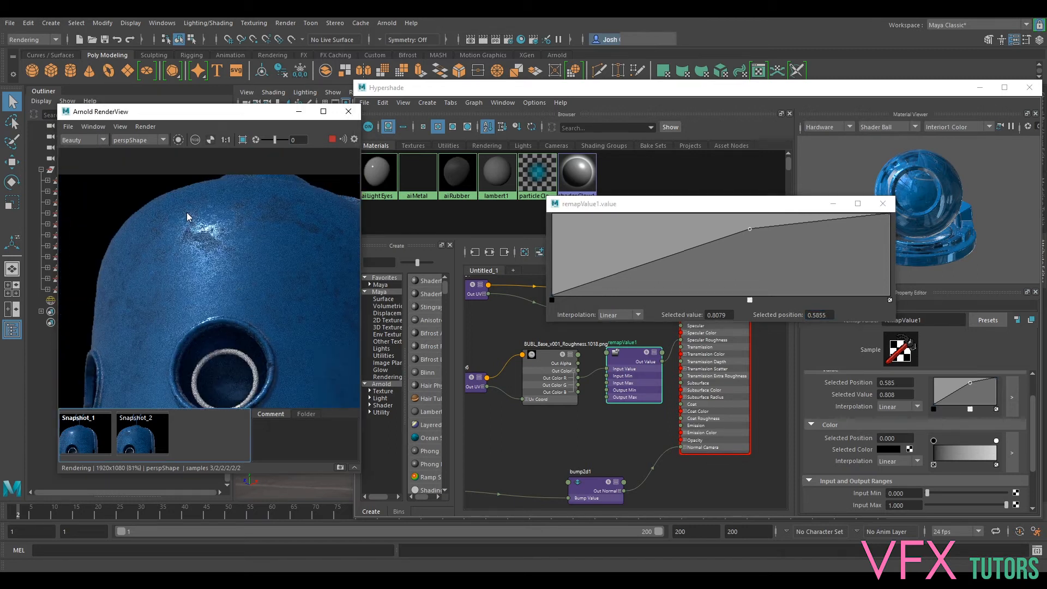
{"action": "scroll", "coordinate": [187, 212], "scroll_direction": "up", "scroll_amount": 1}
{"action": "middle_click_drag", "start_coordinate": [198, 254], "coordinate": [230, 307]}
{"action": "scroll", "coordinate": [227, 293], "scroll_direction": "up", "scroll_amount": 1}
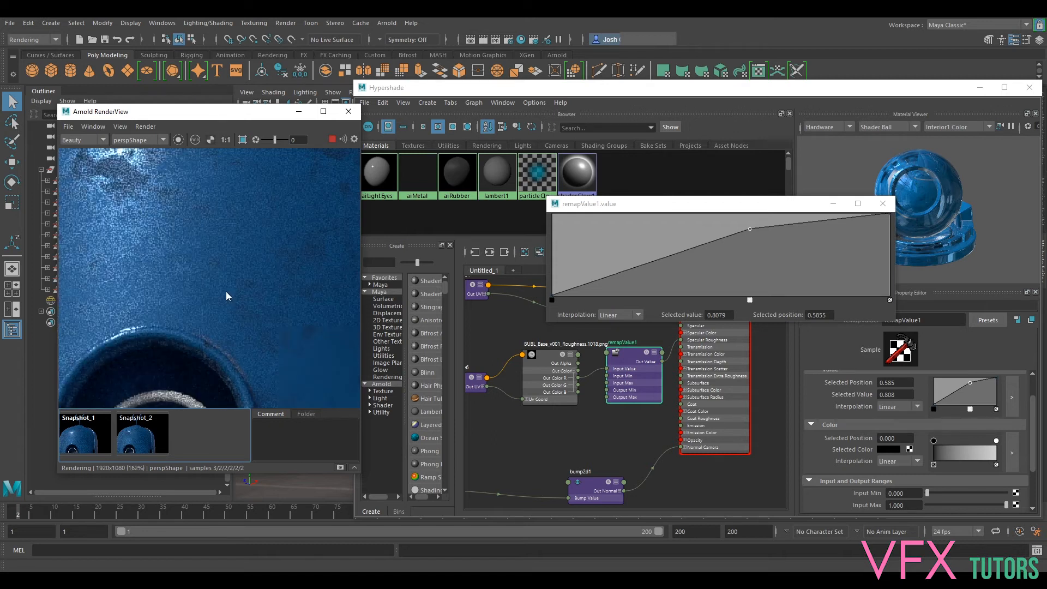
{"action": "middle_click_drag", "start_coordinate": [158, 248], "coordinate": [221, 299]}
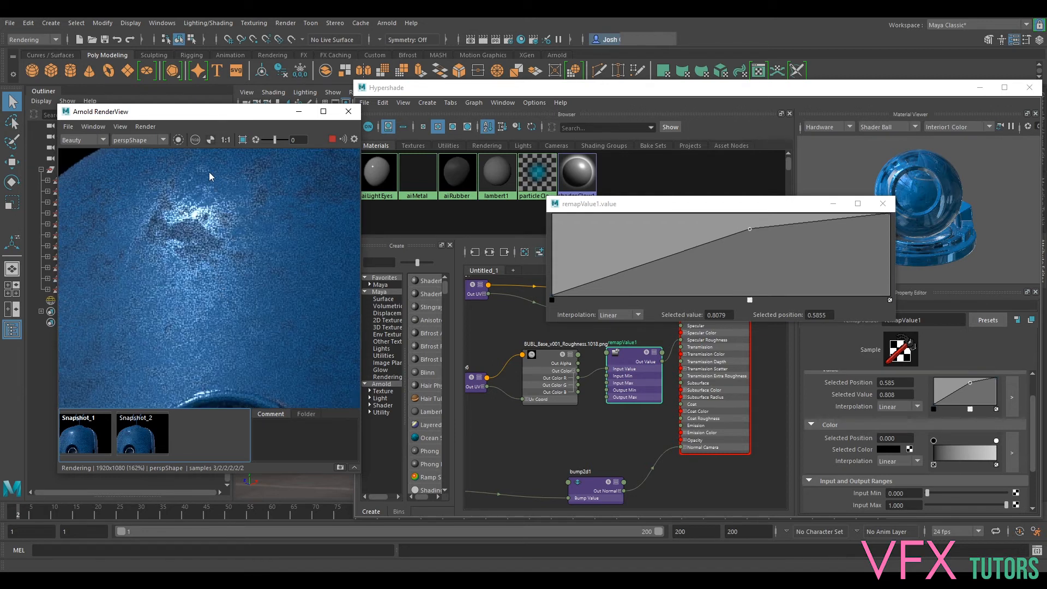
- Limit the live render to a crop region around the forehead highlight and inspect its roughness breakup
{"action": "left_click_drag", "start_coordinate": [115, 168], "coordinate": [261, 299]}
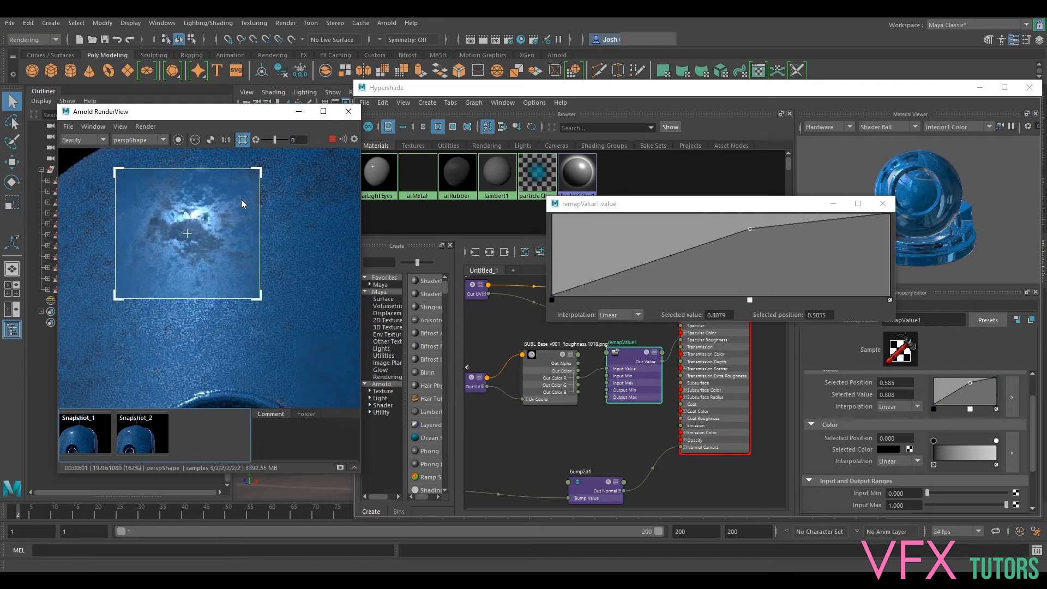
{"action": "scroll", "coordinate": [203, 218], "scroll_direction": "up", "scroll_amount": 2}
{"action": "middle_click_drag", "start_coordinate": [202, 215], "coordinate": [332, 327]}
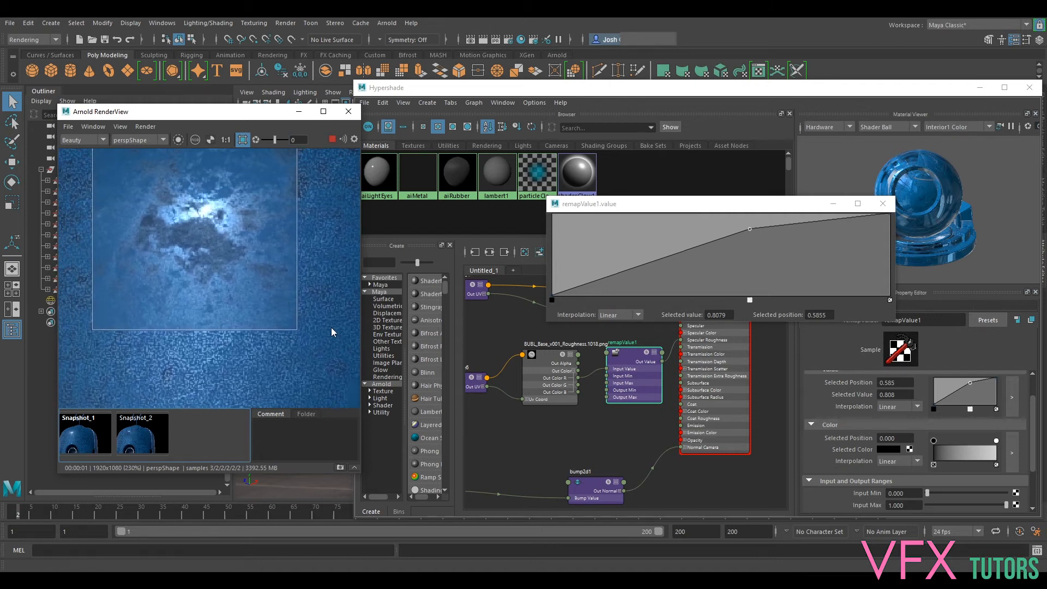
{"action": "middle_click_drag", "start_coordinate": [232, 189], "coordinate": [241, 220]}
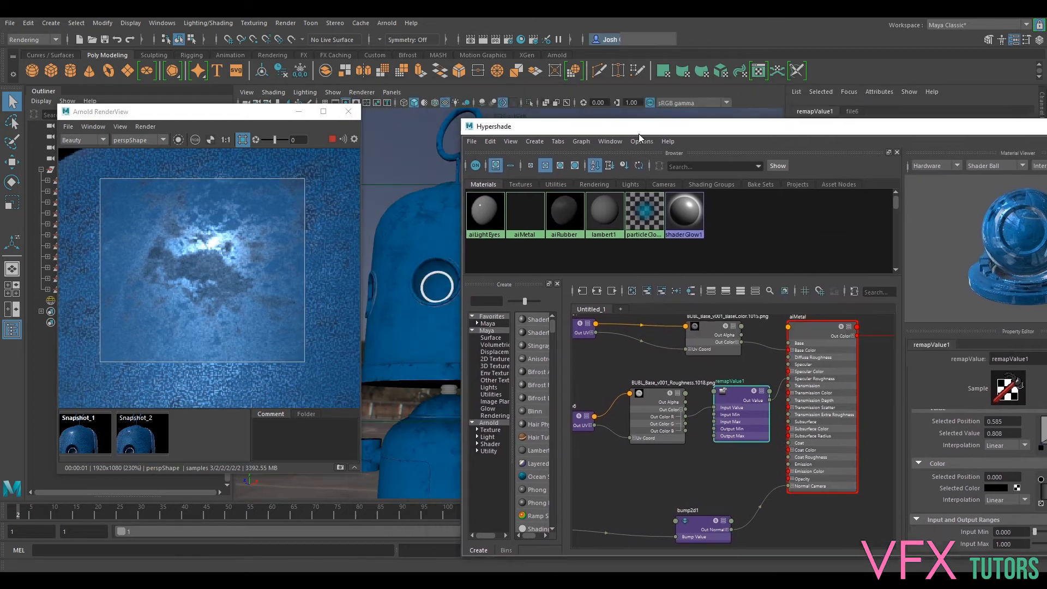
- Move Hypershade aside to uncover the viewport, and orbit the perspective camera around the head to test the cropped highlight
{"action": "left_click_drag", "start_coordinate": [640, 134], "coordinate": [715, 143]}
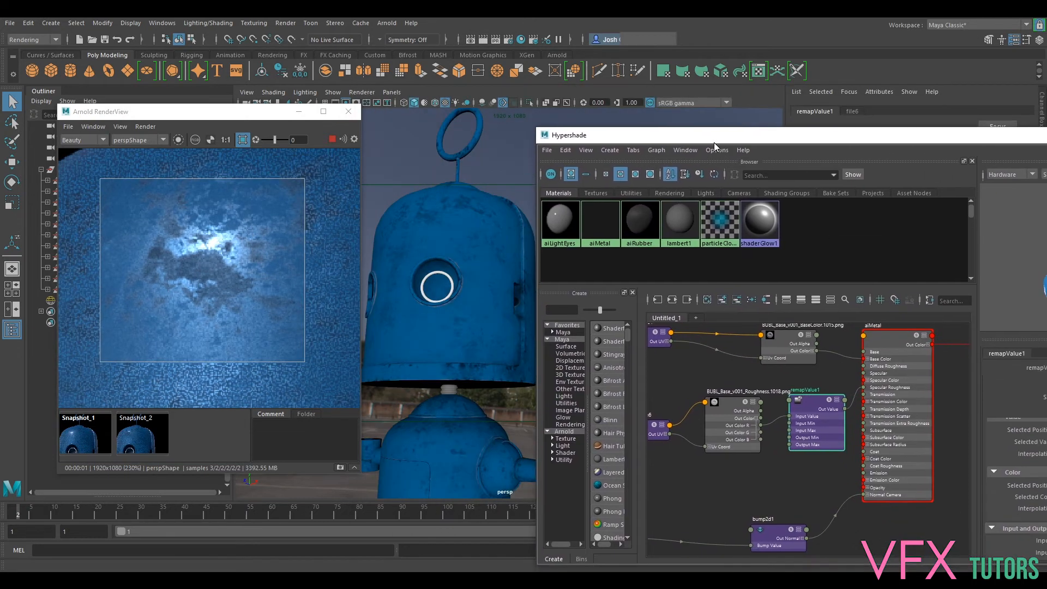
{"action": "left_click_drag", "start_coordinate": [465, 283], "coordinate": [463, 279], "text": "alt"}
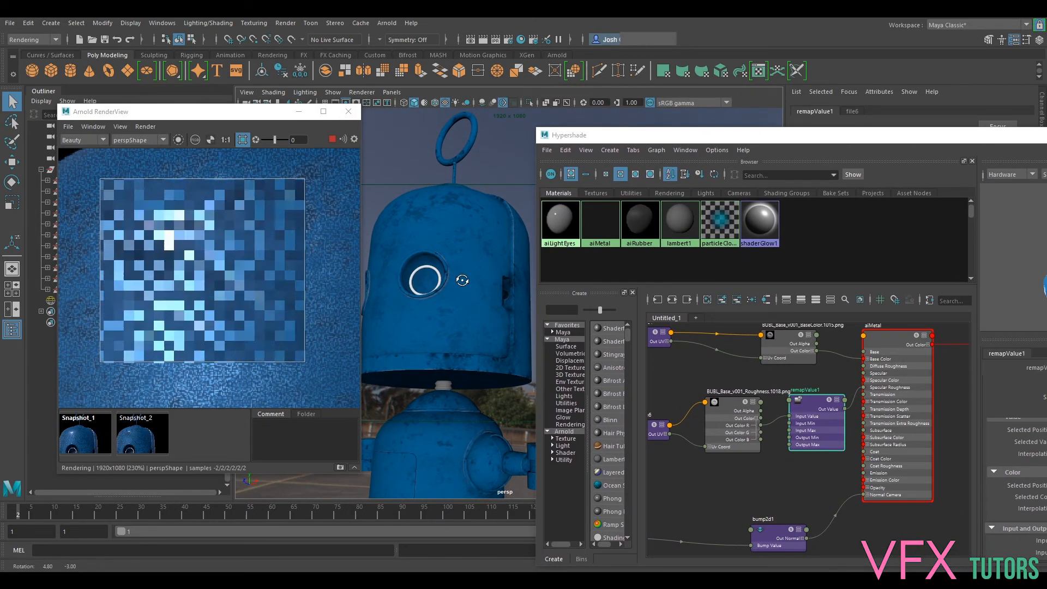
{"action": "left_click_drag", "start_coordinate": [450, 316], "coordinate": [456, 315], "text": "alt"}
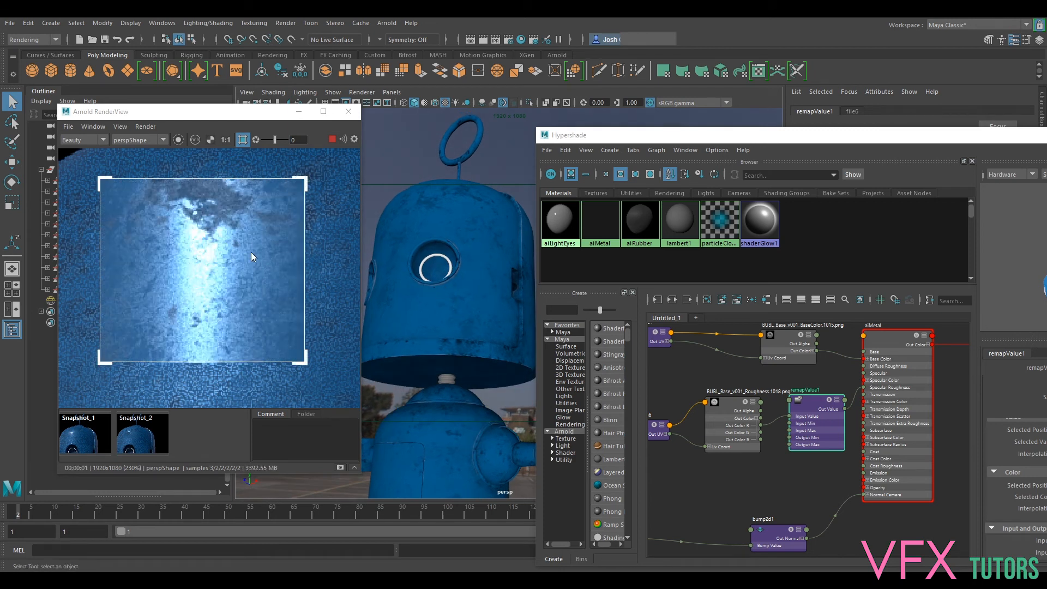
- Reframe the perspective camera on the robot's head and upper body, fit the render in its window, and turn off the crop region
{"action": "scroll", "coordinate": [276, 264], "scroll_direction": "down", "scroll_amount": 2}
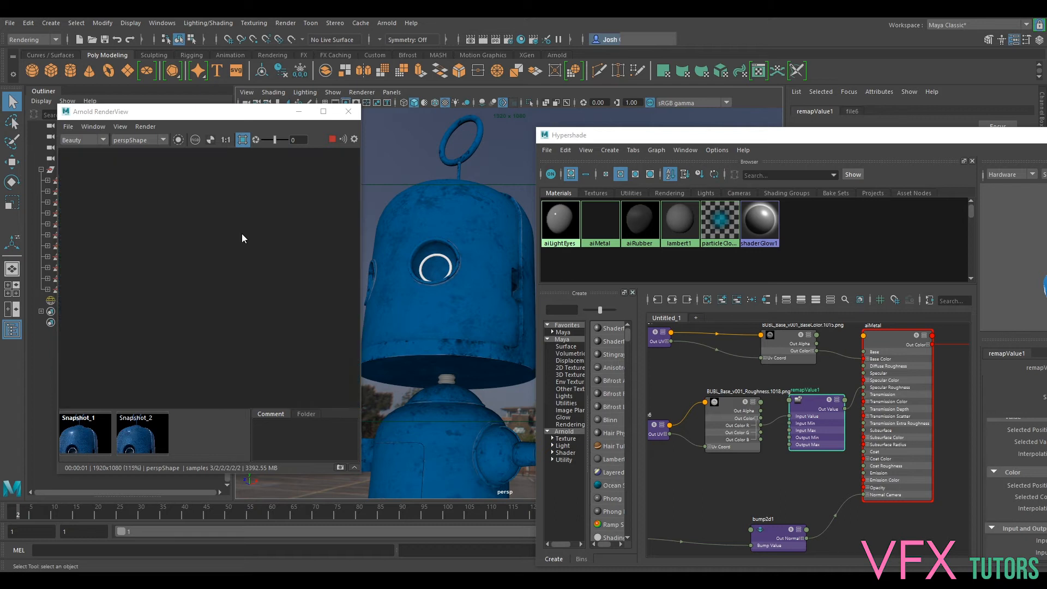
{"action": "key", "text": "f"}
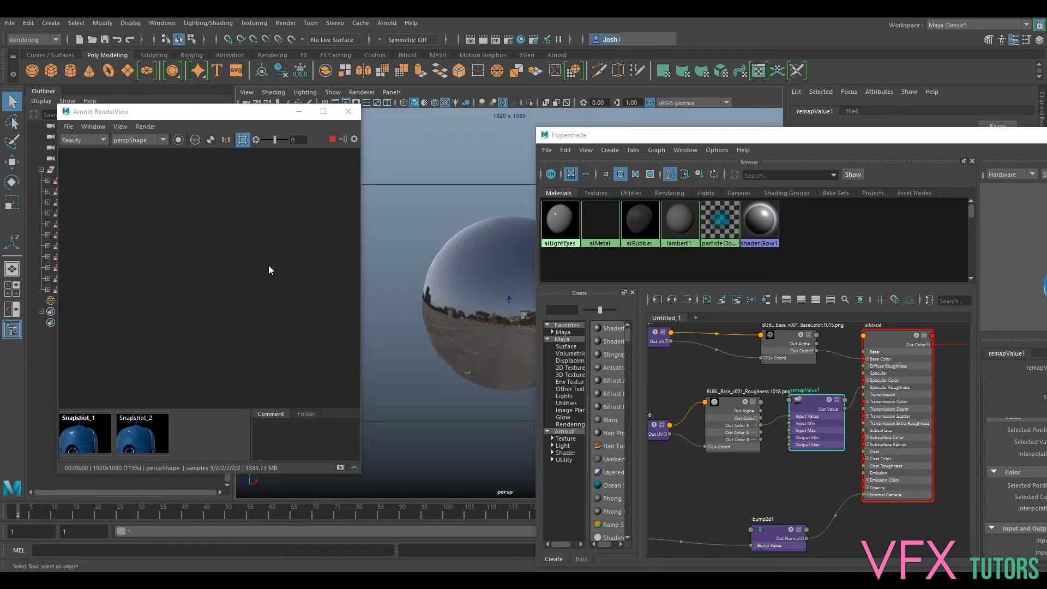
{"action": "scroll", "coordinate": [487, 273], "scroll_direction": "up", "scroll_amount": 14}
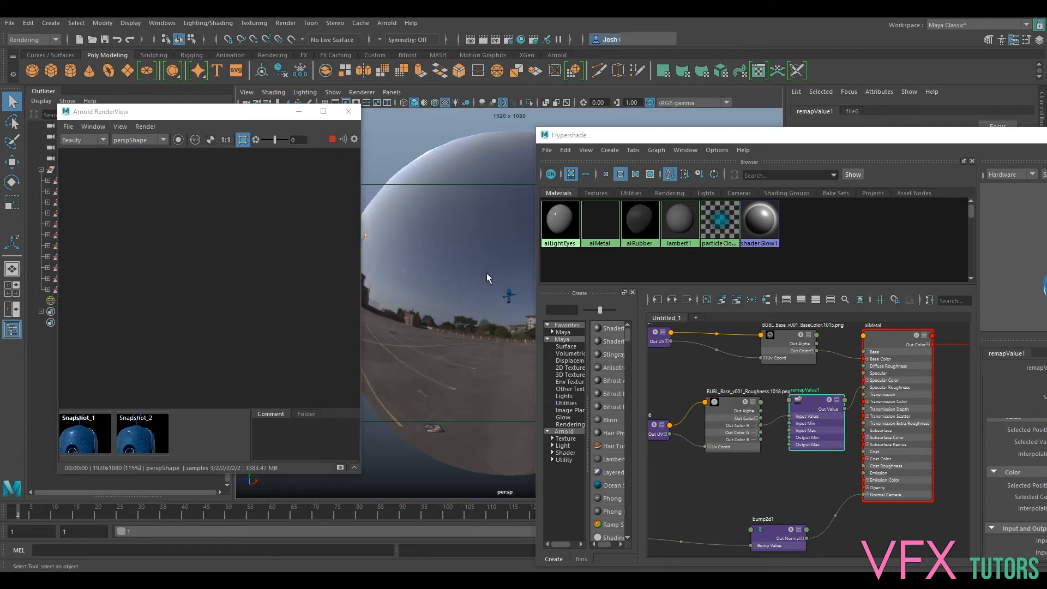
{"action": "left_click_drag", "start_coordinate": [471, 238], "coordinate": [469, 291], "text": "alt"}
{"action": "middle_click_drag", "start_coordinate": [448, 239], "coordinate": [432, 376], "text": "alt"}
{"action": "left_click", "coordinate": [268, 234]}
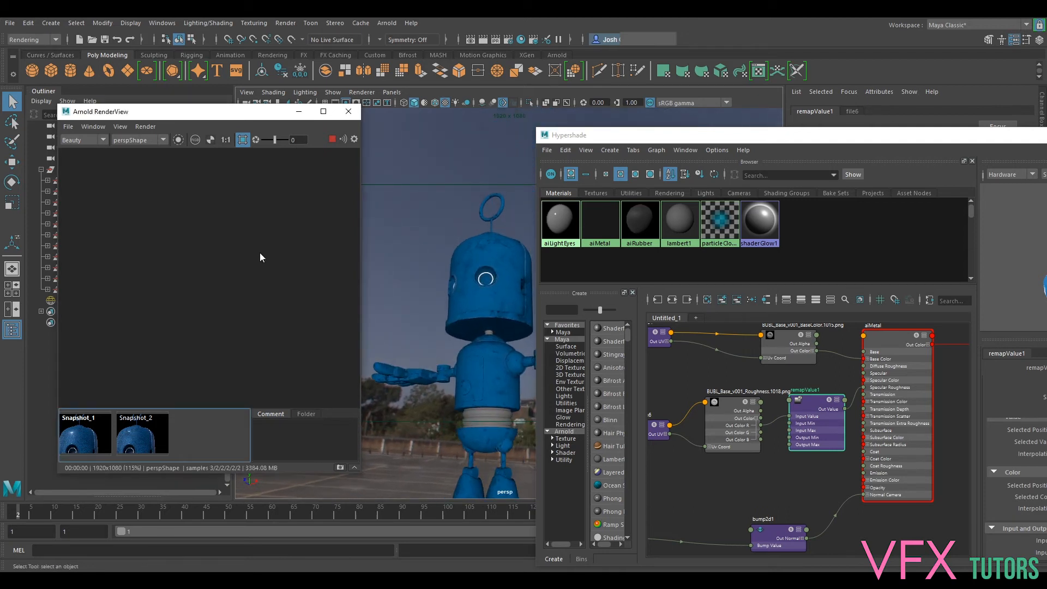
{"action": "scroll", "coordinate": [471, 251], "scroll_direction": "up", "scroll_amount": 3}
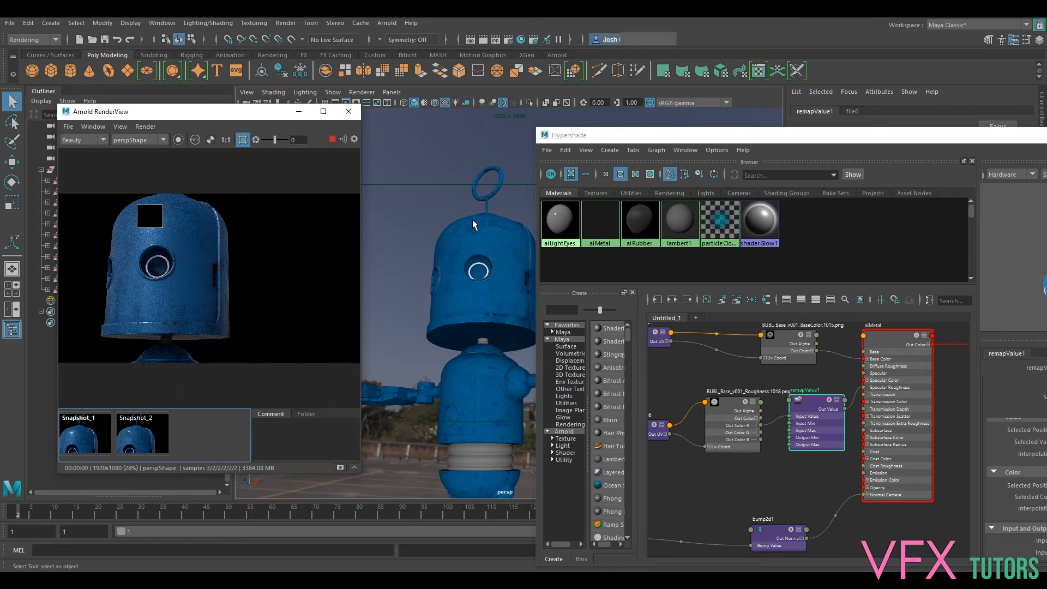
{"action": "left_click", "coordinate": [246, 147]}
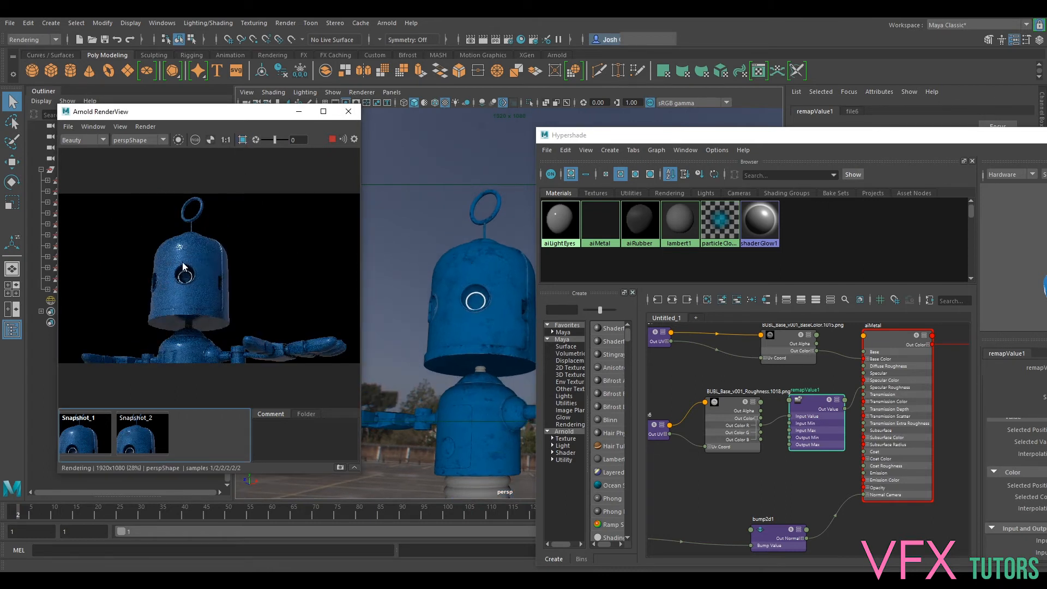
- Limit the live render to a crop region over the robot's head, and orbit the camera to check the forehead highlight up close
{"action": "scroll", "coordinate": [184, 267], "scroll_direction": "up", "scroll_amount": 3}
{"action": "left_click_drag", "start_coordinate": [211, 227], "coordinate": [275, 221]}
{"action": "left_click", "coordinate": [243, 140]}
{"action": "left_click_drag", "start_coordinate": [248, 342], "coordinate": [284, 372]}
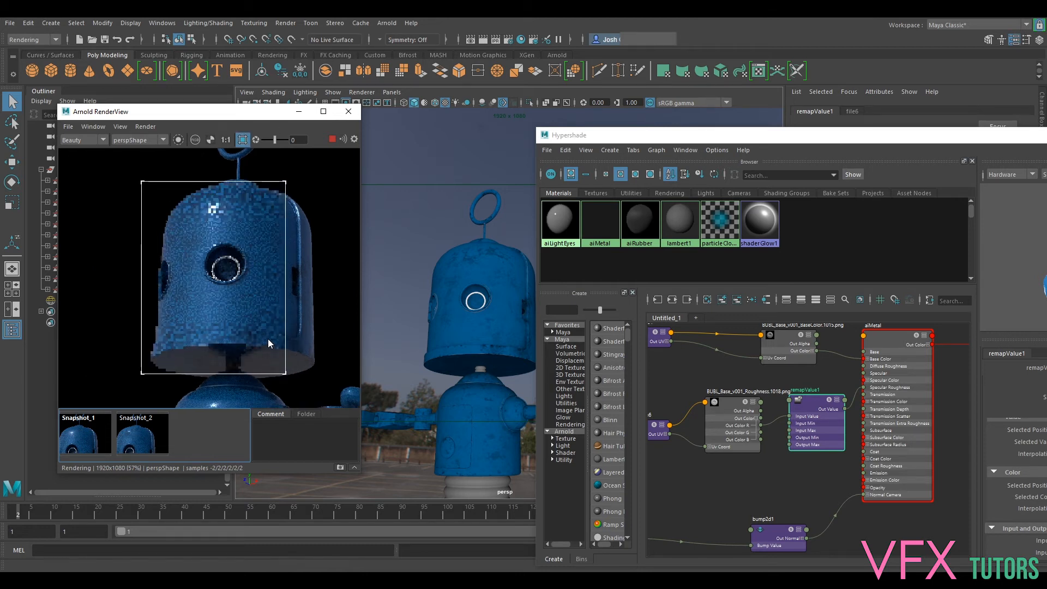
{"action": "scroll", "coordinate": [271, 273], "scroll_direction": "up", "scroll_amount": 3}
{"action": "left_click_drag", "start_coordinate": [211, 205], "coordinate": [261, 261]}
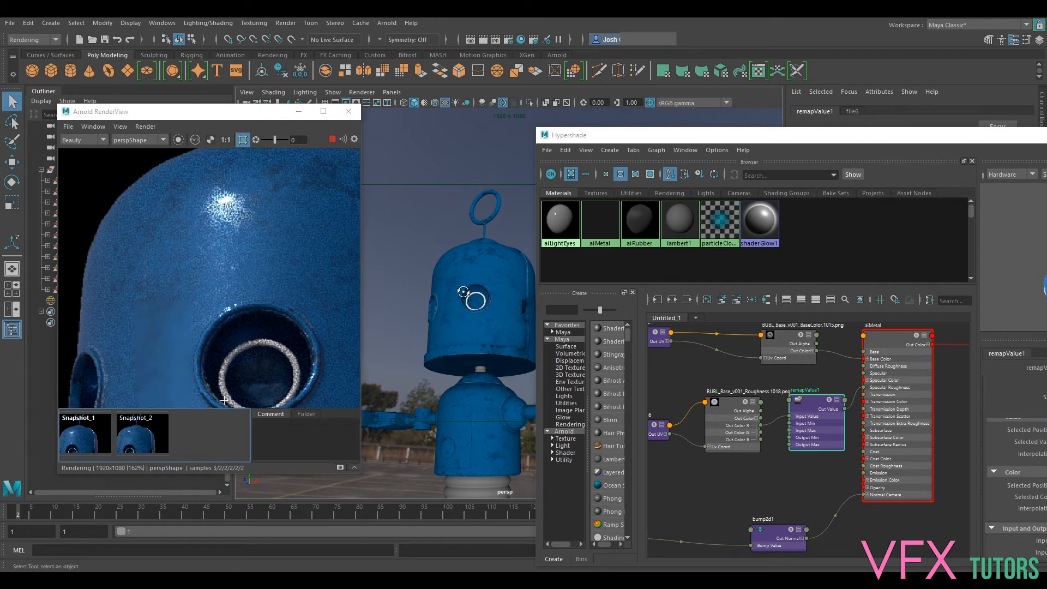
{"action": "mouse_move", "coordinate": [466, 291]}
{"action": "left_mouse_down", "text": "alt"}
{"action": "mouse_move", "coordinate": [479, 295]}
{"action": "mouse_move", "coordinate": [473, 285]}
{"action": "left_mouse_up", "text": "alt"}
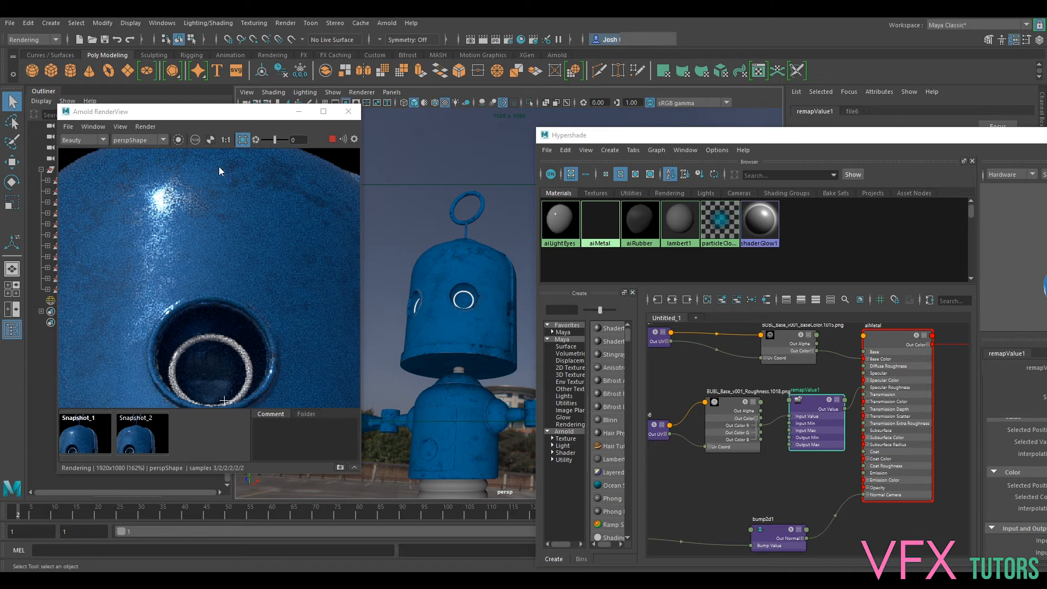
- Move Hypershade back beside the render, and replace the crop region with one covering the forehead highlight and eye socket
{"action": "left_click", "coordinate": [792, 141]}
{"action": "left_click_drag", "start_coordinate": [793, 141], "coordinate": [633, 75]}
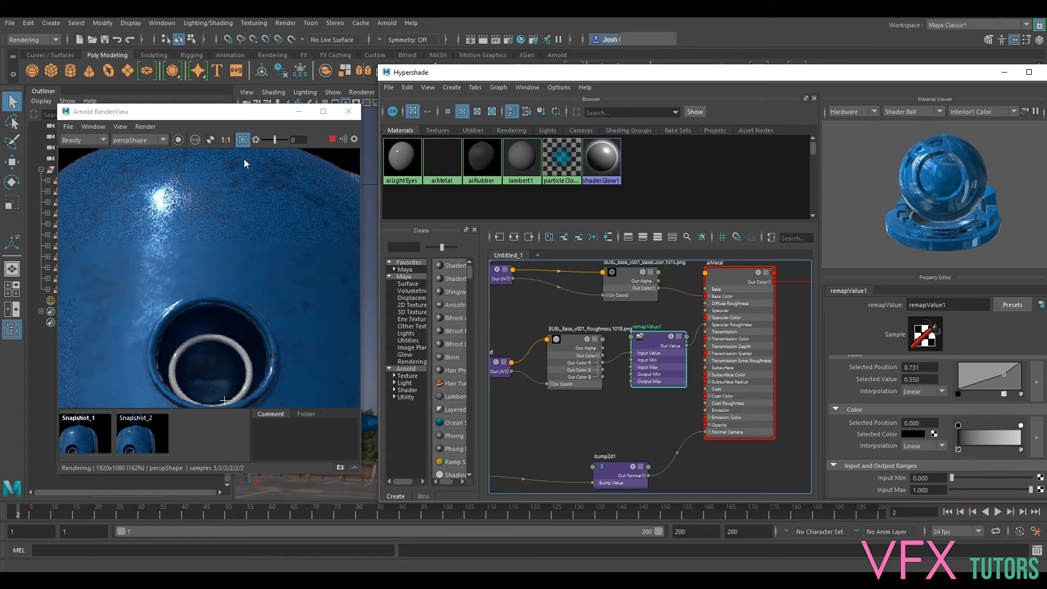
{"action": "left_click", "coordinate": [243, 140]}
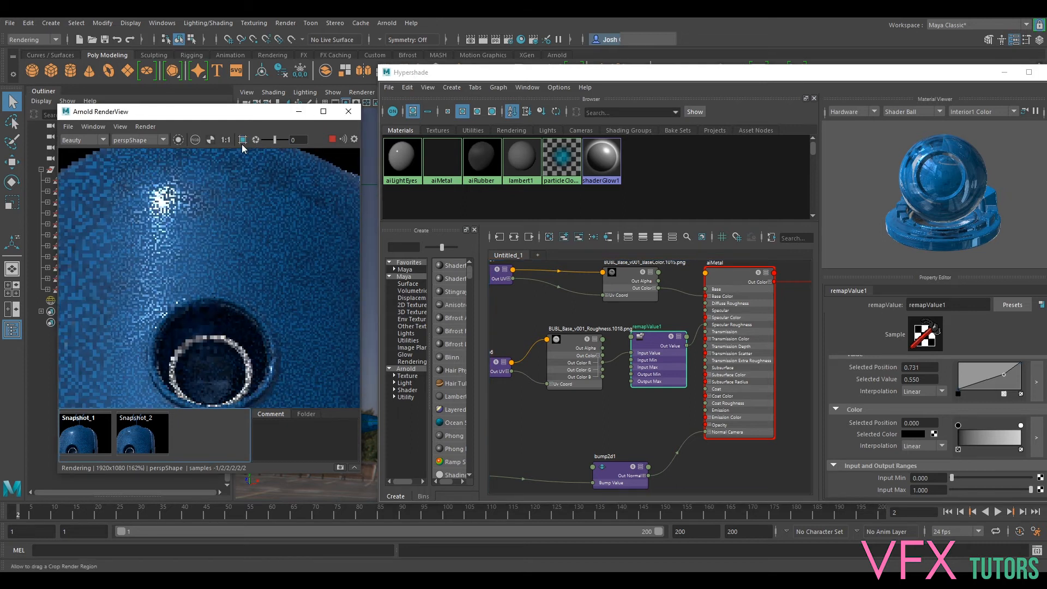
{"action": "left_click_drag", "start_coordinate": [73, 169], "coordinate": [312, 404]}
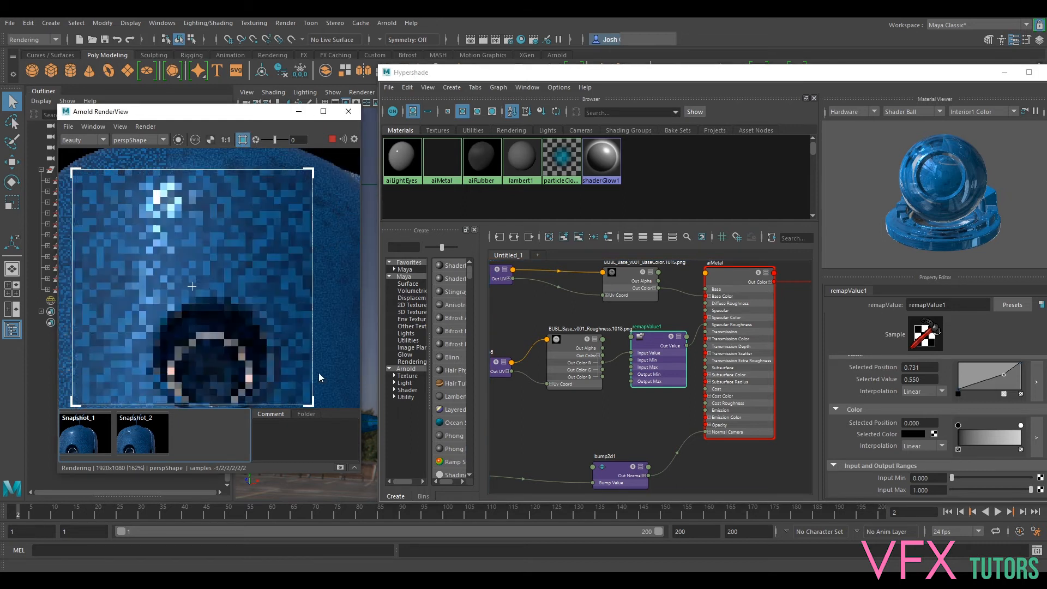
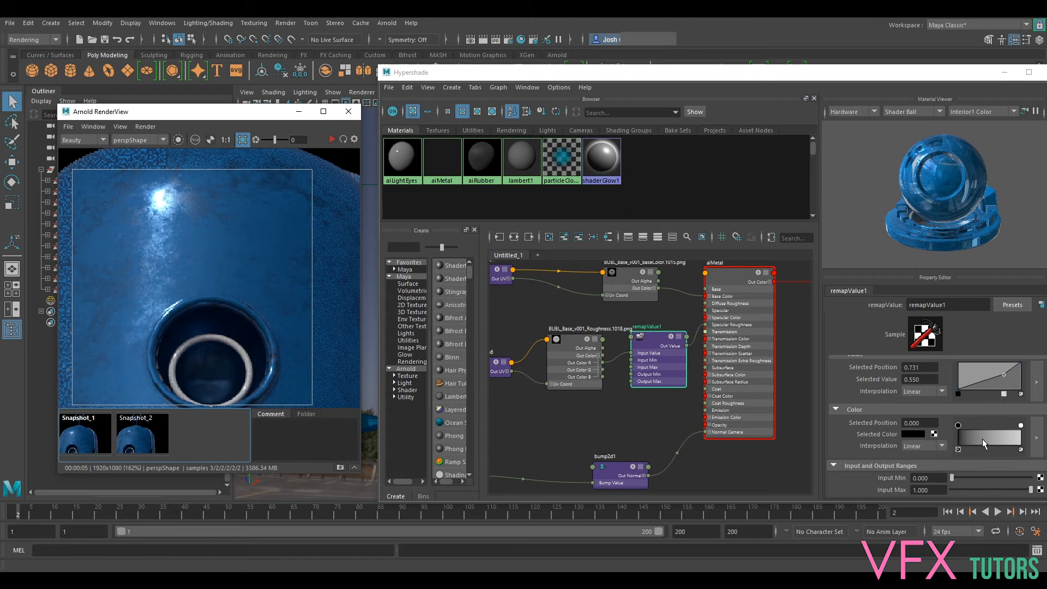
- Invert remapValue1 with Input Min 1.000 and Input Max 0.000, and move the value ramp's middle point to position 0.748, value 0.300
{"action": "mouse_move", "coordinate": [953, 478]}
{"action": "left_mouse_down"}
{"action": "mouse_move", "coordinate": [1041, 481]}
{"action": "mouse_move", "coordinate": [952, 490]}
{"action": "left_mouse_up"}
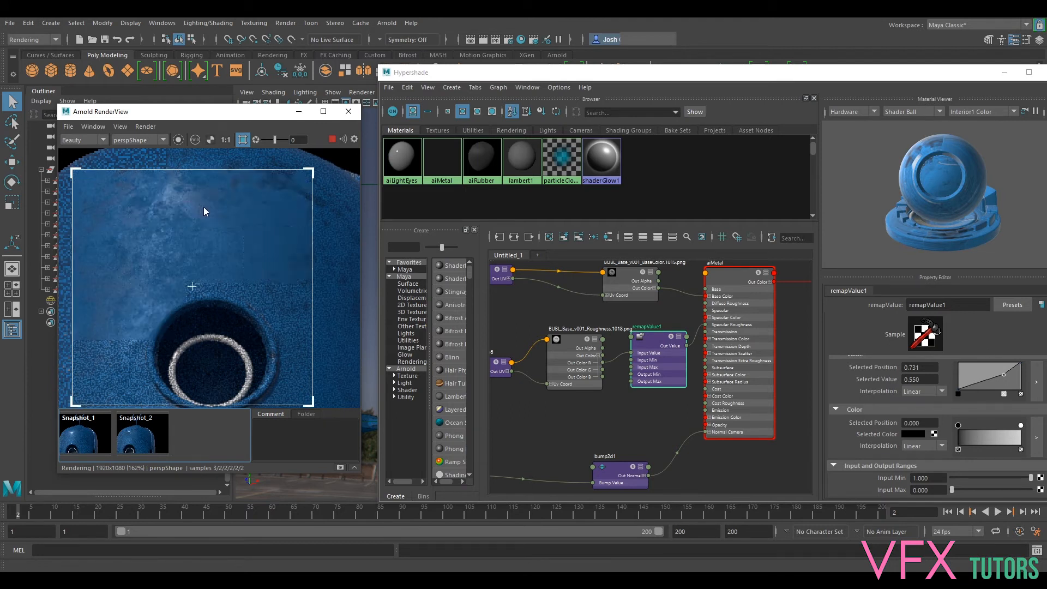
{"action": "mouse_move", "coordinate": [1004, 375]}
{"action": "left_mouse_down"}
{"action": "mouse_move", "coordinate": [974, 358]}
{"action": "mouse_move", "coordinate": [973, 373]}
{"action": "mouse_move", "coordinate": [1015, 396]}
{"action": "mouse_move", "coordinate": [1007, 394]}
{"action": "left_mouse_up"}
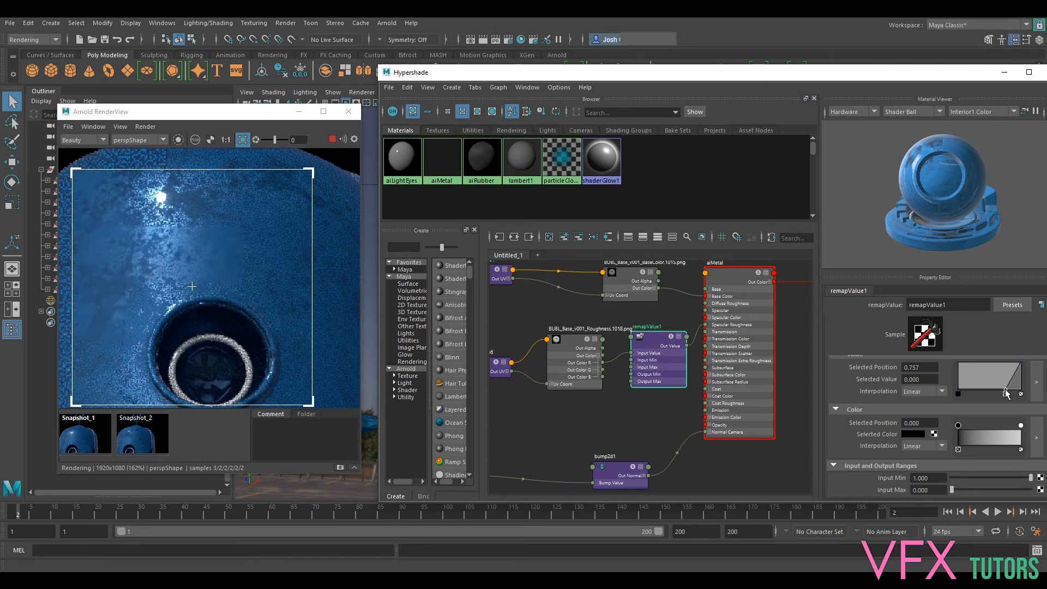
{"action": "left_click_drag", "start_coordinate": [1007, 394], "coordinate": [1006, 392]}
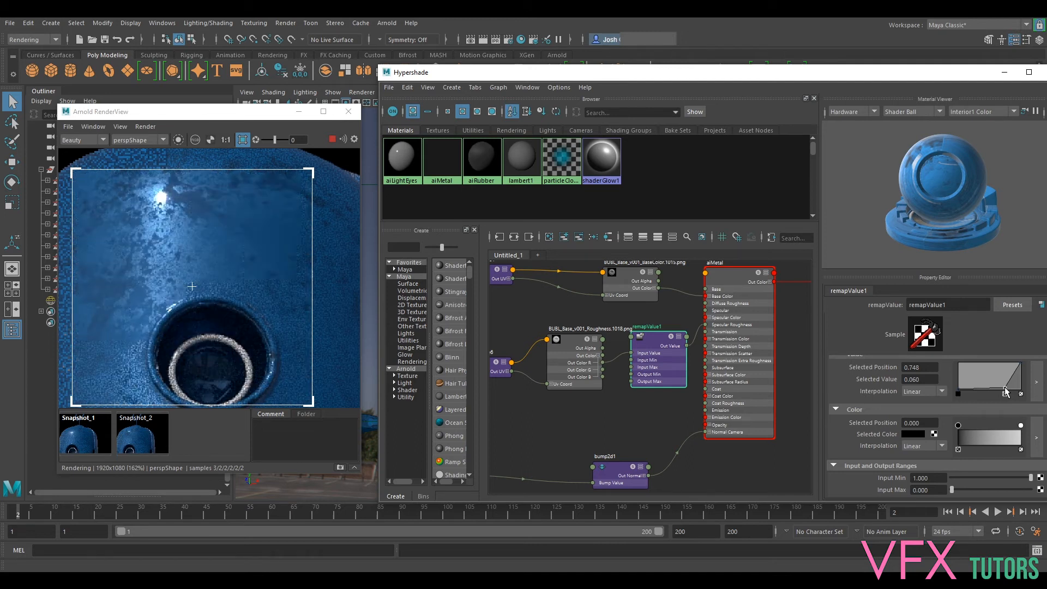
{"action": "left_click_drag", "start_coordinate": [1007, 392], "coordinate": [1011, 379]}
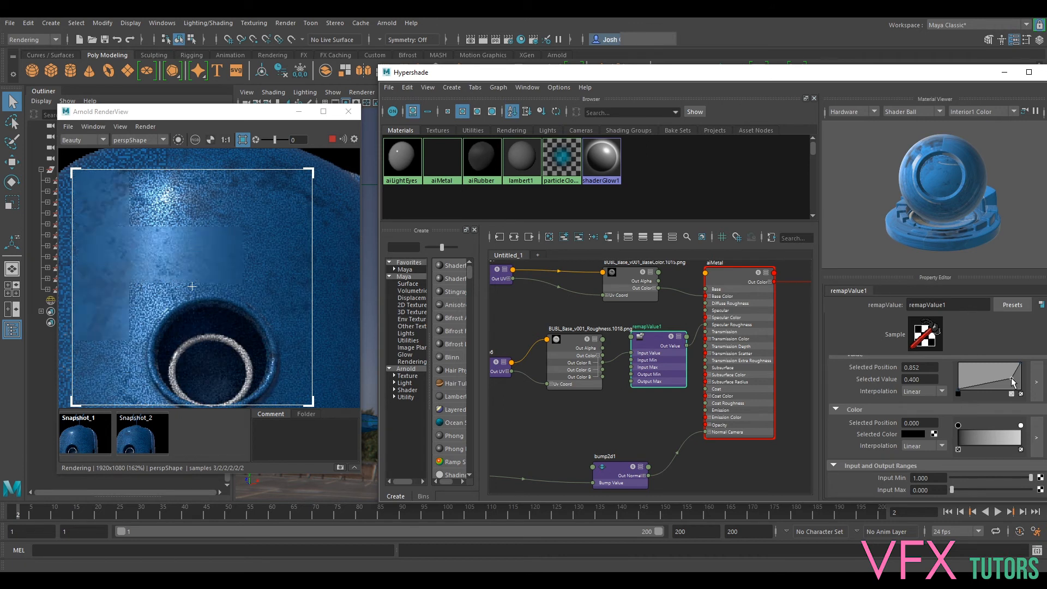
{"action": "left_click_drag", "start_coordinate": [1011, 380], "coordinate": [1015, 381]}
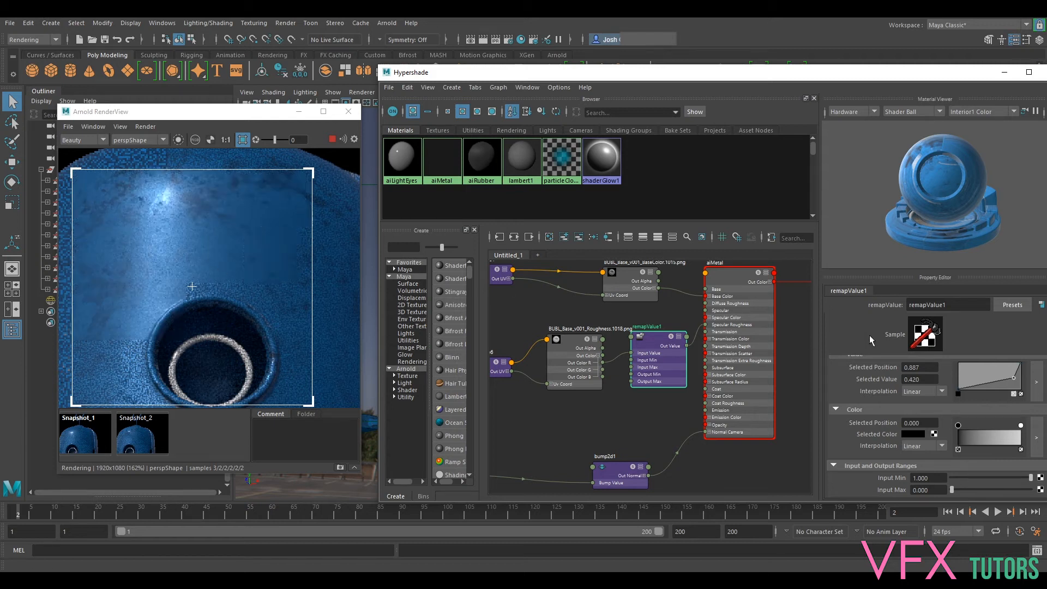
{"action": "left_click_drag", "start_coordinate": [1013, 378], "coordinate": [1005, 381]}
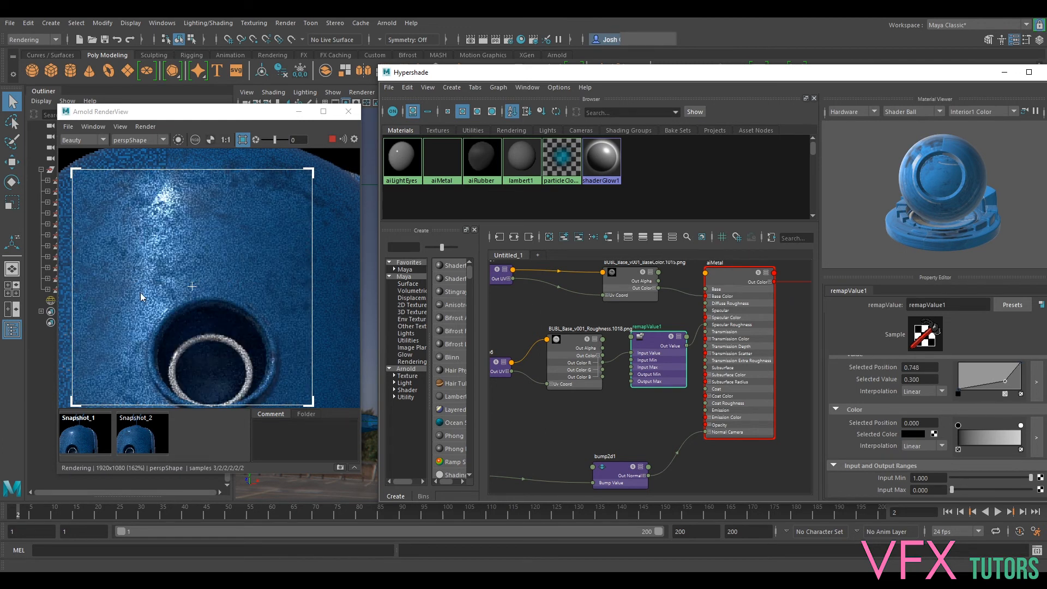
- Move the value ramp's middle point to position 0.835, value 0.160, and check the forehead highlight in the live render
{"action": "scroll", "coordinate": [174, 290], "scroll_direction": "down", "scroll_amount": 2}
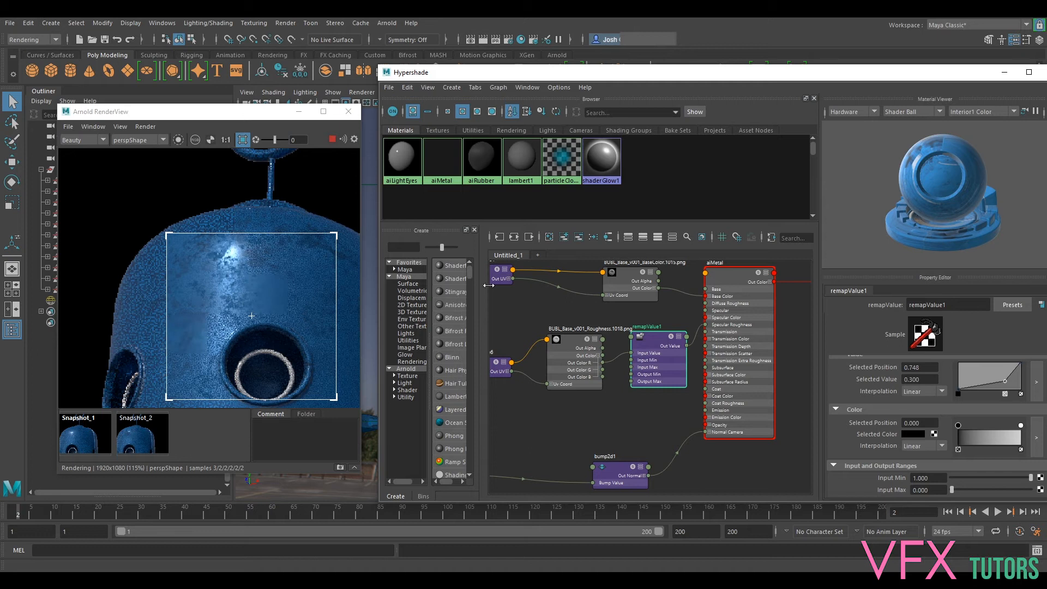
{"action": "left_click_drag", "start_coordinate": [1007, 384], "coordinate": [1011, 384]}
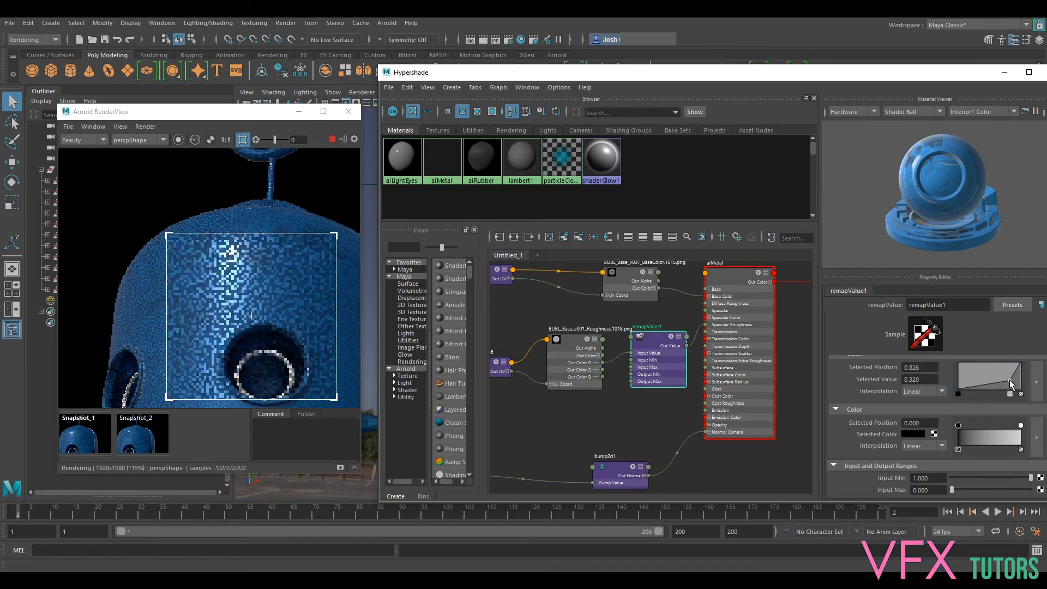
{"action": "left_click_drag", "start_coordinate": [1011, 384], "coordinate": [1011, 388]}
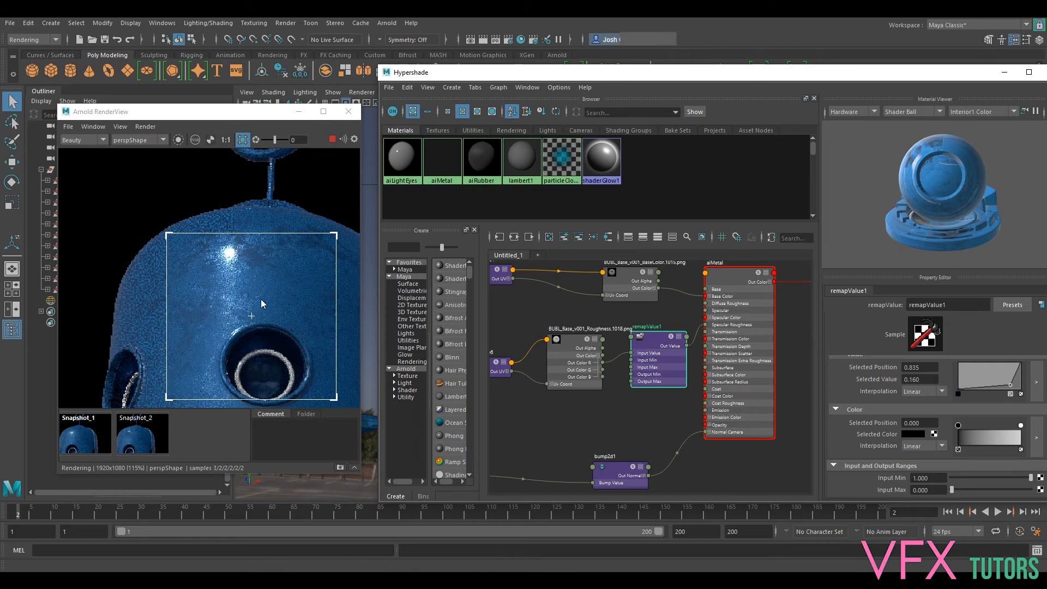
{"action": "scroll", "coordinate": [227, 287], "scroll_direction": "up", "scroll_amount": 4}
{"action": "scroll", "coordinate": [173, 250], "scroll_direction": "down", "scroll_amount": 4}
- Try an extra value ramp point at position 0.957, value 0.460, and remove it in the enlarged ramp editor
{"action": "left_click_drag", "start_coordinate": [1011, 383], "coordinate": [1019, 382]}
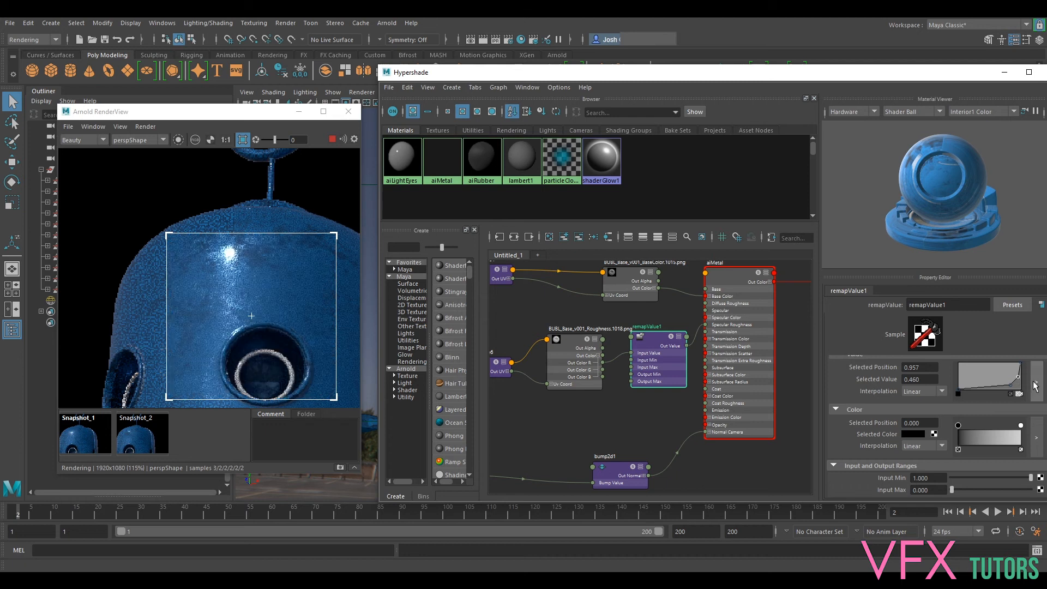
{"action": "left_click", "coordinate": [1037, 382]}
{"action": "left_click_drag", "start_coordinate": [875, 262], "coordinate": [851, 274]}
{"action": "left_click", "coordinate": [851, 300]}
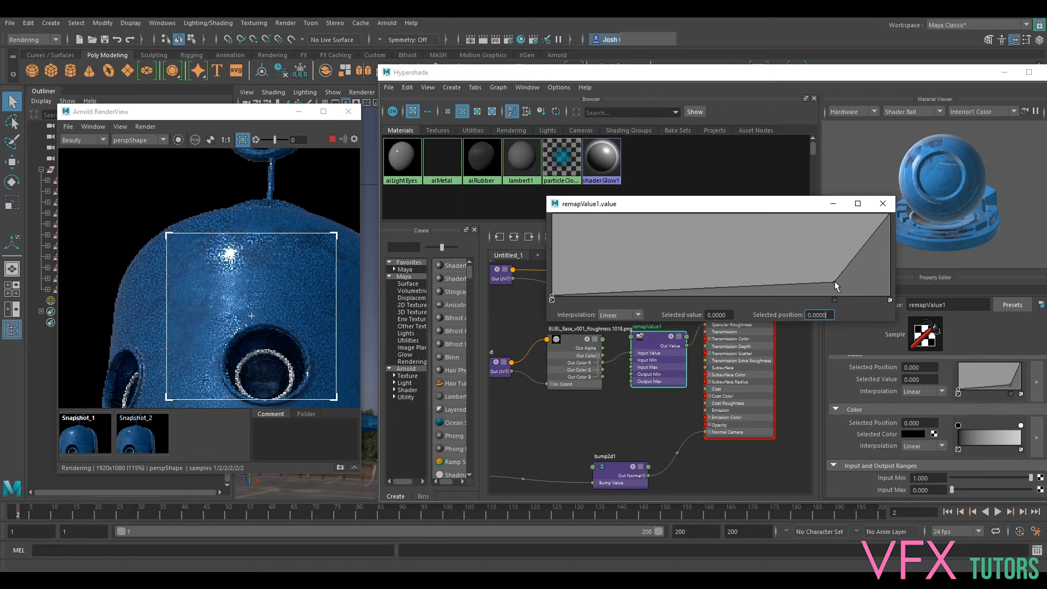
- Refine the enlarged value ramp's middle point to position 0.8629, value 0.2583, checking the head's highlight and eye socket in the render
{"action": "left_click", "coordinate": [834, 280]}
{"action": "left_click_drag", "start_coordinate": [834, 277], "coordinate": [833, 273]}
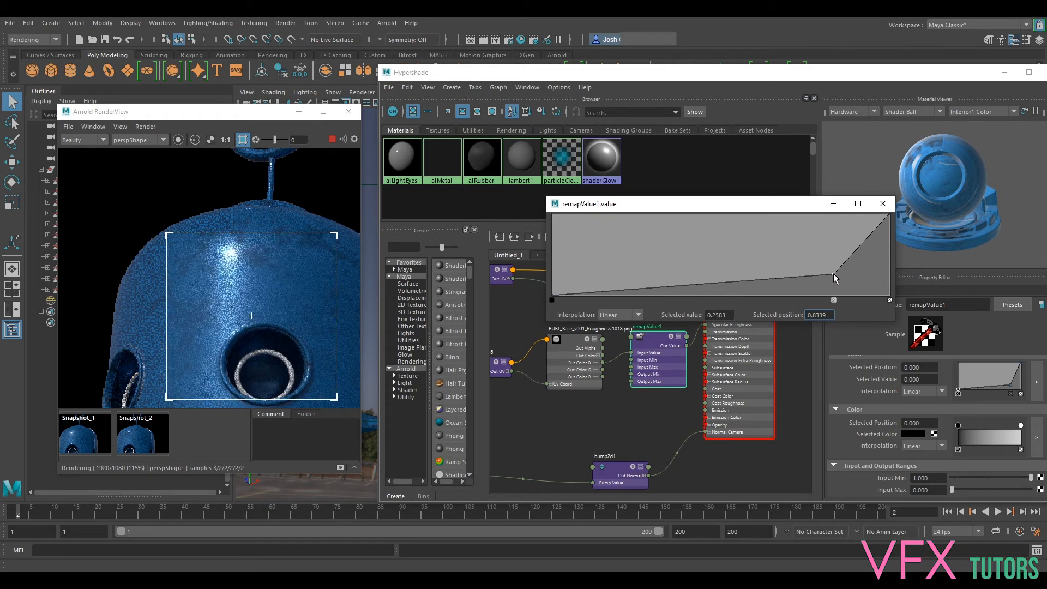
{"action": "mouse_move", "coordinate": [834, 277]}
{"action": "left_mouse_down"}
{"action": "mouse_move", "coordinate": [842, 288]}
{"action": "mouse_move", "coordinate": [835, 269]}
{"action": "left_mouse_up"}
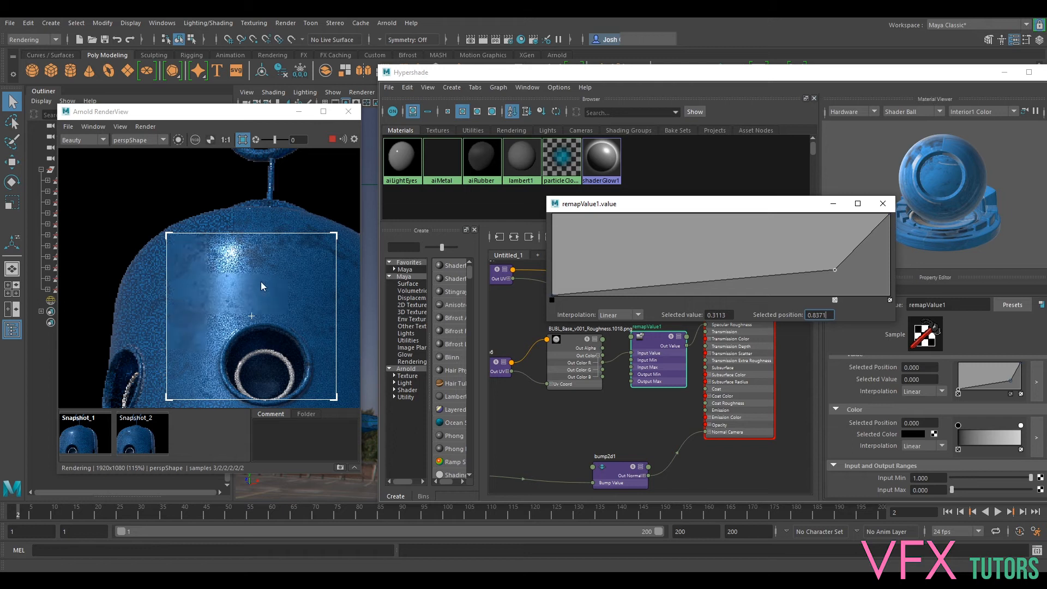
{"action": "scroll", "coordinate": [224, 270], "scroll_direction": "up", "scroll_amount": 2}
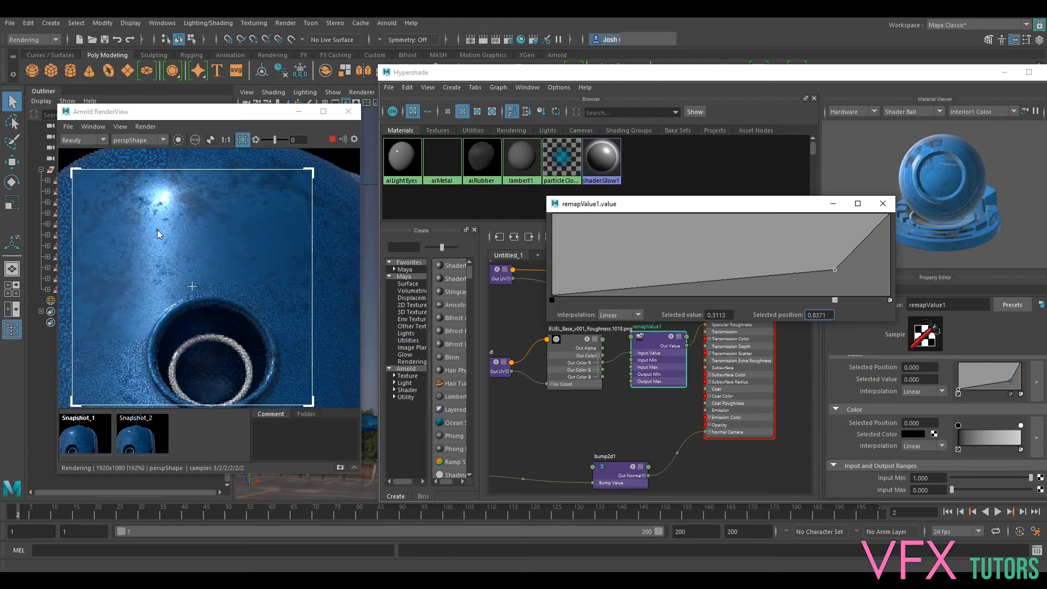
{"action": "left_click_drag", "start_coordinate": [835, 269], "coordinate": [844, 274]}
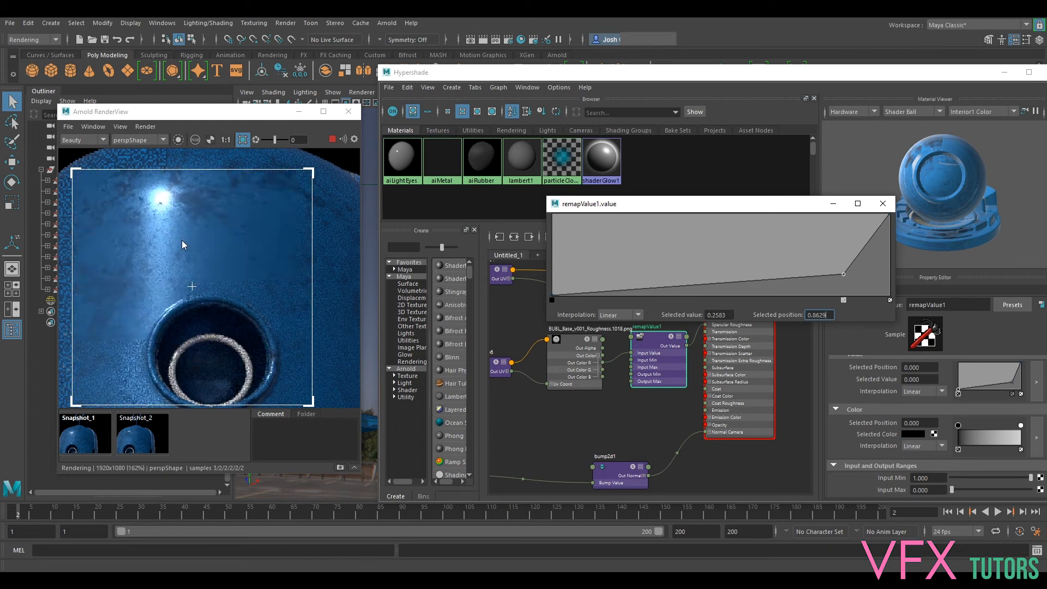
{"action": "scroll", "coordinate": [207, 247], "scroll_direction": "down", "scroll_amount": 3}
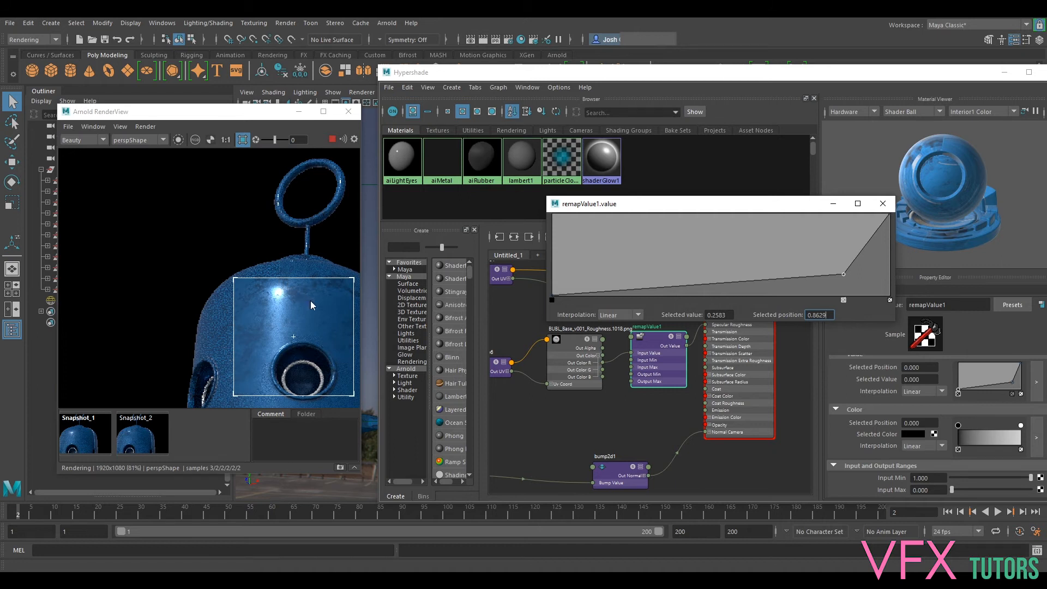
{"action": "scroll", "coordinate": [310, 300], "scroll_direction": "up", "scroll_amount": 4}
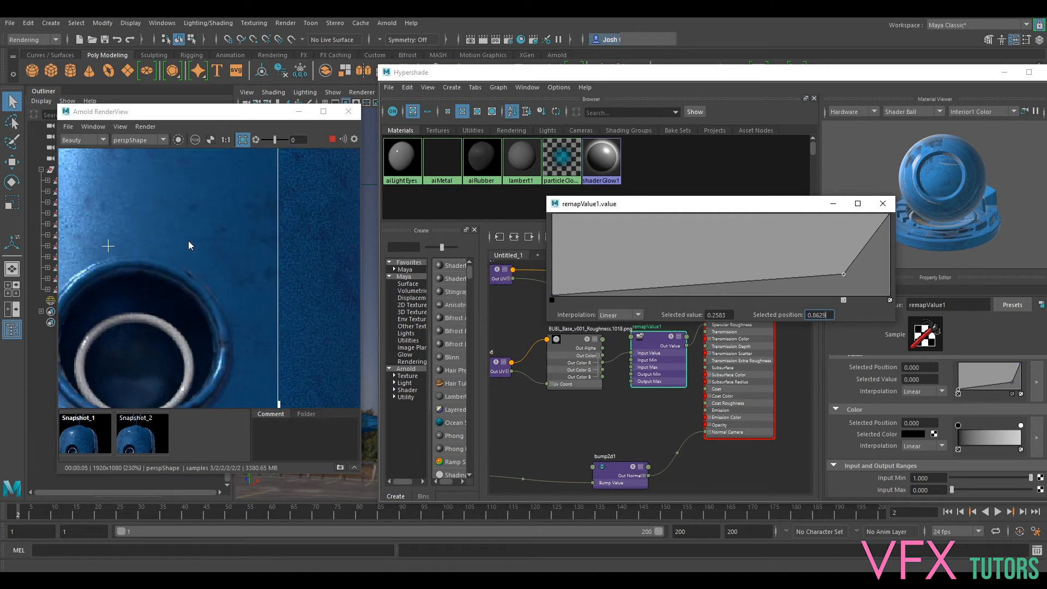
{"action": "scroll", "coordinate": [189, 245], "scroll_direction": "down", "scroll_amount": 2}
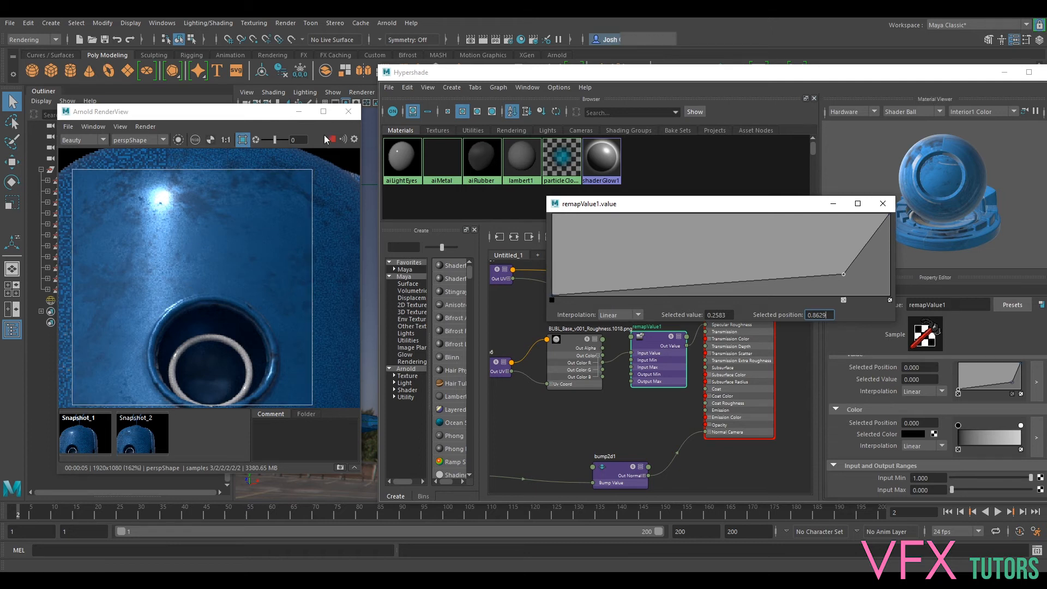
- Select the robot's top group BUBL_grp, raise its display smoothness to level 3, and rerun the live render of the head
{"action": "left_click_drag", "start_coordinate": [262, 113], "coordinate": [648, 135]}
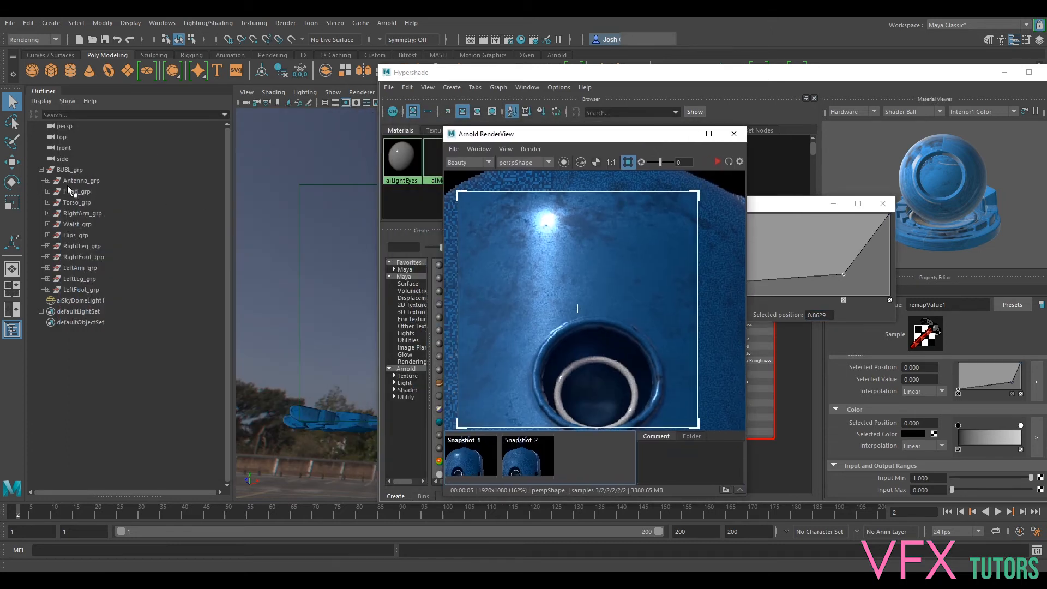
{"action": "left_click", "coordinate": [69, 170]}
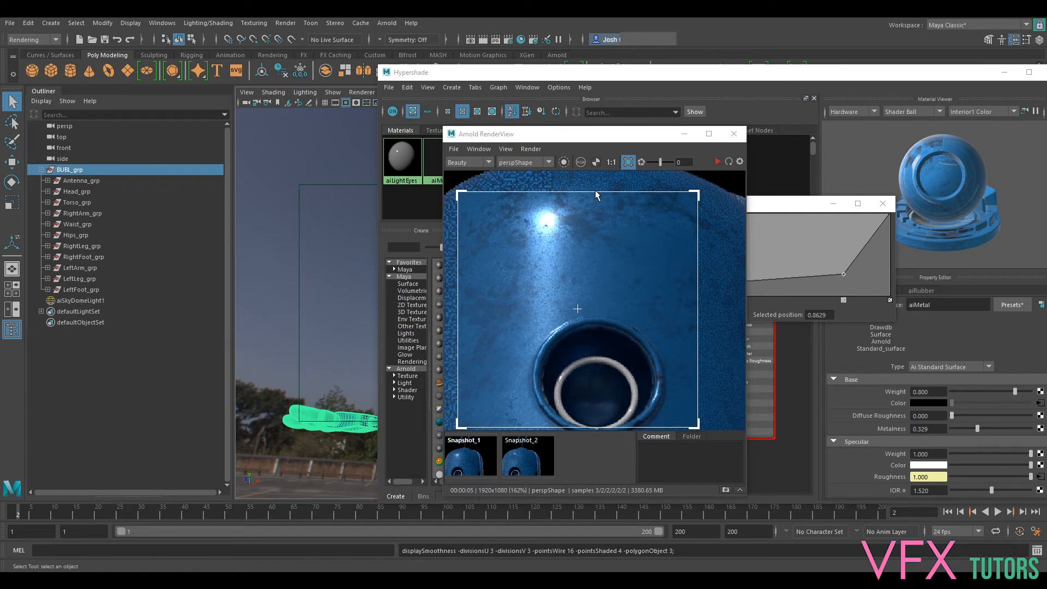
{"action": "left_click_drag", "start_coordinate": [483, 129], "coordinate": [199, 106]}
{"action": "left_click", "coordinate": [435, 140]}
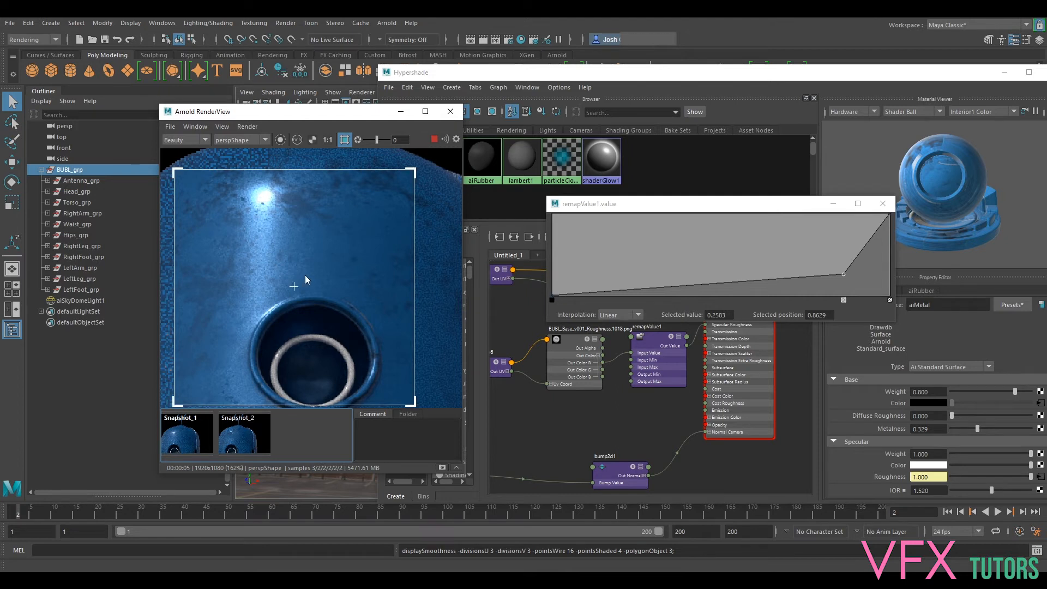
{"action": "scroll", "coordinate": [306, 275], "scroll_direction": "down", "scroll_amount": 2}
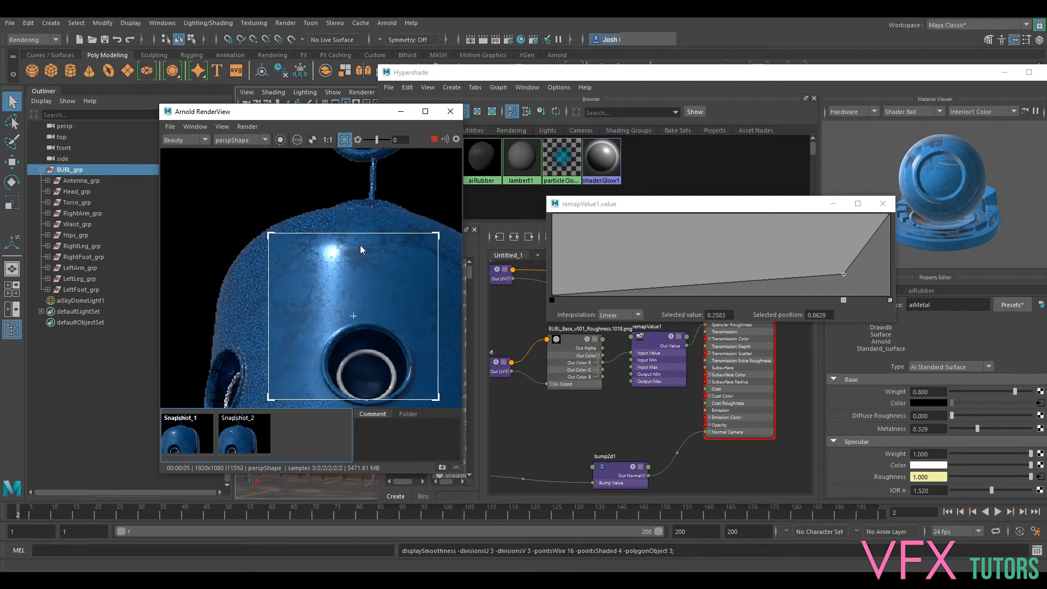
- Close the enlarged ramp, move Hypershade aside, frame the whole robot in the perspective view, and rerender it without the crop region
{"action": "left_click", "coordinate": [883, 203]}
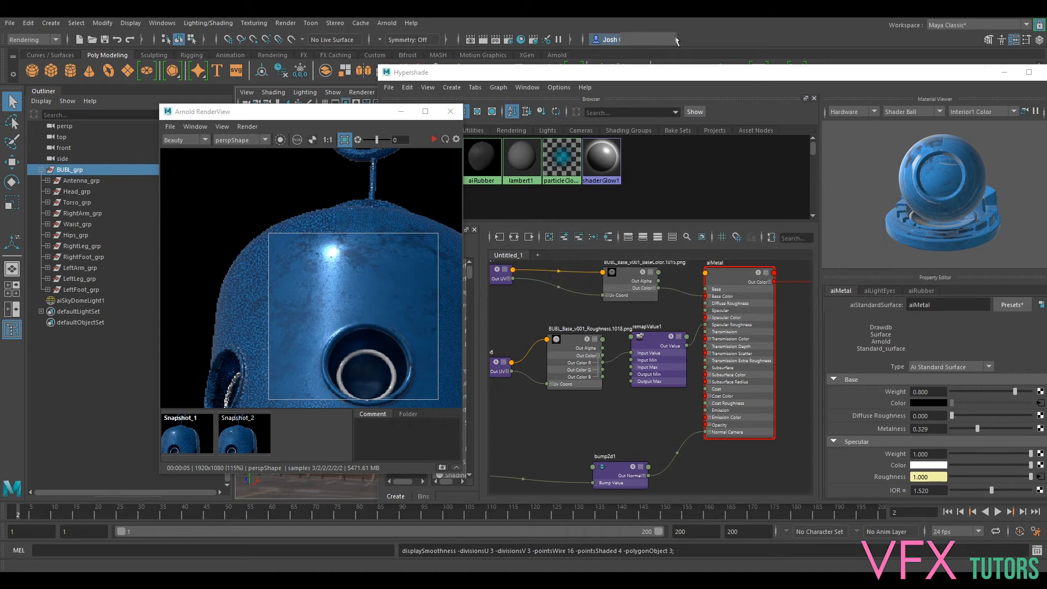
{"action": "left_click_drag", "start_coordinate": [553, 77], "coordinate": [1046, 161]}
{"action": "left_click", "coordinate": [376, 115]}
{"action": "left_click_drag", "start_coordinate": [377, 115], "coordinate": [253, 113]}
{"action": "left_click_drag", "start_coordinate": [584, 237], "coordinate": [519, 269], "text": "alt"}
{"action": "middle_click_drag", "start_coordinate": [519, 270], "coordinate": [521, 226], "text": "alt"}
{"action": "left_click", "coordinate": [222, 140]}
{"action": "left_click", "coordinate": [311, 137]}
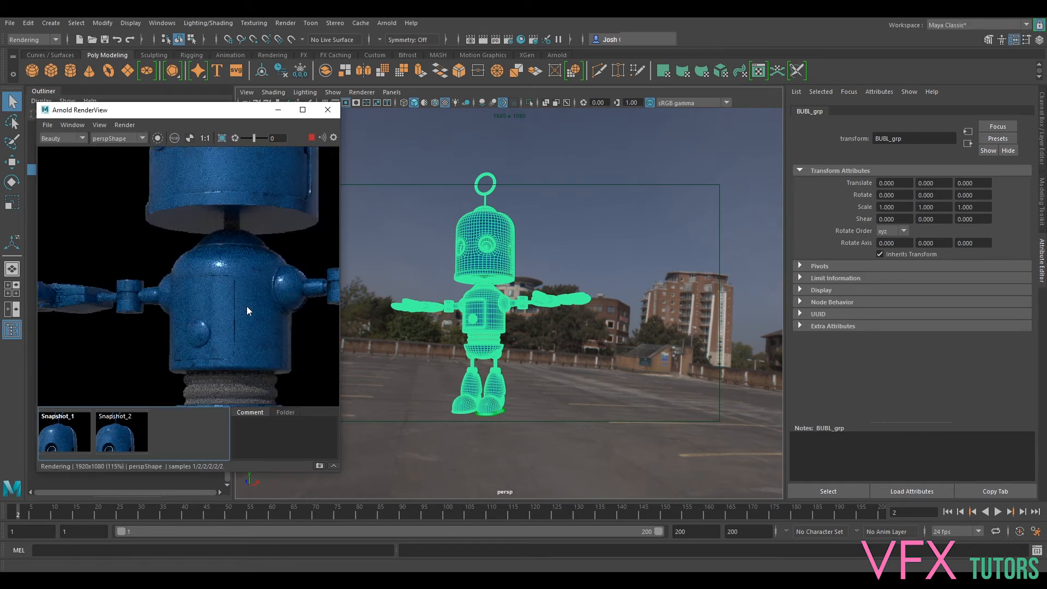
- Examine the rendered robot's torso, legs, arms, head and eye sockets for how the metal surface catches the light
{"action": "scroll", "coordinate": [249, 282], "scroll_direction": "down", "scroll_amount": 2}
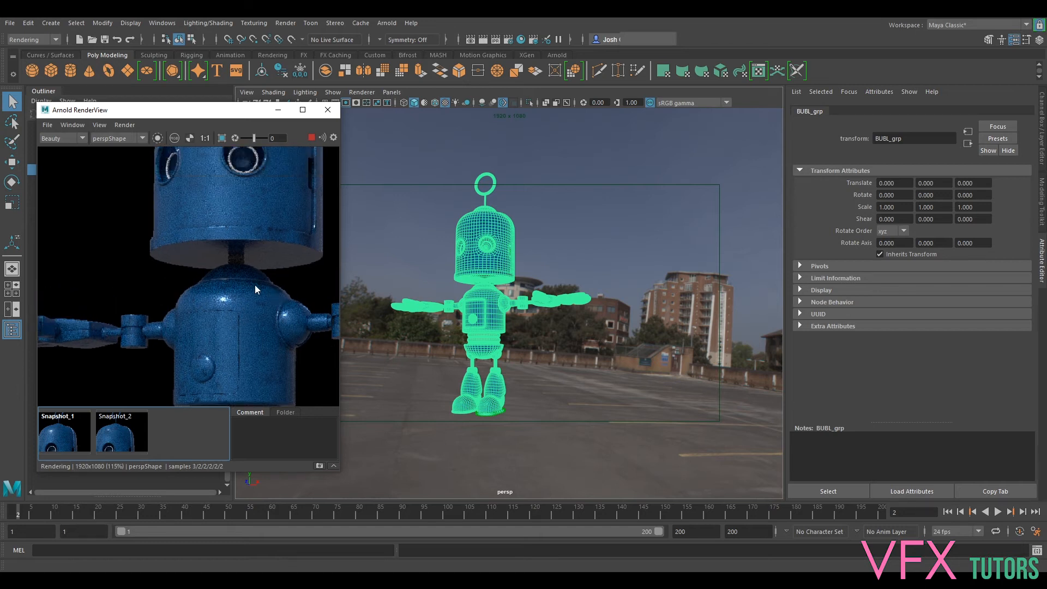
{"action": "middle_click_drag", "start_coordinate": [271, 277], "coordinate": [185, 211]}
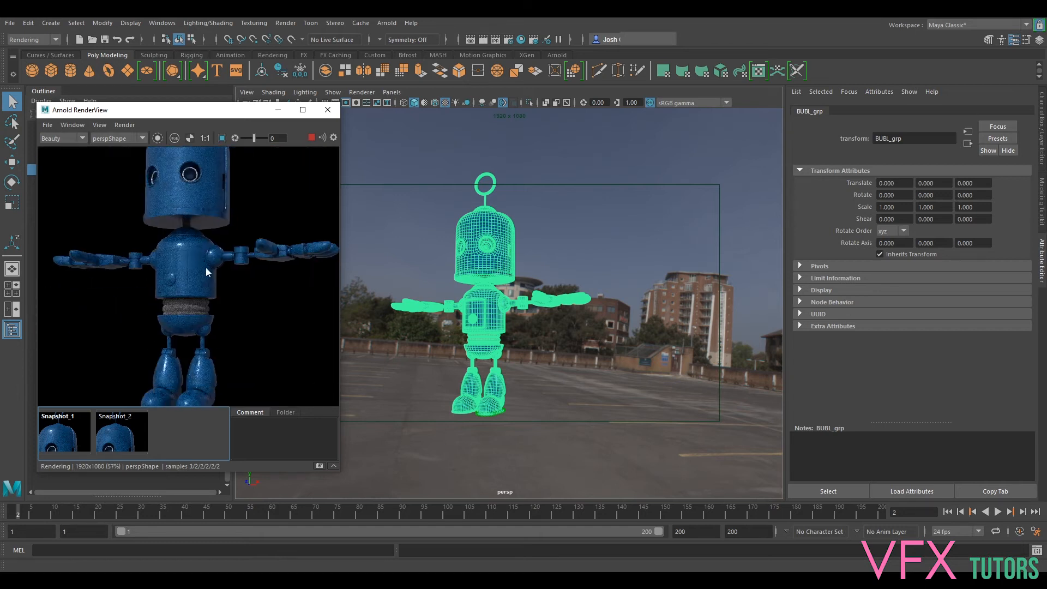
{"action": "middle_click_drag", "start_coordinate": [254, 313], "coordinate": [251, 289]}
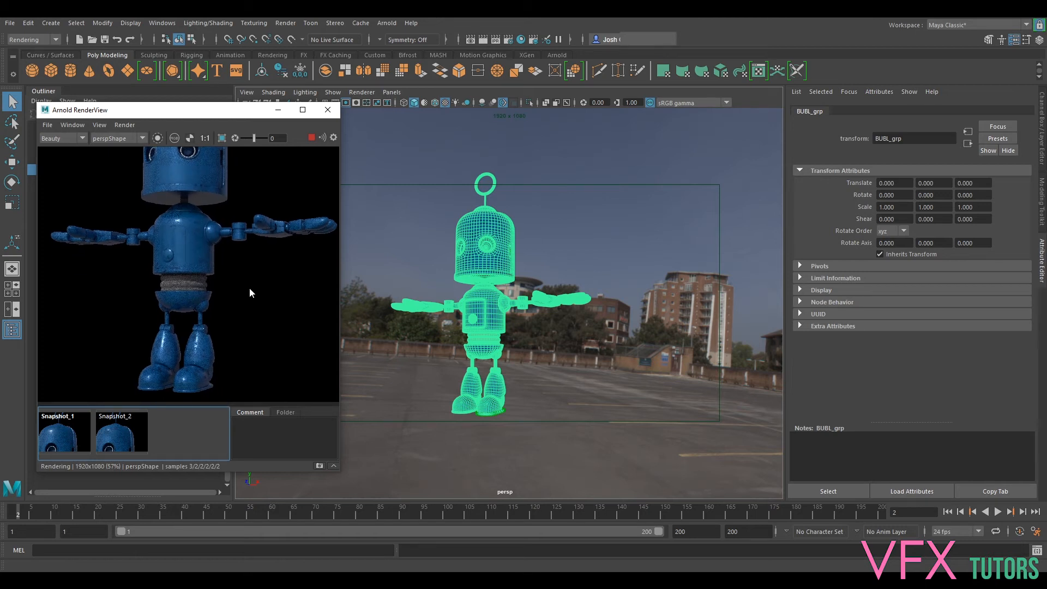
{"action": "scroll", "coordinate": [247, 267], "scroll_direction": "up", "scroll_amount": 2}
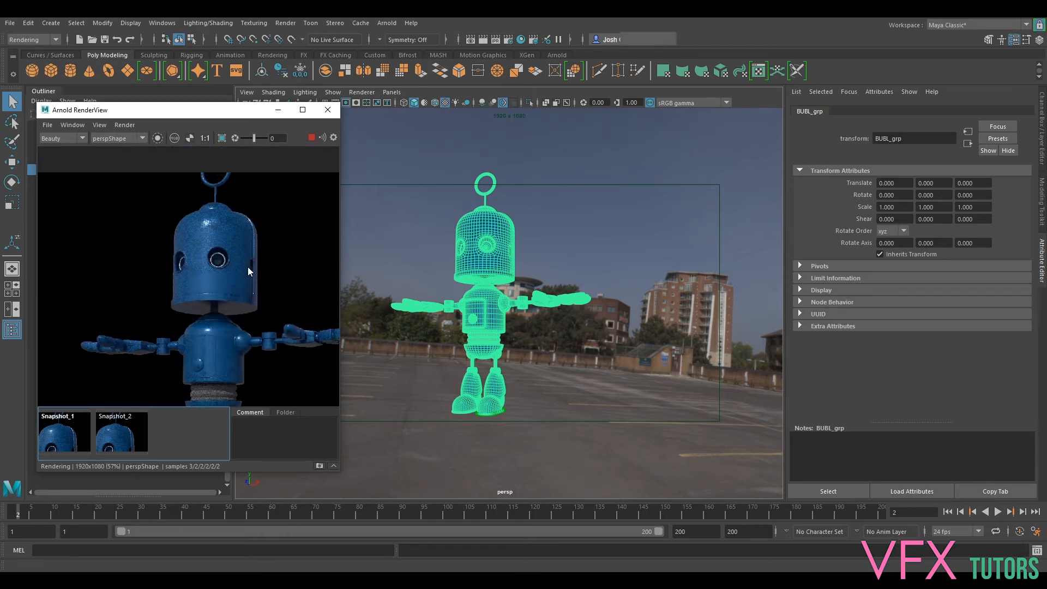
{"action": "middle_click_drag", "start_coordinate": [222, 273], "coordinate": [239, 299]}
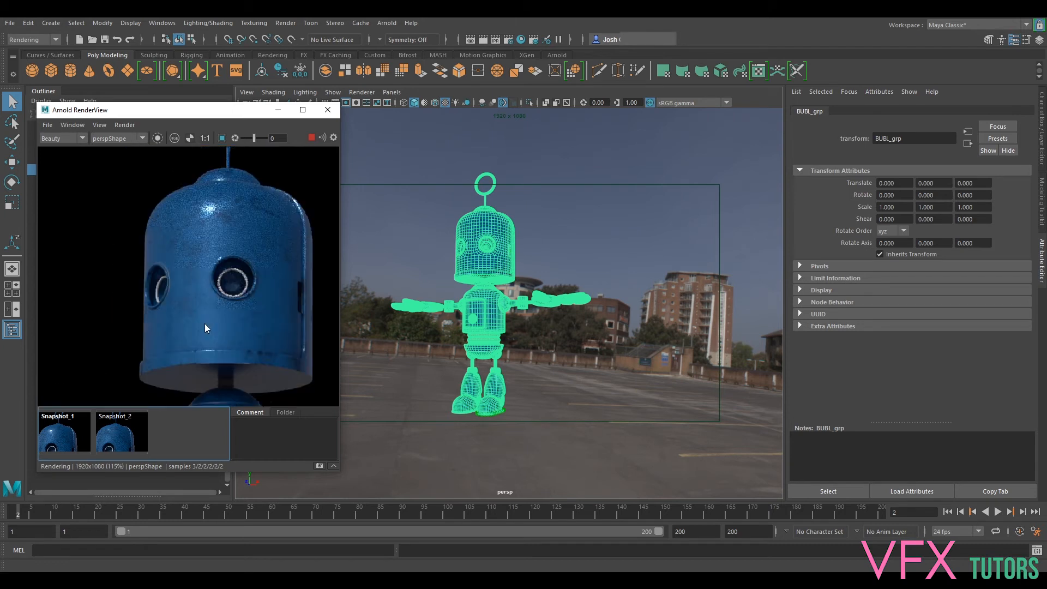
{"action": "scroll", "coordinate": [204, 320], "scroll_direction": "up", "scroll_amount": 2}
{"action": "scroll", "coordinate": [205, 317], "scroll_direction": "down", "scroll_amount": 3}
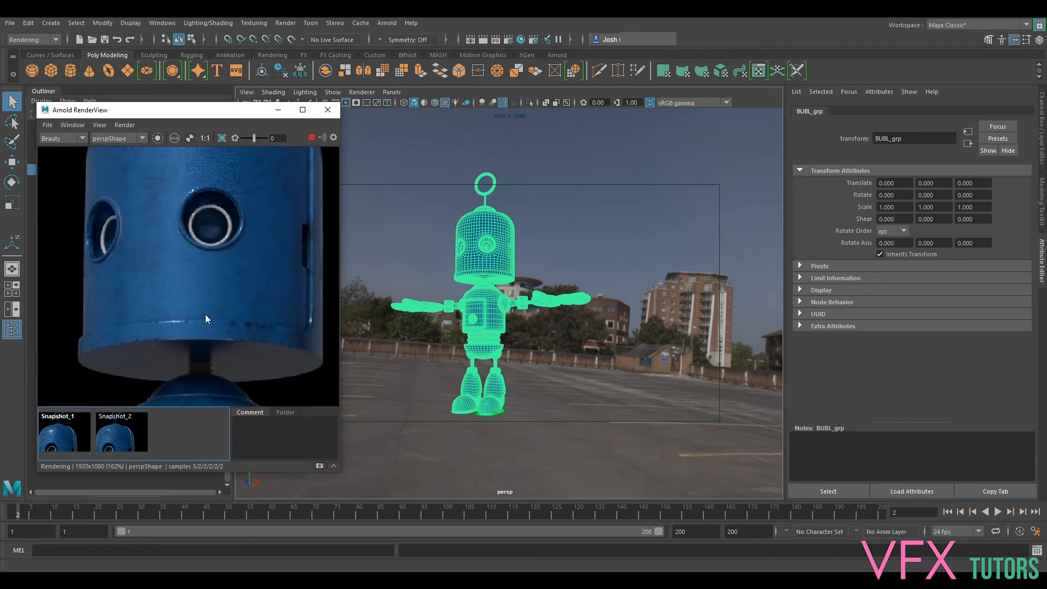
{"action": "middle_click_drag", "start_coordinate": [238, 316], "coordinate": [210, 189]}
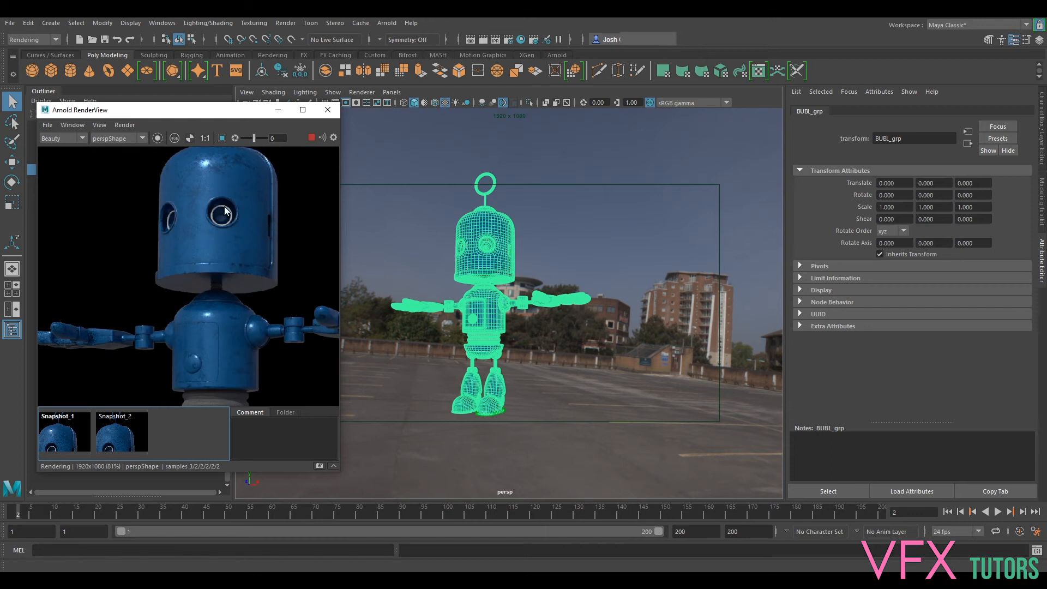
- Stop the live render, bring Hypershade back beside it, and select the remapValue1 node
{"action": "left_click", "coordinate": [311, 138]}
{"action": "left_click_drag", "start_coordinate": [1046, 159], "coordinate": [764, 63]}
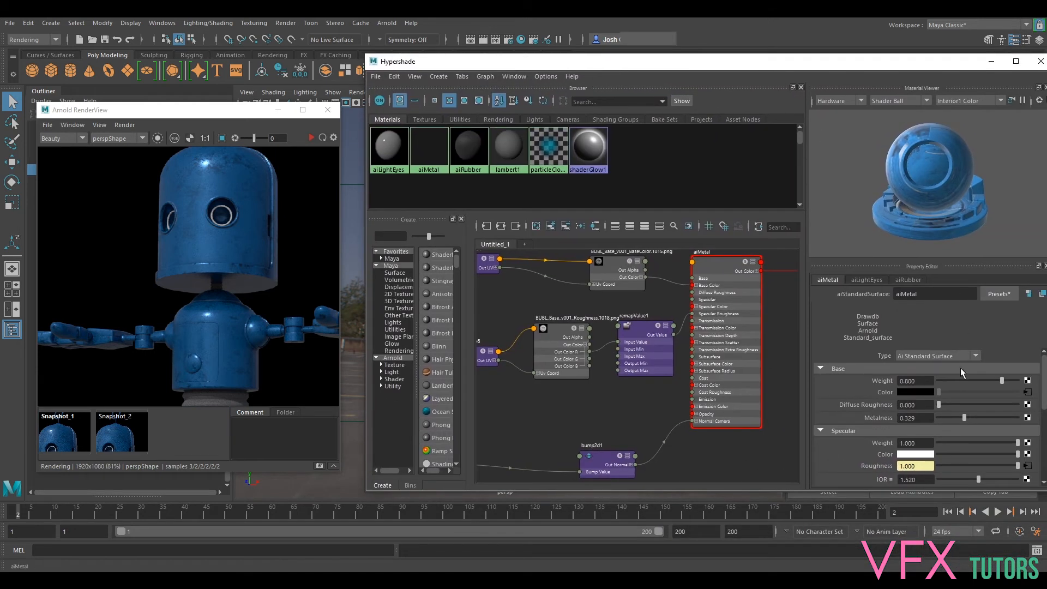
{"action": "left_click", "coordinate": [652, 320]}
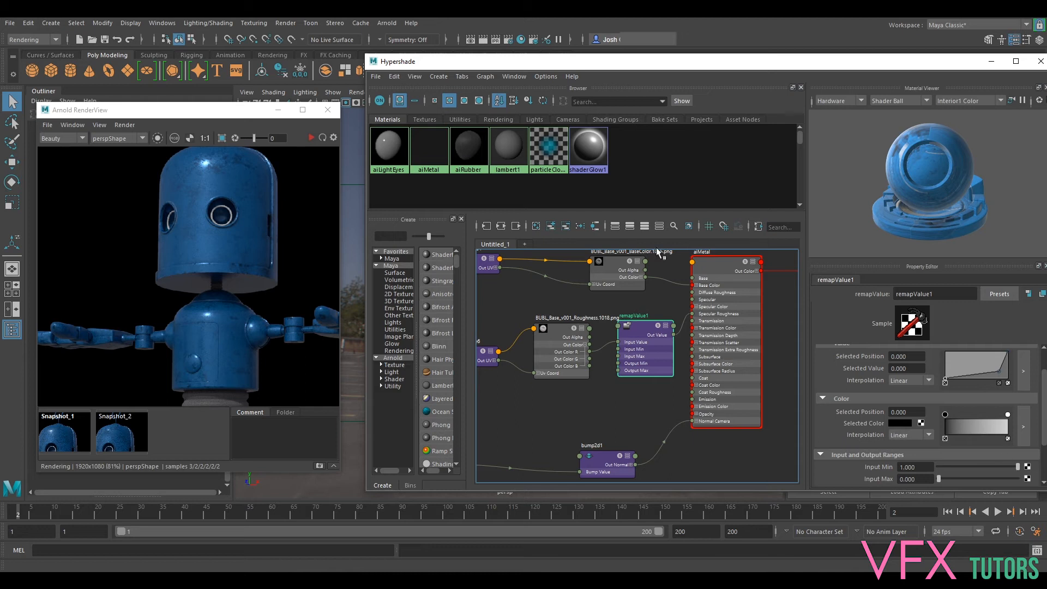
- Limit the render to a crop region covering the robot's whole head, and restart the live render
{"action": "left_click", "coordinate": [222, 139]}
{"action": "left_click_drag", "start_coordinate": [136, 165], "coordinate": [294, 298]}
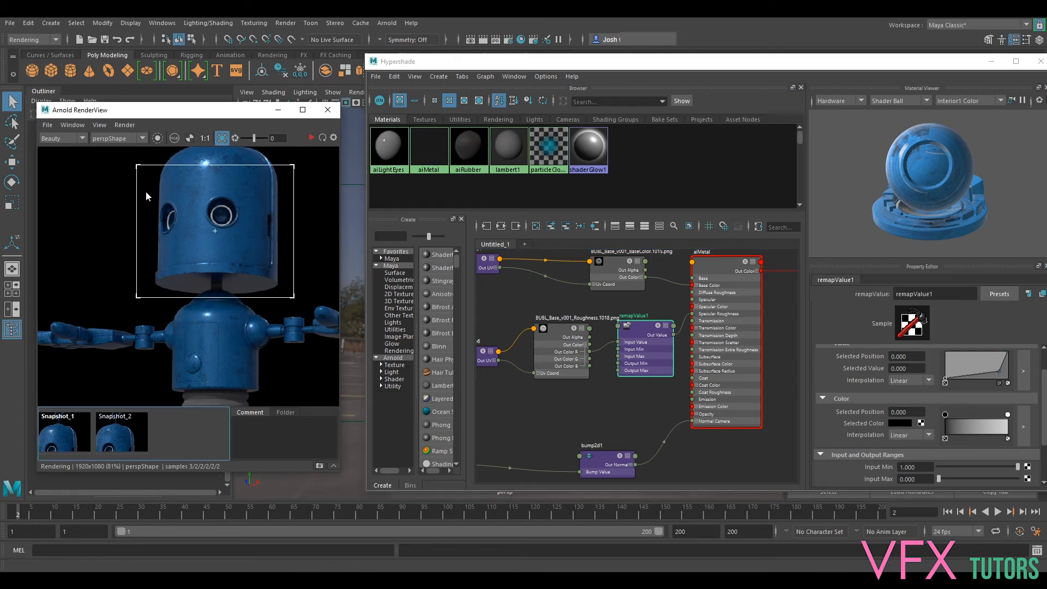
{"action": "left_click_drag", "start_coordinate": [136, 165], "coordinate": [132, 148]}
{"action": "left_click", "coordinate": [312, 138]}
- Try raising remapValue1's Input Max to 0.154 and bring it back to 0.000, checking the effect on the robot's head
{"action": "mouse_move", "coordinate": [1018, 467]}
{"action": "left_mouse_down"}
{"action": "mouse_move", "coordinate": [992, 471]}
{"action": "mouse_move", "coordinate": [1018, 469]}
{"action": "left_mouse_up"}
{"action": "left_click_drag", "start_coordinate": [939, 479], "coordinate": [952, 479]}
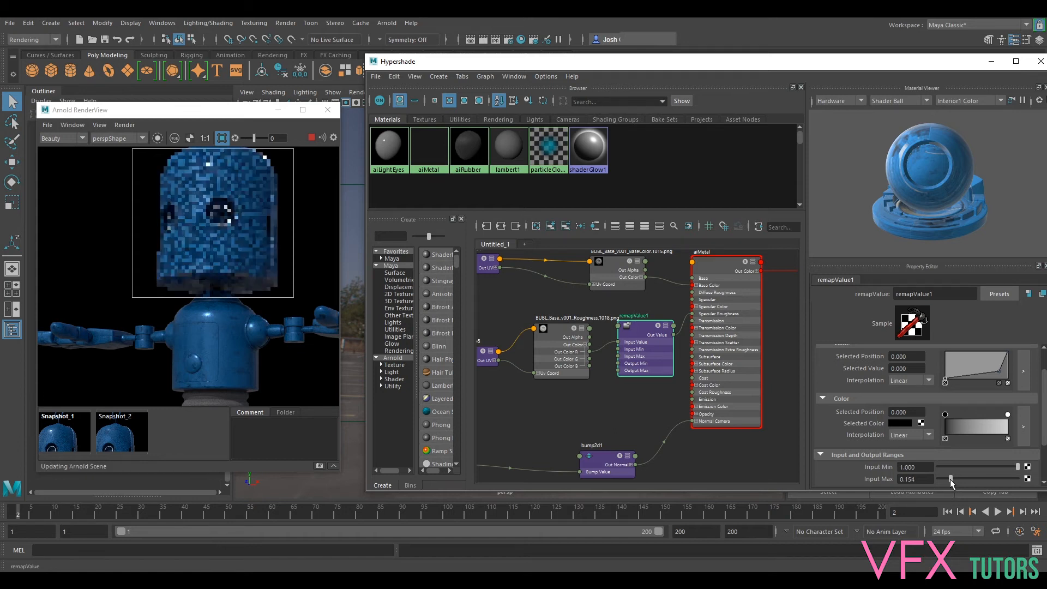
{"action": "left_click_drag", "start_coordinate": [952, 479], "coordinate": [935, 479]}
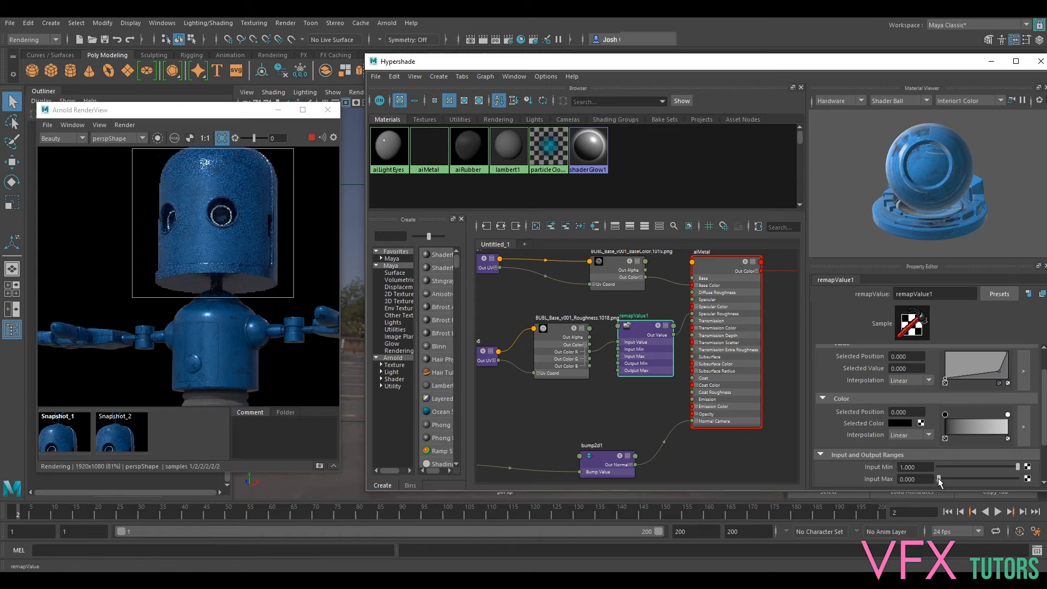
{"action": "scroll", "coordinate": [186, 195], "scroll_direction": "up", "scroll_amount": 2}
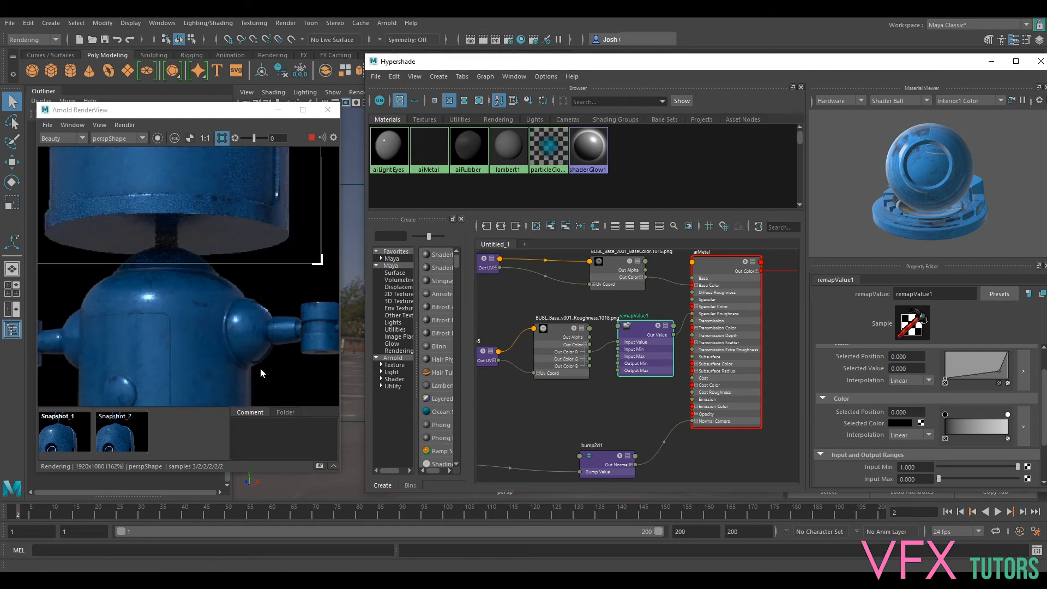
{"action": "mouse_move", "coordinate": [227, 201]}
{"action": "middle_mouse_down"}
{"action": "mouse_move", "coordinate": [303, 390]}
{"action": "mouse_move", "coordinate": [249, 302]}
{"action": "mouse_move", "coordinate": [228, 209]}
{"action": "middle_mouse_up"}
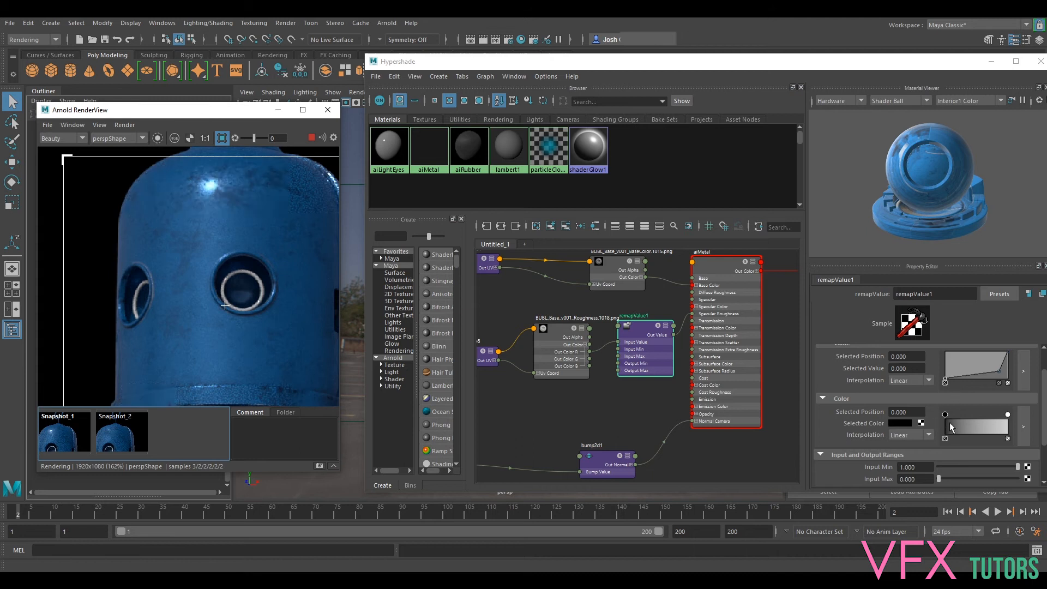
{"action": "mouse_move", "coordinate": [939, 479]}
{"action": "left_mouse_down"}
{"action": "mouse_move", "coordinate": [953, 487]}
{"action": "mouse_move", "coordinate": [930, 484]}
{"action": "left_mouse_up"}
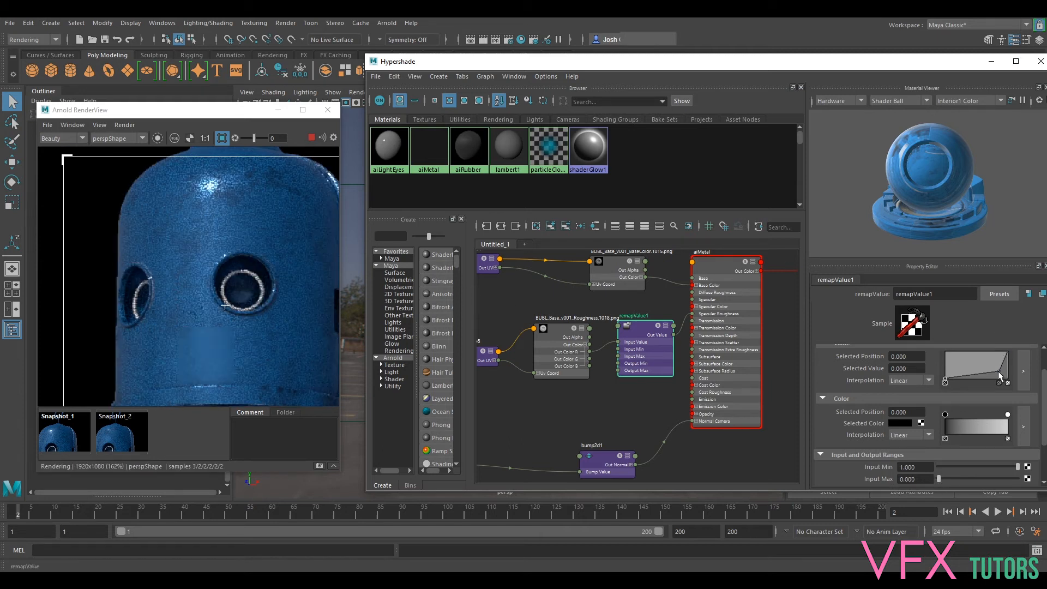
- Try the value ramp's middle point farther back along the curve, restore it, and add a lower point at position 0.548, value 0.080
{"action": "left_click_drag", "start_coordinate": [998, 370], "coordinate": [988, 370]}
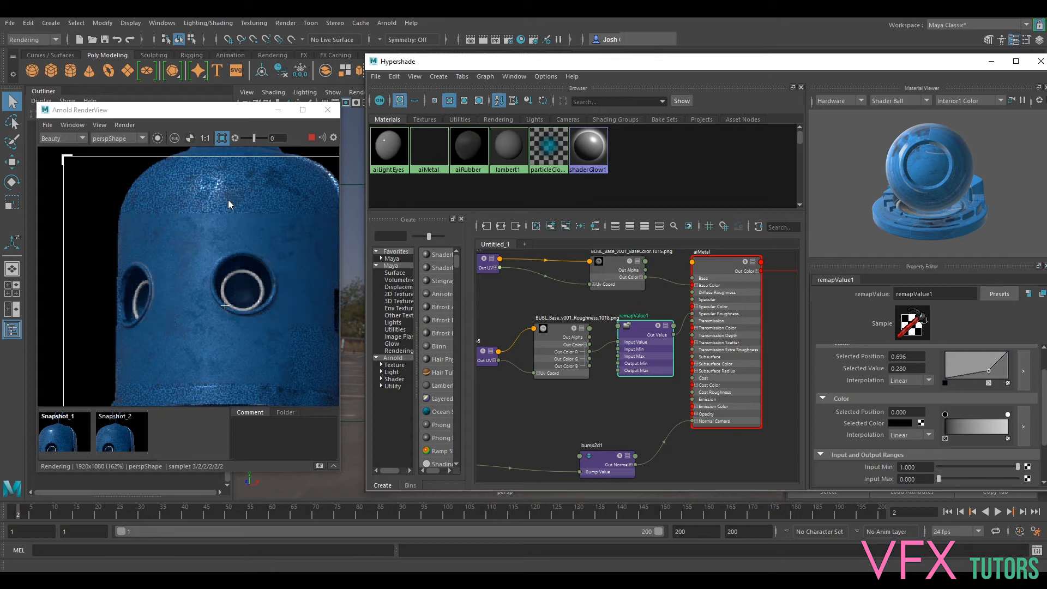
{"action": "left_click_drag", "start_coordinate": [986, 373], "coordinate": [978, 376]}
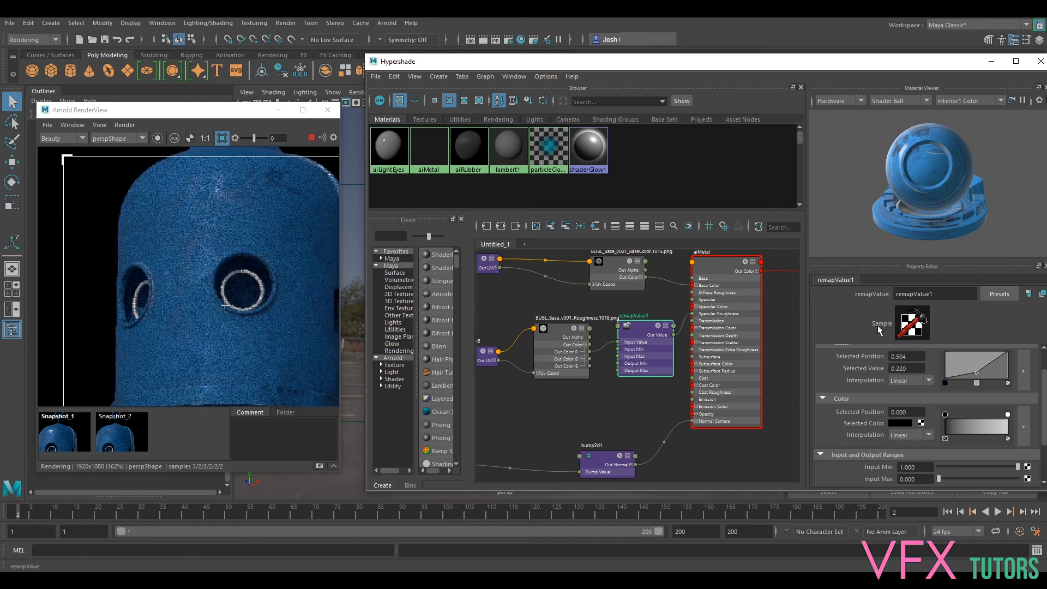
{"action": "left_click", "coordinate": [992, 364]}
{"action": "mouse_move", "coordinate": [994, 369]}
{"action": "left_mouse_down"}
{"action": "mouse_move", "coordinate": [968, 376]}
{"action": "mouse_move", "coordinate": [981, 376]}
{"action": "left_mouse_up"}
{"action": "left_click", "coordinate": [977, 373]}
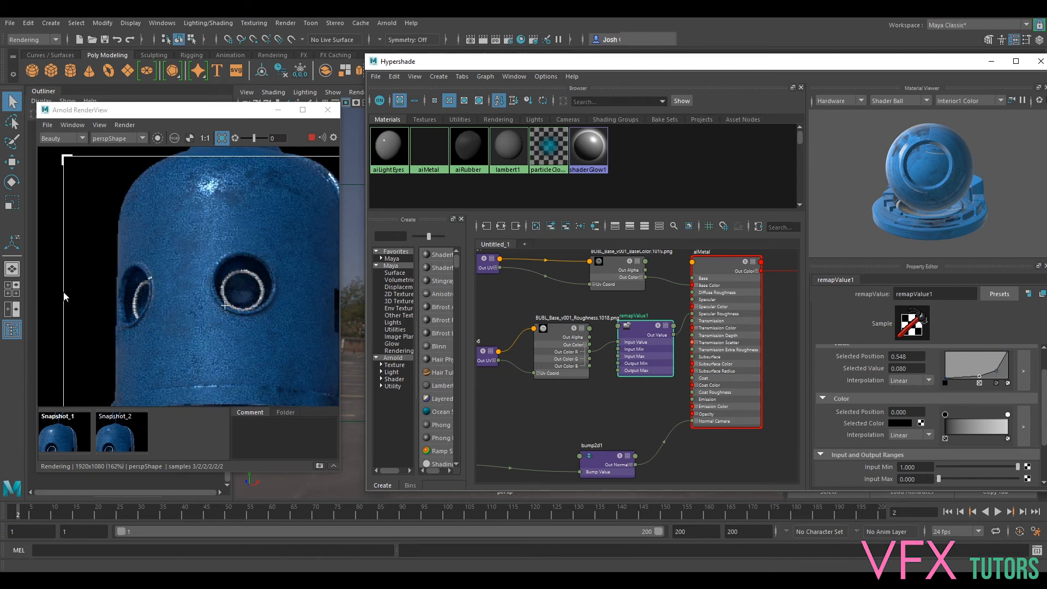
- In the enlarged value ramp, move the lower point to position 0.608, value 0.086, and the upper one to position 0.7823, value 0.2781
{"action": "left_click", "coordinate": [1023, 371]}
{"action": "left_click_drag", "start_coordinate": [738, 289], "coordinate": [757, 287]}
{"action": "mouse_move", "coordinate": [829, 271]}
{"action": "left_mouse_down"}
{"action": "mouse_move", "coordinate": [813, 253]}
{"action": "mouse_move", "coordinate": [804, 273]}
{"action": "mouse_move", "coordinate": [853, 281]}
{"action": "mouse_move", "coordinate": [816, 272]}
{"action": "left_mouse_up"}
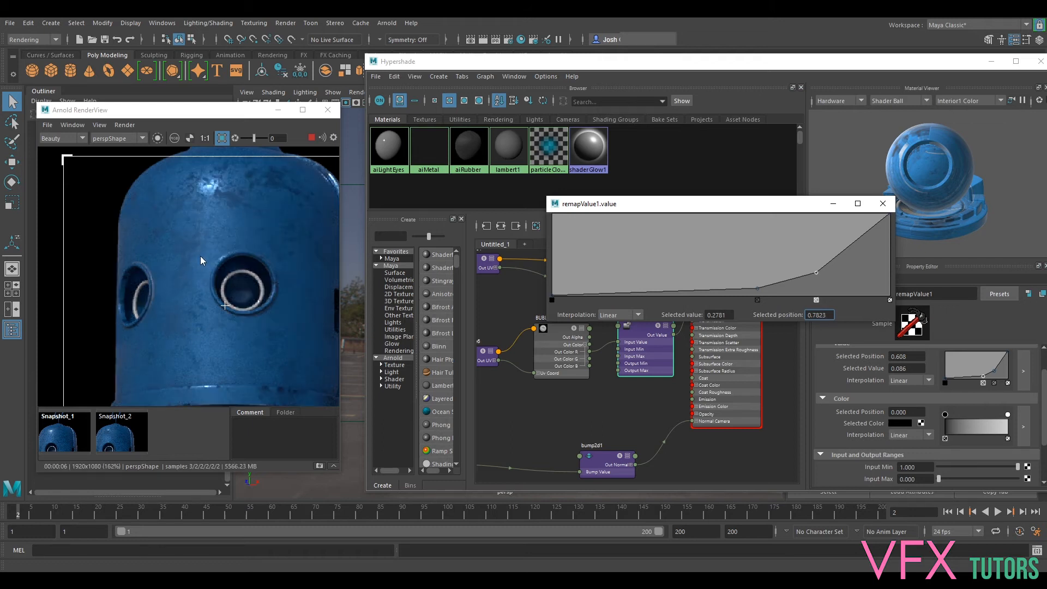
{"action": "scroll", "coordinate": [235, 309], "scroll_direction": "down", "scroll_amount": 2}
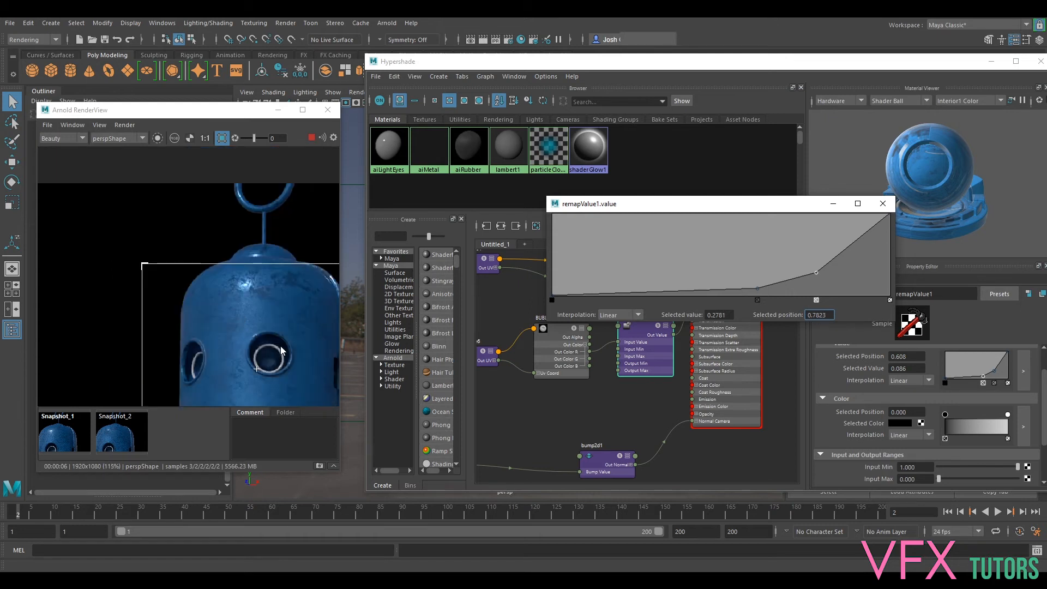
{"action": "middle_click_drag", "start_coordinate": [281, 350], "coordinate": [209, 229]}
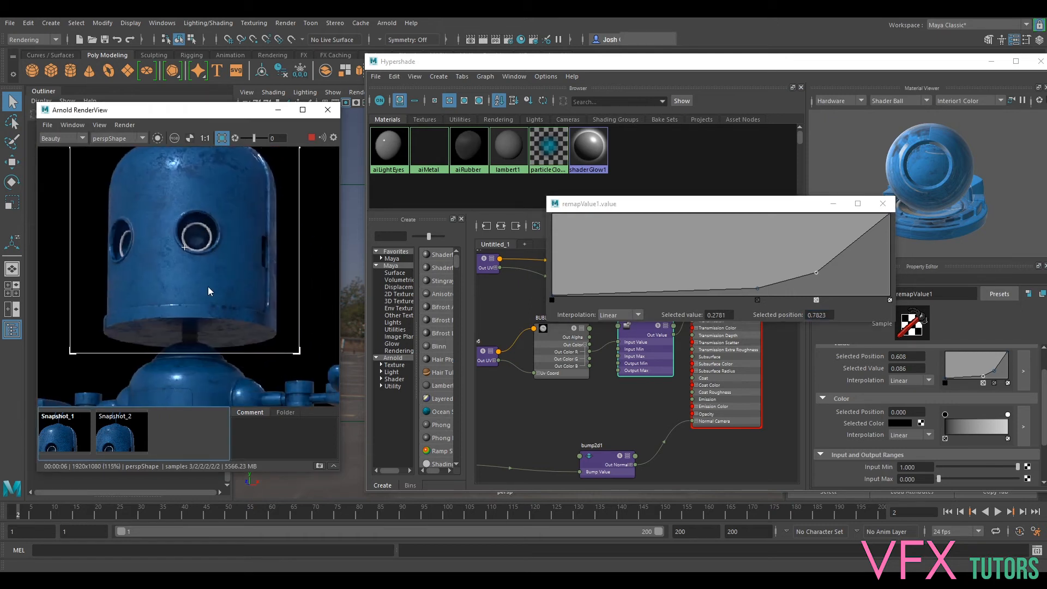
- Move the enlarged ramp window aside and shift the roughness texture and remapValue1 nodes slightly away from aiMetal in the graph
{"action": "left_click_drag", "start_coordinate": [714, 205], "coordinate": [718, 166]}
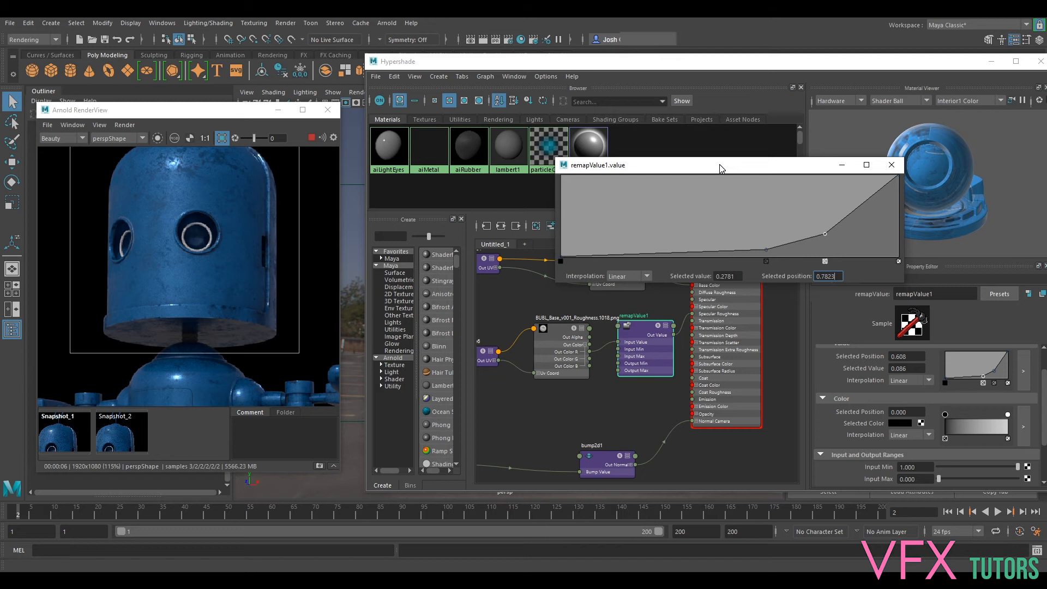
{"action": "left_click", "coordinate": [538, 335]}
{"action": "left_click_drag", "start_coordinate": [537, 330], "coordinate": [531, 330]}
{"action": "left_click_drag", "start_coordinate": [645, 328], "coordinate": [635, 327]}
{"action": "scroll", "coordinate": [970, 411], "scroll_direction": "down", "scroll_amount": 3}
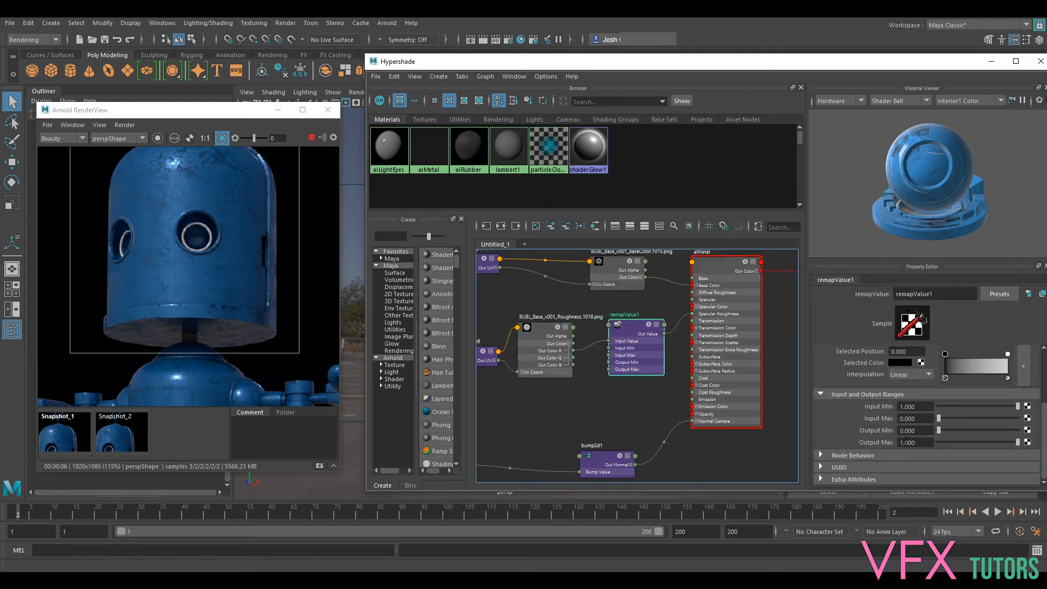
- Stop the live render and examine the head's highlights, eye sockets and lower rim in the rendered image
{"action": "scroll", "coordinate": [216, 240], "scroll_direction": "down", "scroll_amount": 2}
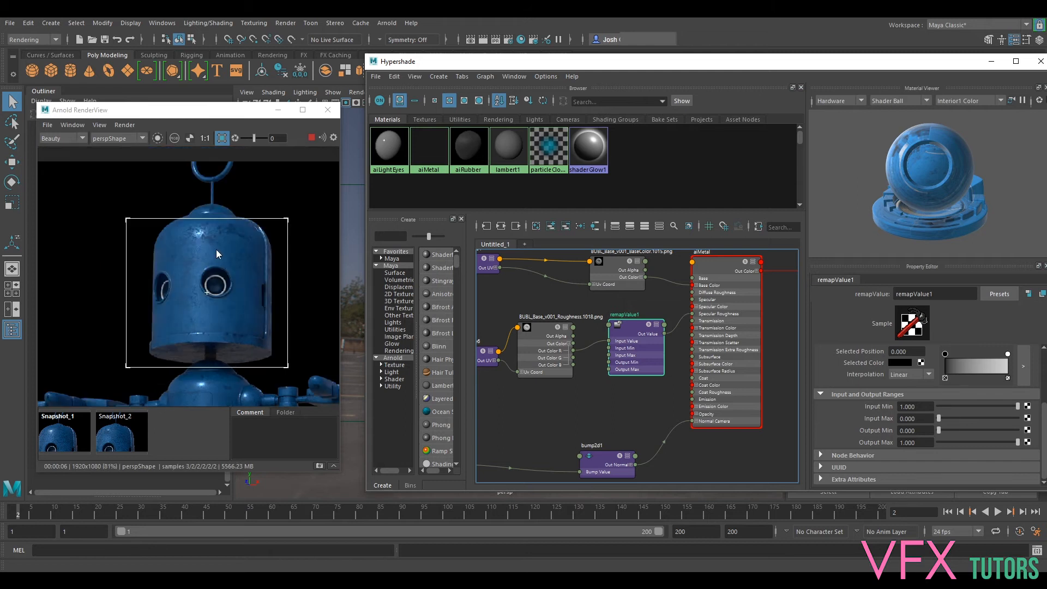
{"action": "left_click", "coordinate": [268, 258]}
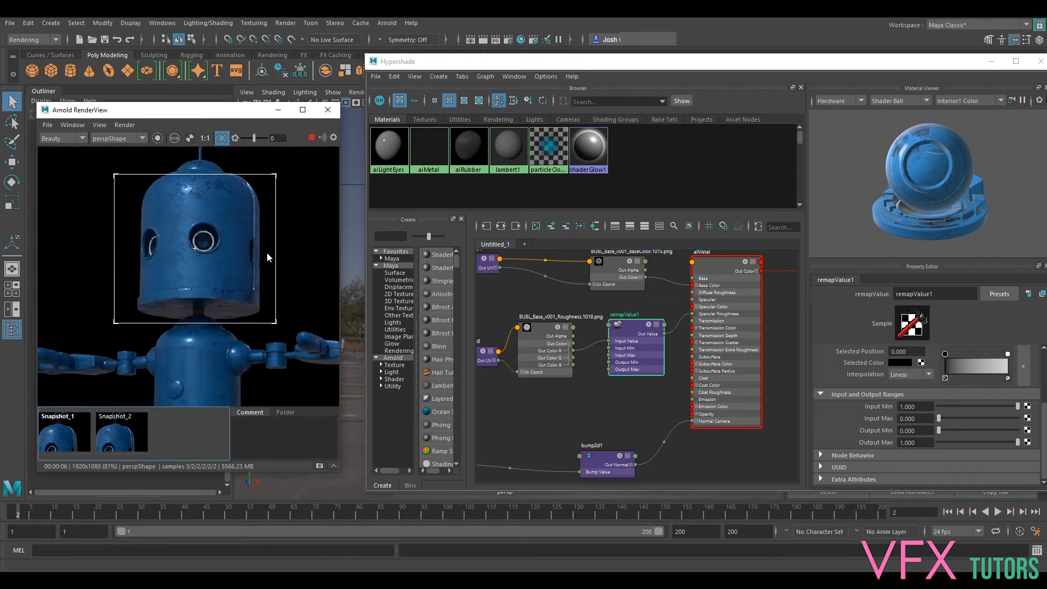
{"action": "left_click", "coordinate": [312, 139]}
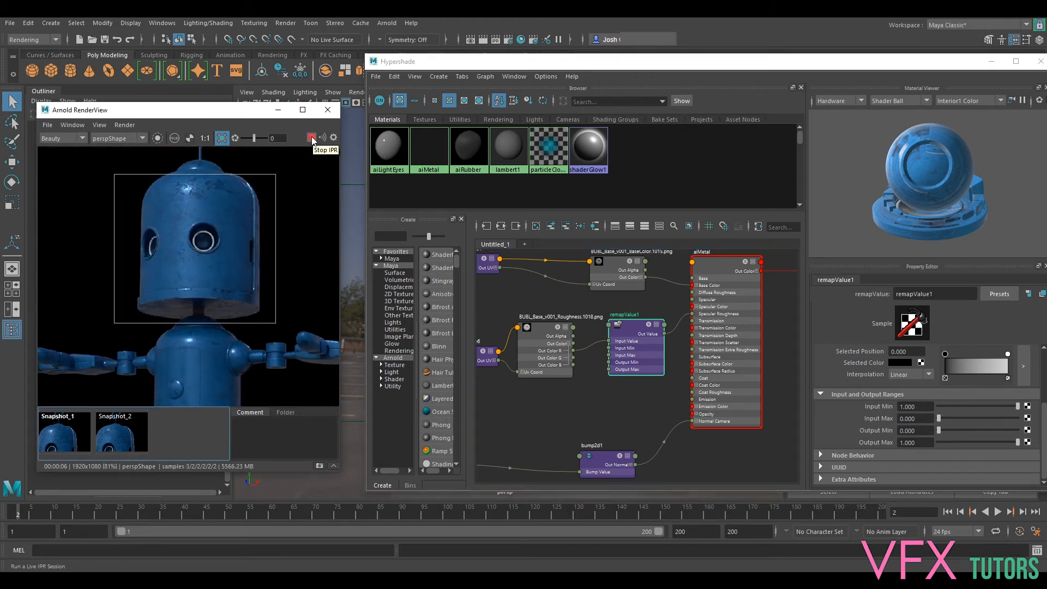
{"action": "scroll", "coordinate": [224, 267], "scroll_direction": "up", "scroll_amount": 3}
{"action": "middle_click_drag", "start_coordinate": [264, 355], "coordinate": [268, 365]}
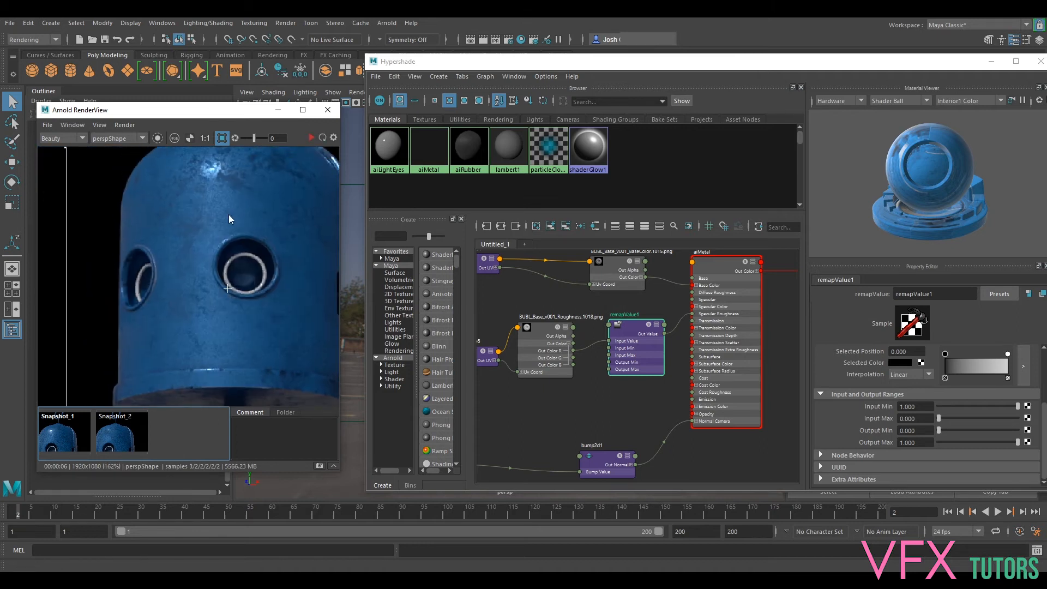
{"action": "middle_click_drag", "start_coordinate": [264, 286], "coordinate": [246, 217]}
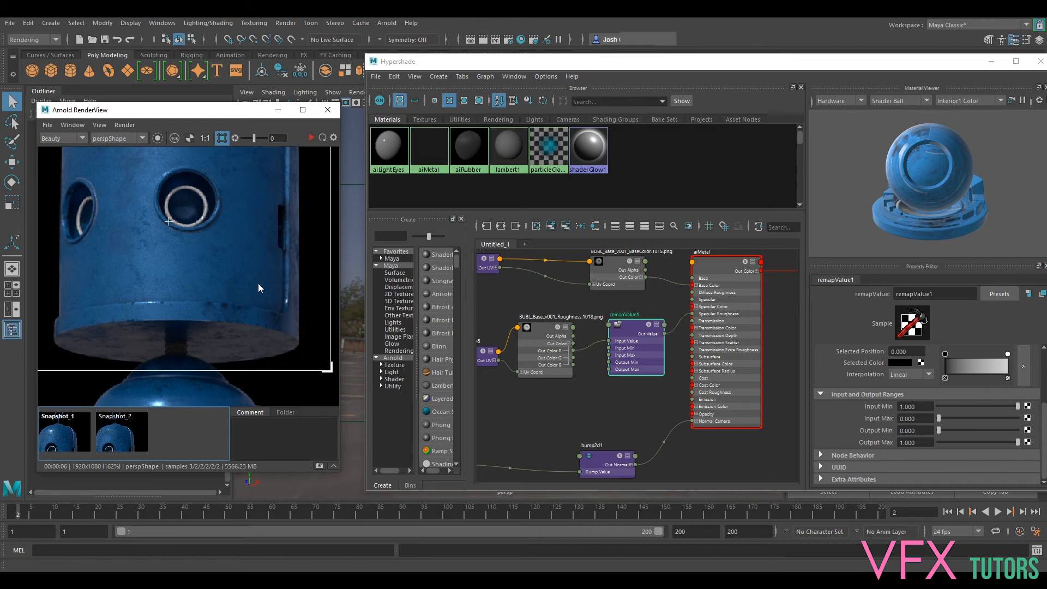
{"action": "scroll", "coordinate": [257, 287], "scroll_direction": "down", "scroll_amount": 5}
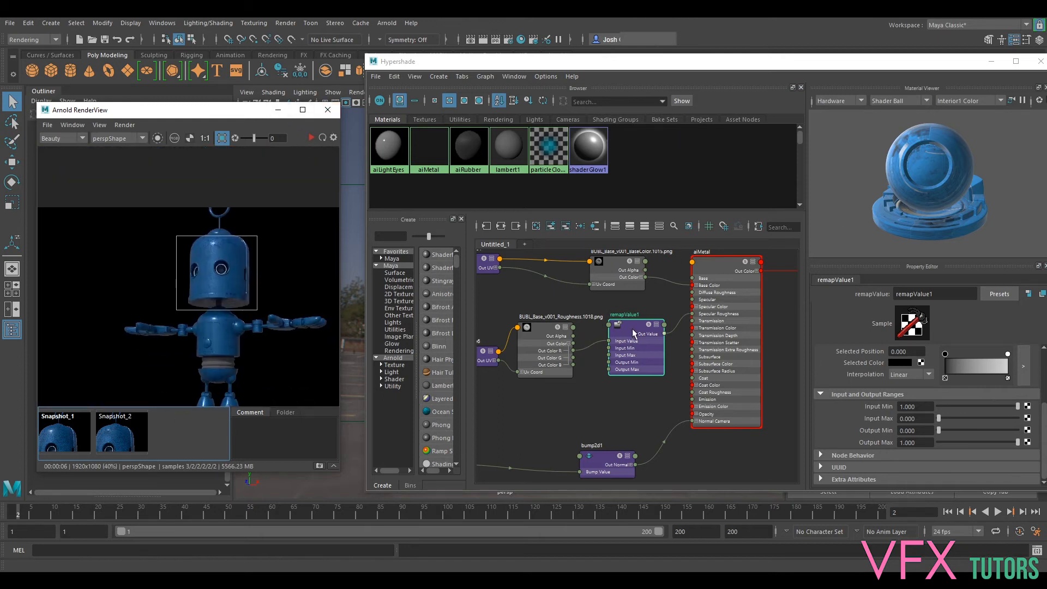
- Nudge remapValue1, select the bump2d1 node, and examine the bump detail on the head's lower rim
{"action": "left_click_drag", "start_coordinate": [635, 334], "coordinate": [631, 341]}
{"action": "left_click", "coordinate": [608, 461]}
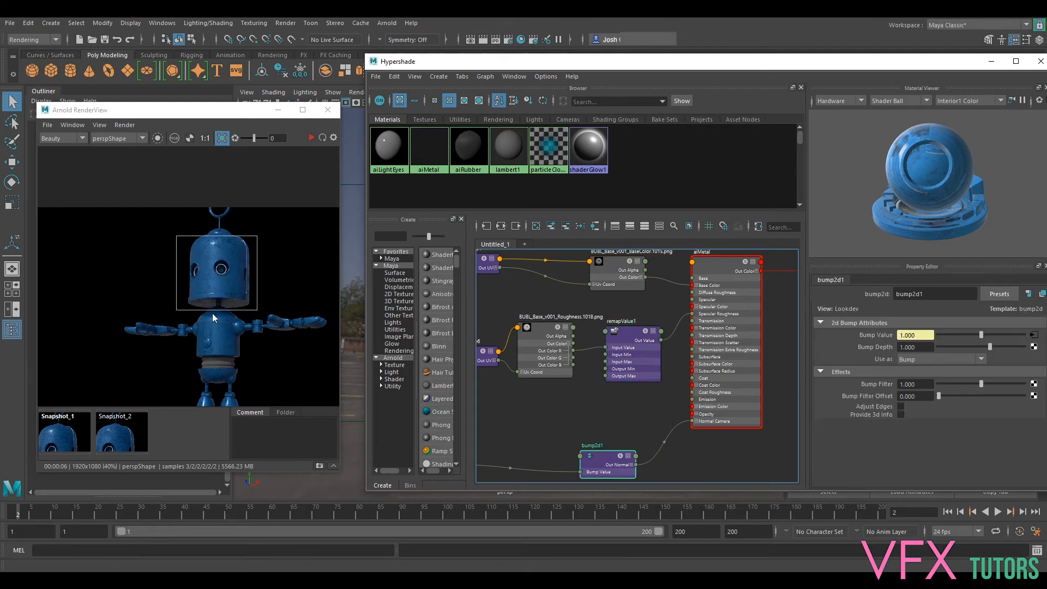
{"action": "scroll", "coordinate": [213, 318], "scroll_direction": "up", "scroll_amount": 10}
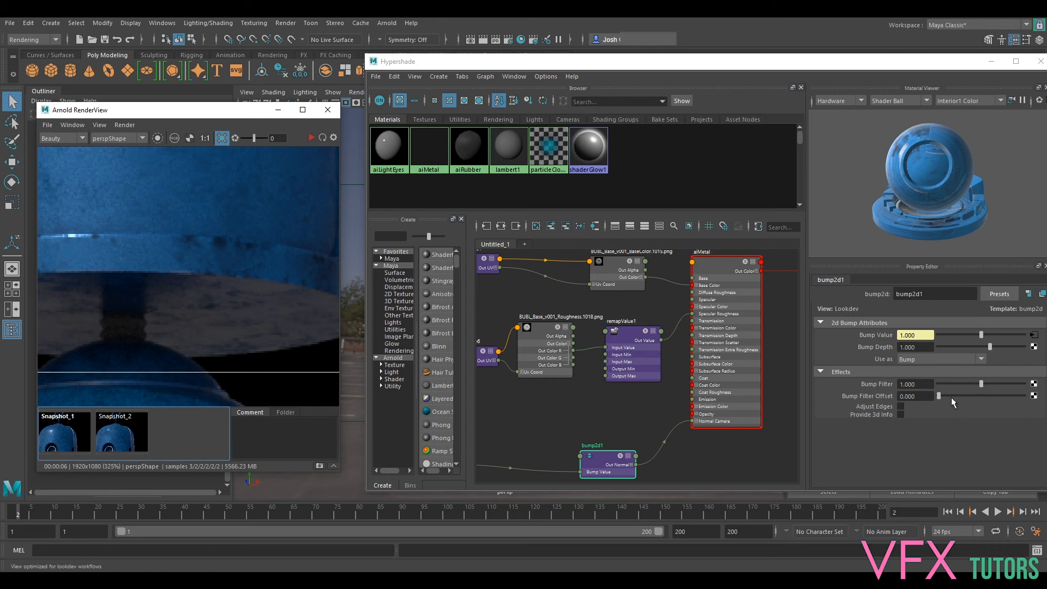
{"action": "scroll", "coordinate": [233, 224], "scroll_direction": "down", "scroll_amount": 5}
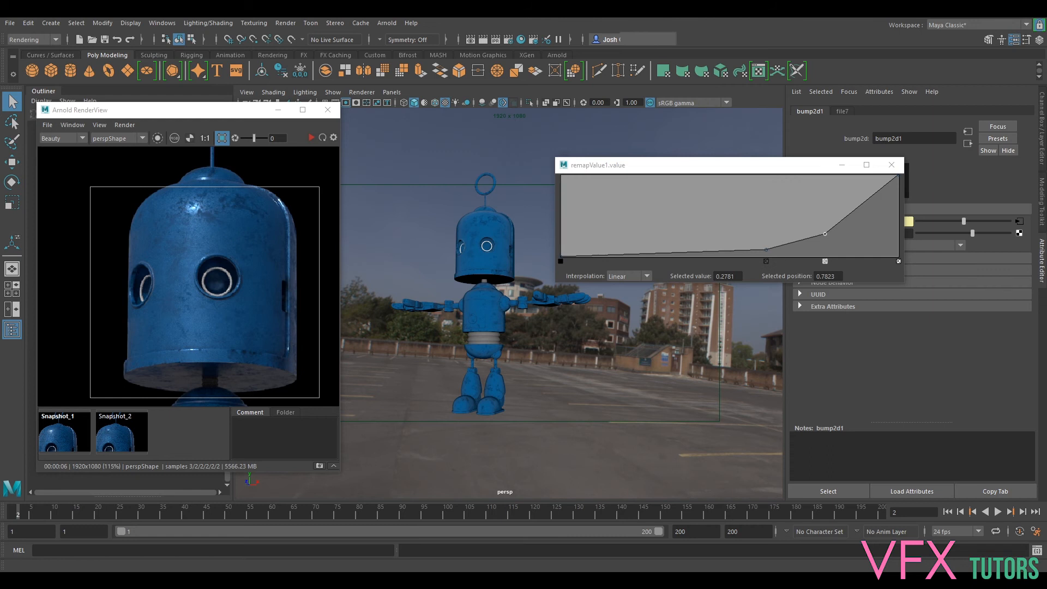
- Close the enlarged ramp, select the robot's waist, and map a file texture to the base color of its aiRubber material
{"action": "left_click", "coordinate": [892, 164]}
{"action": "left_click", "coordinate": [497, 340]}
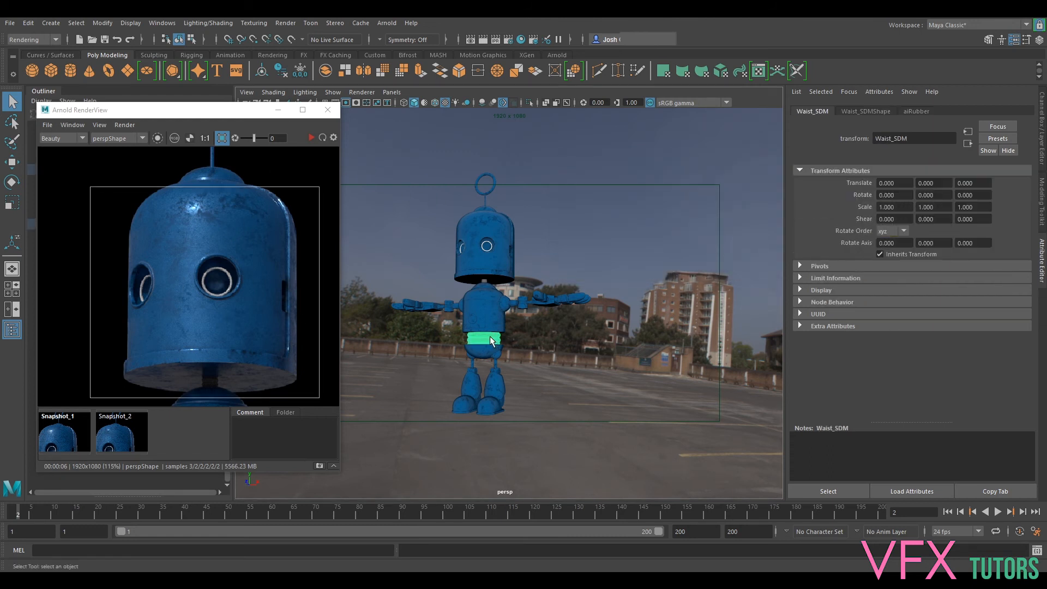
{"action": "left_click", "coordinate": [915, 111]}
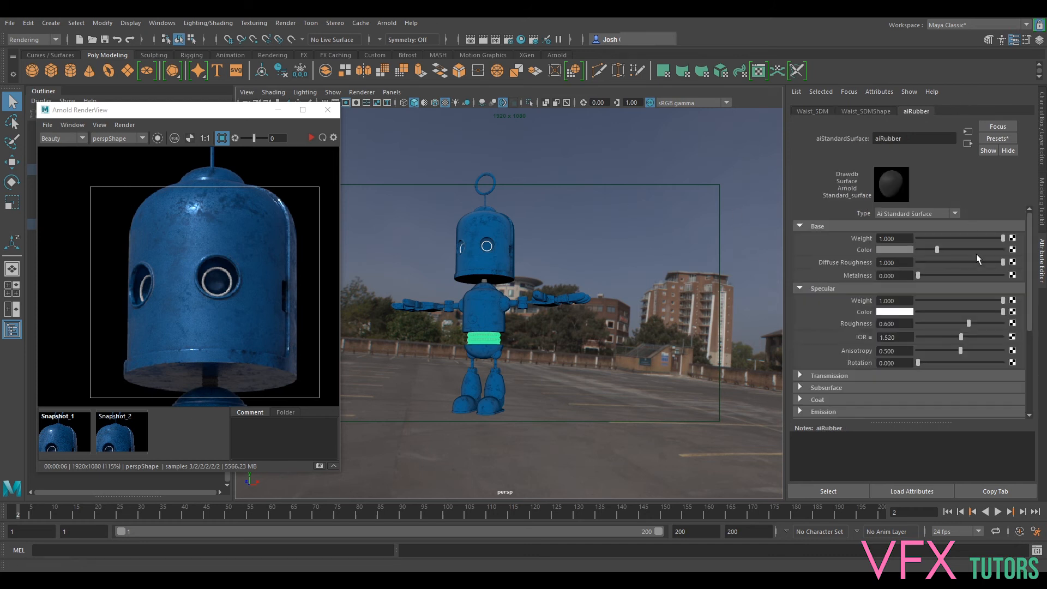
{"action": "left_click", "coordinate": [1013, 249]}
{"action": "left_click", "coordinate": [463, 294]}
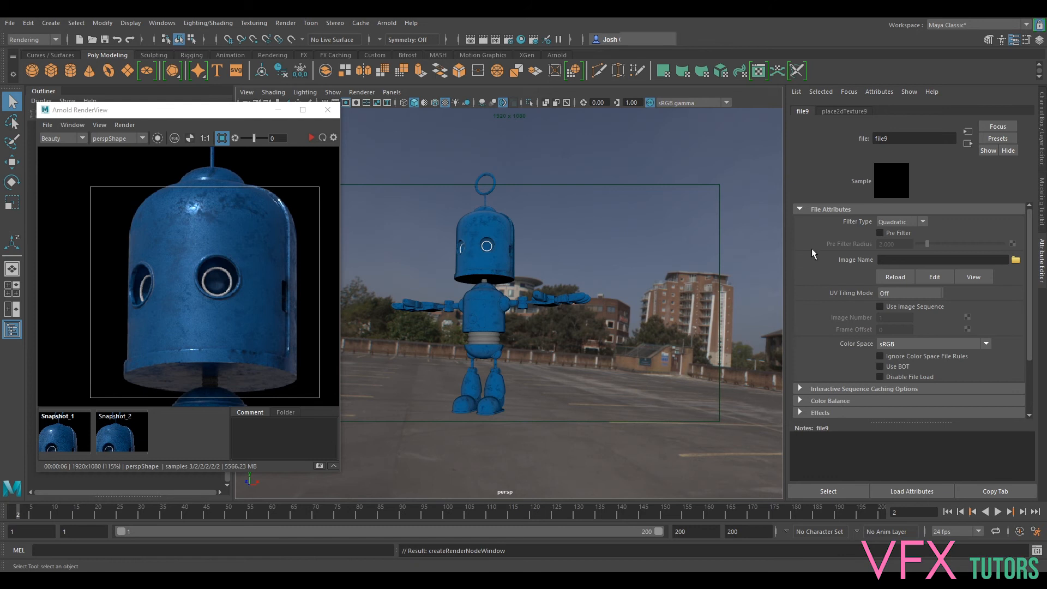
- Load BUBL_Base_v001_BaseColor.1011_1.png from the Substance\Textures folder as the new file texture's image
{"action": "left_click", "coordinate": [1016, 260]}
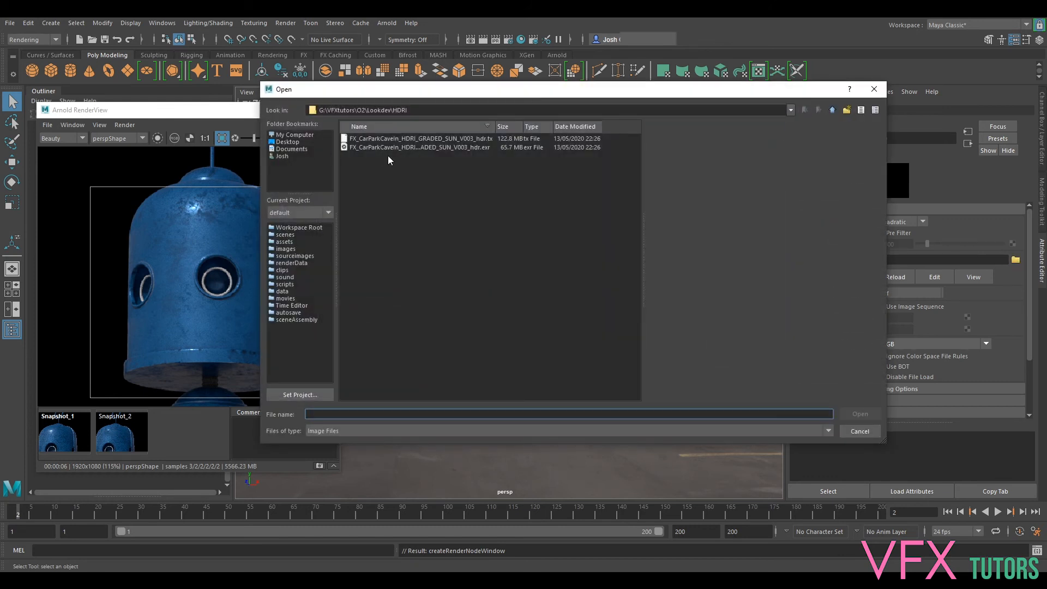
{"action": "left_click", "coordinate": [833, 110]}
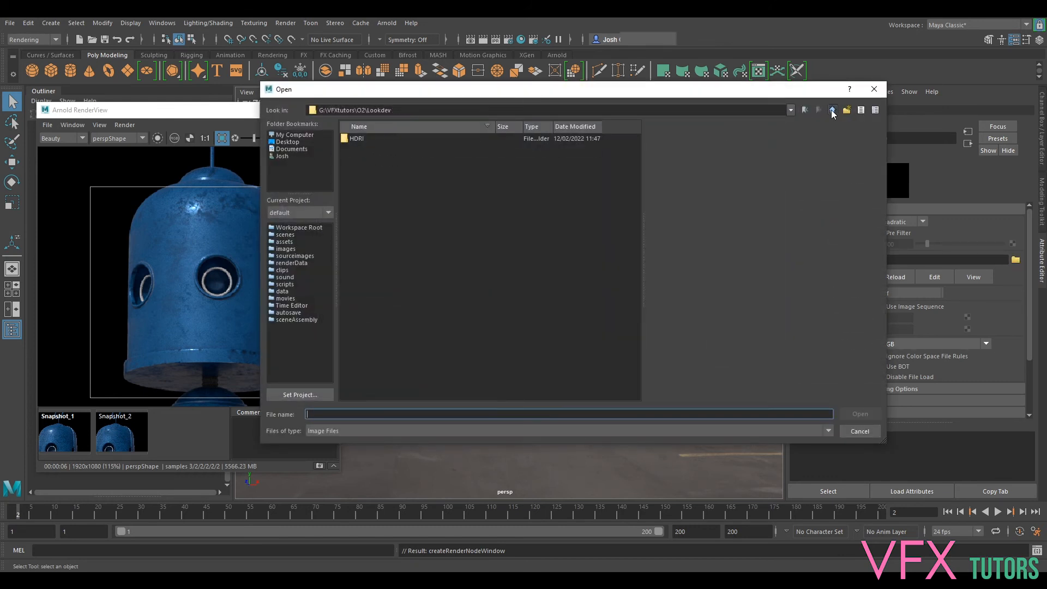
{"action": "left_click", "coordinate": [832, 109]}
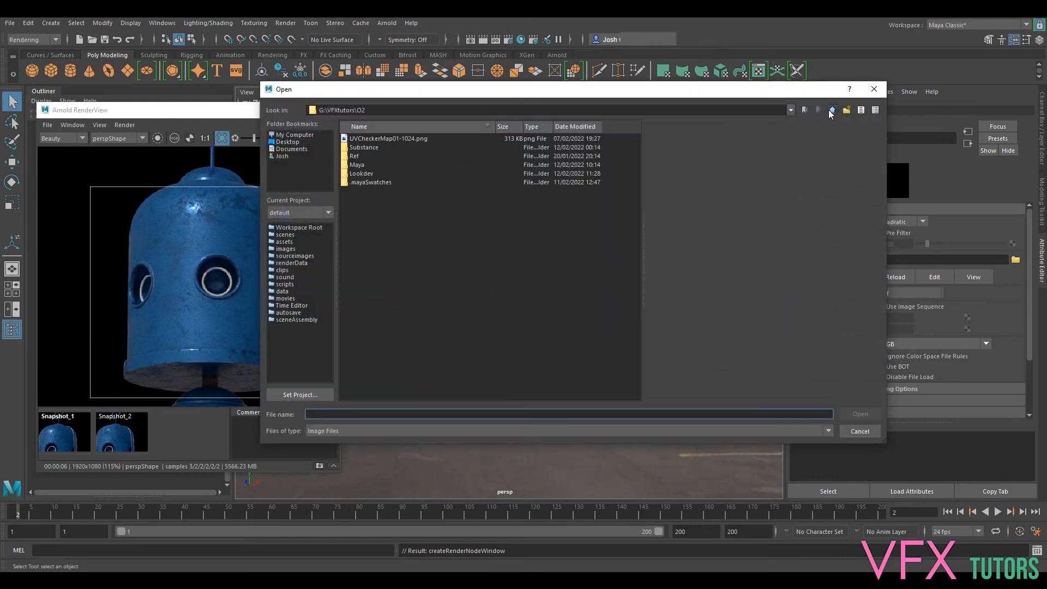
{"action": "double_click", "coordinate": [365, 147]}
{"action": "double_click", "coordinate": [363, 139]}
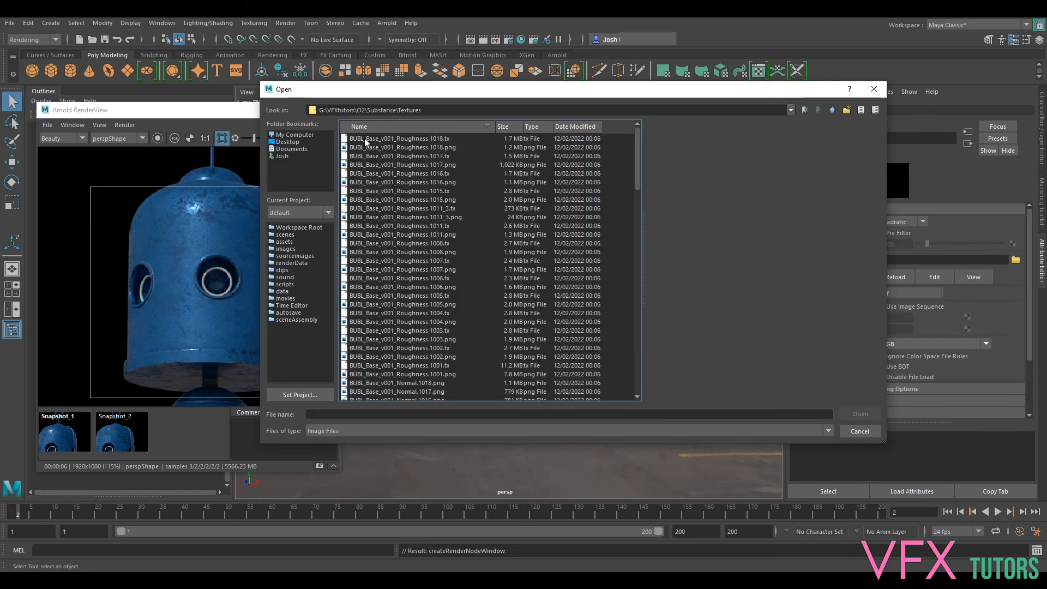
{"action": "scroll", "coordinate": [423, 330], "scroll_direction": "down", "scroll_amount": 20}
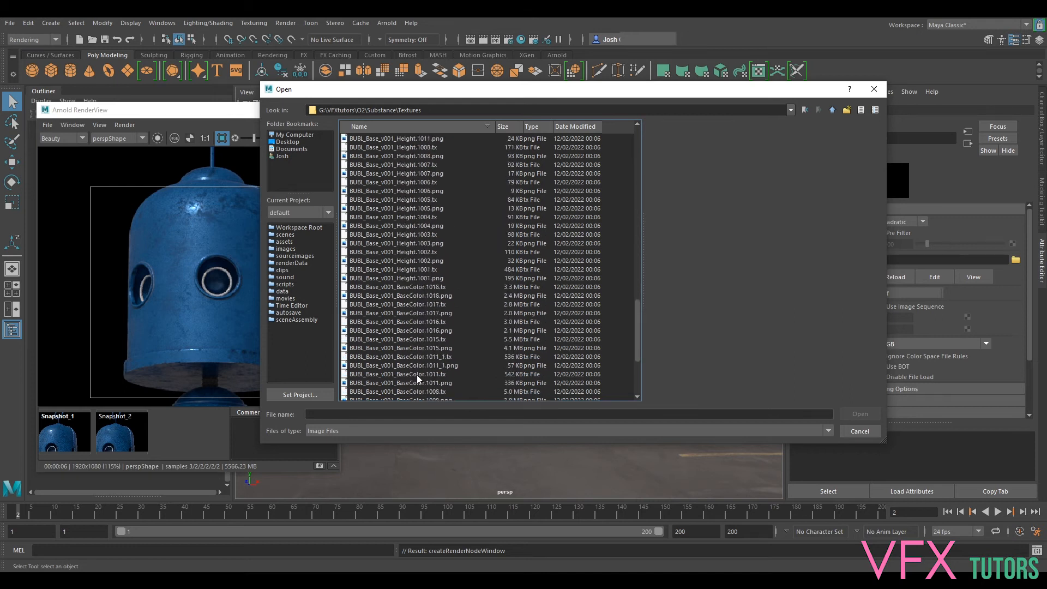
{"action": "left_click", "coordinate": [435, 366]}
{"action": "left_click", "coordinate": [849, 417]}
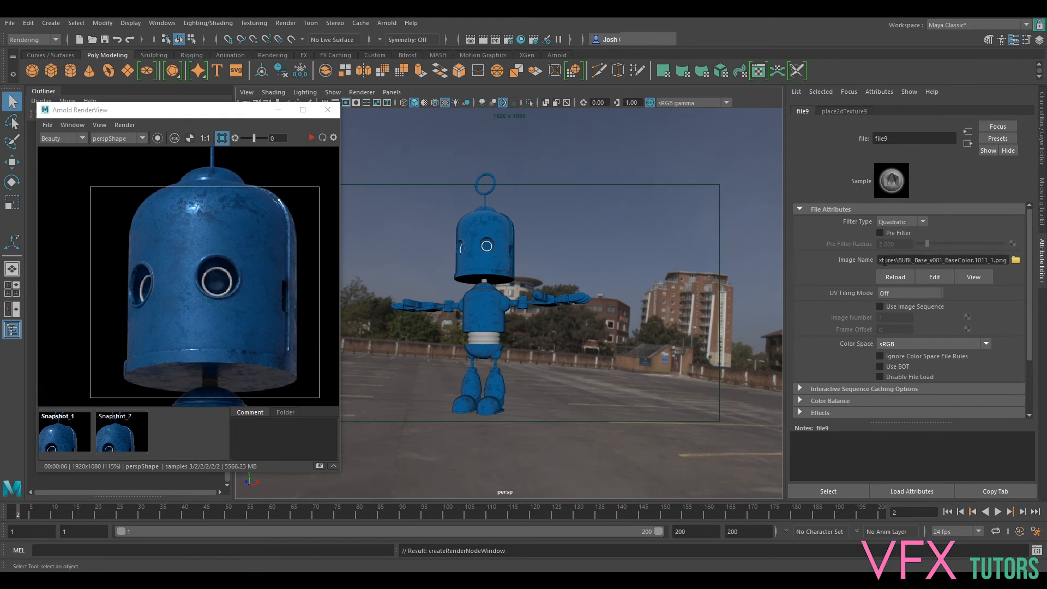
- Set the file texture's UV tiling mode to UDIM (Mari), generate its preview, and check the waist up close
{"action": "left_click", "coordinate": [899, 295]}
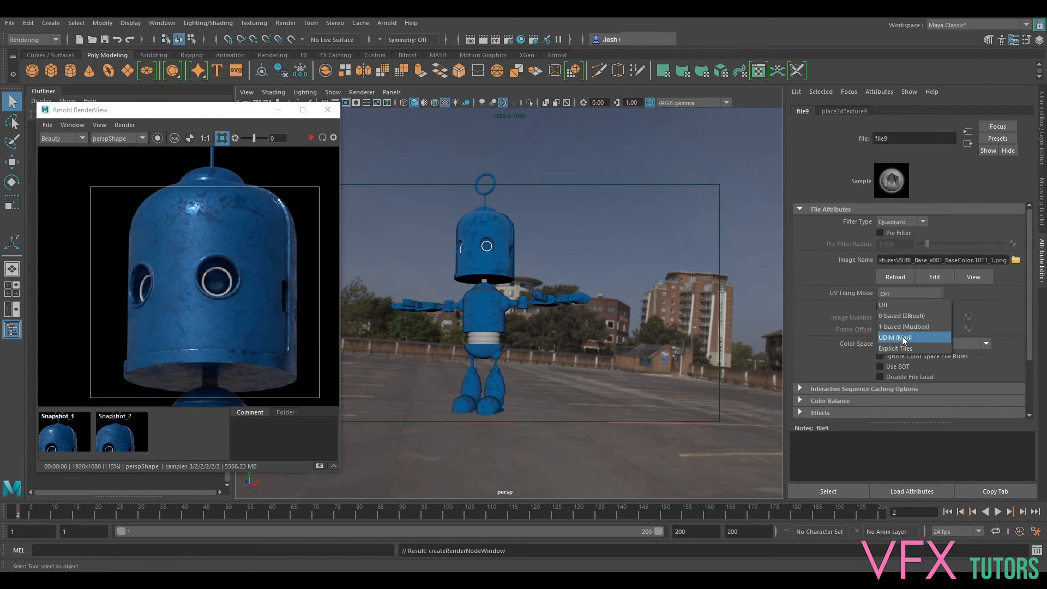
{"action": "left_click", "coordinate": [905, 339]}
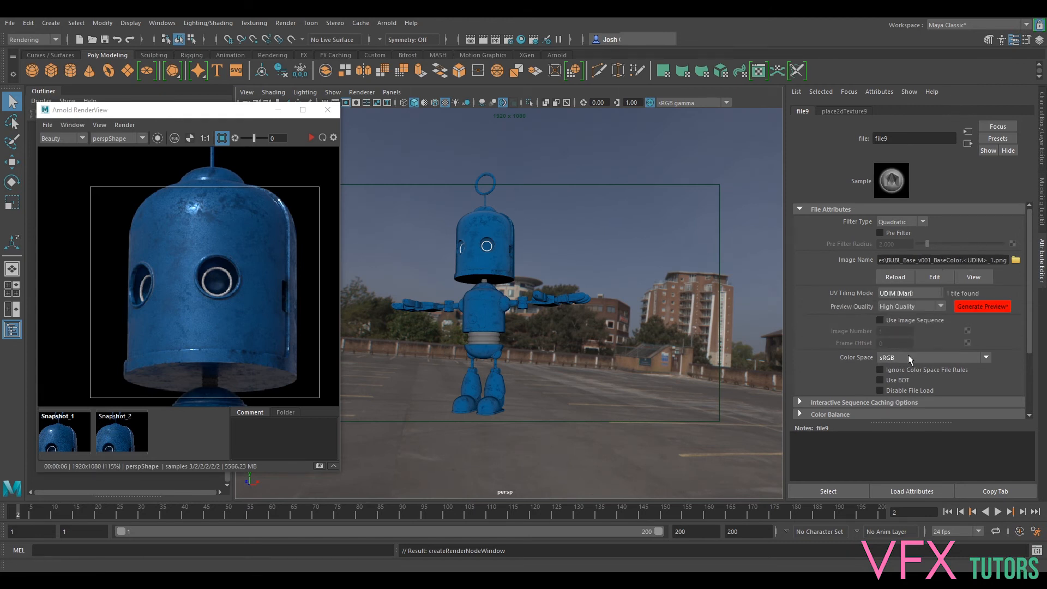
{"action": "left_click", "coordinate": [974, 309]}
{"action": "scroll", "coordinate": [502, 322], "scroll_direction": "up", "scroll_amount": 3}
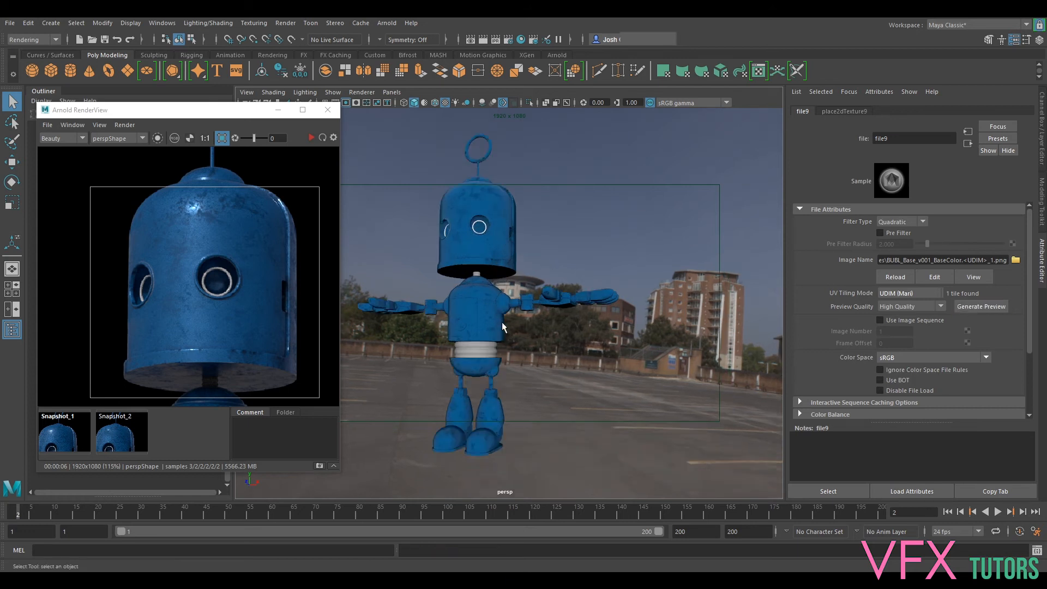
{"action": "scroll", "coordinate": [502, 326], "scroll_direction": "up", "scroll_amount": 2}
{"action": "scroll", "coordinate": [585, 257], "scroll_direction": "up", "scroll_amount": 2}
{"action": "scroll", "coordinate": [566, 217], "scroll_direction": "up", "scroll_amount": 2}
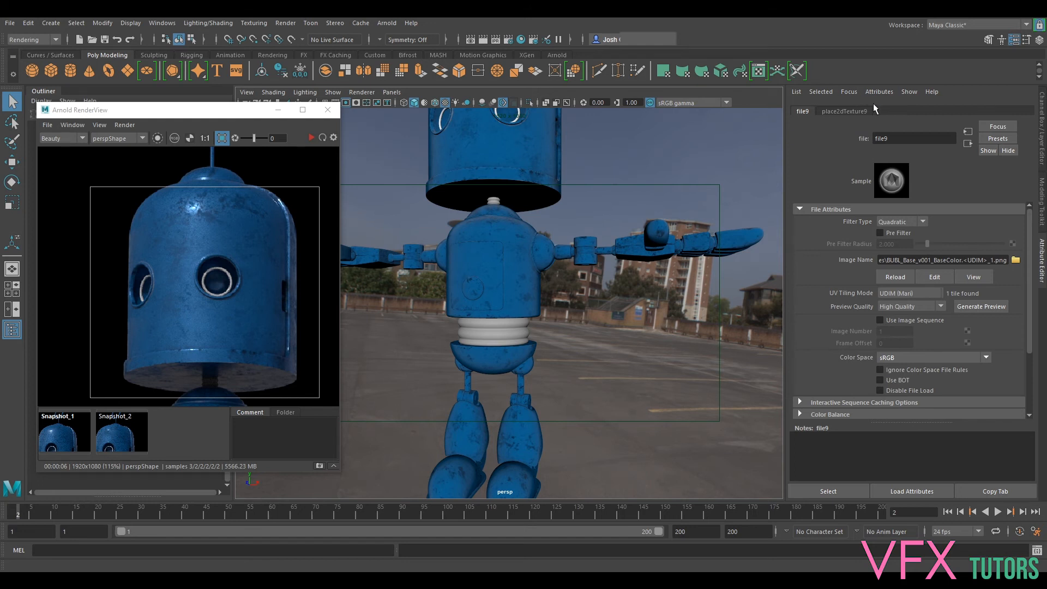
- Map a file texture to aiRubber's specular roughness and load BUBL_Base_v001_Roughness.1008.png as its image
{"action": "left_click", "coordinate": [969, 143]}
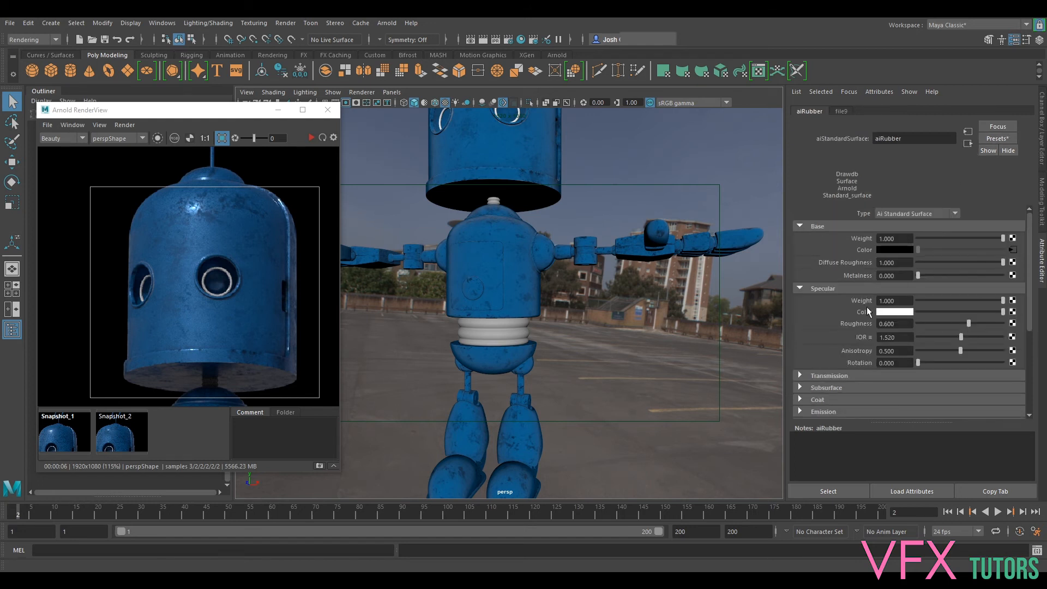
{"action": "left_click", "coordinate": [1013, 324]}
{"action": "left_click", "coordinate": [440, 299]}
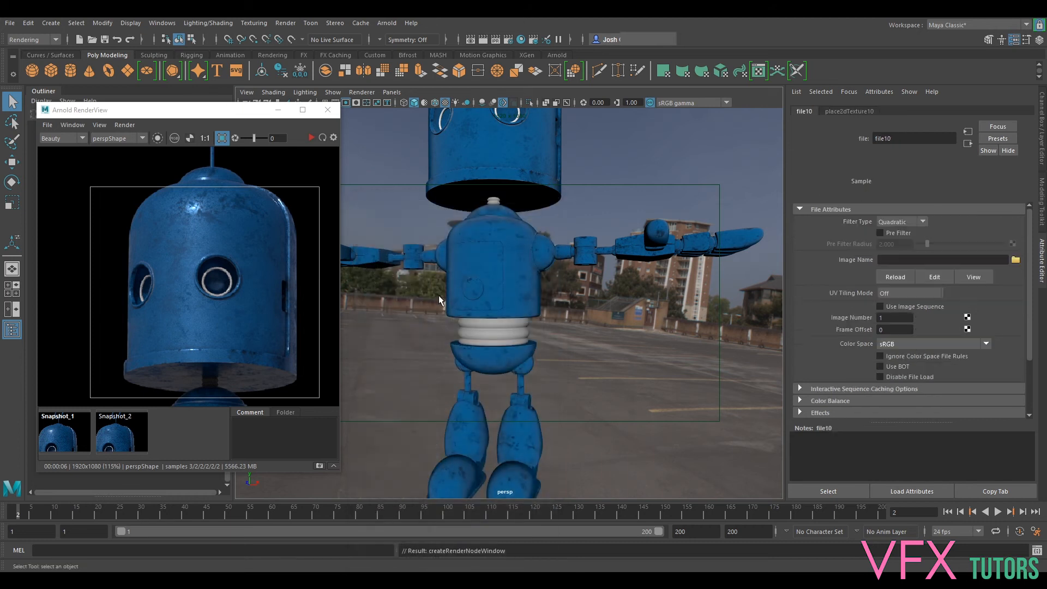
{"action": "left_click", "coordinate": [1016, 260]}
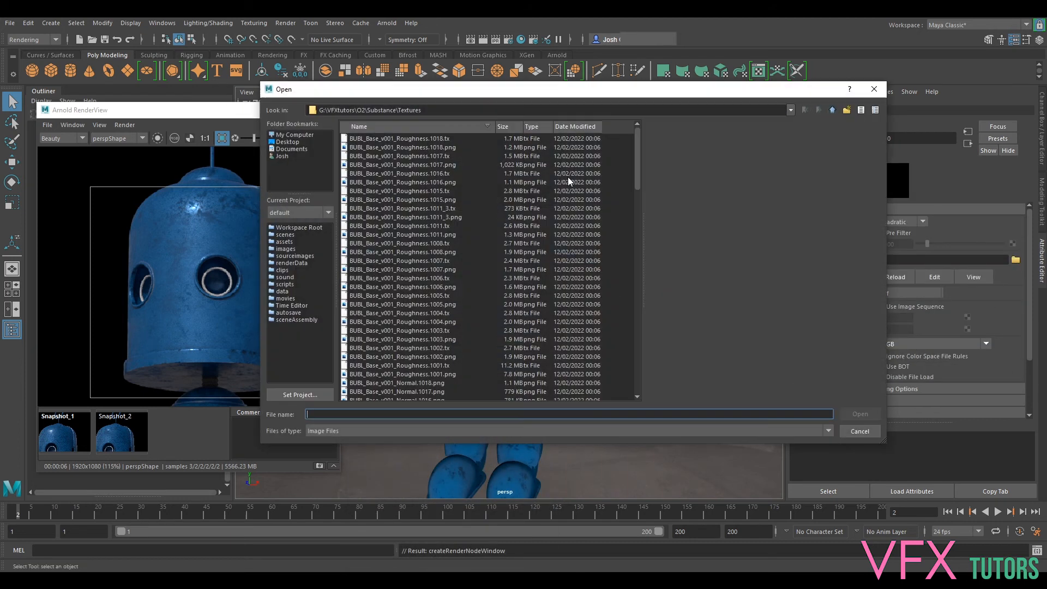
{"action": "left_click", "coordinate": [415, 252]}
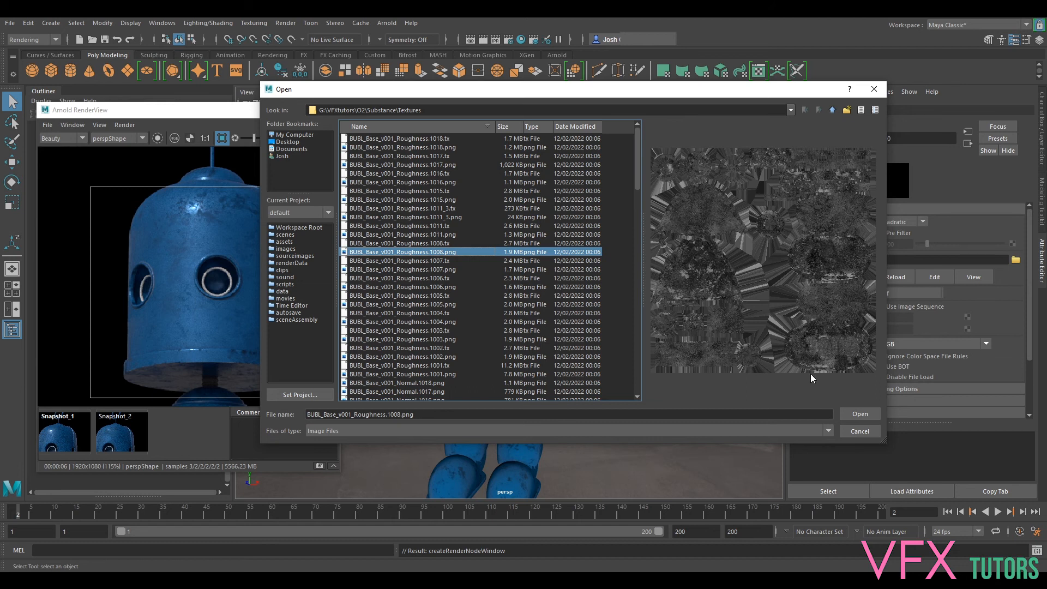
{"action": "left_click", "coordinate": [858, 414]}
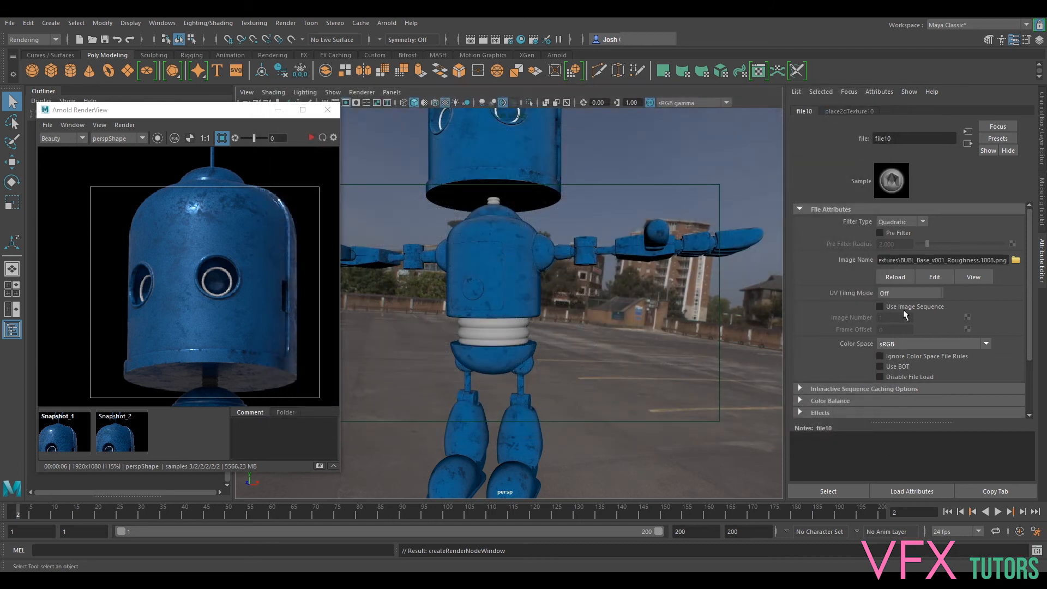
- Set the roughness texture's color space to Raw and its UV tiling mode to UDIM (Mari), and generate its preview
{"action": "left_click", "coordinate": [899, 344]}
{"action": "scroll", "coordinate": [894, 390], "scroll_direction": "down", "scroll_amount": 3}
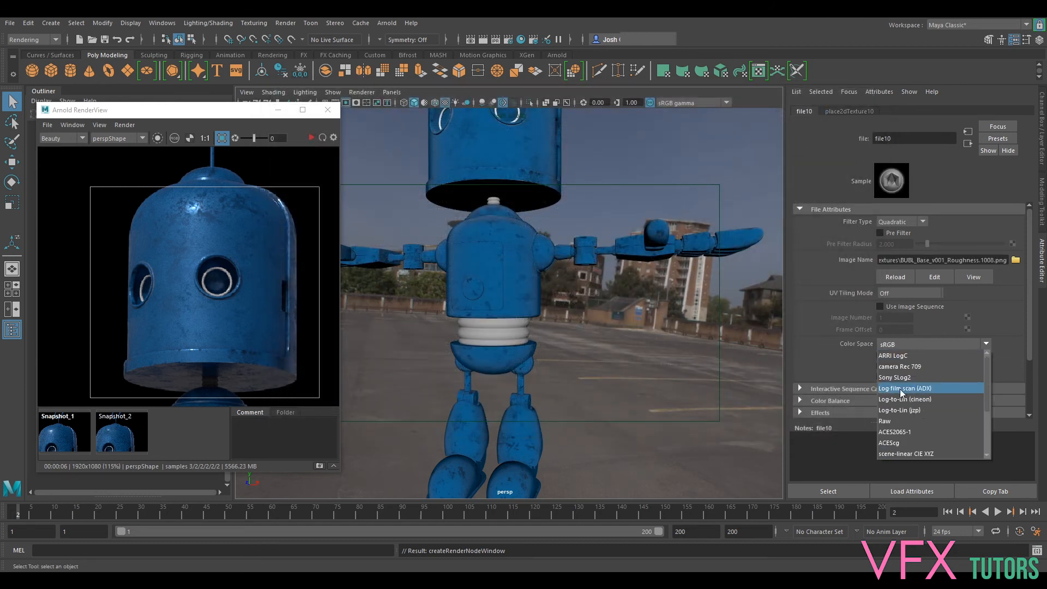
{"action": "left_click", "coordinate": [894, 421]}
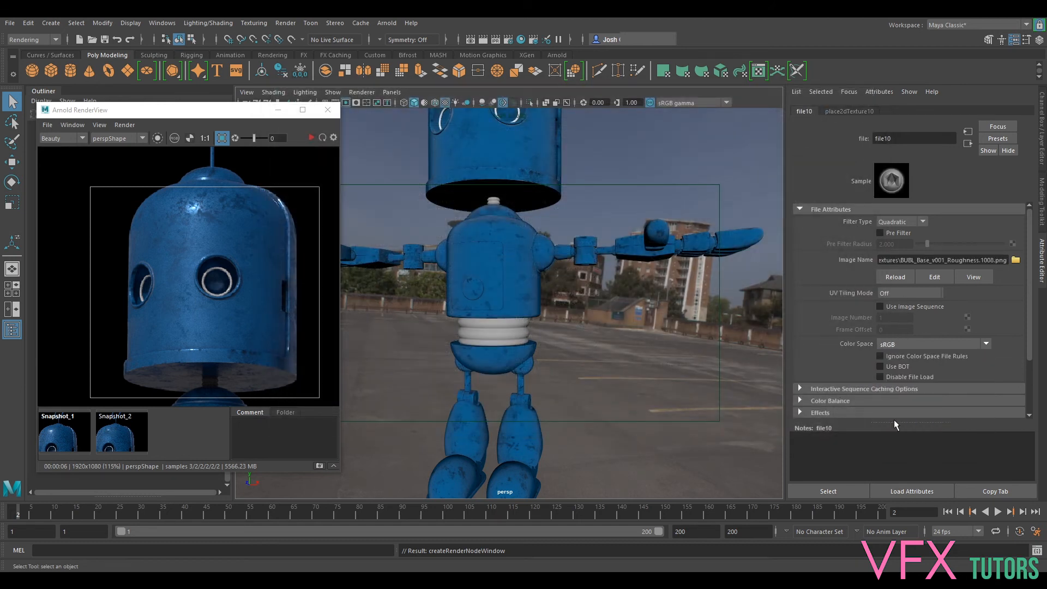
{"action": "left_click", "coordinate": [910, 293]}
{"action": "left_click", "coordinate": [905, 339]}
{"action": "left_click", "coordinate": [973, 307]}
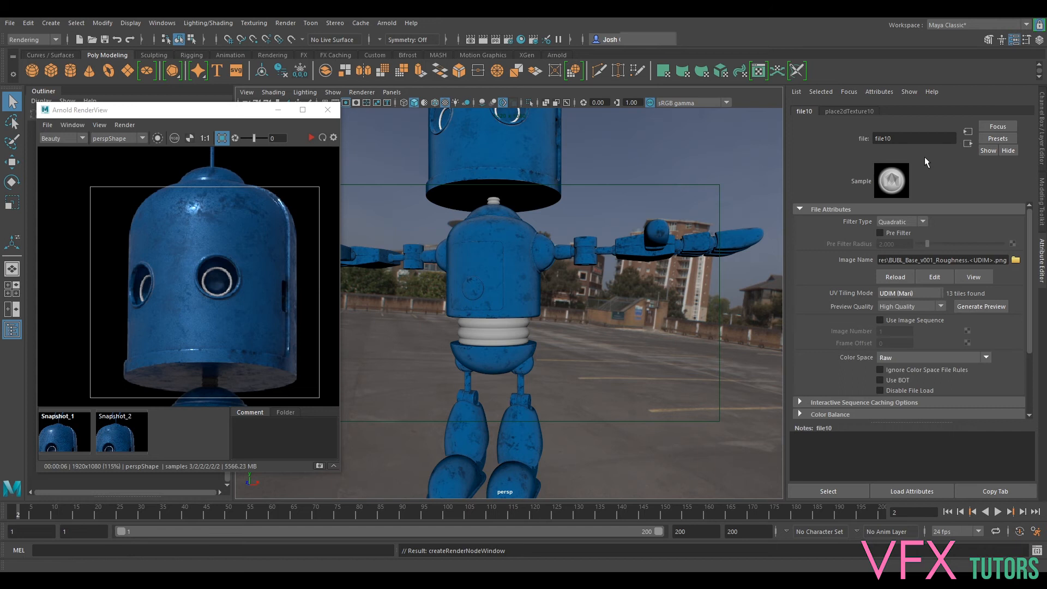
- Map a file texture to aiRubber's bump mapping and go through the bump node to the new file's attributes
{"action": "left_click", "coordinate": [968, 143]}
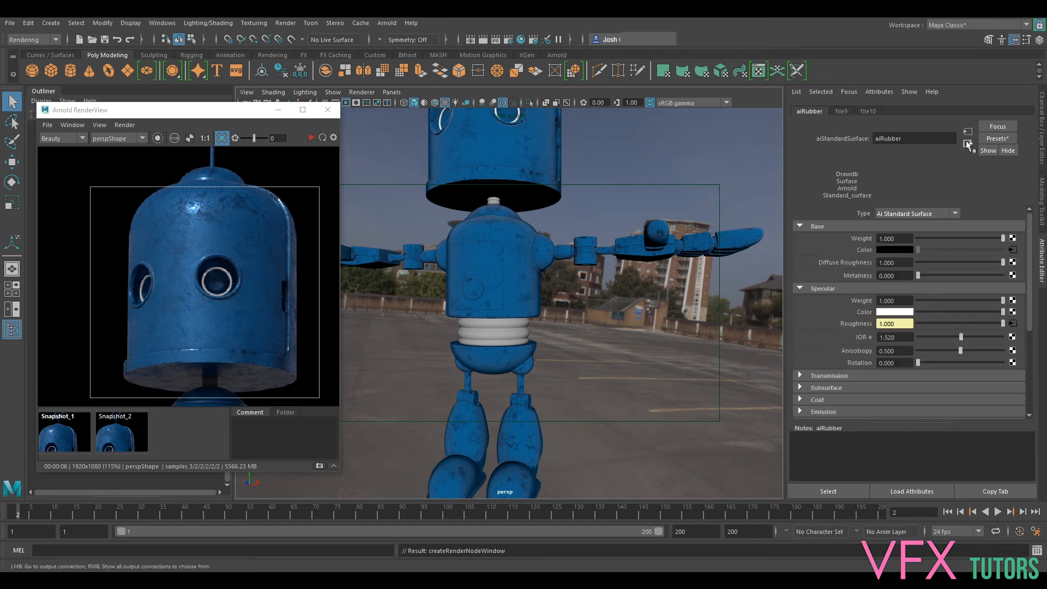
{"action": "scroll", "coordinate": [843, 343], "scroll_direction": "down", "scroll_amount": 5}
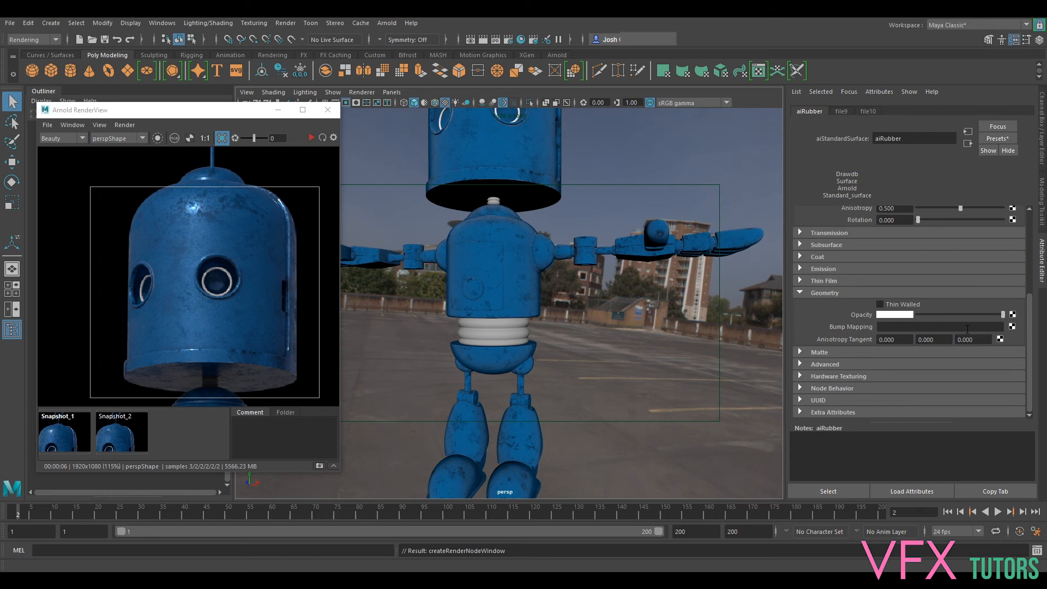
{"action": "left_click", "coordinate": [1013, 327]}
{"action": "left_click", "coordinate": [449, 294]}
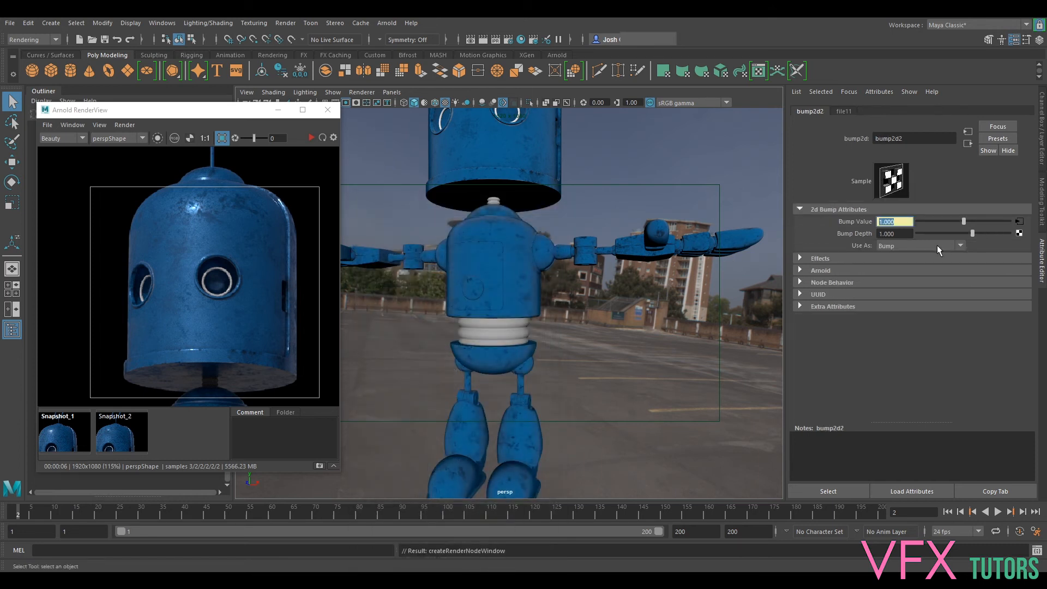
{"action": "left_click", "coordinate": [1019, 221]}
- Load BUBL_Base_v001_Height.1017.png from the Substance\Textures folder as the bump texture's image
{"action": "left_click", "coordinate": [1016, 259]}
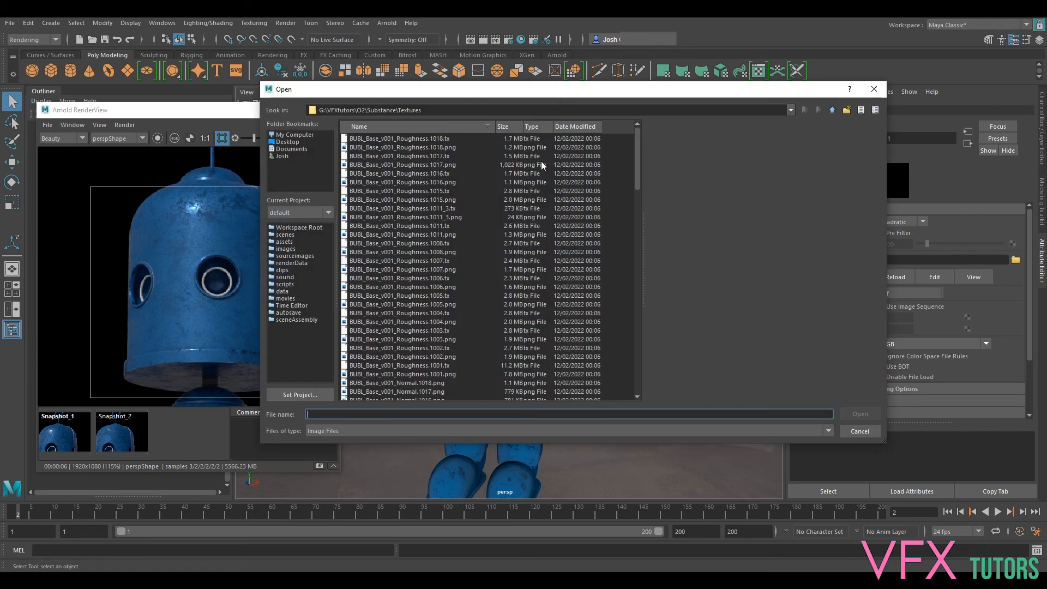
{"action": "scroll", "coordinate": [422, 208], "scroll_direction": "down", "scroll_amount": 20}
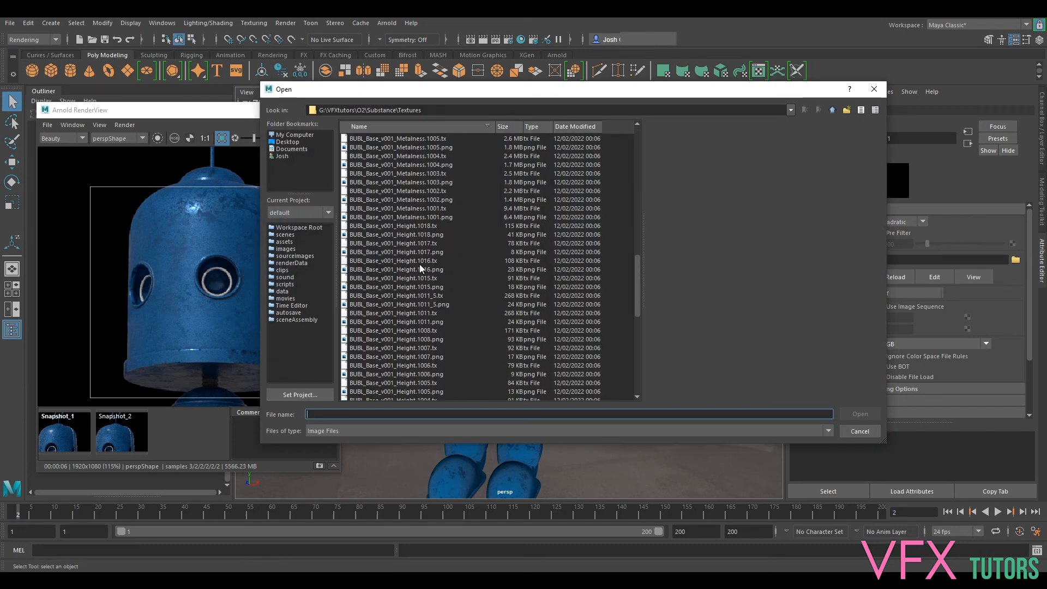
{"action": "left_click", "coordinate": [418, 251]}
{"action": "left_click", "coordinate": [860, 414]}
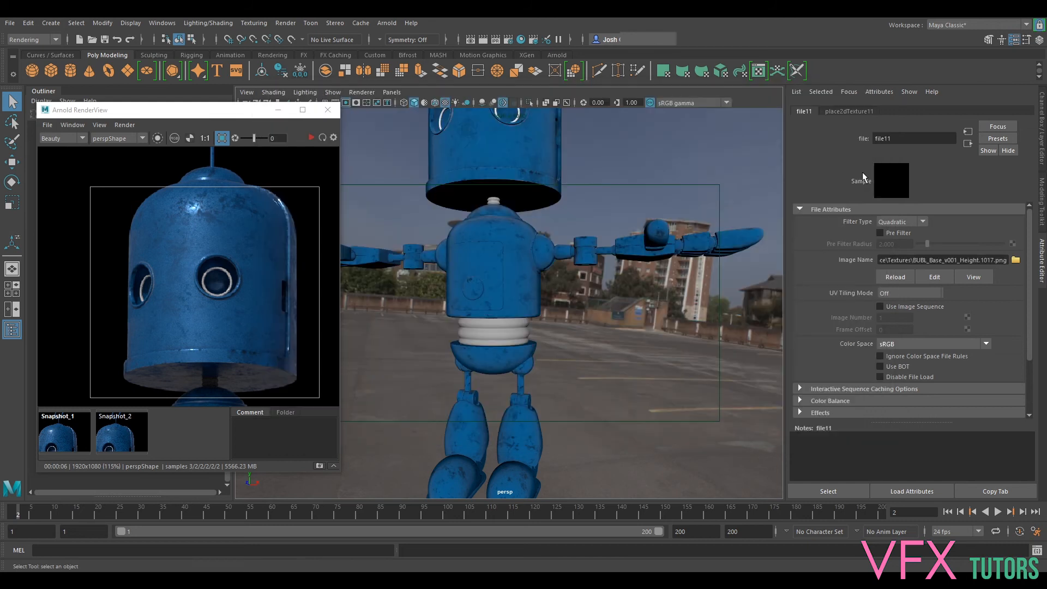
- Set the height texture's UV tiling mode to UDIM (Mari) and its color space to Raw
{"action": "left_click", "coordinate": [910, 293]}
{"action": "left_click", "coordinate": [905, 328]}
{"action": "left_click", "coordinate": [911, 360]}
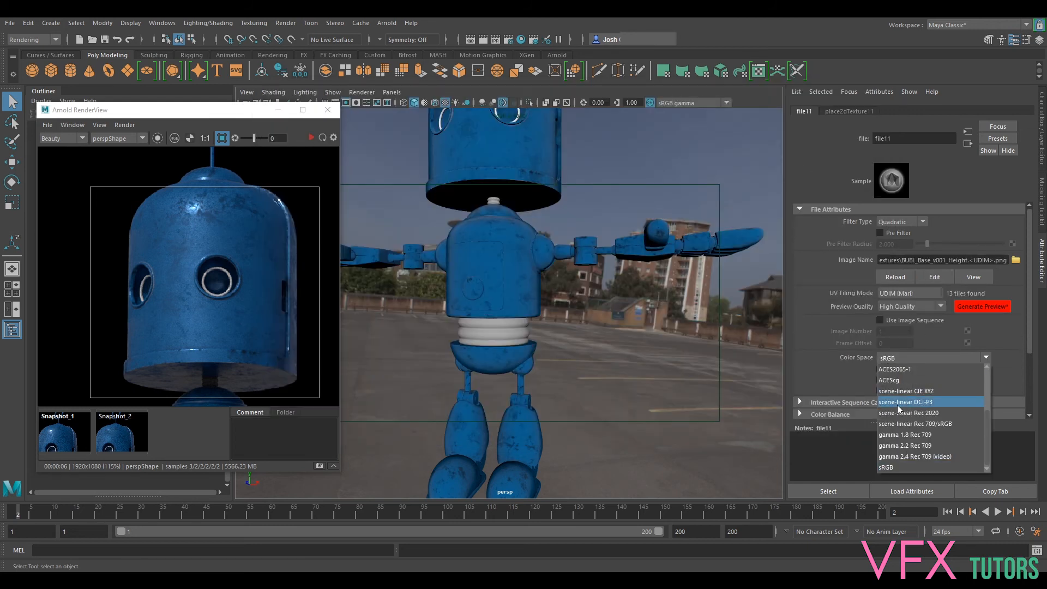
{"action": "left_click", "coordinate": [896, 434]}
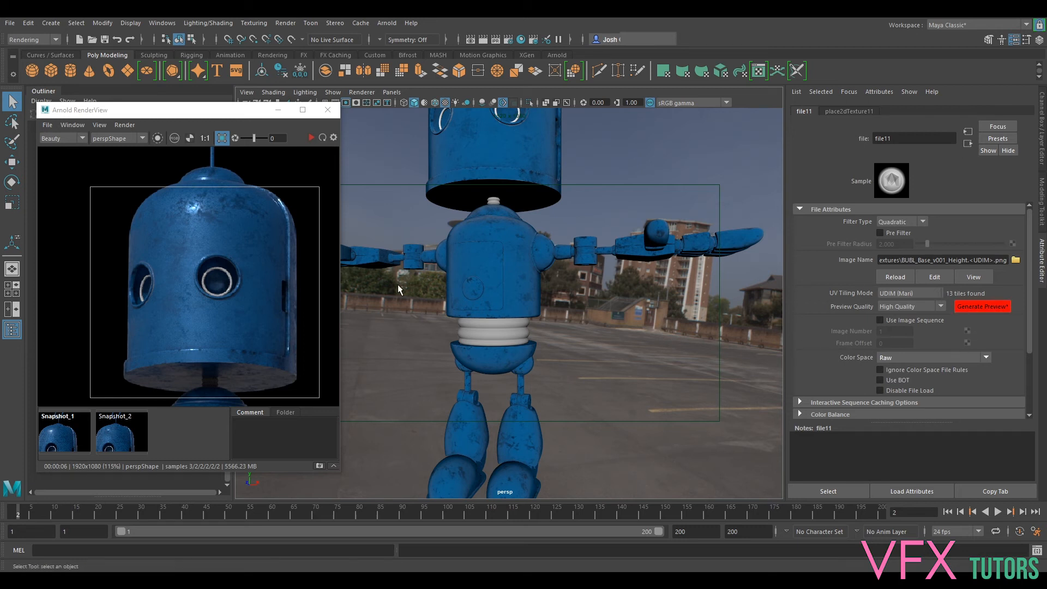
- Select the robot's waist, bring up the Hypershade, and graph the aiRubber material's input and output connections
{"action": "left_click", "coordinate": [521, 329]}
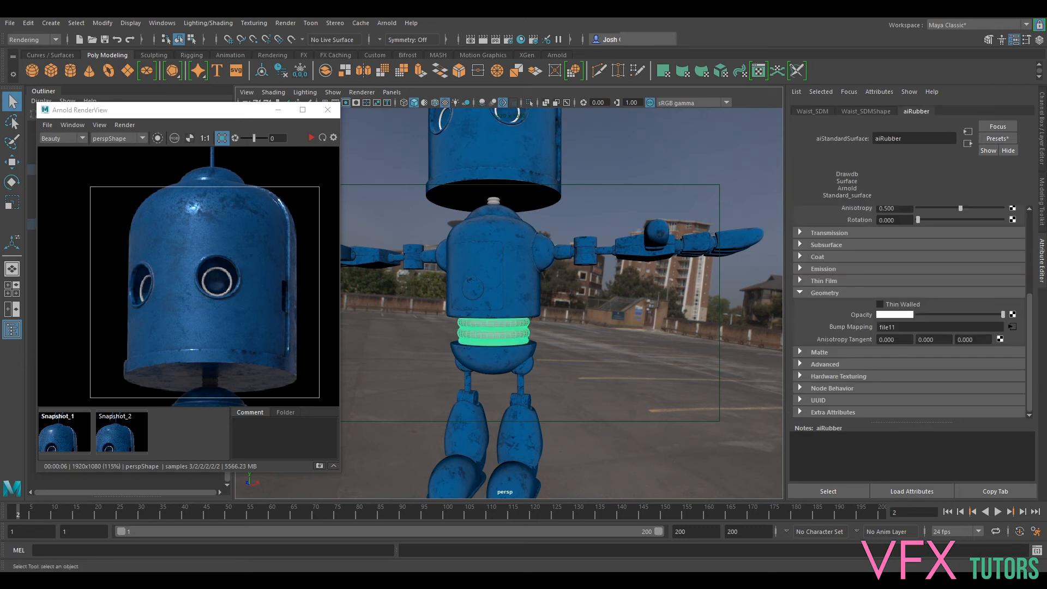
{"action": "left_click_drag", "start_coordinate": [1046, 305], "coordinate": [704, 81]}
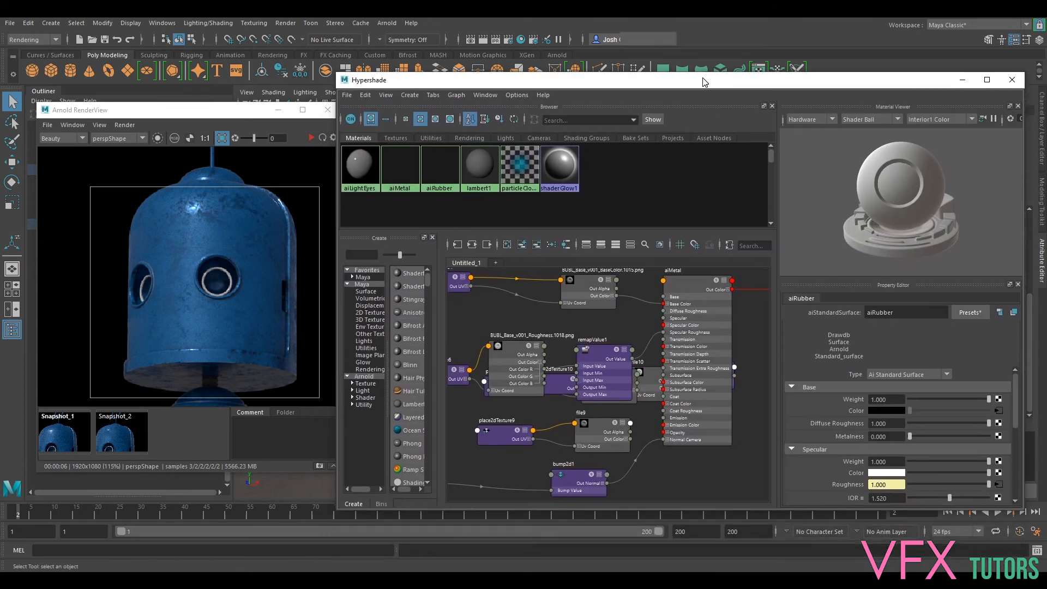
{"action": "key", "text": "a"}
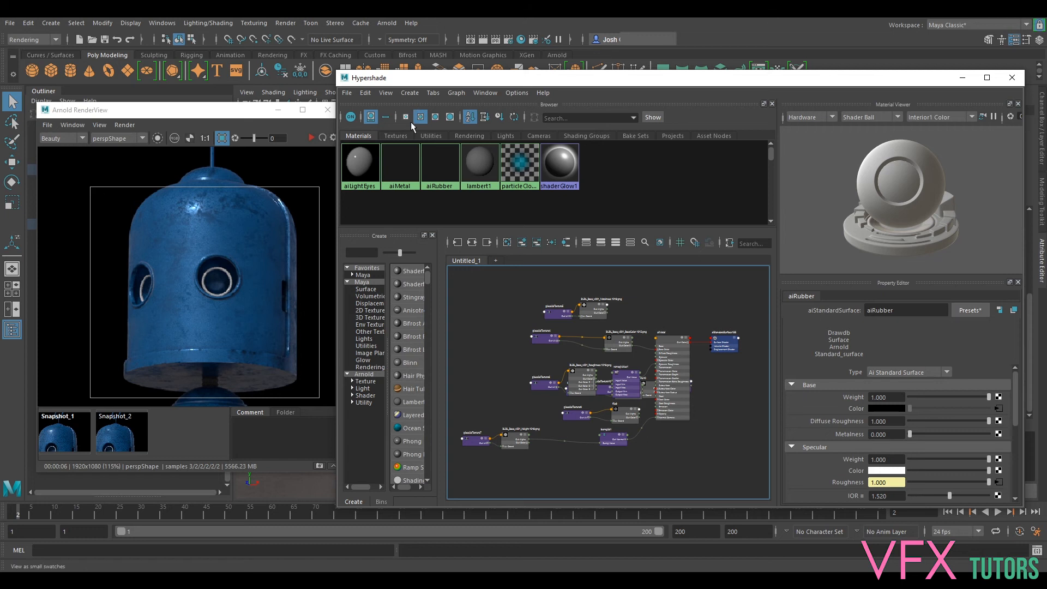
{"action": "left_click", "coordinate": [440, 168]}
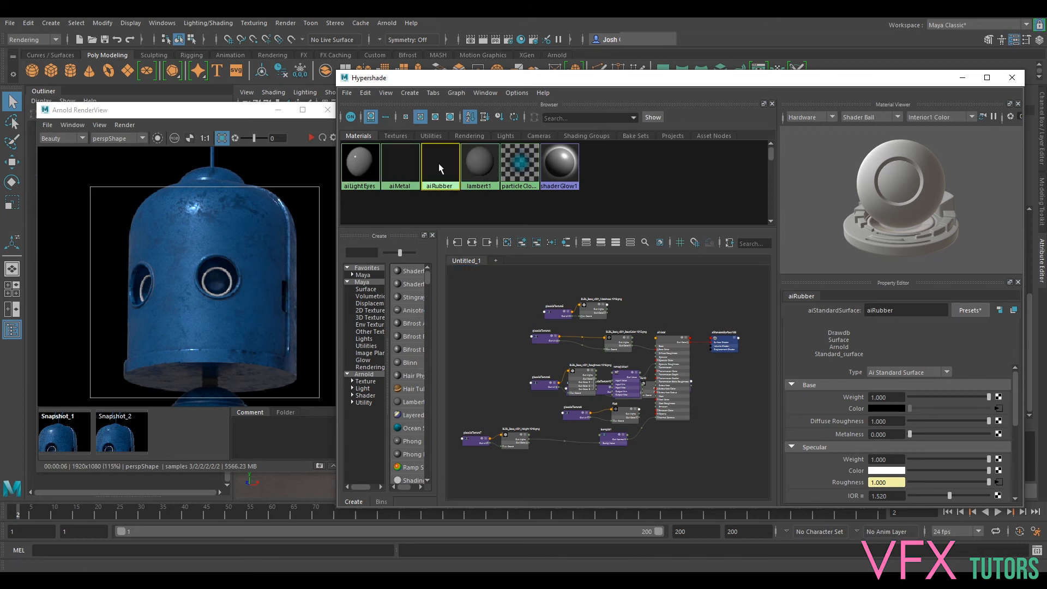
{"action": "middle_click_drag", "start_coordinate": [438, 165], "coordinate": [481, 309]}
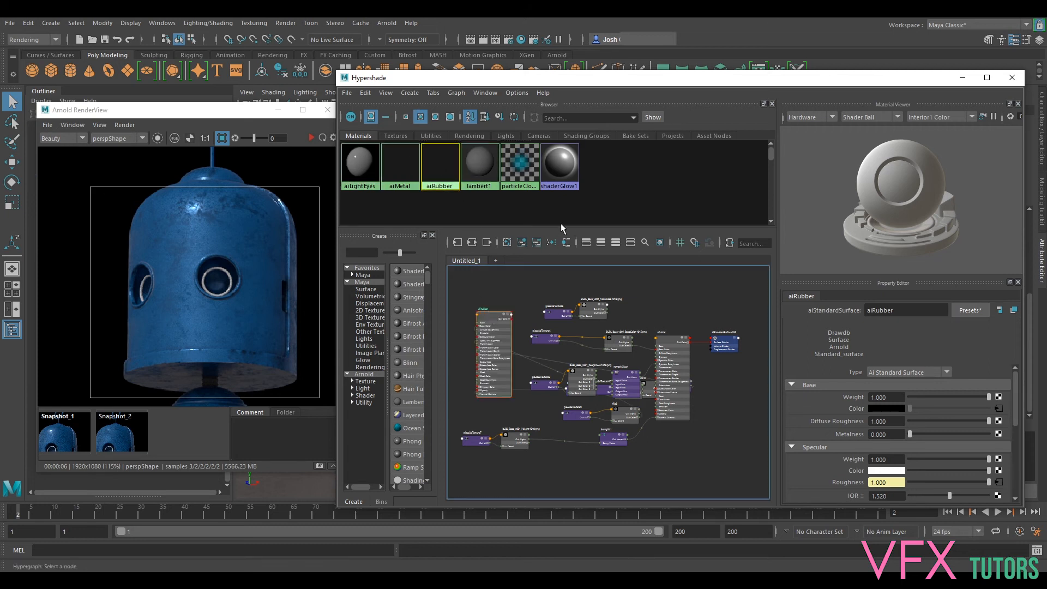
{"action": "left_click", "coordinate": [487, 243]}
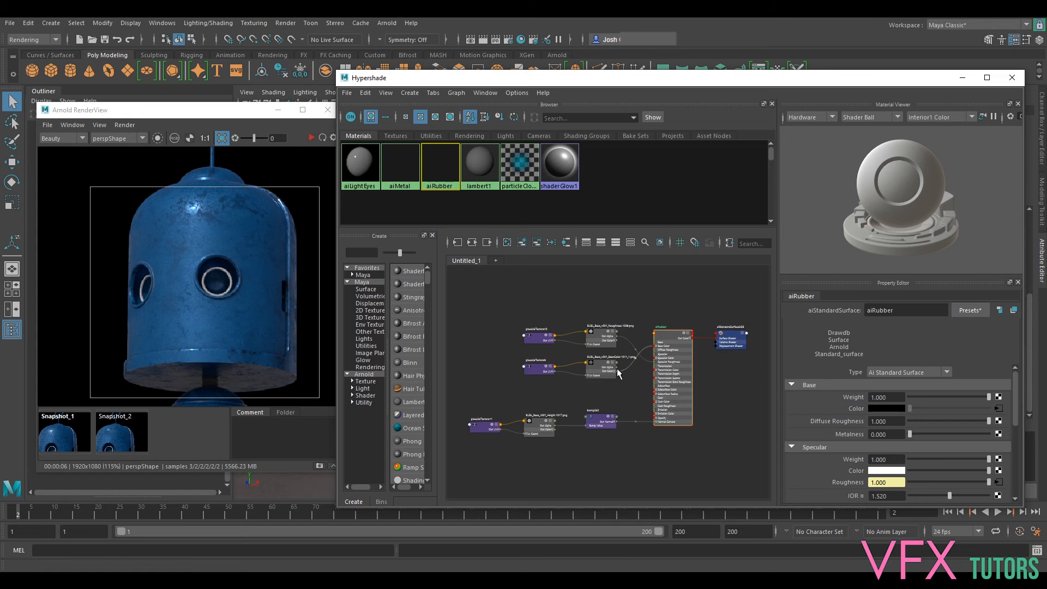
- Replace the Roughness file's Out Alpha connection to aiRubber's Specular Roughness with its Out Color R output, spacing the nodes apart
{"action": "left_click", "coordinate": [541, 370]}
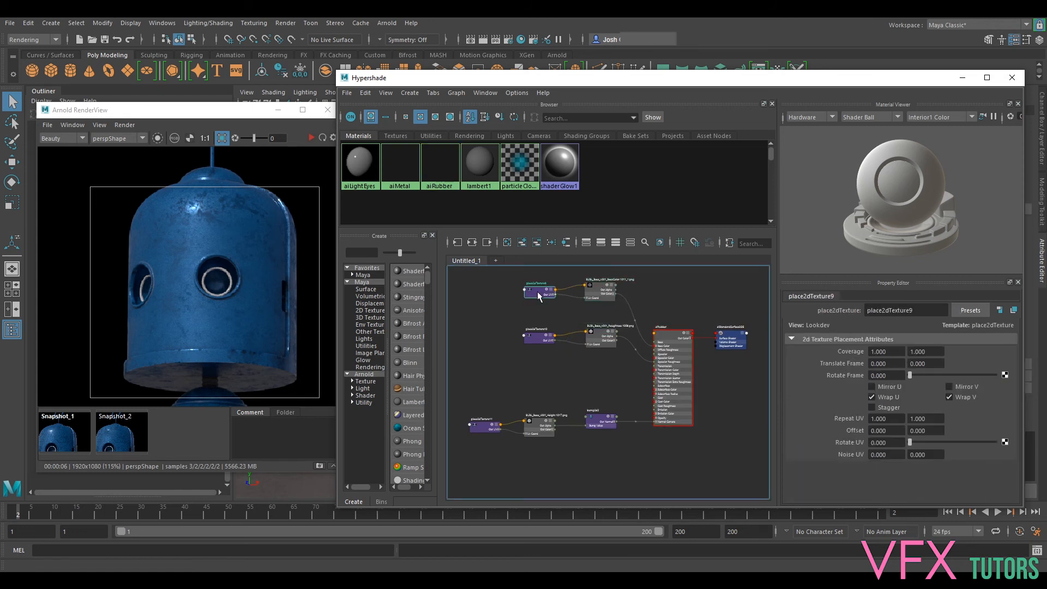
{"action": "scroll", "coordinate": [592, 312], "scroll_direction": "up", "scroll_amount": 5}
{"action": "middle_click_drag", "start_coordinate": [622, 334], "coordinate": [556, 264], "text": "alt"}
{"action": "left_click_drag", "start_coordinate": [553, 302], "coordinate": [557, 363]}
{"action": "left_click", "coordinate": [658, 385]}
{"action": "key", "text": "Delete"}
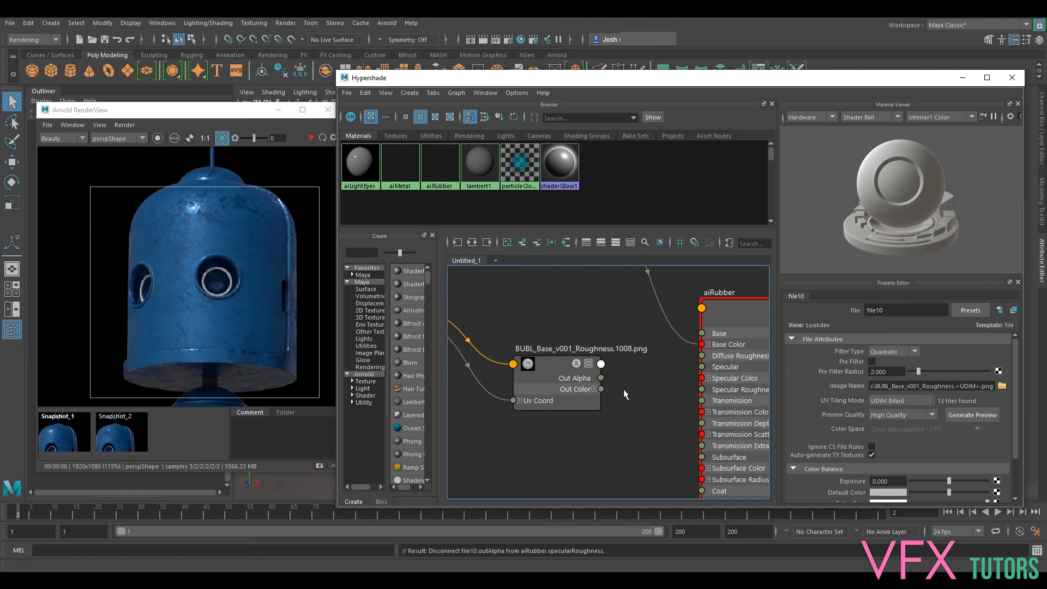
{"action": "left_click", "coordinate": [593, 389]}
{"action": "left_click_drag", "start_coordinate": [600, 401], "coordinate": [702, 390]}
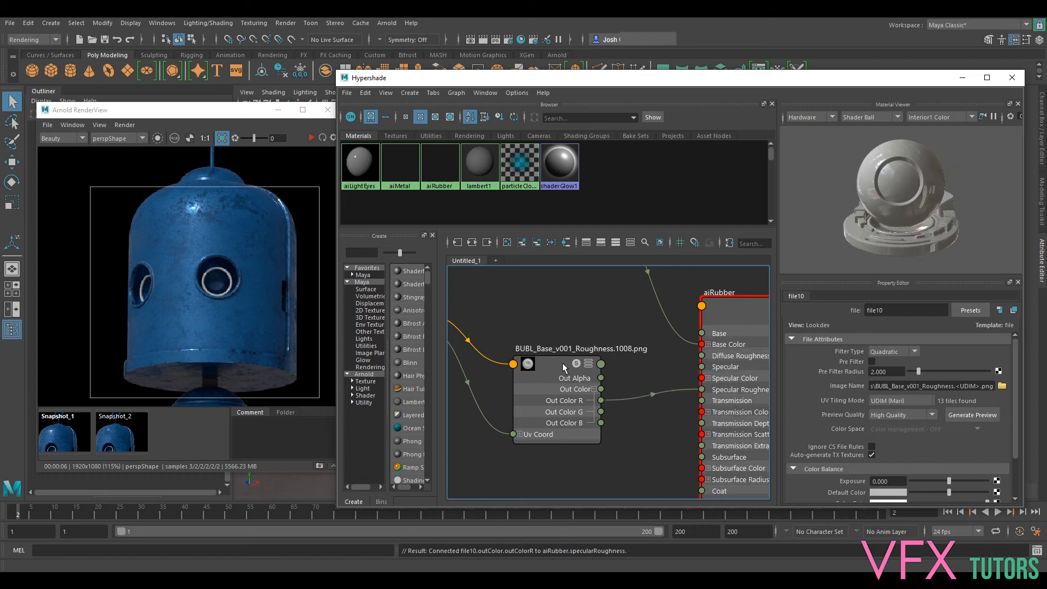
{"action": "left_click_drag", "start_coordinate": [563, 360], "coordinate": [564, 351]}
- Select the BaseColor file node in the aiRubber network and move the Hypershade window out of the way
{"action": "scroll", "coordinate": [637, 294], "scroll_direction": "down", "scroll_amount": 3}
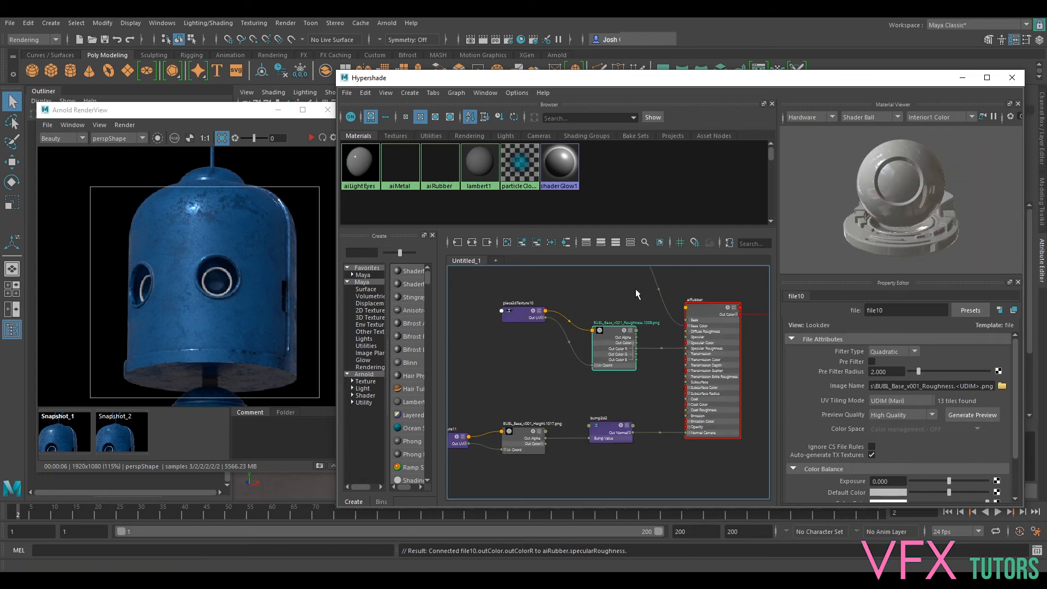
{"action": "middle_click_drag", "start_coordinate": [642, 318], "coordinate": [617, 398], "text": "alt"}
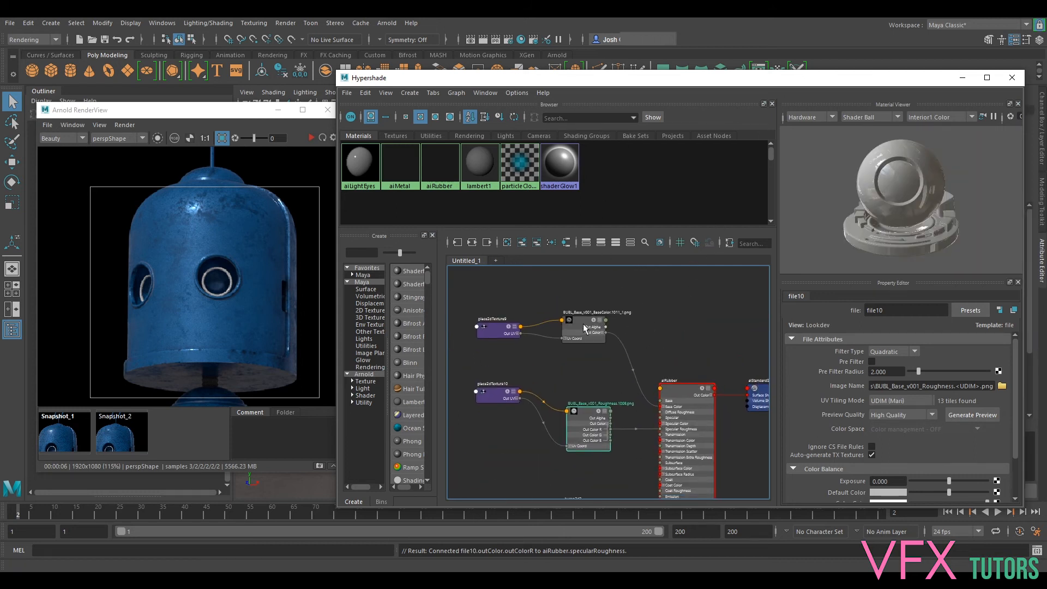
{"action": "left_click", "coordinate": [585, 326]}
{"action": "left_click_drag", "start_coordinate": [602, 82], "coordinate": [1046, 93]}
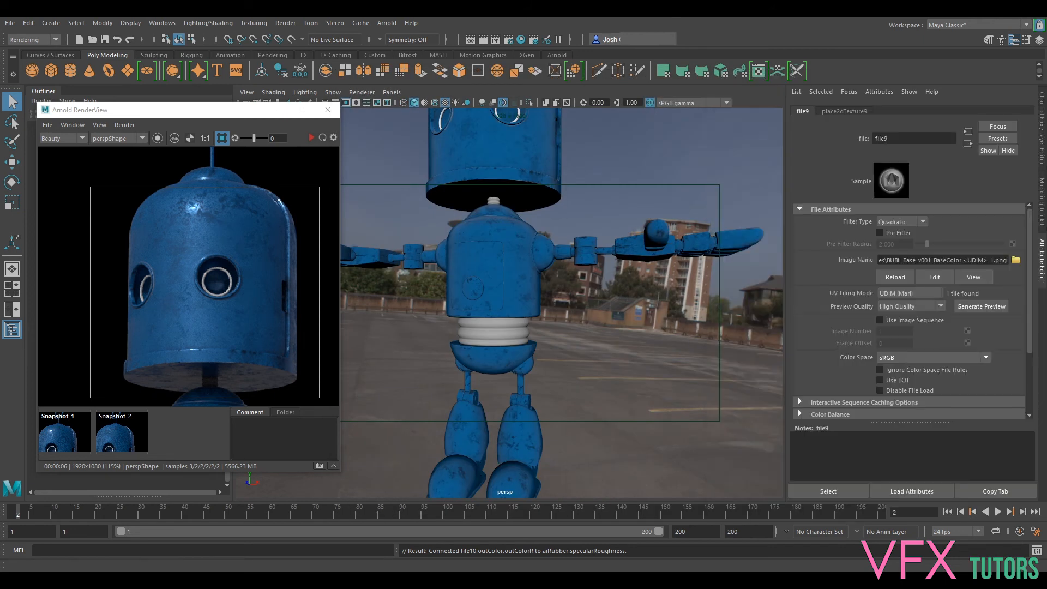
- Turn off the crop region in the Arnold RenderView to render the full frame, and examine the robot's rubber waist up close
{"action": "scroll", "coordinate": [196, 285], "scroll_direction": "down", "scroll_amount": 5}
{"action": "middle_click_drag", "start_coordinate": [184, 230], "coordinate": [213, 176]}
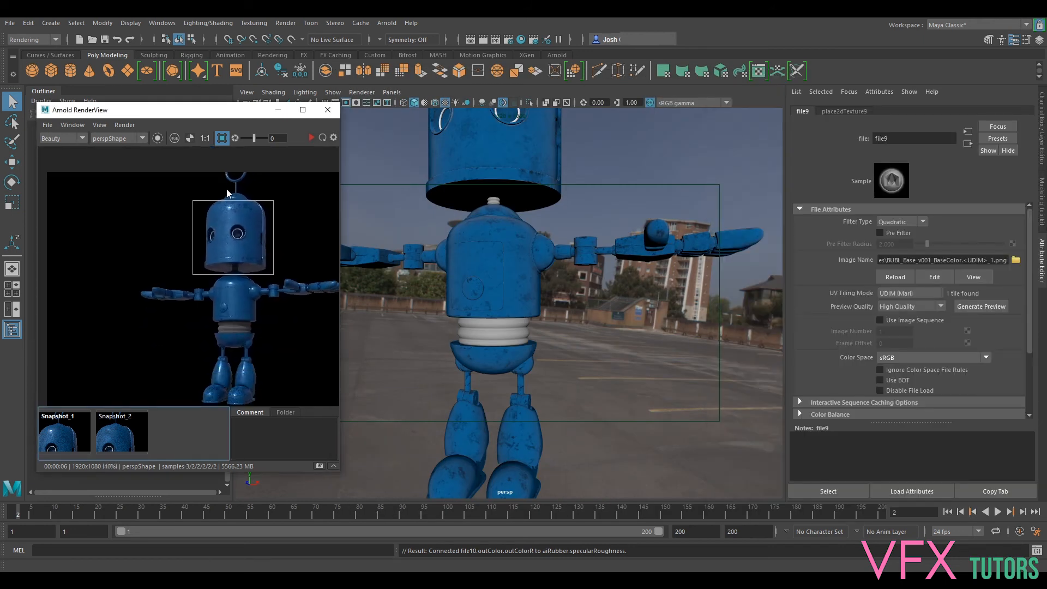
{"action": "left_click", "coordinate": [222, 140]}
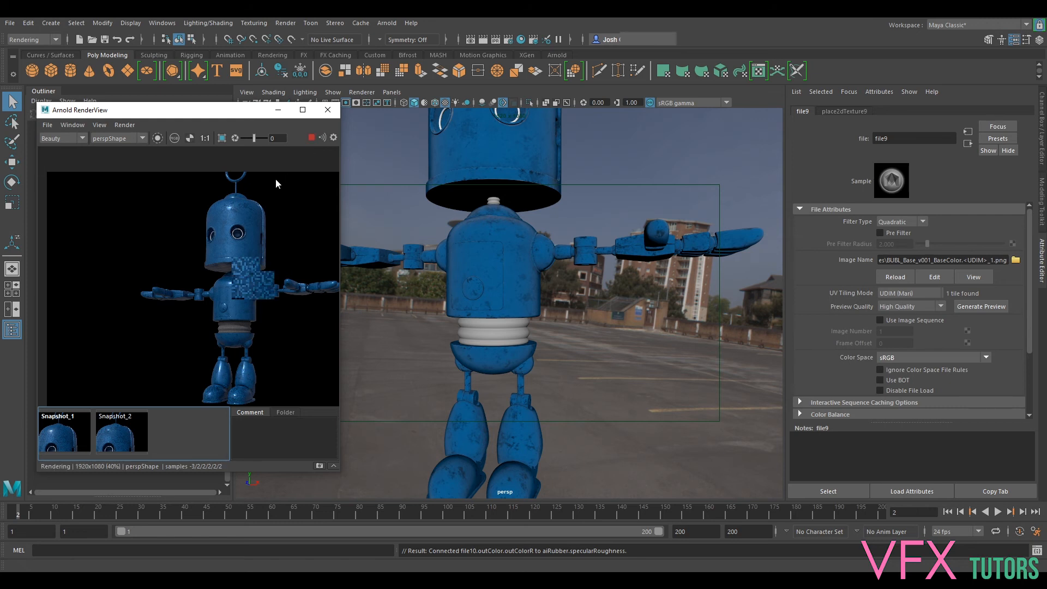
{"action": "scroll", "coordinate": [284, 245], "scroll_direction": "up", "scroll_amount": 3}
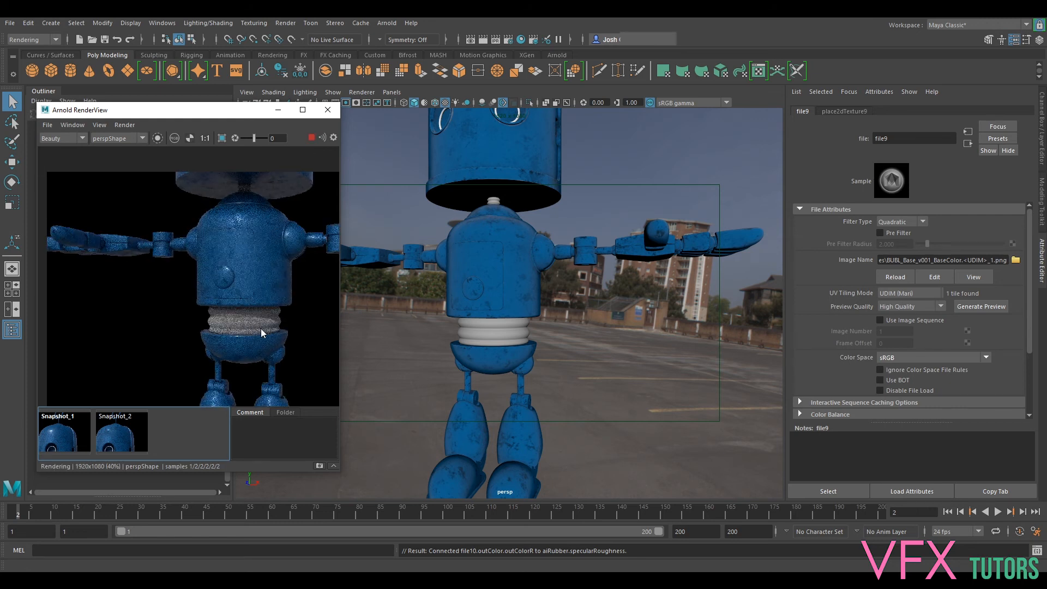
{"action": "scroll", "coordinate": [261, 329], "scroll_direction": "up", "scroll_amount": 2}
{"action": "scroll", "coordinate": [255, 328], "scroll_direction": "up", "scroll_amount": 1}
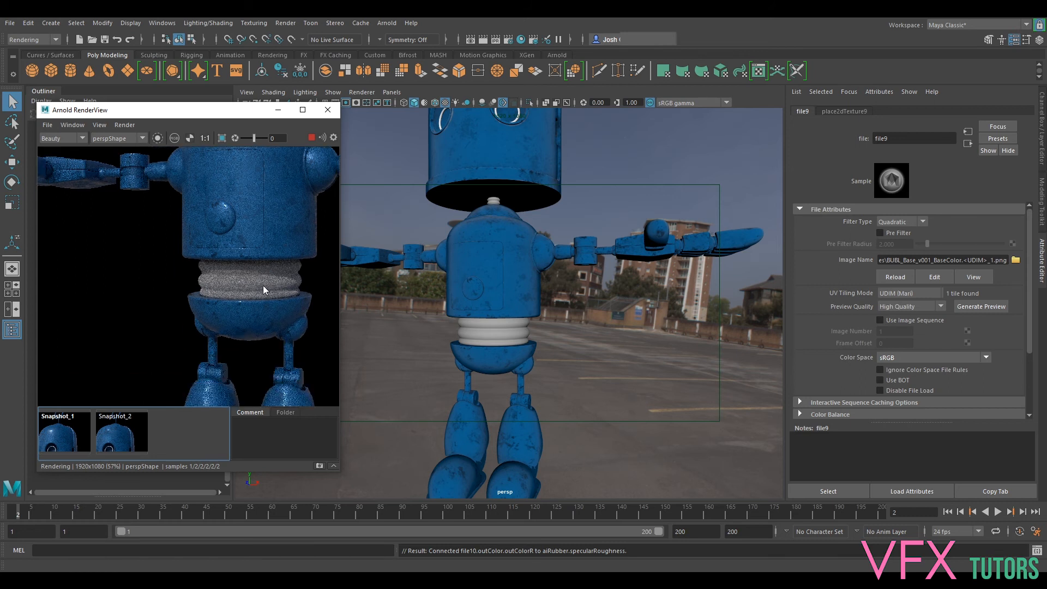
{"action": "scroll", "coordinate": [256, 305], "scroll_direction": "up", "scroll_amount": 1}
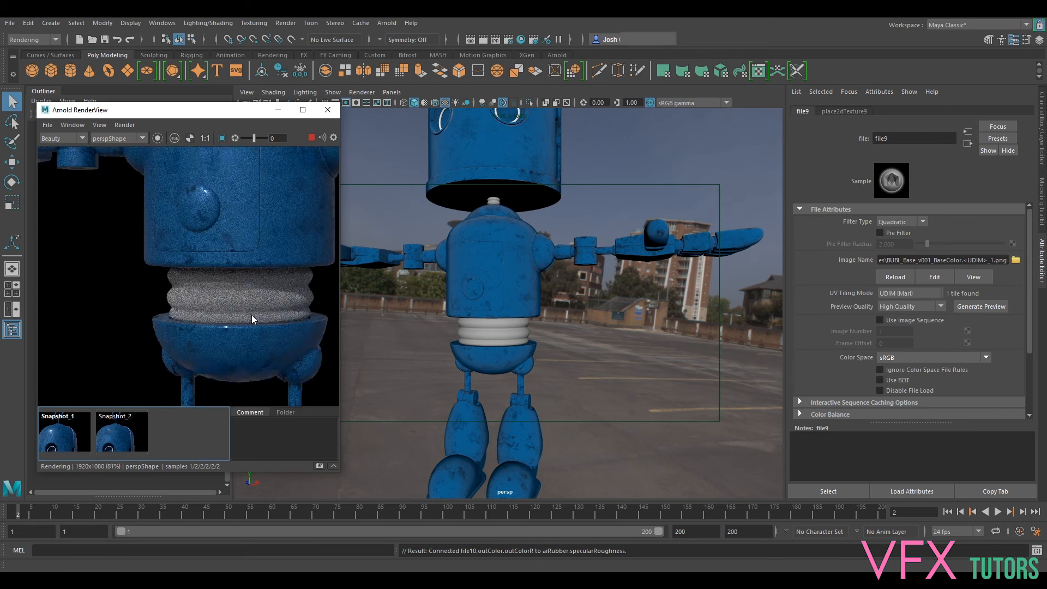
{"action": "scroll", "coordinate": [251, 315], "scroll_direction": "down", "scroll_amount": 2}
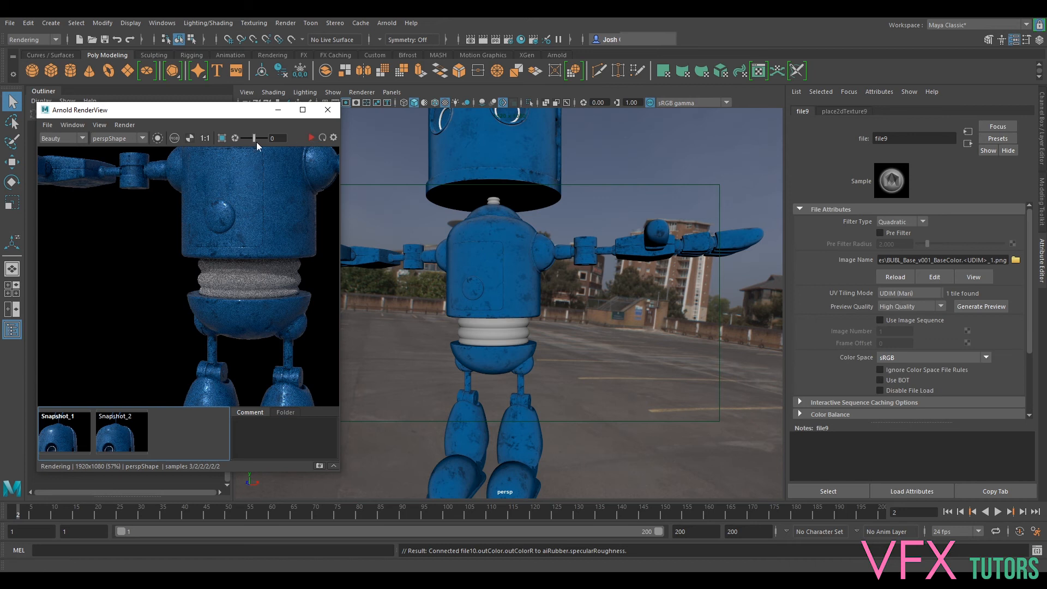
- Update the full scene in the Arnold RenderView and check the robot's rubber waist up close
{"action": "left_click", "coordinate": [123, 126]}
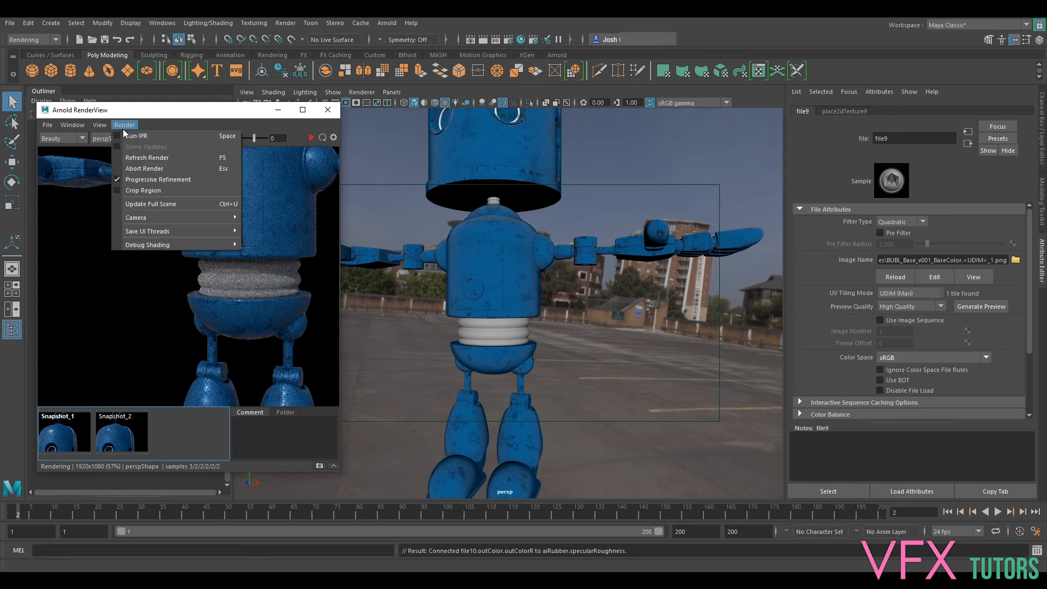
{"action": "left_click", "coordinate": [170, 206]}
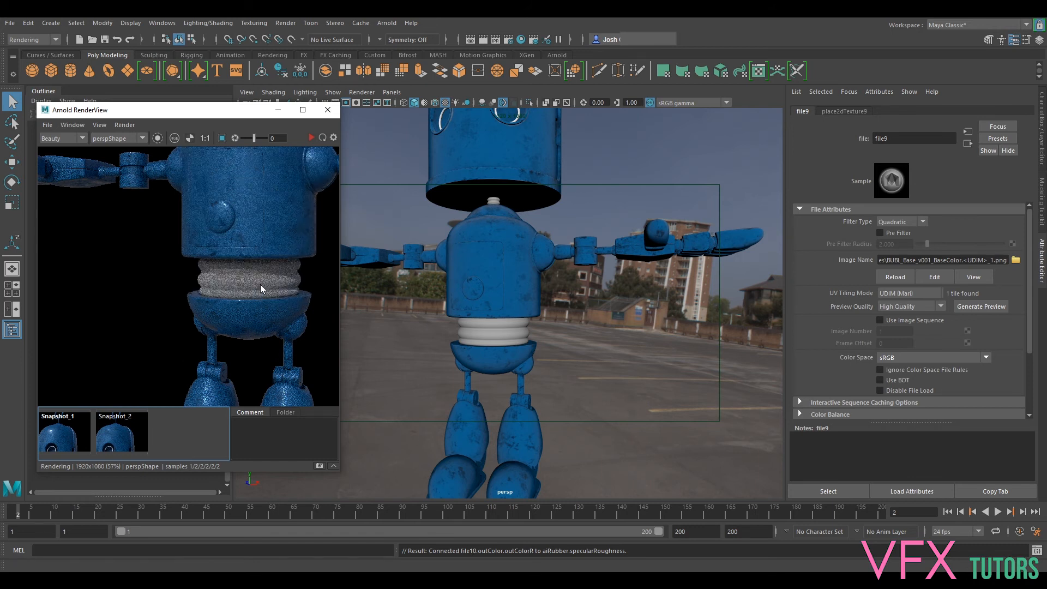
{"action": "scroll", "coordinate": [260, 284], "scroll_direction": "up", "scroll_amount": 2}
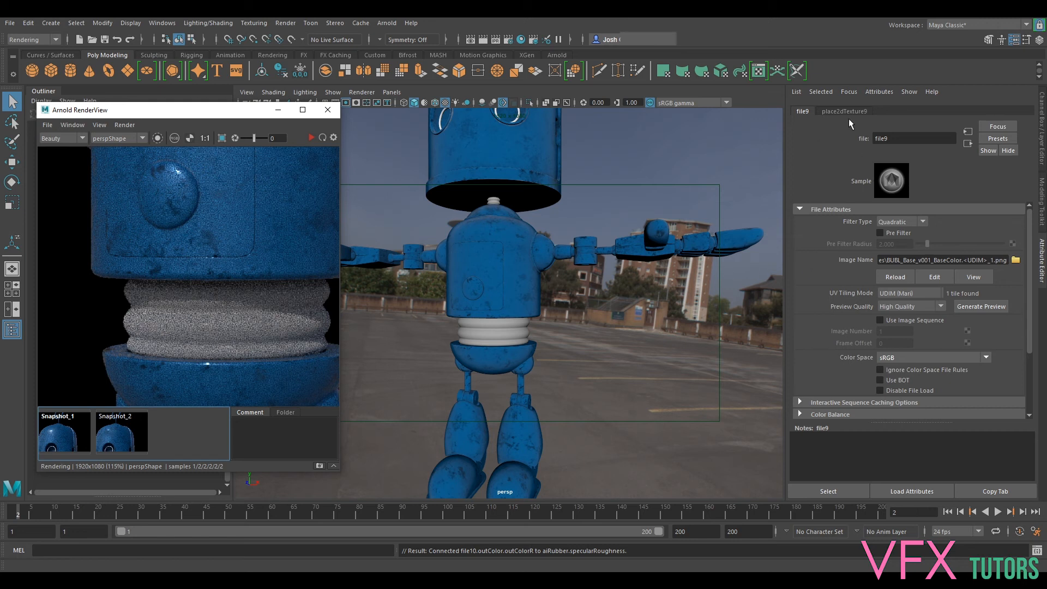
- Select the robot's waist and inspect the file texture feeding aiRubber's Base Color, returning to the aiRubber attributes
{"action": "left_click", "coordinate": [495, 332]}
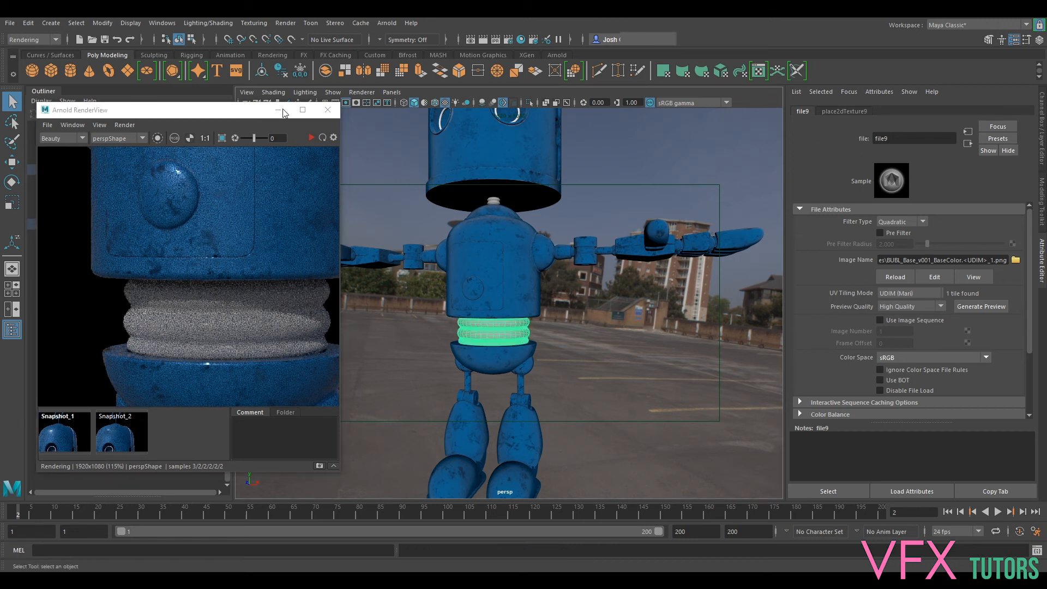
{"action": "left_click", "coordinate": [311, 138]}
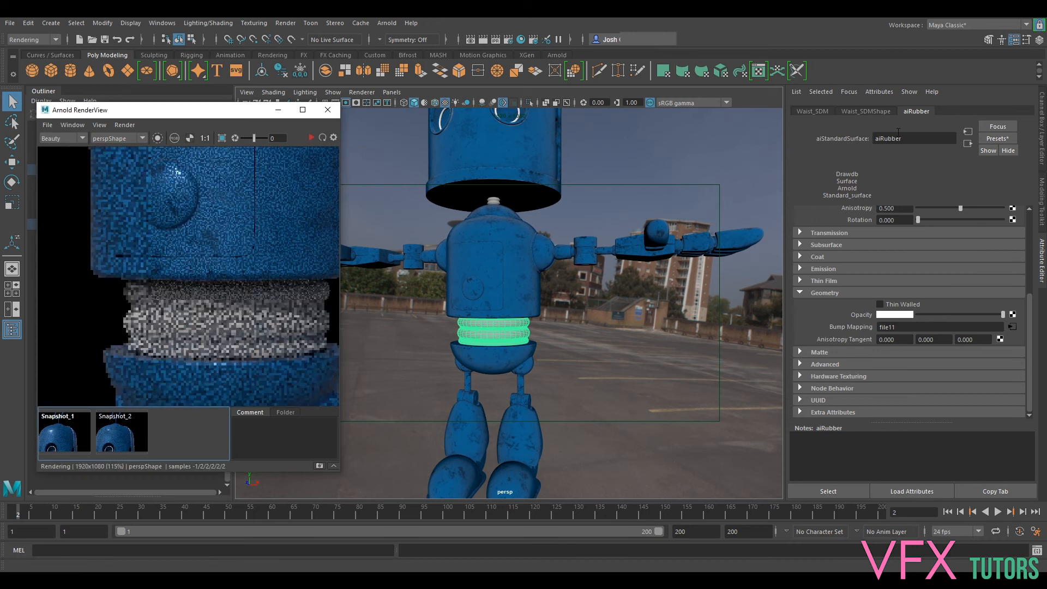
{"action": "scroll", "coordinate": [971, 283], "scroll_direction": "up", "scroll_amount": 3}
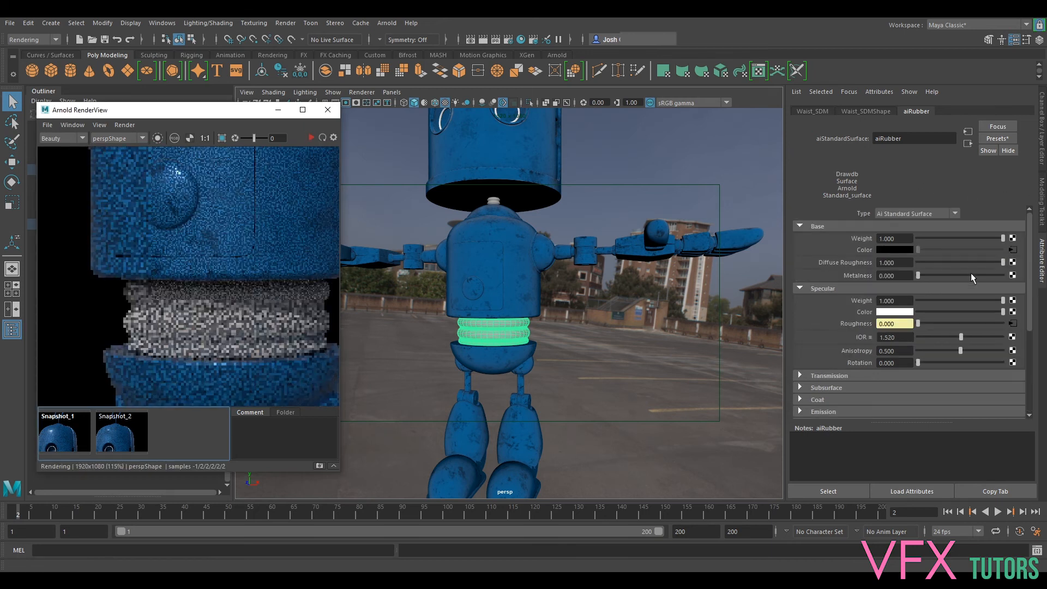
{"action": "left_click", "coordinate": [1013, 250]}
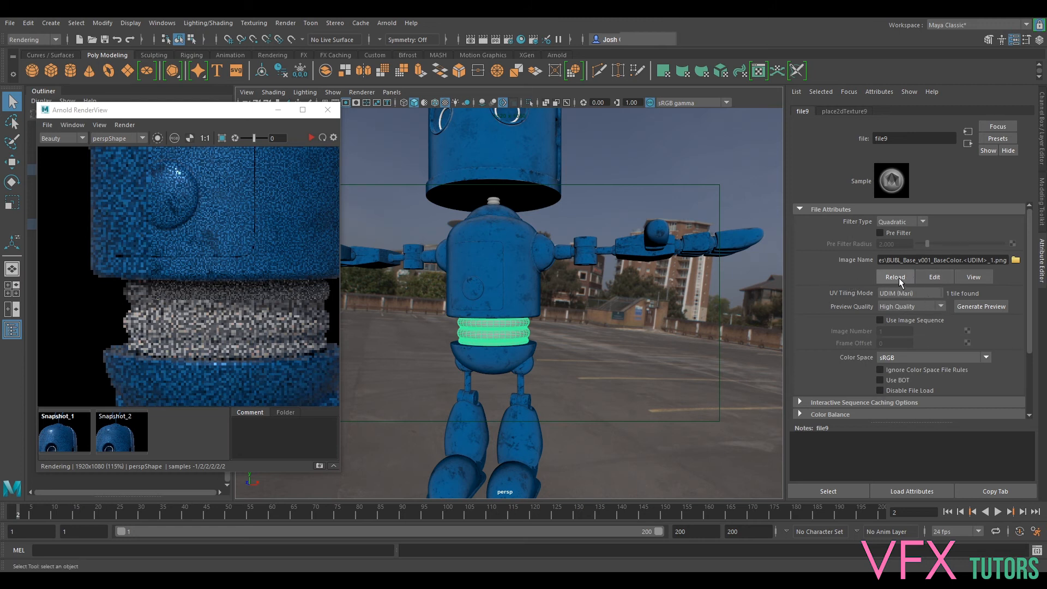
{"action": "scroll", "coordinate": [269, 188], "scroll_direction": "down", "scroll_amount": 2}
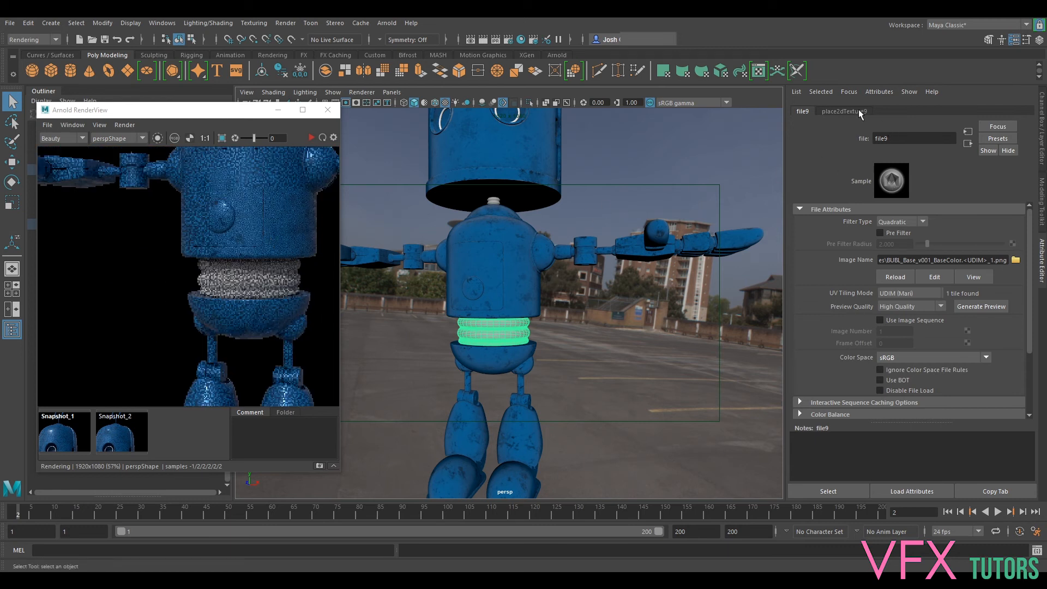
{"action": "left_click", "coordinate": [968, 143]}
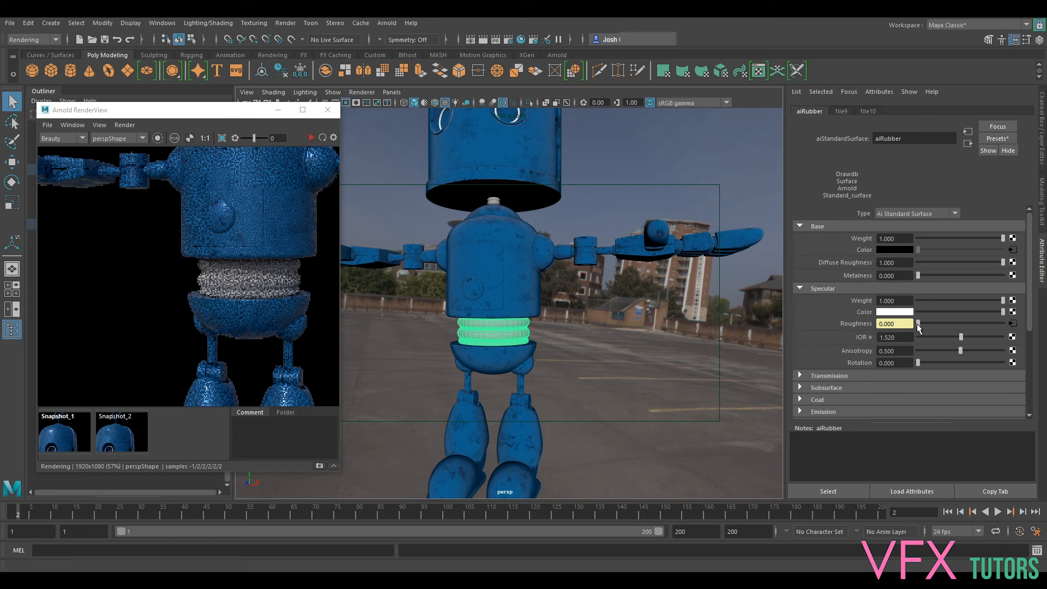
- Bring the Hypershade back and reposition the BaseColor and Roughness file nodes in the aiRubber network, checking their settings
{"action": "left_click_drag", "start_coordinate": [1046, 137], "coordinate": [629, 69]}
{"action": "scroll", "coordinate": [569, 406], "scroll_direction": "up", "scroll_amount": 3}
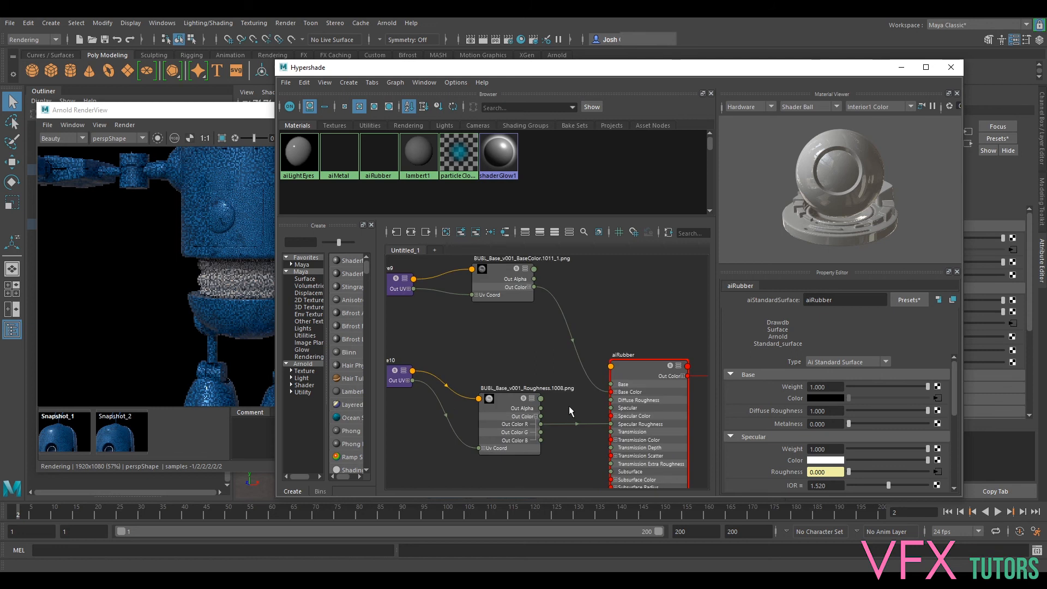
{"action": "left_click_drag", "start_coordinate": [503, 270], "coordinate": [512, 287]}
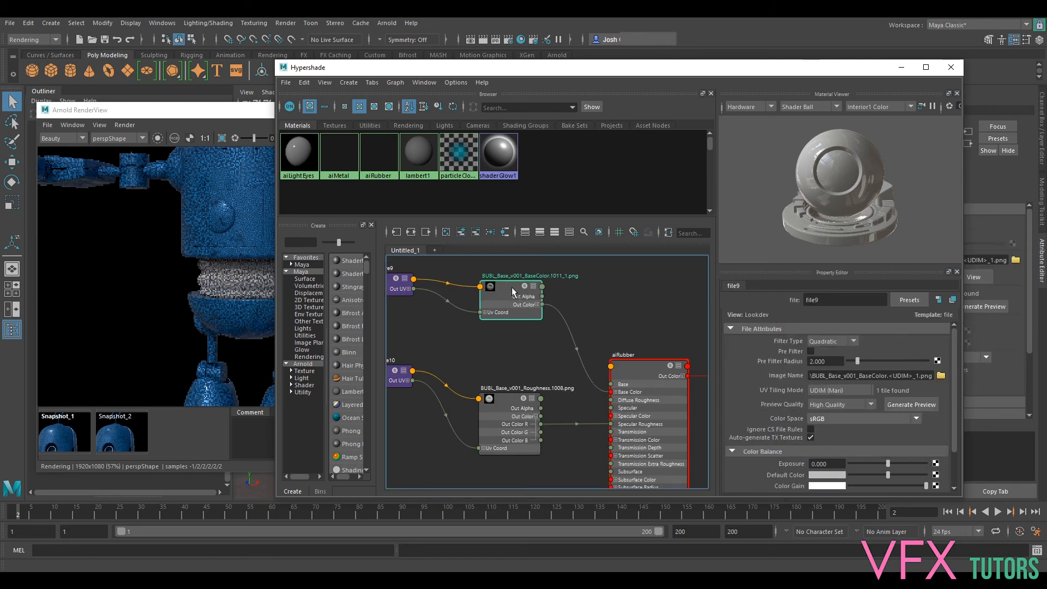
{"action": "left_click", "coordinate": [506, 397]}
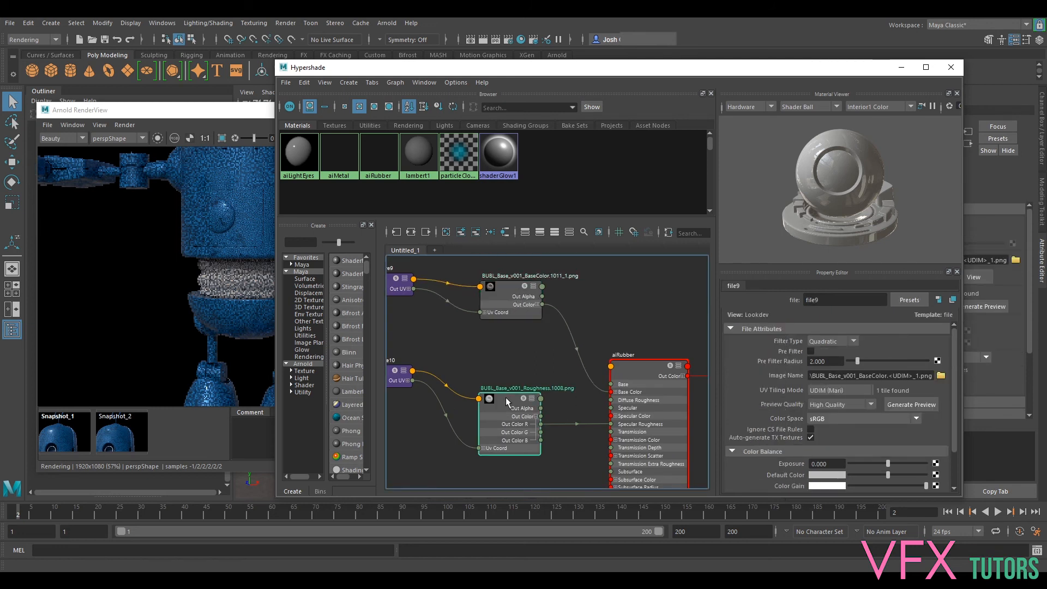
{"action": "left_click", "coordinate": [634, 374]}
{"action": "middle_click_drag", "start_coordinate": [572, 369], "coordinate": [612, 297], "text": "alt"}
{"action": "left_click", "coordinate": [534, 331]}
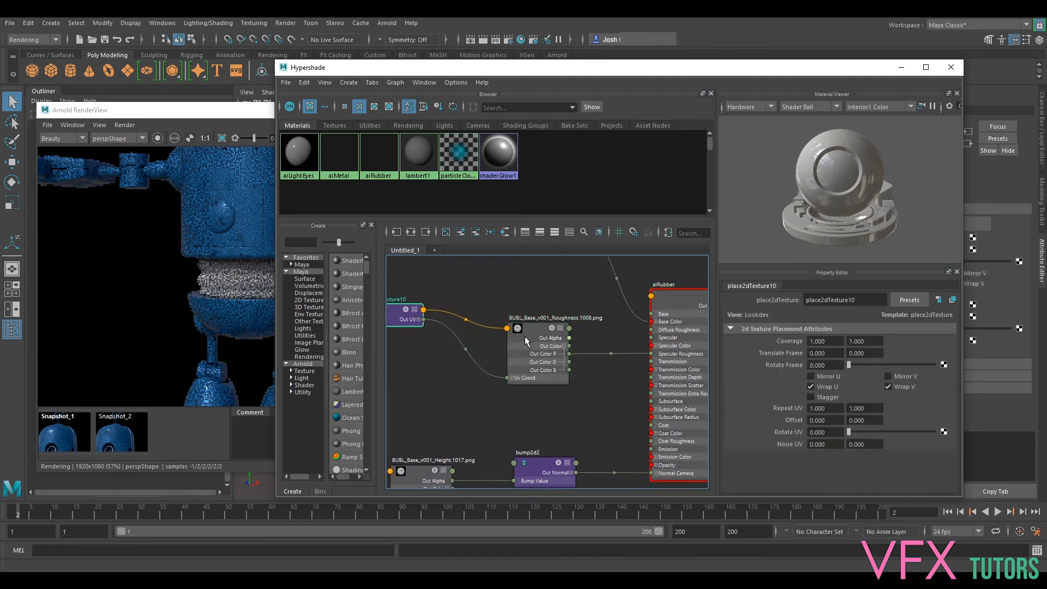
{"action": "left_click_drag", "start_coordinate": [520, 336], "coordinate": [487, 331]}
{"action": "middle_click_drag", "start_coordinate": [569, 284], "coordinate": [567, 356], "text": "alt"}
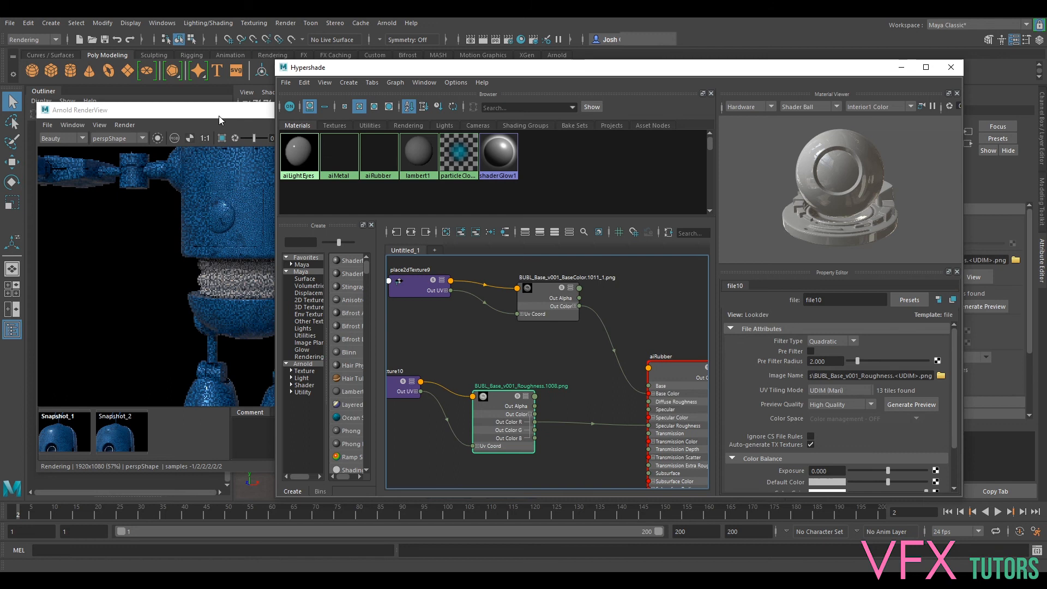
- Define a crop region around the robot's waist in the Arnold RenderView, run the live render and examine the rubber
{"action": "left_click_drag", "start_coordinate": [218, 112], "coordinate": [191, 107]}
{"action": "left_click", "coordinate": [194, 134]}
{"action": "left_click_drag", "start_coordinate": [110, 213], "coordinate": [298, 323]}
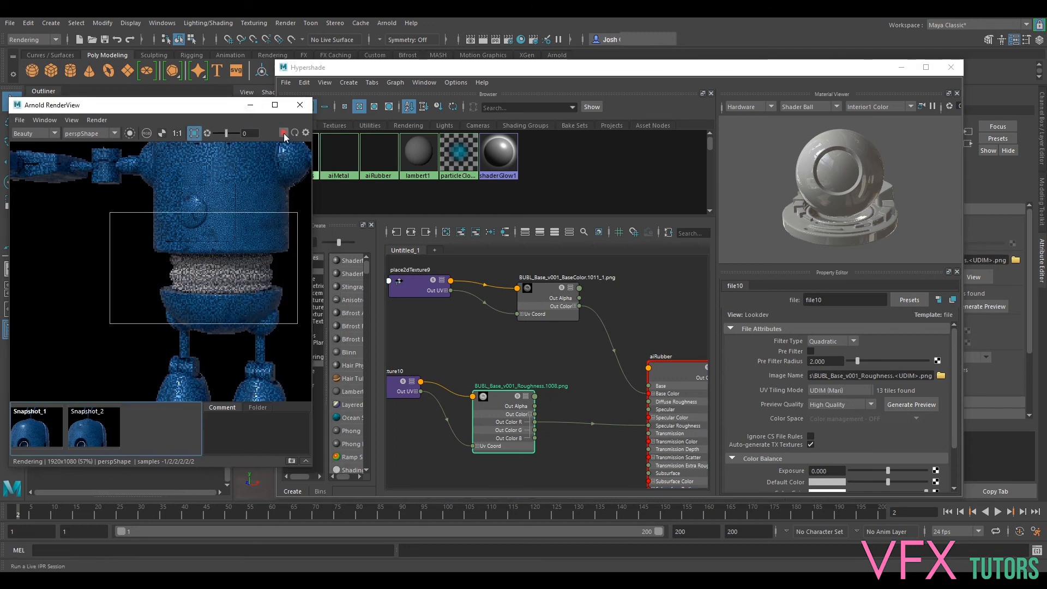
{"action": "scroll", "coordinate": [237, 252], "scroll_direction": "up", "scroll_amount": 3}
{"action": "middle_click_drag", "start_coordinate": [238, 189], "coordinate": [240, 178], "text": "alt"}
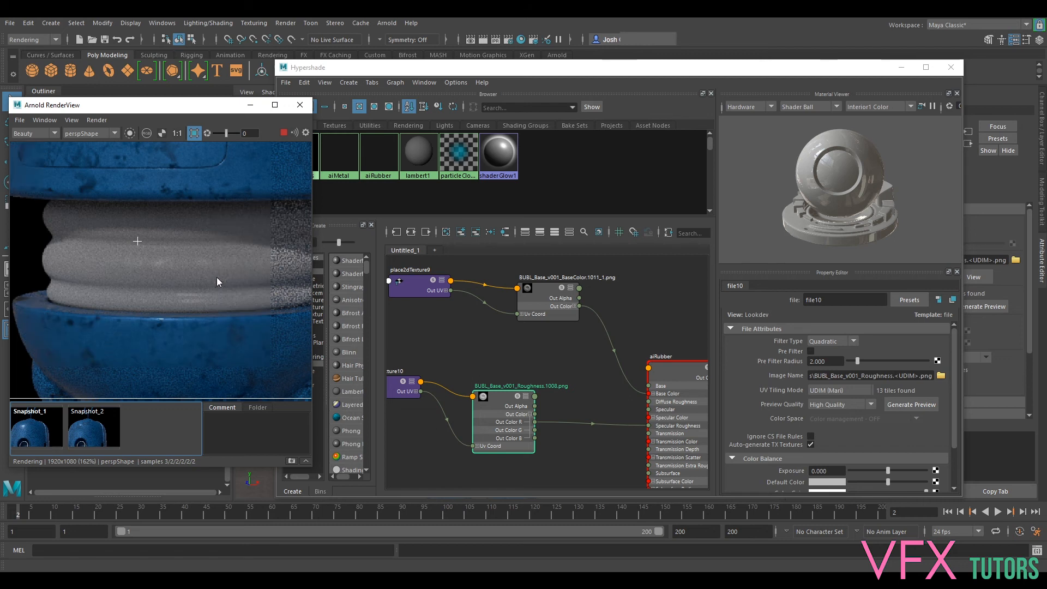
{"action": "scroll", "coordinate": [220, 281], "scroll_direction": "down", "scroll_amount": 2}
{"action": "middle_click_drag", "start_coordinate": [253, 240], "coordinate": [231, 270]}
- Move the BaseColor file node closer to its placement node and add a remapHsv node beside it
{"action": "left_click_drag", "start_coordinate": [546, 292], "coordinate": [506, 286]}
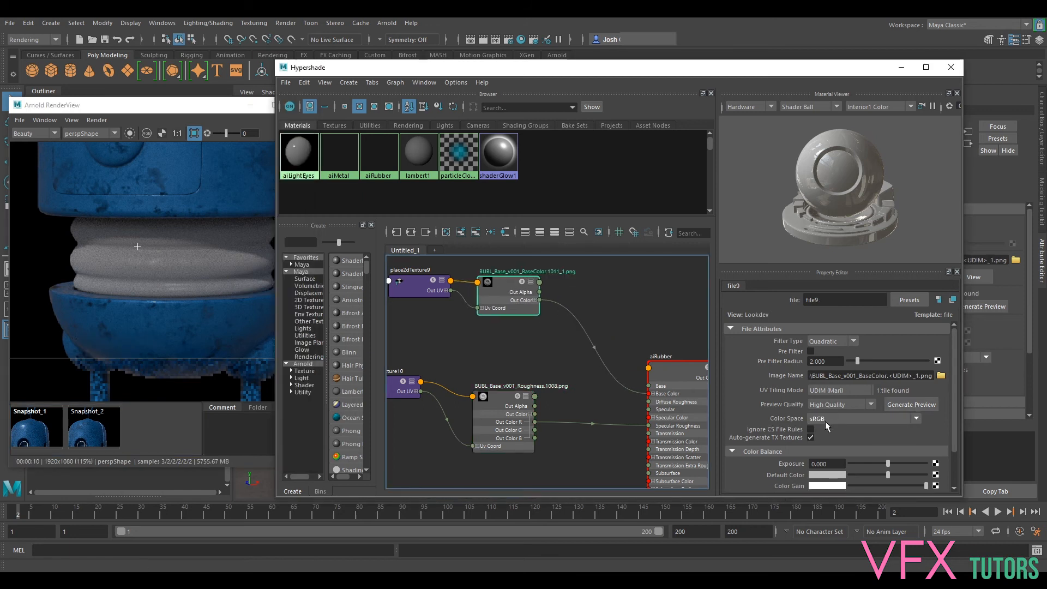
{"action": "left_click", "coordinate": [594, 300]}
{"action": "key", "text": "Tab"}
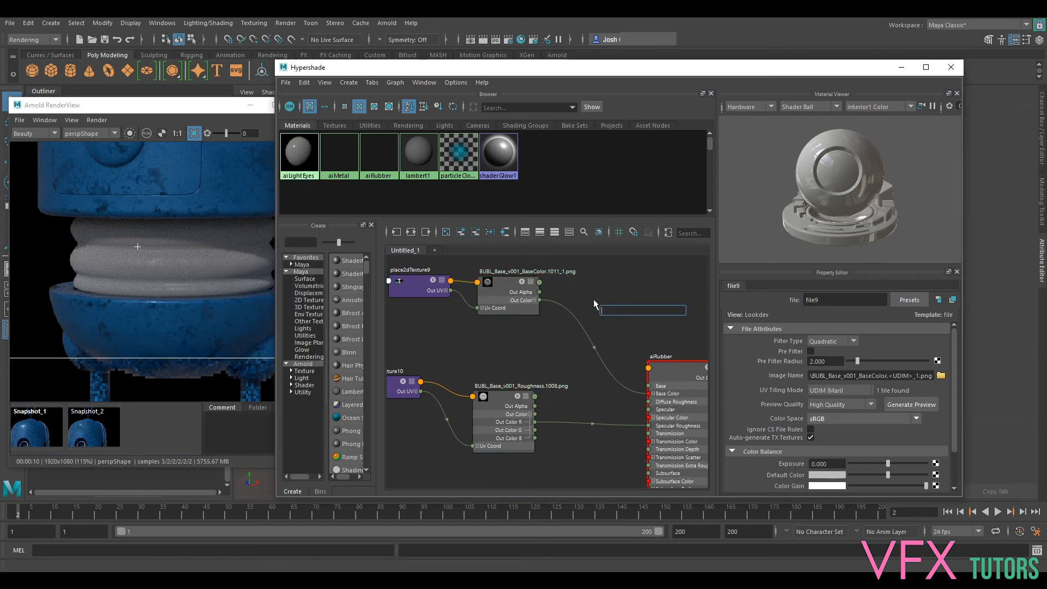
{"action": "type", "text": "rem"}
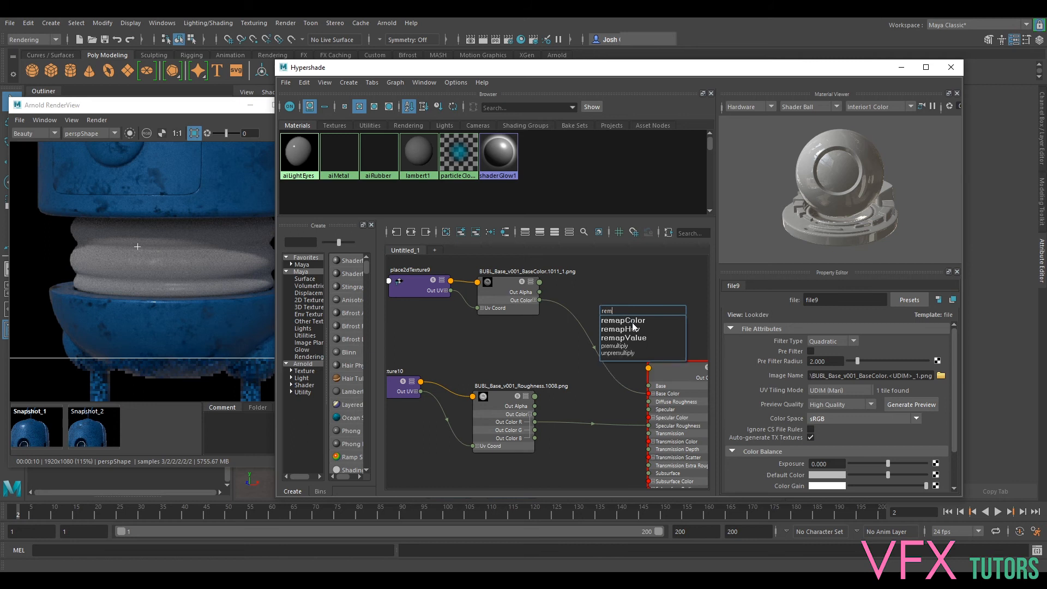
{"action": "left_click", "coordinate": [634, 328]}
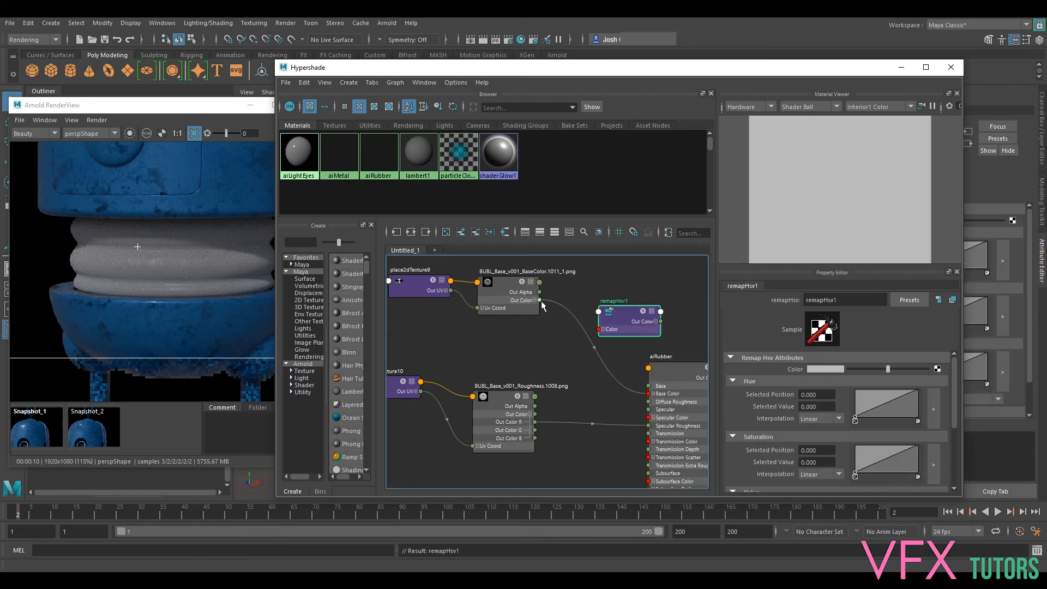
- Stop the live render and route the BaseColor file's Out Color through the remapHsv node into aiRubber's Base Color
{"action": "left_click", "coordinate": [203, 104]}
{"action": "left_click", "coordinate": [281, 132]}
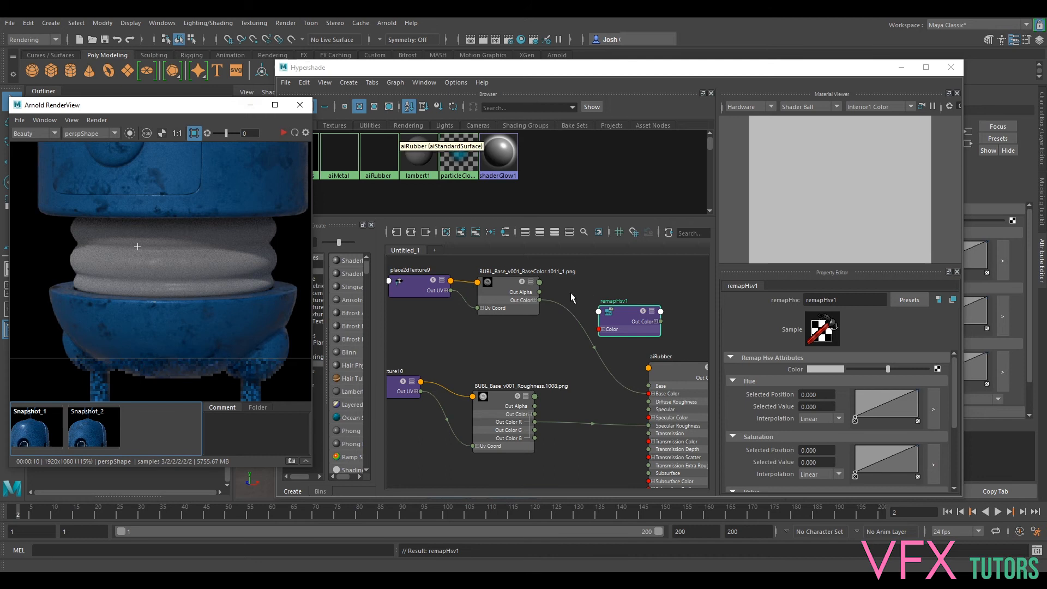
{"action": "left_click", "coordinate": [538, 299]}
{"action": "left_click_drag", "start_coordinate": [595, 330], "coordinate": [598, 329]}
{"action": "left_click_drag", "start_coordinate": [660, 321], "coordinate": [649, 396]}
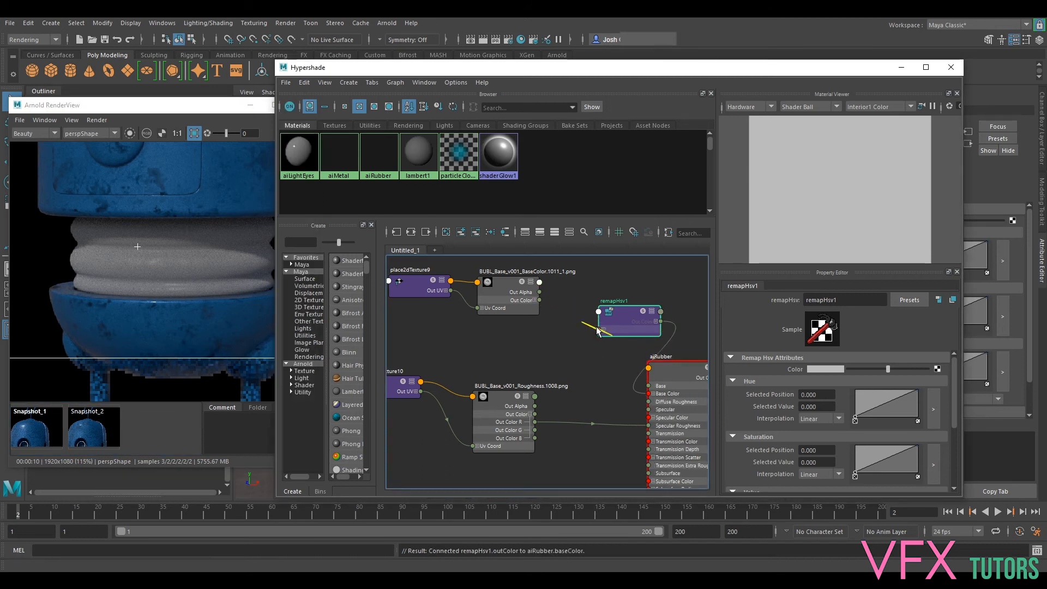
{"action": "left_click_drag", "start_coordinate": [542, 298], "coordinate": [541, 298]}
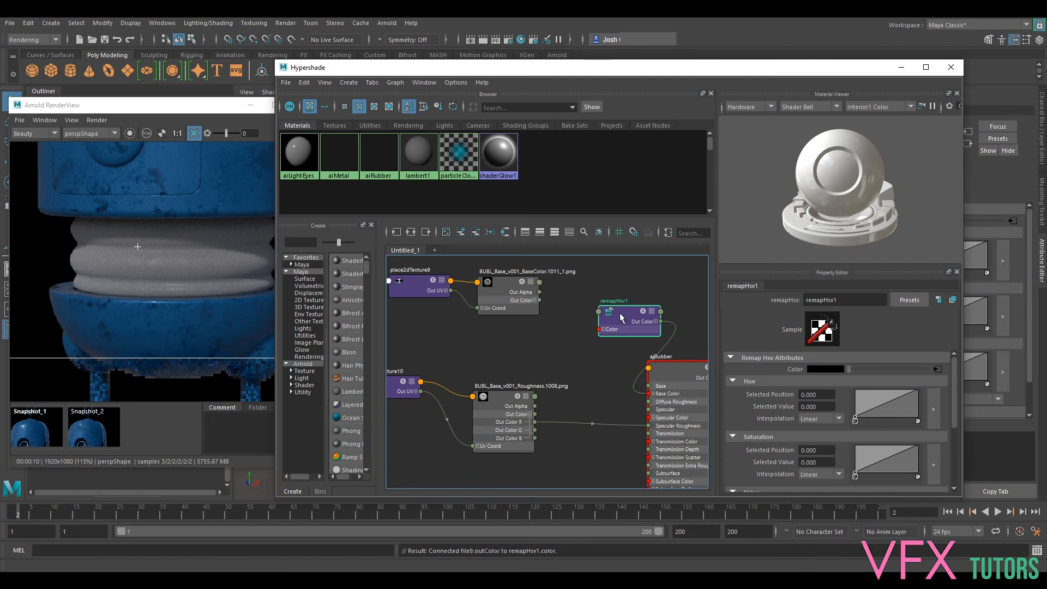
{"action": "left_click_drag", "start_coordinate": [626, 318], "coordinate": [596, 303]}
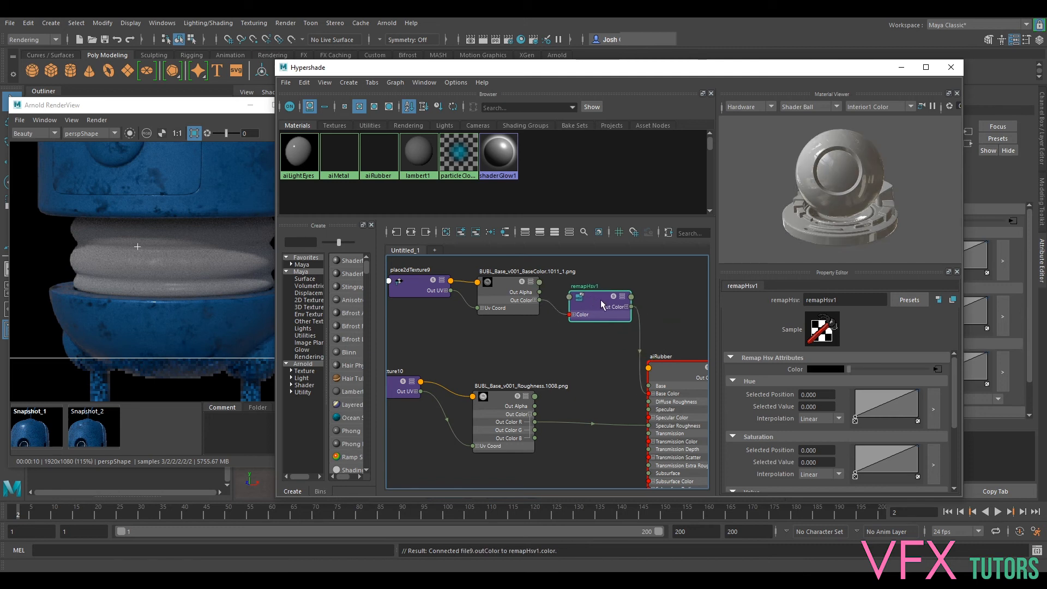
- Restart the live render and add a point to remapHsv's Value curve at position 0.861 with value 0.060
{"action": "left_click", "coordinate": [207, 113]}
{"action": "left_click", "coordinate": [283, 132]}
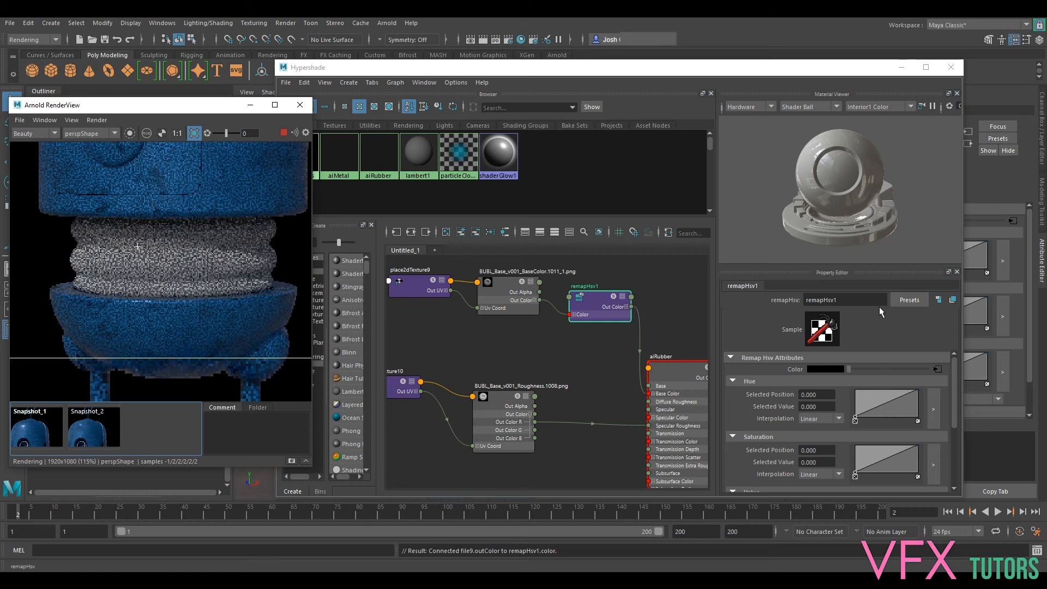
{"action": "scroll", "coordinate": [892, 447], "scroll_direction": "down", "scroll_amount": 2}
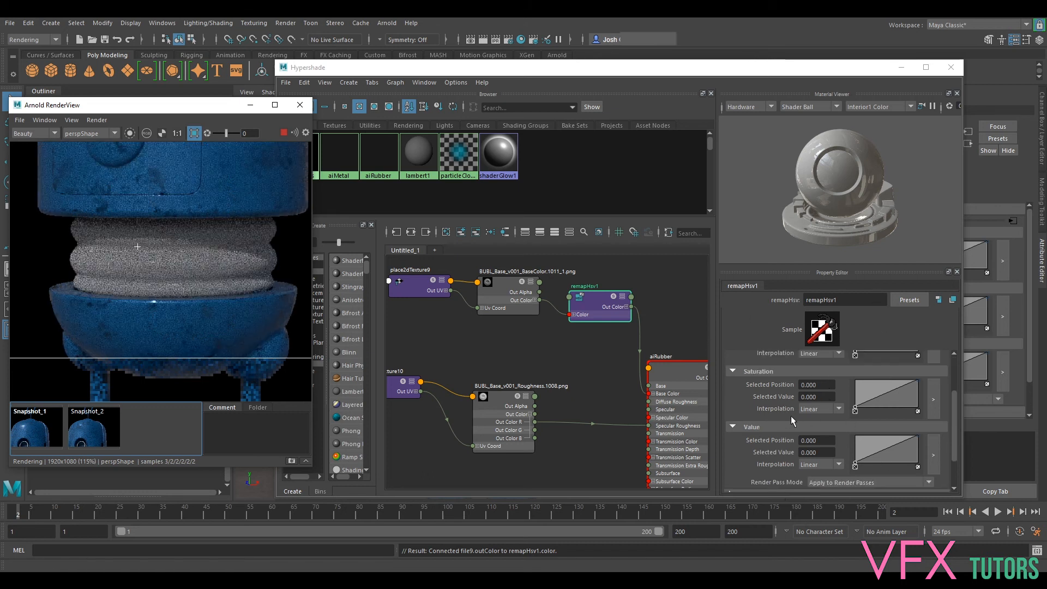
{"action": "left_click", "coordinate": [896, 453]}
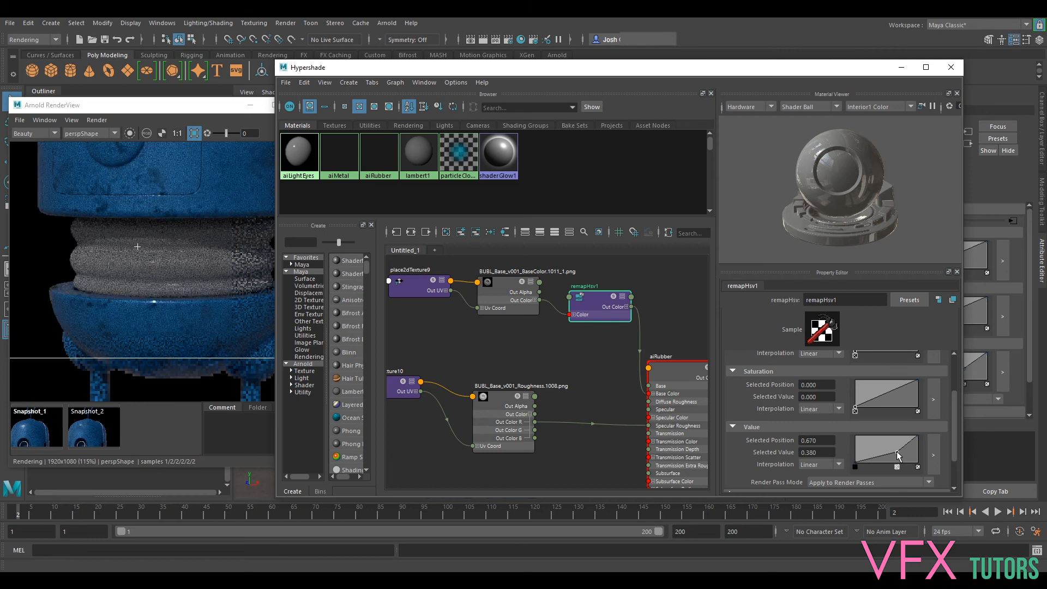
{"action": "left_click_drag", "start_coordinate": [897, 451], "coordinate": [902, 459]}
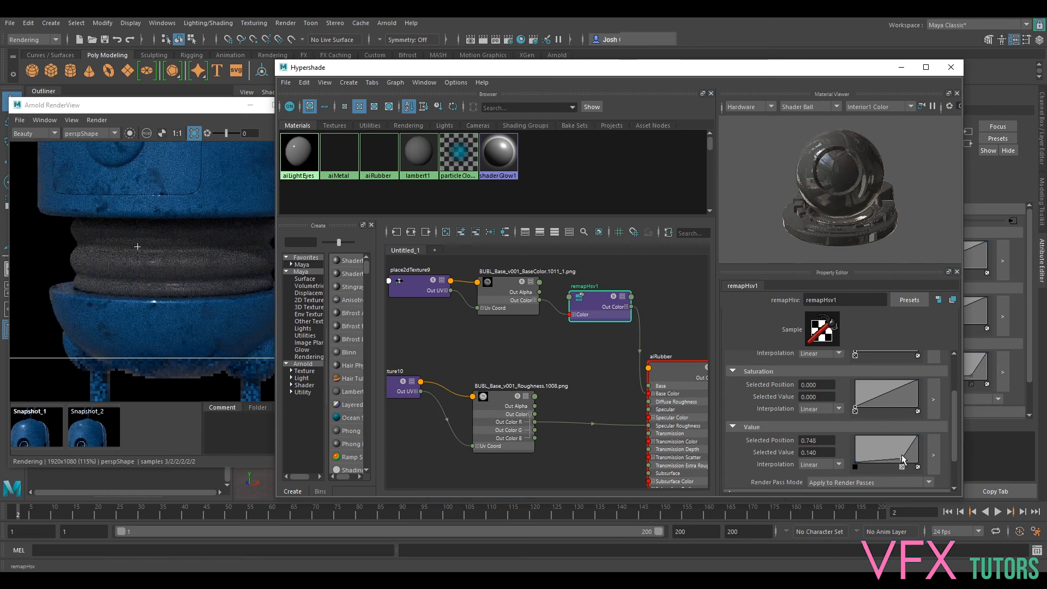
{"action": "mouse_move", "coordinate": [902, 462]}
{"action": "left_mouse_down"}
{"action": "mouse_move", "coordinate": [917, 461]}
{"action": "mouse_move", "coordinate": [919, 441]}
{"action": "mouse_move", "coordinate": [910, 464]}
{"action": "left_mouse_up"}
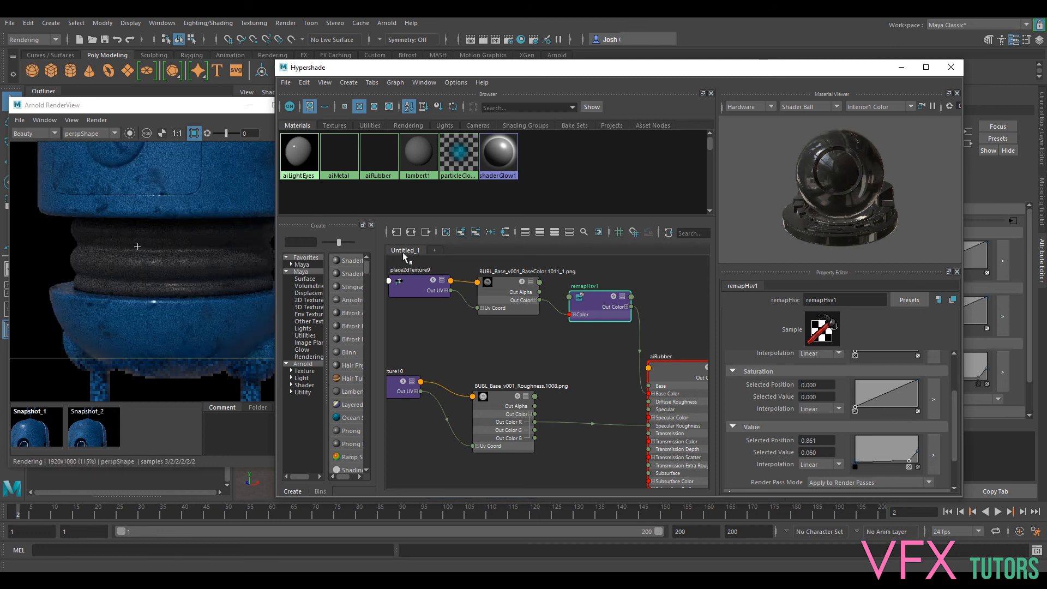
- Examine the remapped rubber waist in the Arnold render, both up close and in the whole frame
{"action": "scroll", "coordinate": [181, 274], "scroll_direction": "down", "scroll_amount": 4}
{"action": "middle_click_drag", "start_coordinate": [209, 187], "coordinate": [156, 277]}
{"action": "middle_click_drag", "start_coordinate": [235, 262], "coordinate": [238, 344]}
{"action": "middle_click_drag", "start_coordinate": [245, 244], "coordinate": [250, 165]}
{"action": "scroll", "coordinate": [173, 300], "scroll_direction": "up", "scroll_amount": 3}
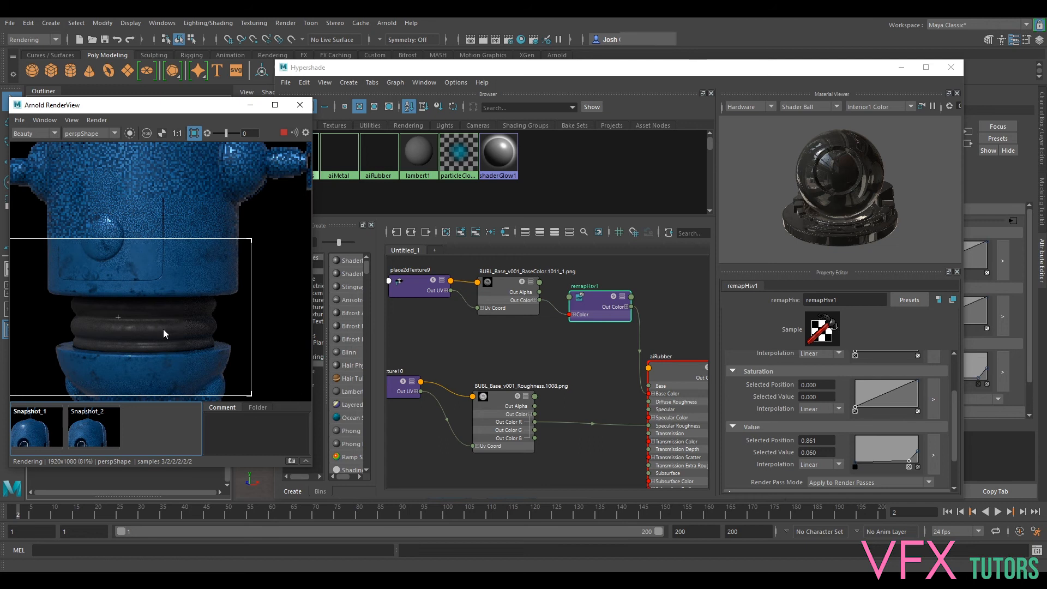
{"action": "scroll", "coordinate": [216, 270], "scroll_direction": "down", "scroll_amount": 5}
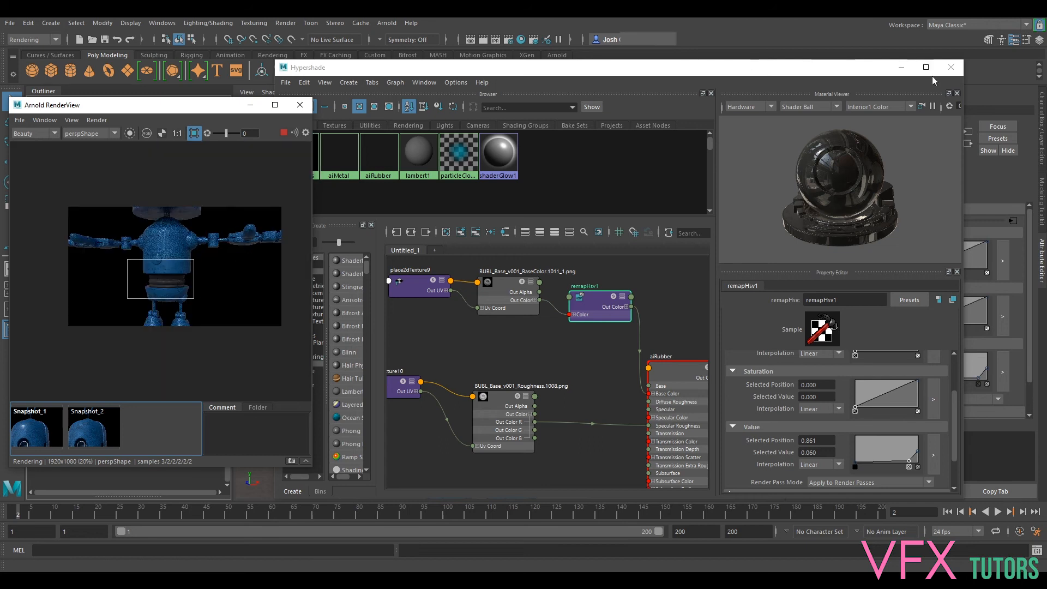
- Move the Hypershade clear of the render and align the BaseColor file and remapHsv nodes in the network
{"action": "left_click_drag", "start_coordinate": [833, 73], "coordinate": [868, 80]}
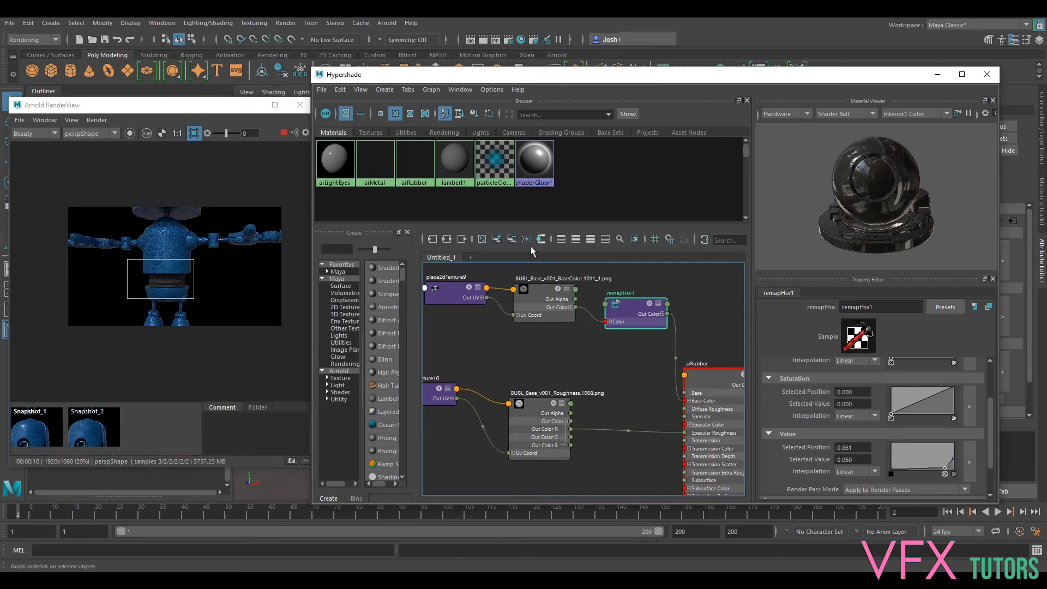
{"action": "scroll", "coordinate": [169, 287], "scroll_direction": "up", "scroll_amount": 1}
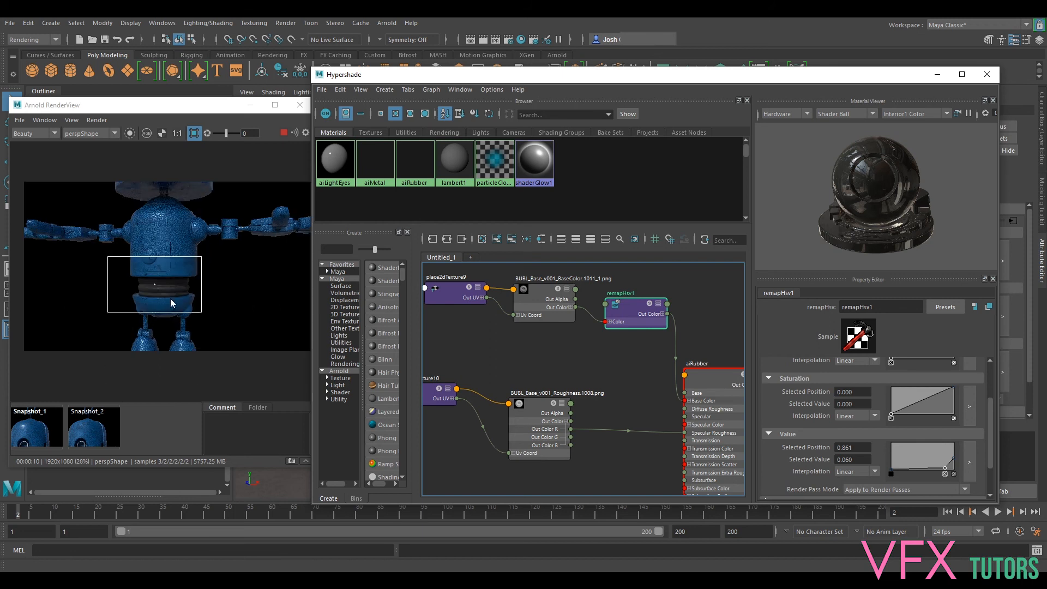
{"action": "left_click_drag", "start_coordinate": [635, 307], "coordinate": [633, 296]}
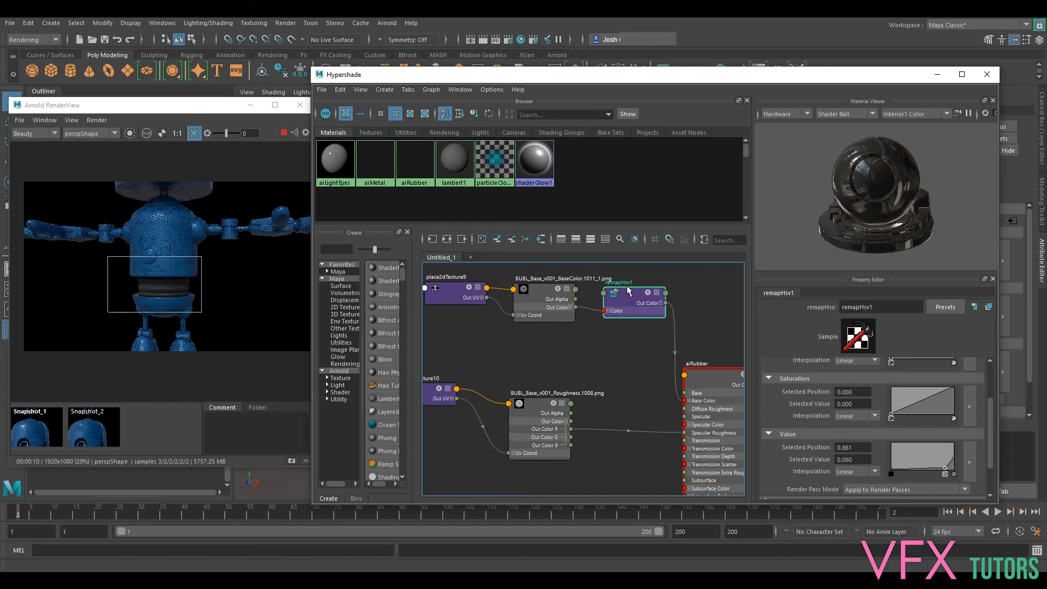
{"action": "left_click_drag", "start_coordinate": [537, 298], "coordinate": [530, 292]}
{"action": "left_click_drag", "start_coordinate": [629, 290], "coordinate": [625, 292]}
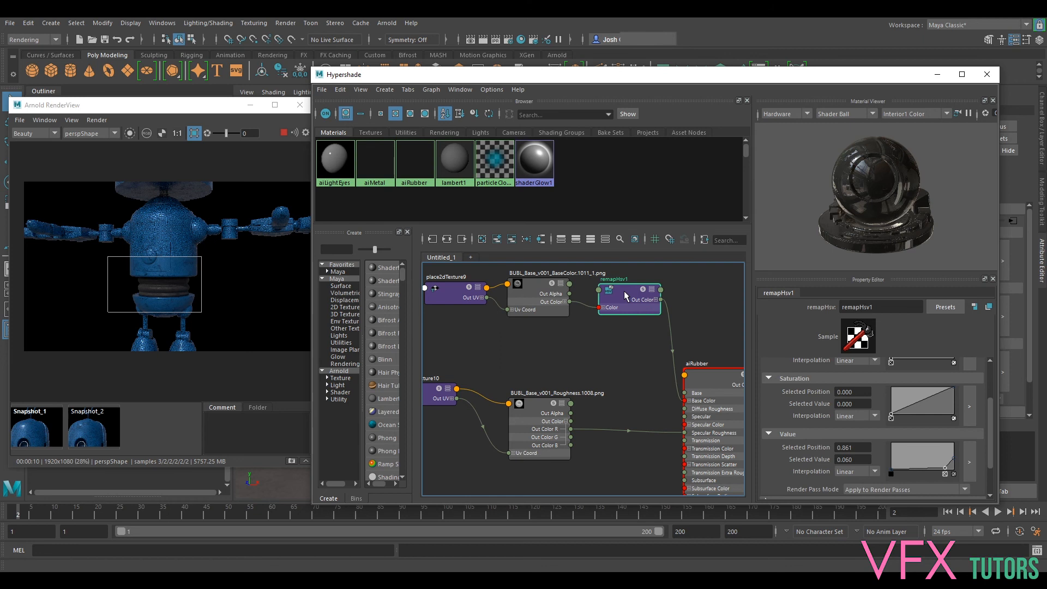
- Reposition the aiRubber node closer to the remapHsv node in the shading network
{"action": "left_click", "coordinate": [714, 377]}
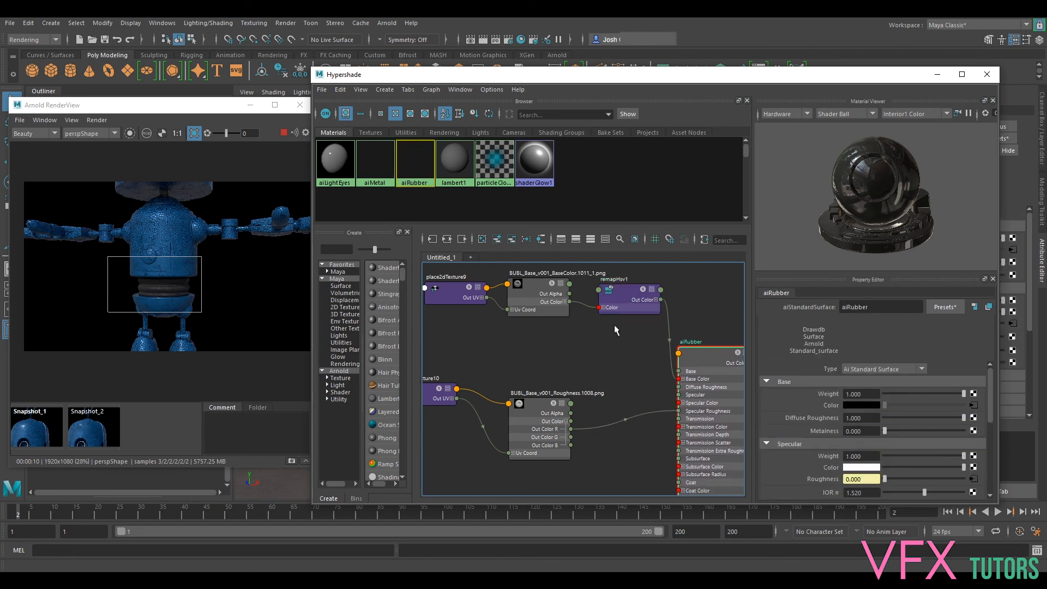
{"action": "scroll", "coordinate": [616, 327], "scroll_direction": "down", "scroll_amount": 3}
{"action": "middle_click_drag", "start_coordinate": [620, 341], "coordinate": [597, 364]}
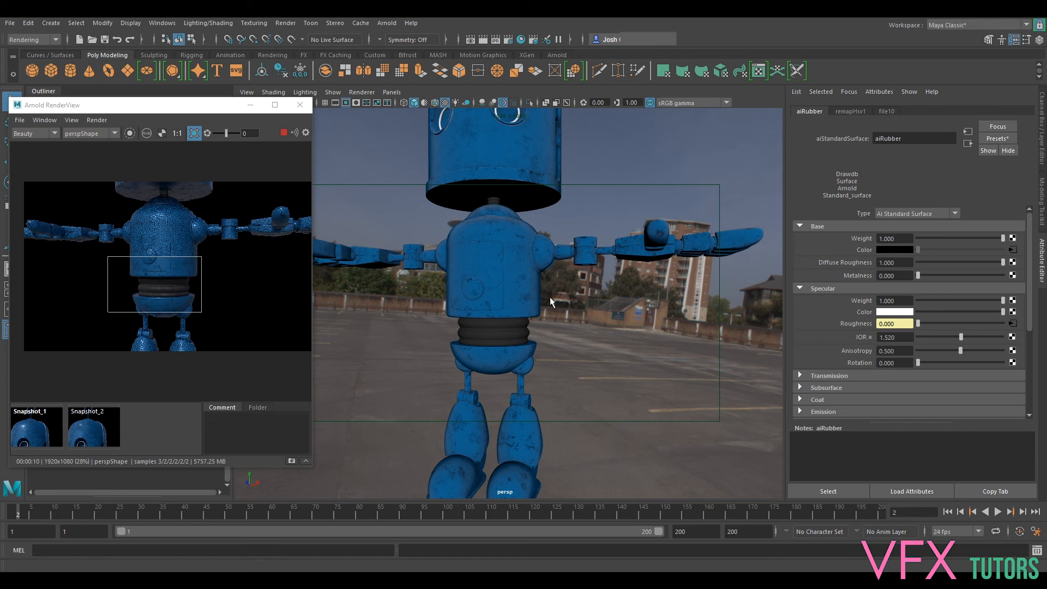
- Turn off the Arnold render region and examine the whole robot and its rubber waist in the full-frame render
{"action": "scroll", "coordinate": [550, 297], "scroll_direction": "down", "scroll_amount": 5}
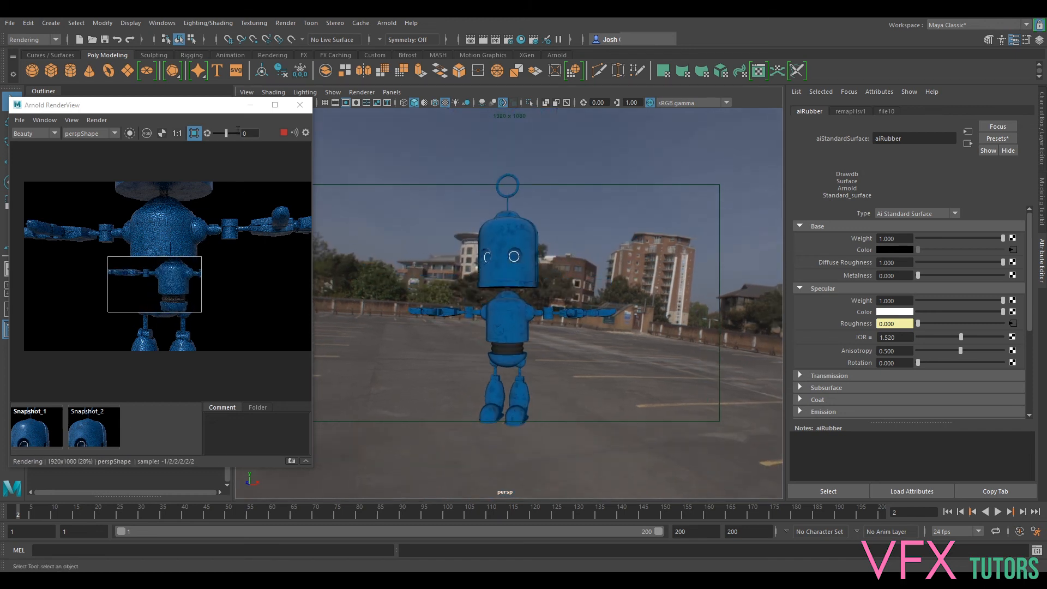
{"action": "left_click", "coordinate": [194, 133]}
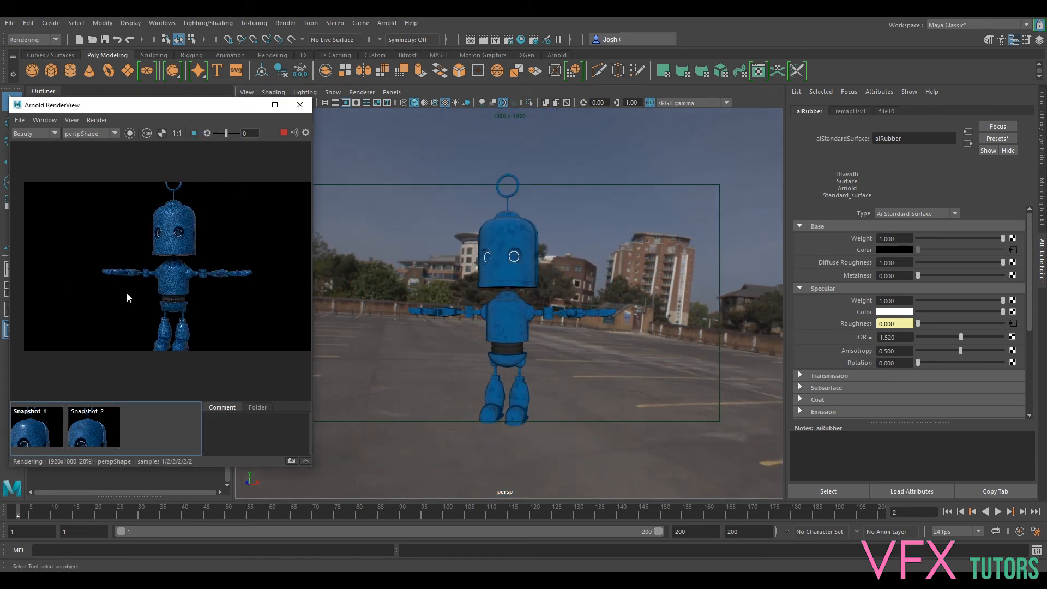
{"action": "scroll", "coordinate": [164, 291], "scroll_direction": "up", "scroll_amount": 2}
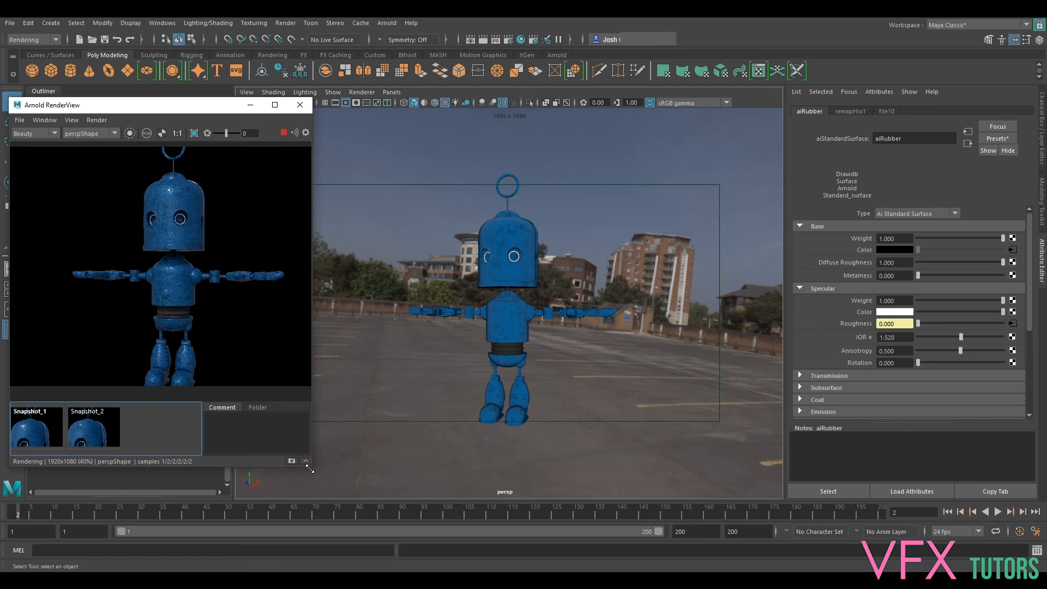
{"action": "scroll", "coordinate": [191, 260], "scroll_direction": "up", "scroll_amount": 3}
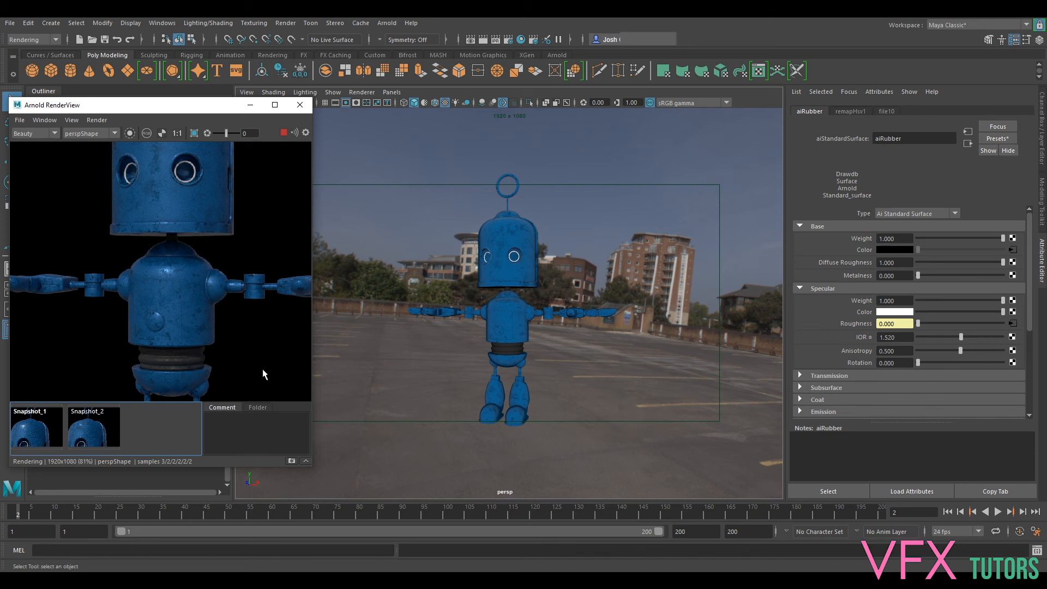
{"action": "scroll", "coordinate": [173, 281], "scroll_direction": "down", "scroll_amount": 3}
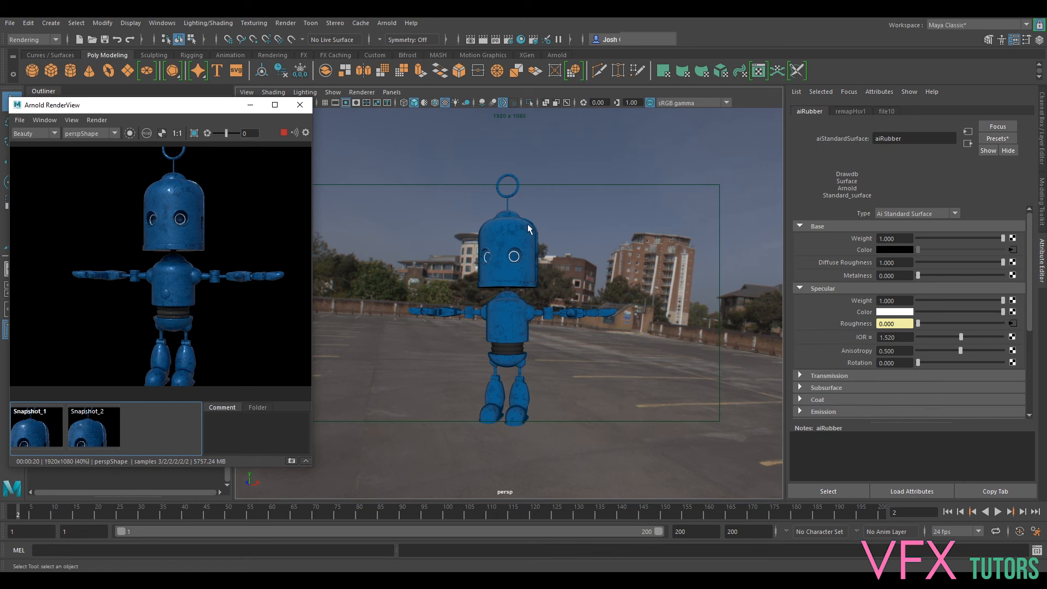
- Stop the live render and assign a new aiStandardSurface material to the robot's eye sockets
{"action": "left_click", "coordinate": [284, 133]}
{"action": "right_click_drag", "start_coordinate": [535, 254], "coordinate": [610, 252], "text": "alt"}
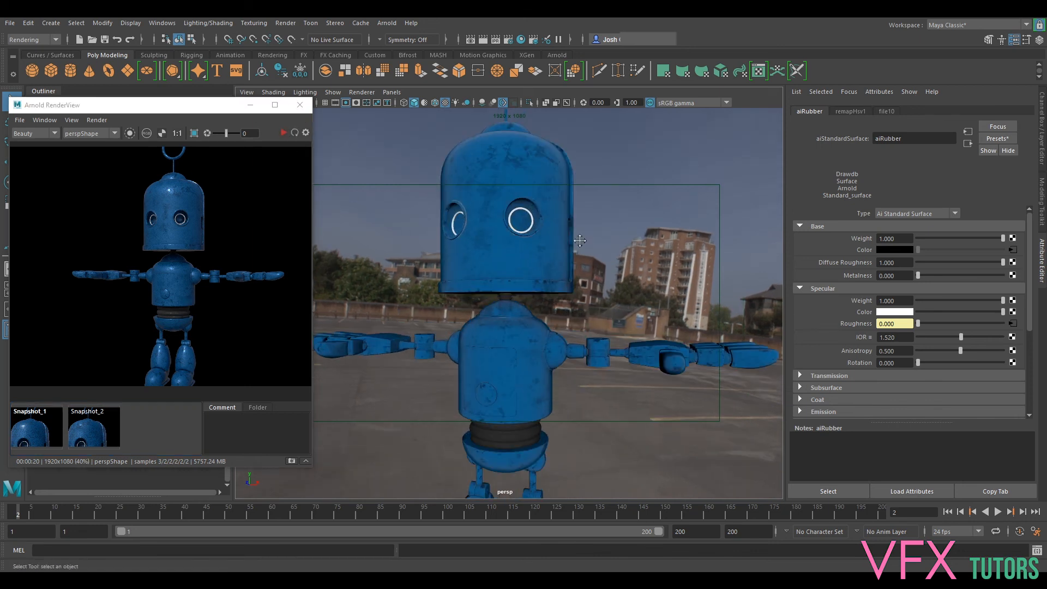
{"action": "right_click_drag", "start_coordinate": [524, 213], "coordinate": [562, 207], "text": "alt"}
{"action": "middle_click_drag", "start_coordinate": [548, 202], "coordinate": [555, 273], "text": "alt"}
{"action": "left_click", "coordinate": [539, 270]}
{"action": "right_click_drag", "start_coordinate": [533, 271], "coordinate": [552, 549]}
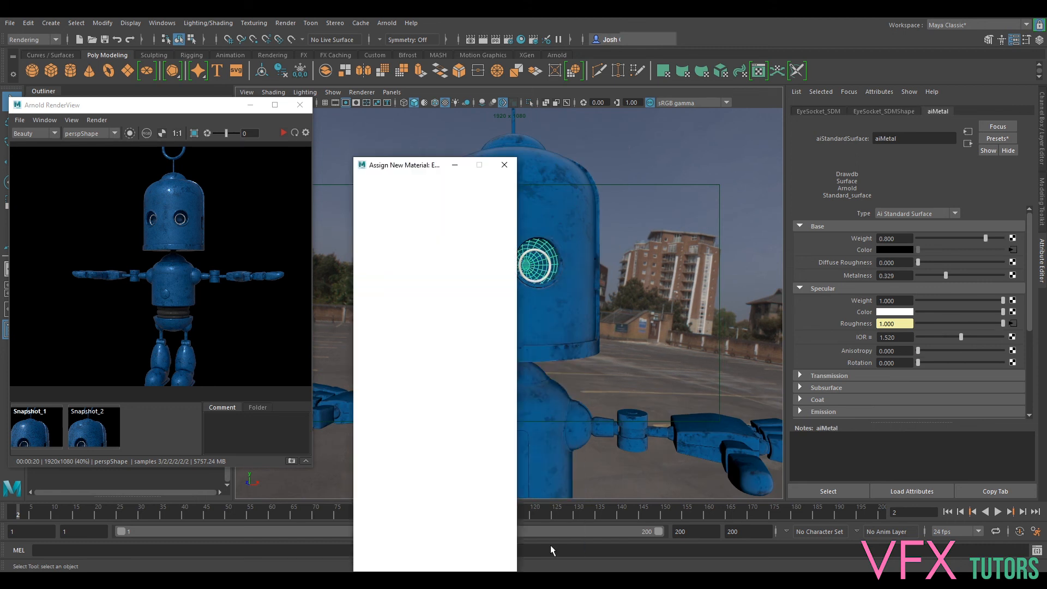
{"action": "left_click", "coordinate": [388, 247]}
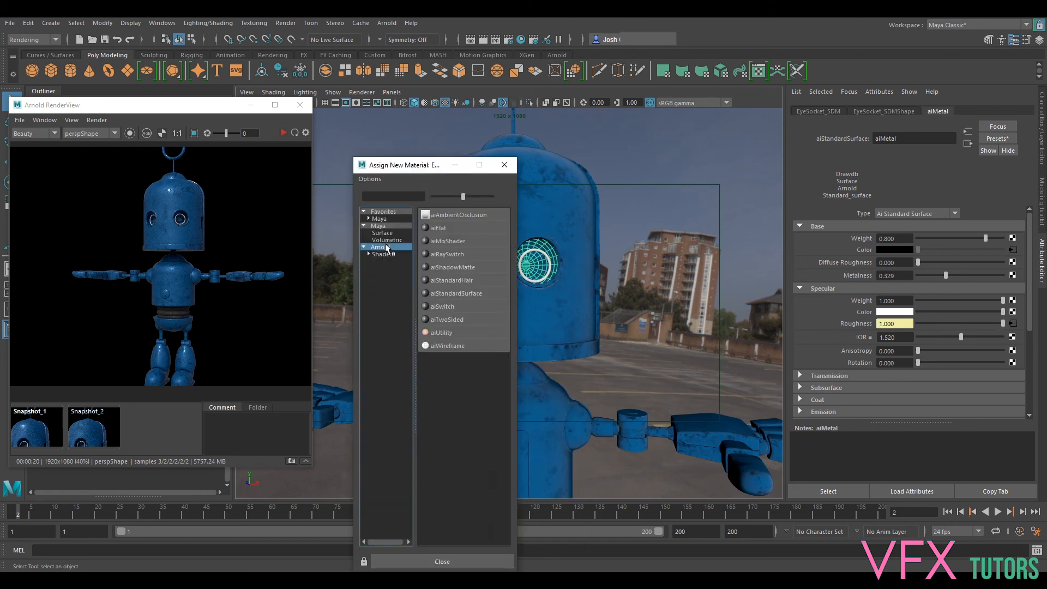
{"action": "left_click", "coordinate": [459, 293]}
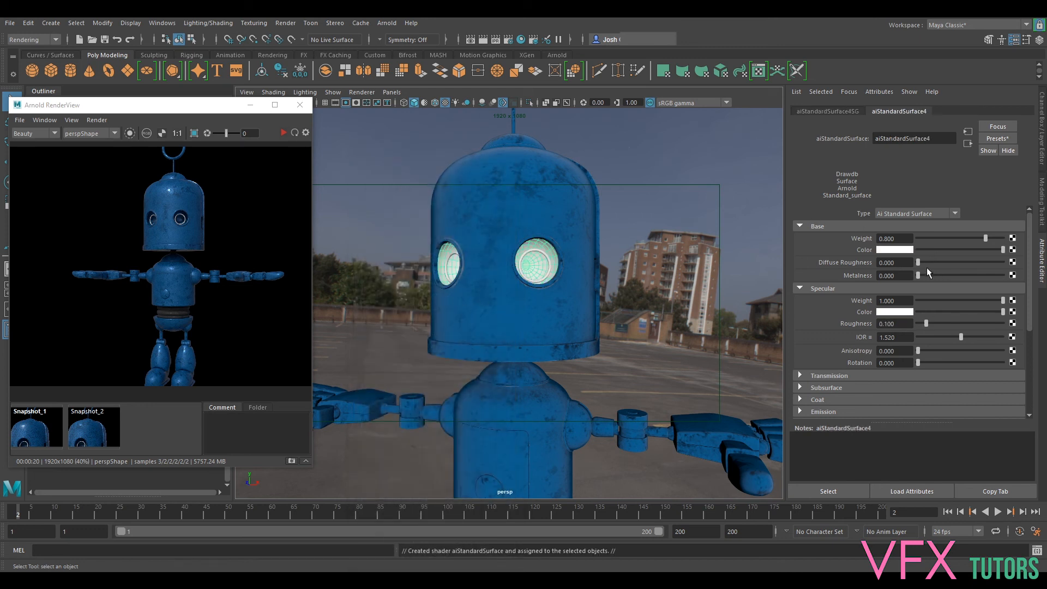
- Set the eye-socket material's base color to black, diffuse roughness to 1.000 and specular weight to 0.000
{"action": "left_click", "coordinate": [898, 250]}
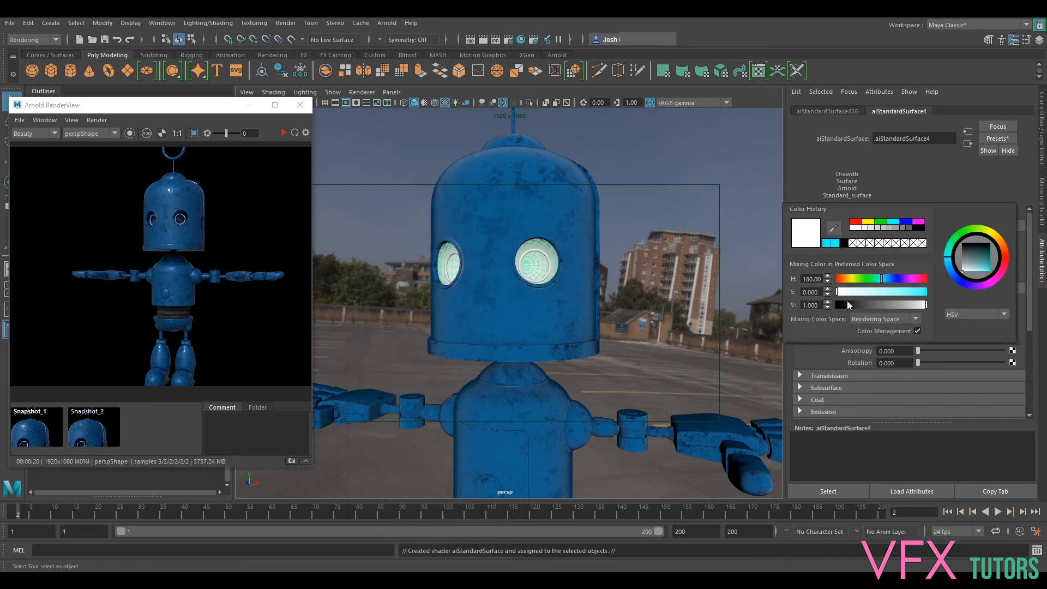
{"action": "left_click_drag", "start_coordinate": [847, 305], "coordinate": [834, 305]}
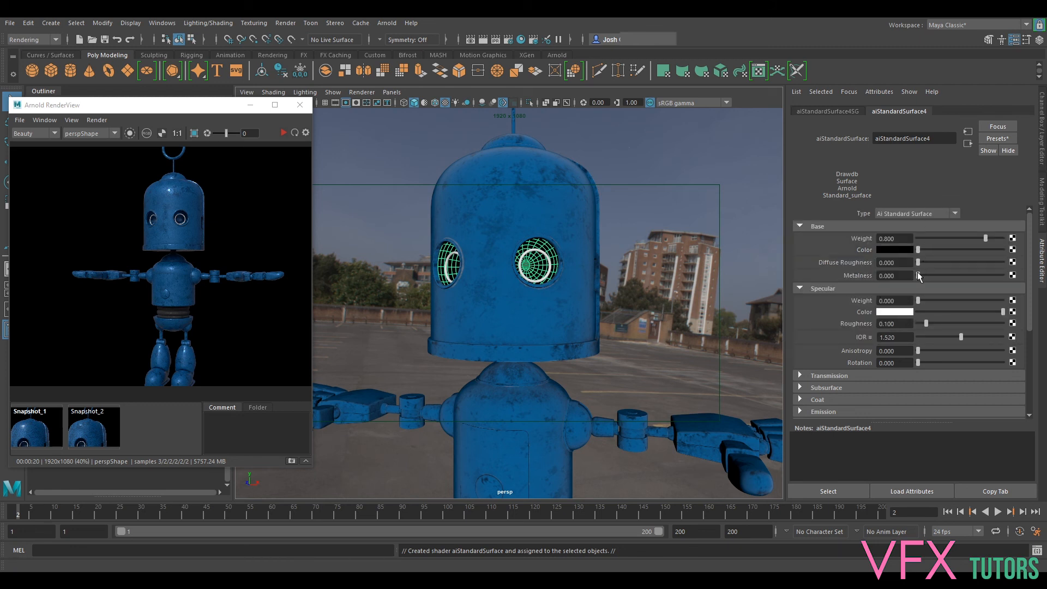
{"action": "left_click_drag", "start_coordinate": [920, 267], "coordinate": [1007, 264]}
- Run the live Arnold render to check the eye sockets and stop it again
{"action": "left_click", "coordinate": [283, 133]}
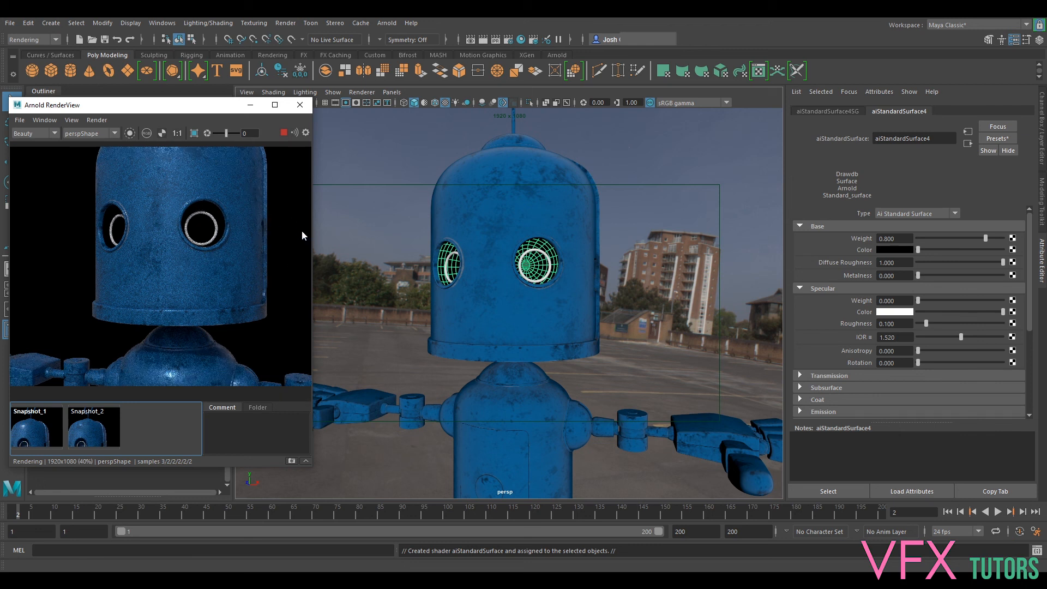
{"action": "scroll", "coordinate": [211, 277], "scroll_direction": "down", "scroll_amount": 2}
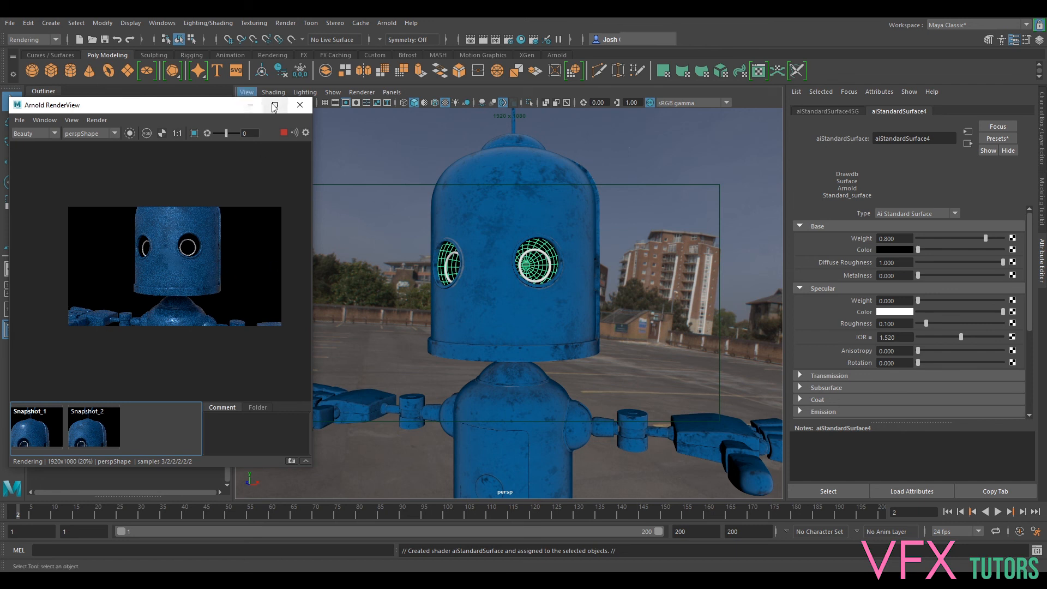
{"action": "left_click", "coordinate": [284, 133]}
- Turn off the smooth mesh preview on the left and right eye rings
{"action": "left_click", "coordinate": [545, 265]}
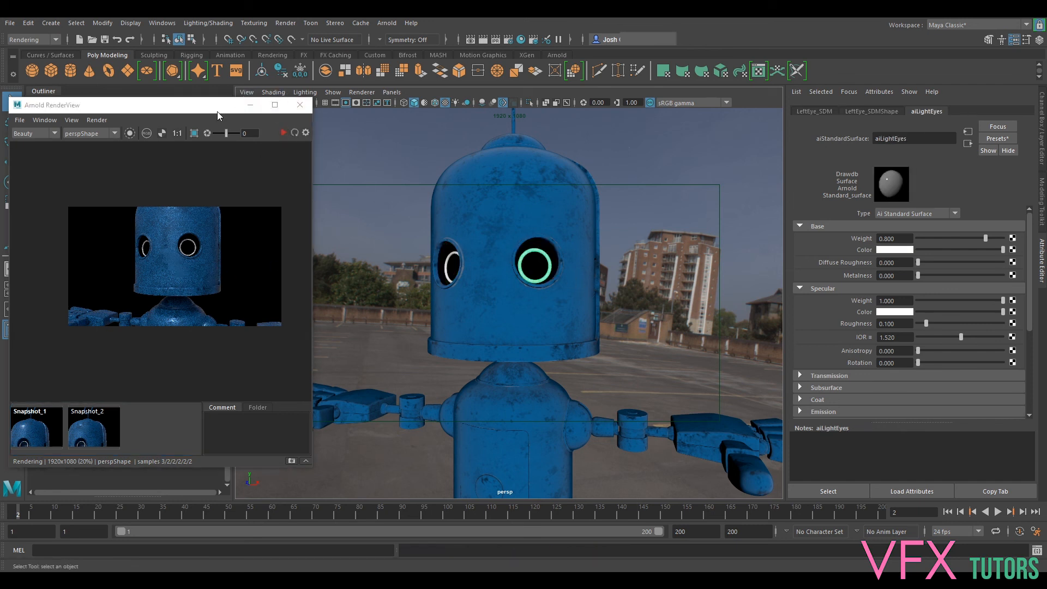
{"action": "scroll", "coordinate": [502, 234], "scroll_direction": "up", "scroll_amount": 4}
{"action": "left_click_drag", "start_coordinate": [504, 234], "coordinate": [623, 336], "text": "alt"}
{"action": "key", "text": "1"}
{"action": "left_click", "coordinate": [445, 243]}
{"action": "key", "text": "1"}
{"action": "left_click_drag", "start_coordinate": [568, 287], "coordinate": [633, 237], "text": "alt"}
{"action": "left_click_drag", "start_coordinate": [541, 297], "coordinate": [690, 239], "text": "alt"}
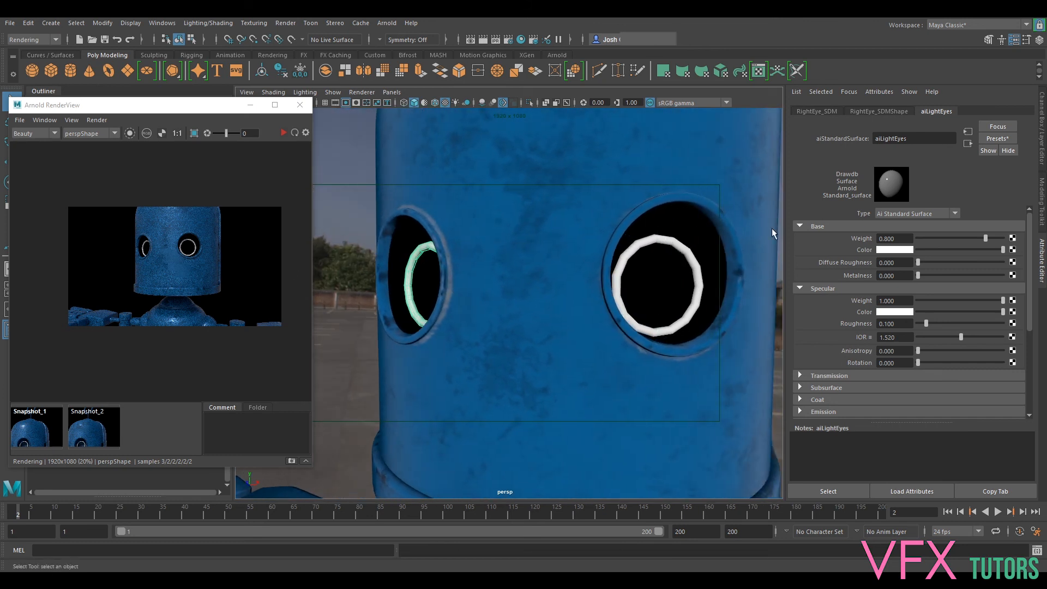
- Apply a one-division mesh Smooth to the left eye ring and to the right eye ring
{"action": "left_click", "coordinate": [652, 244]}
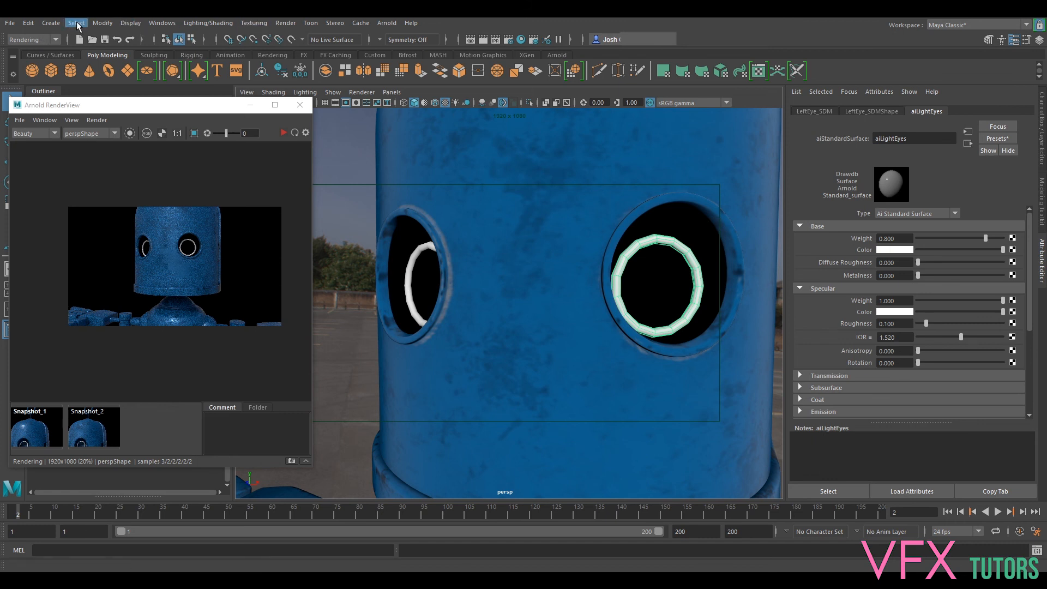
{"action": "left_click", "coordinate": [28, 53]}
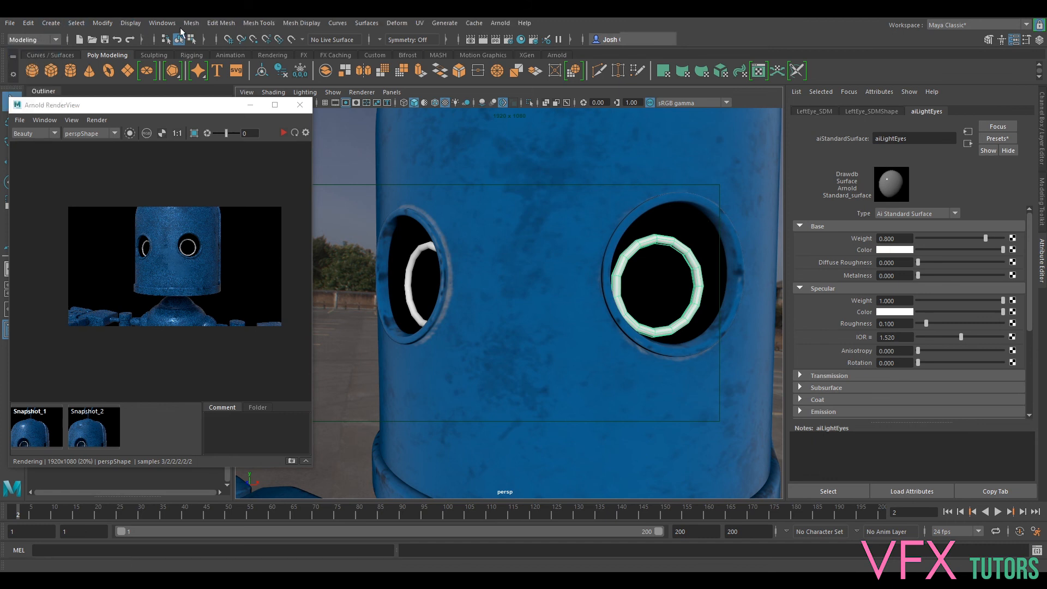
{"action": "left_click", "coordinate": [192, 25]}
{"action": "left_click", "coordinate": [225, 120]}
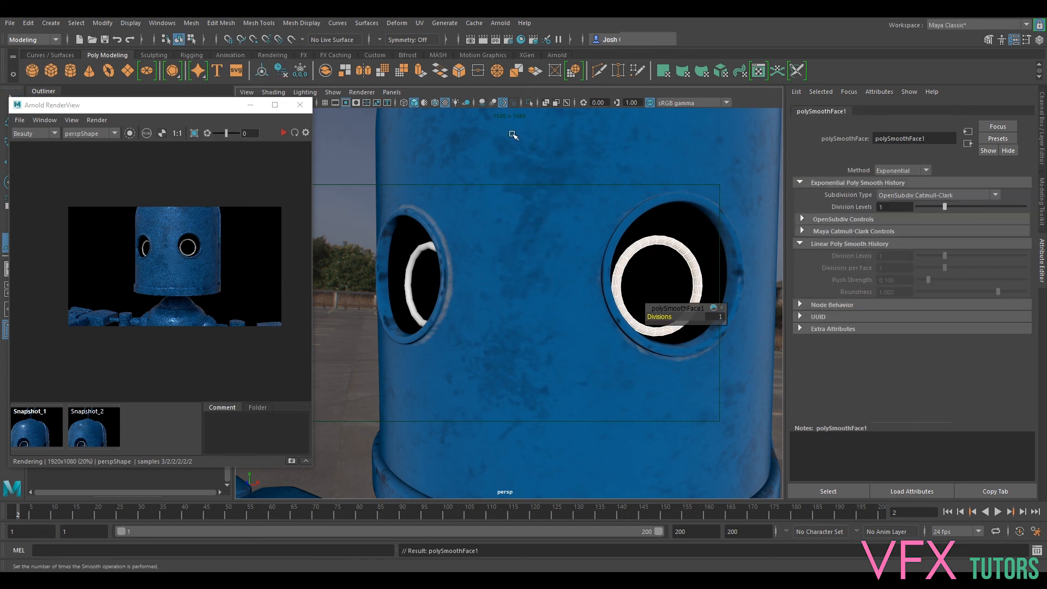
{"action": "left_click", "coordinate": [427, 250]}
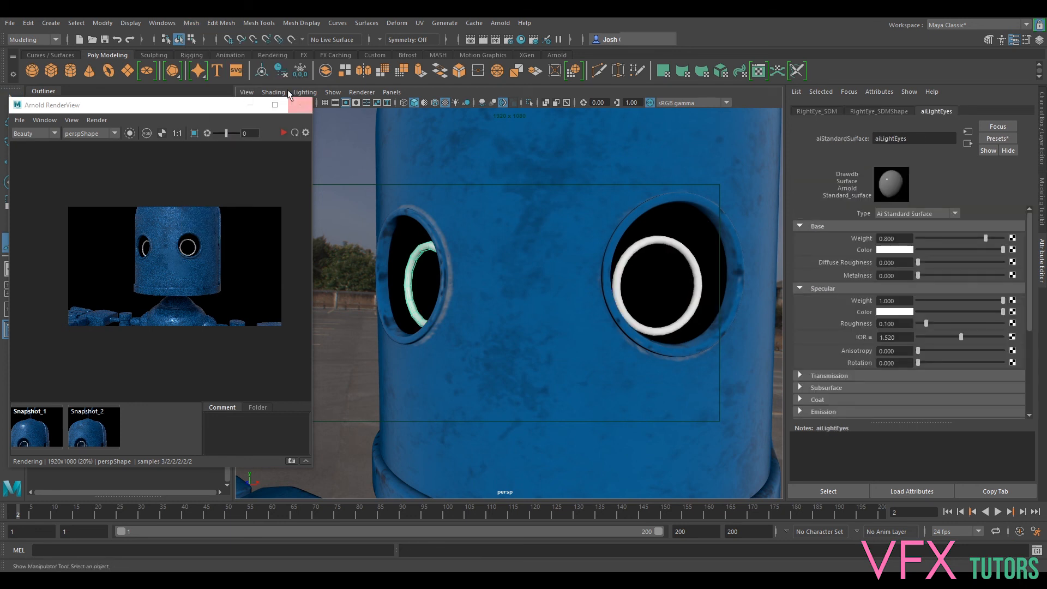
{"action": "left_click", "coordinate": [192, 24]}
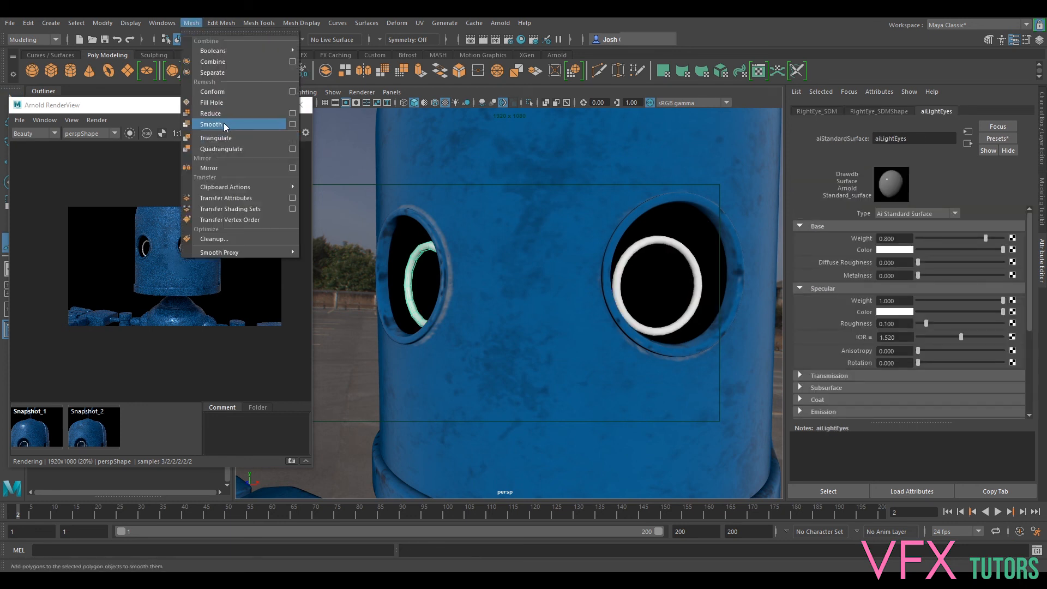
{"action": "left_click", "coordinate": [226, 121]}
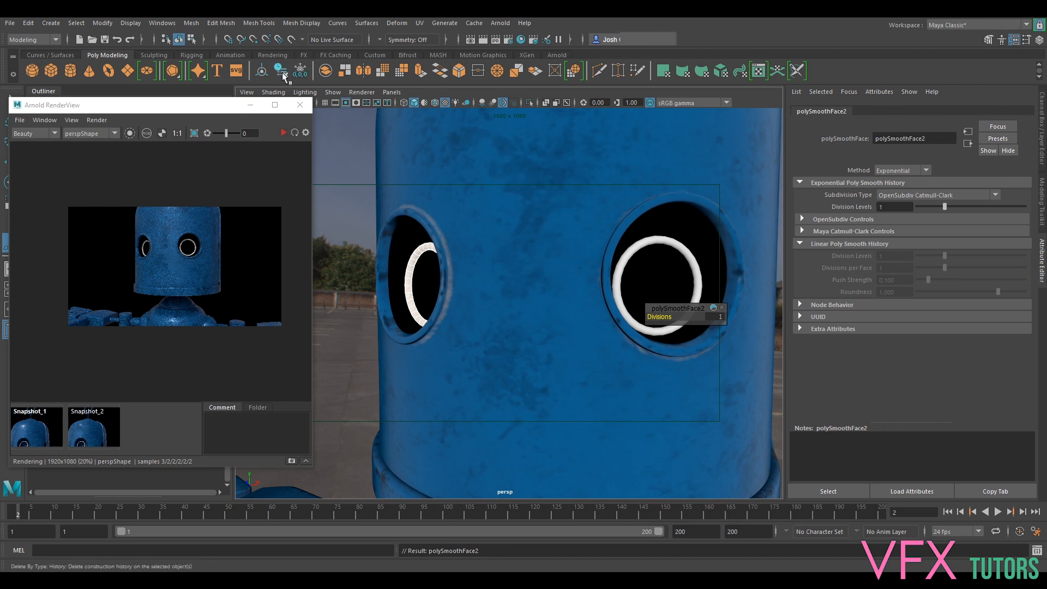
- Create an Arnold mesh light from the left eye ring
{"action": "left_click", "coordinate": [658, 230]}
{"action": "left_click", "coordinate": [639, 242]}
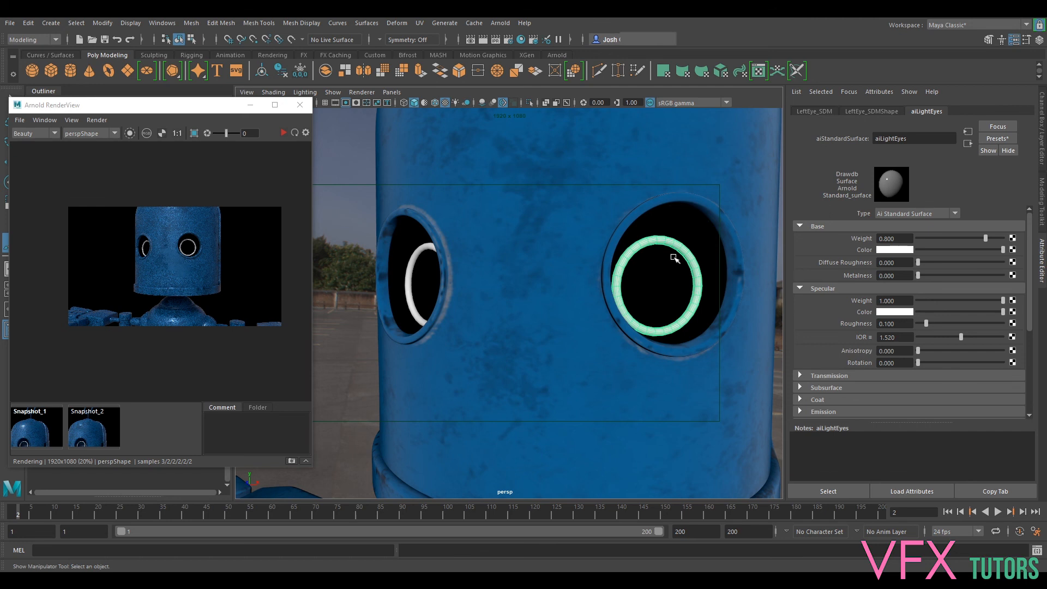
{"action": "left_click", "coordinate": [494, 25]}
{"action": "mouse_move", "coordinate": [518, 78]}
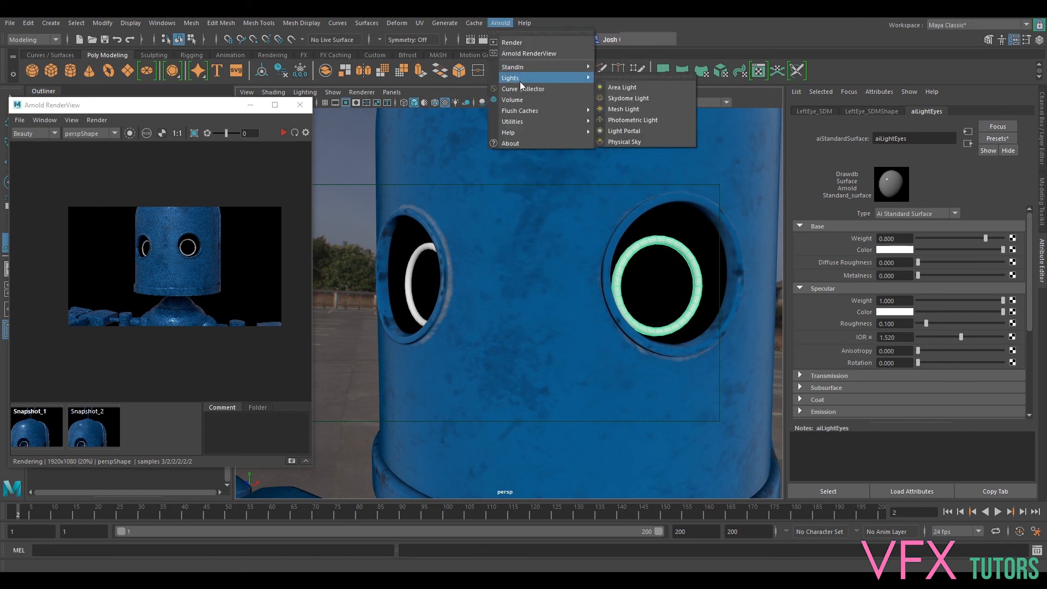
{"action": "left_click", "coordinate": [650, 109]}
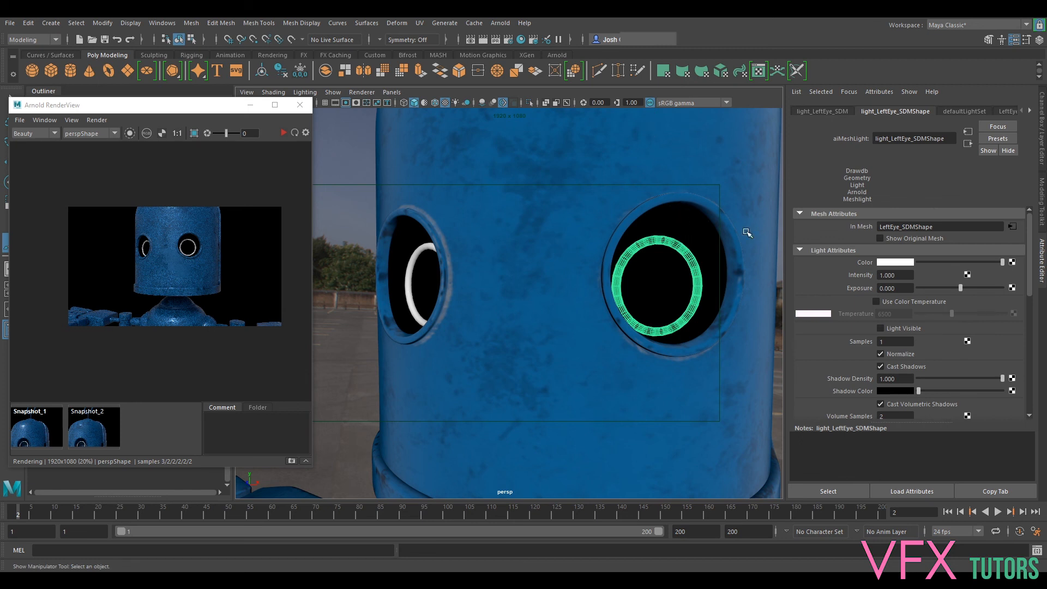
- Reselect the left eye's mesh light and set its color to cyan with hue 180, saturation 1.000 and value 0.896
{"action": "left_click", "coordinate": [703, 280]}
{"action": "left_click", "coordinate": [703, 280]}
{"action": "left_click", "coordinate": [694, 265]}
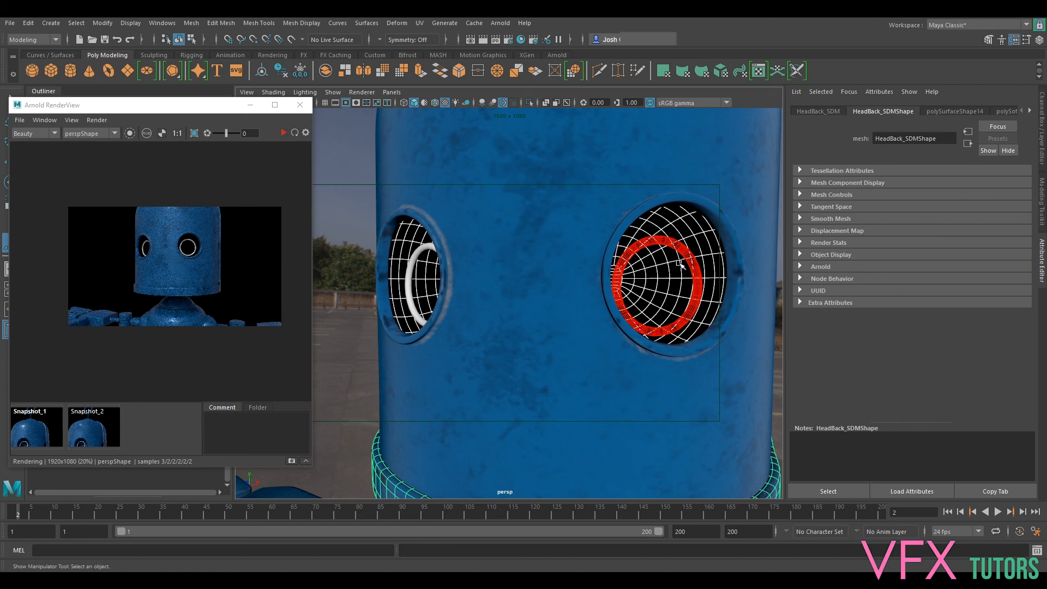
{"action": "left_click", "coordinate": [694, 264]}
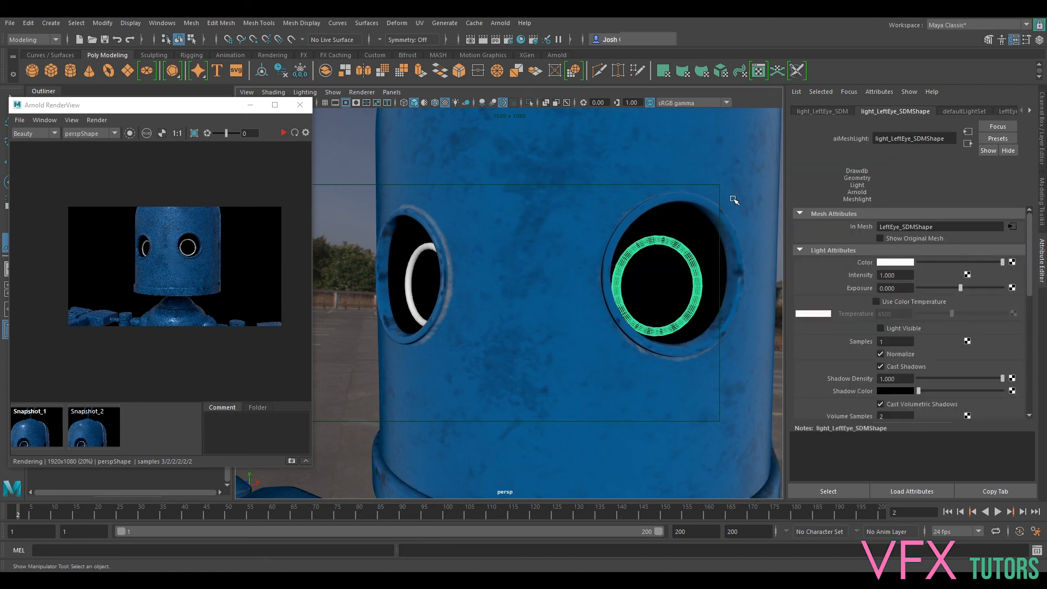
{"action": "left_click", "coordinate": [892, 264]}
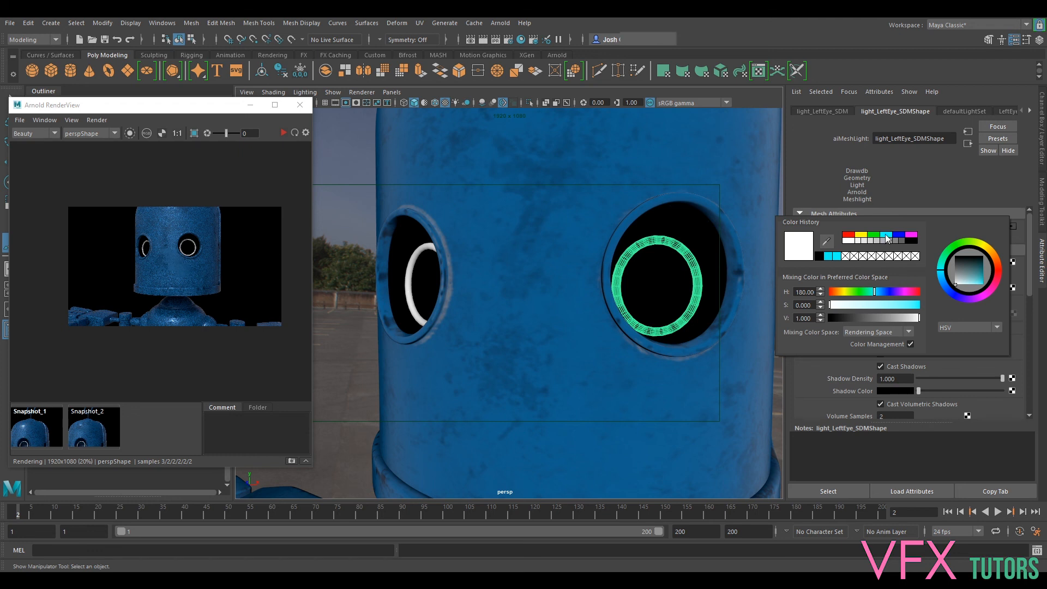
{"action": "left_click", "coordinate": [888, 238]}
{"action": "left_click", "coordinate": [914, 307]}
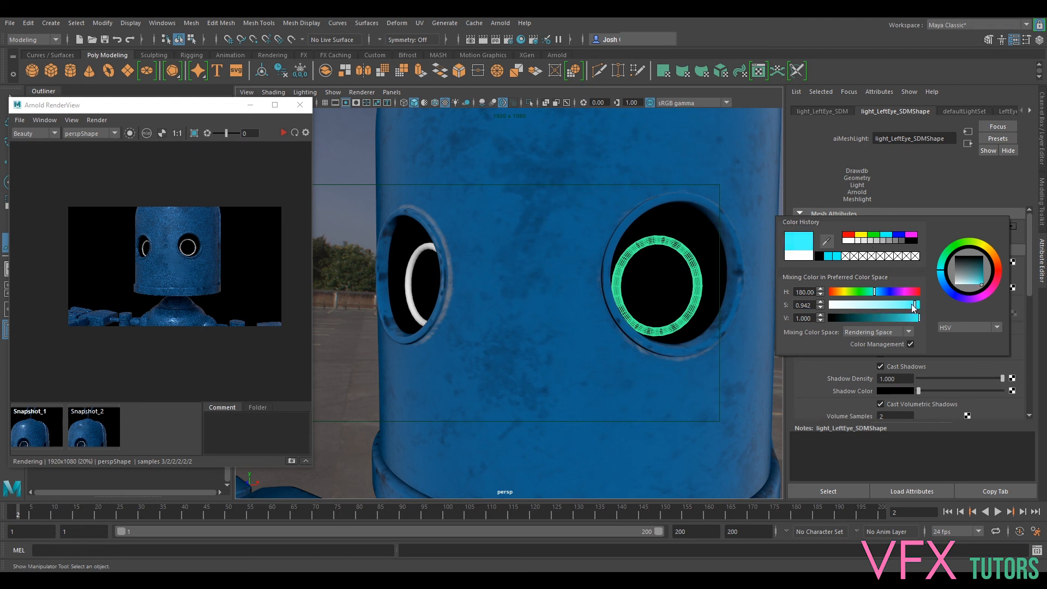
{"action": "left_click", "coordinate": [832, 257]}
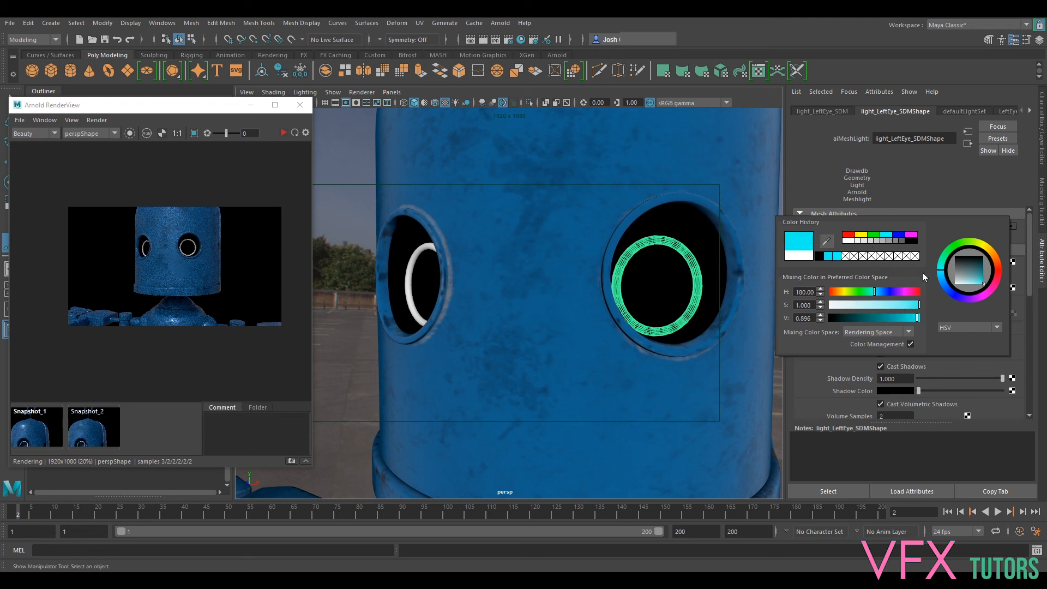
- Set the left eye light's exposure to 5 and samples to 4, and enable Light Visible
{"action": "double_click", "coordinate": [899, 287]}
{"action": "type", "text": "5"}
{"action": "key", "text": "Return"}
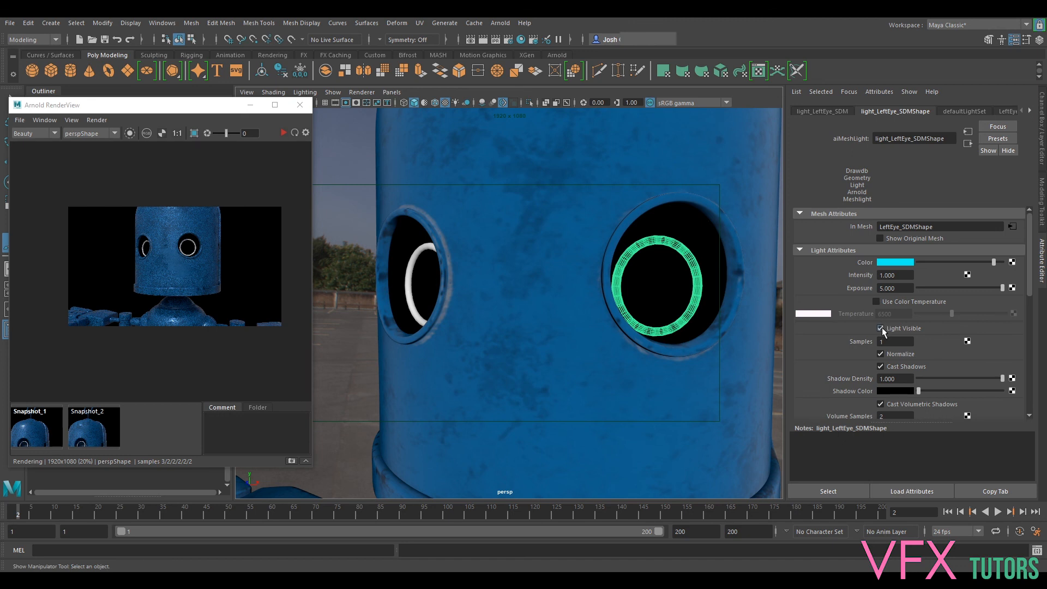
{"action": "double_click", "coordinate": [888, 342]}
{"action": "type", "text": "4"}
{"action": "key", "text": "Return"}
- Create an Arnold mesh light from the right eye ring
{"action": "left_click", "coordinate": [425, 250]}
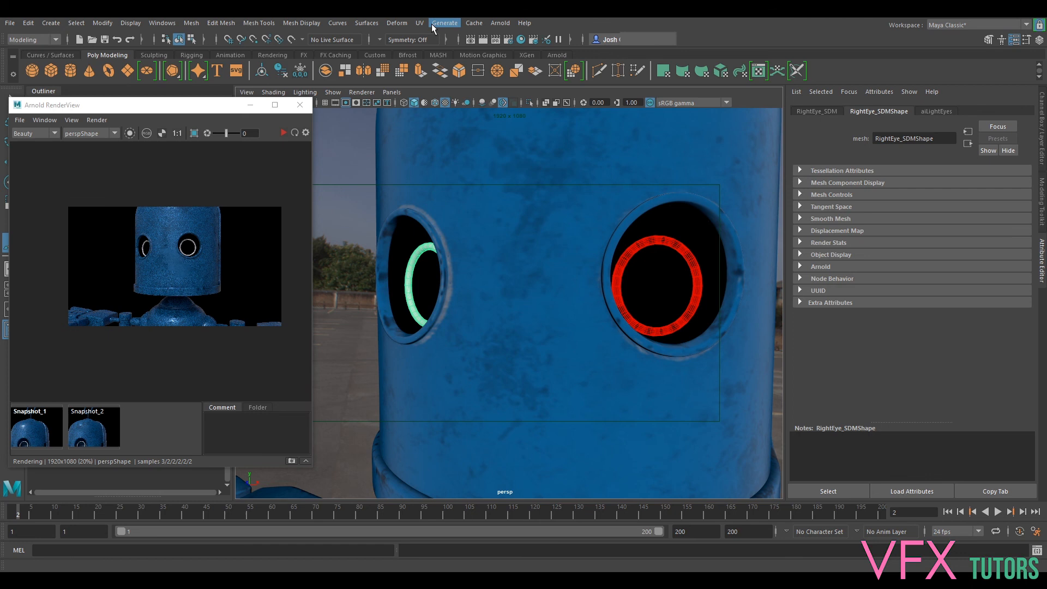
{"action": "left_click", "coordinate": [497, 24]}
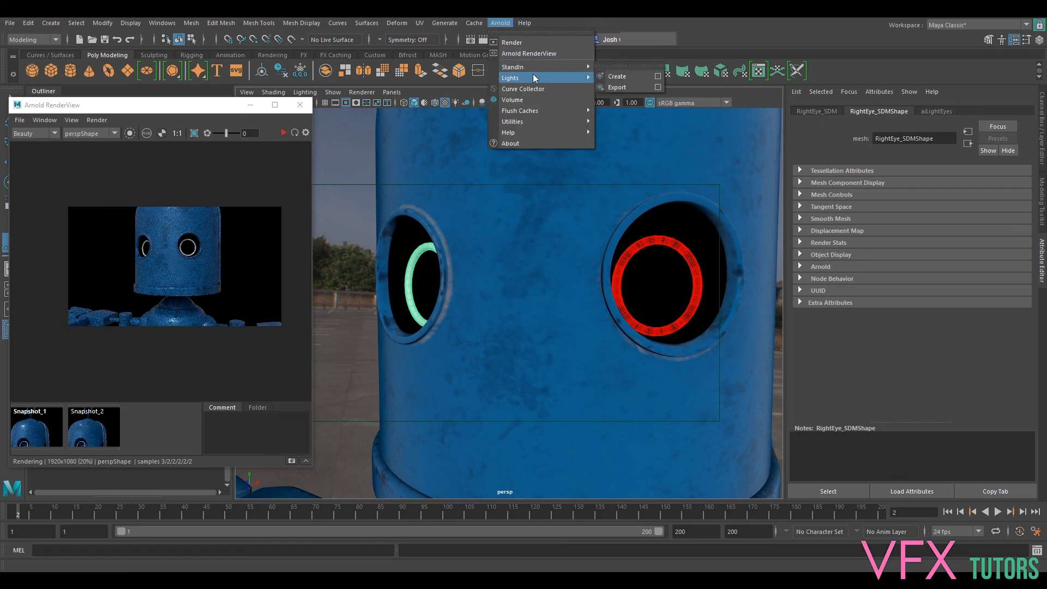
{"action": "mouse_move", "coordinate": [532, 77]}
{"action": "left_click", "coordinate": [657, 108]}
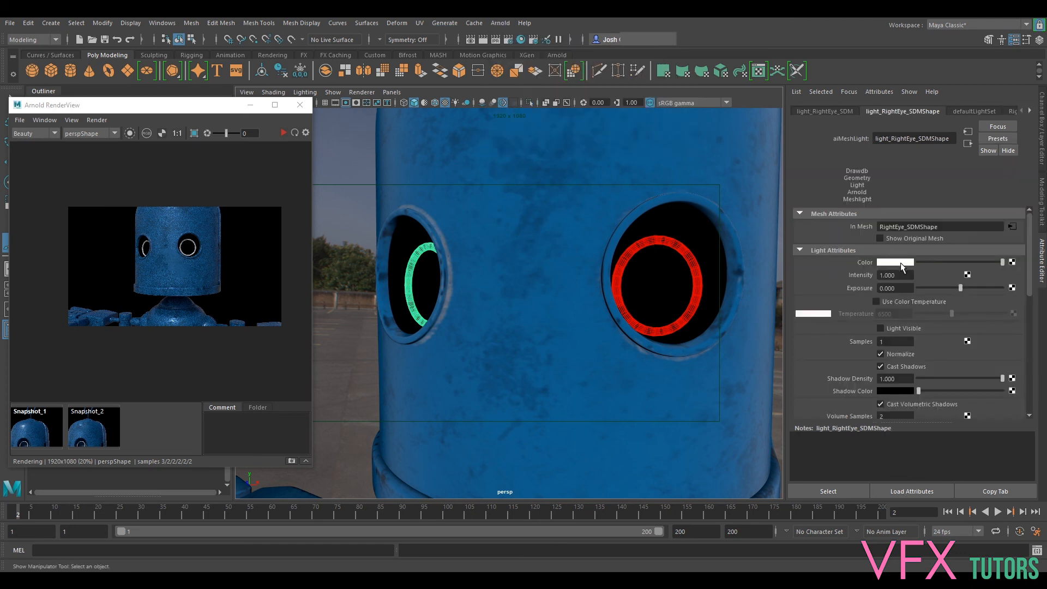
- Set the right eye light's exposure to 5, color to the stored cyan and samples to 4, and enable Light Visible
{"action": "left_click", "coordinate": [899, 288]}
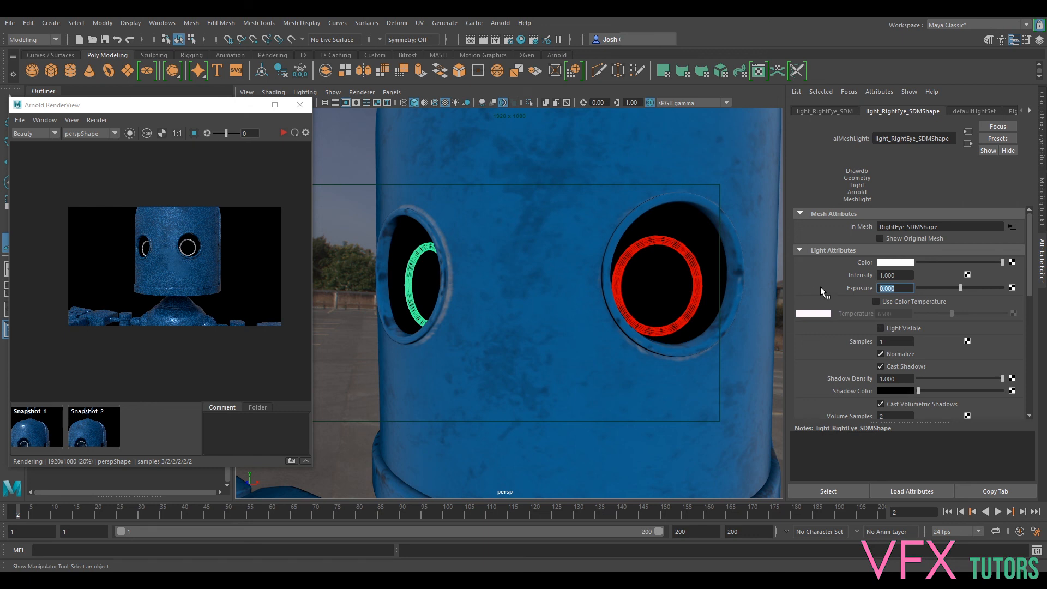
{"action": "left_click", "coordinate": [898, 262]}
{"action": "left_click", "coordinate": [844, 257]}
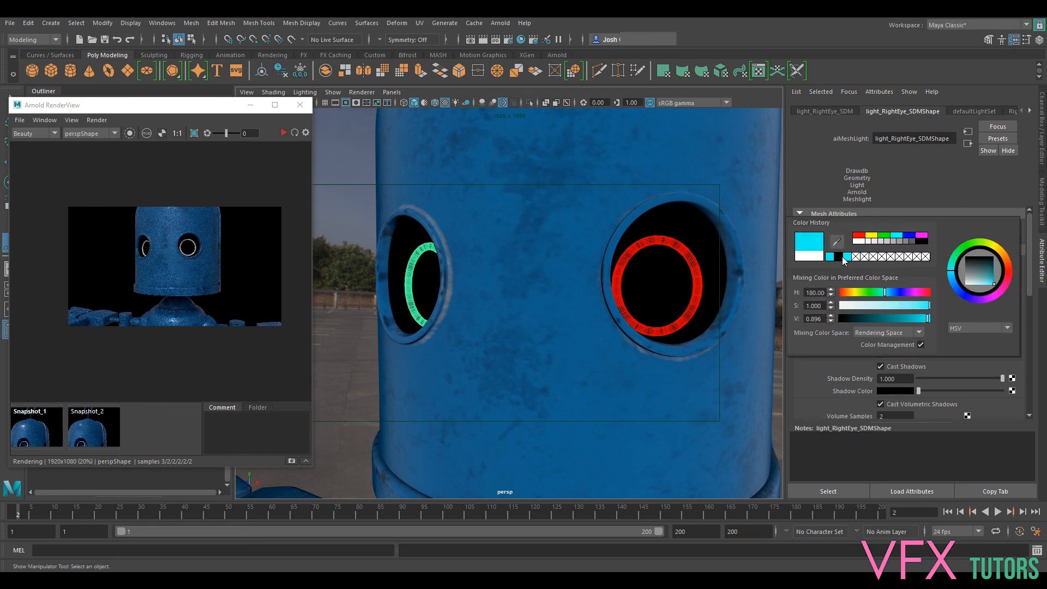
{"action": "left_click_drag", "start_coordinate": [902, 342], "coordinate": [816, 340]}
{"action": "type", "text": "4"}
{"action": "key", "text": "Return"}
{"action": "left_click", "coordinate": [880, 327]}
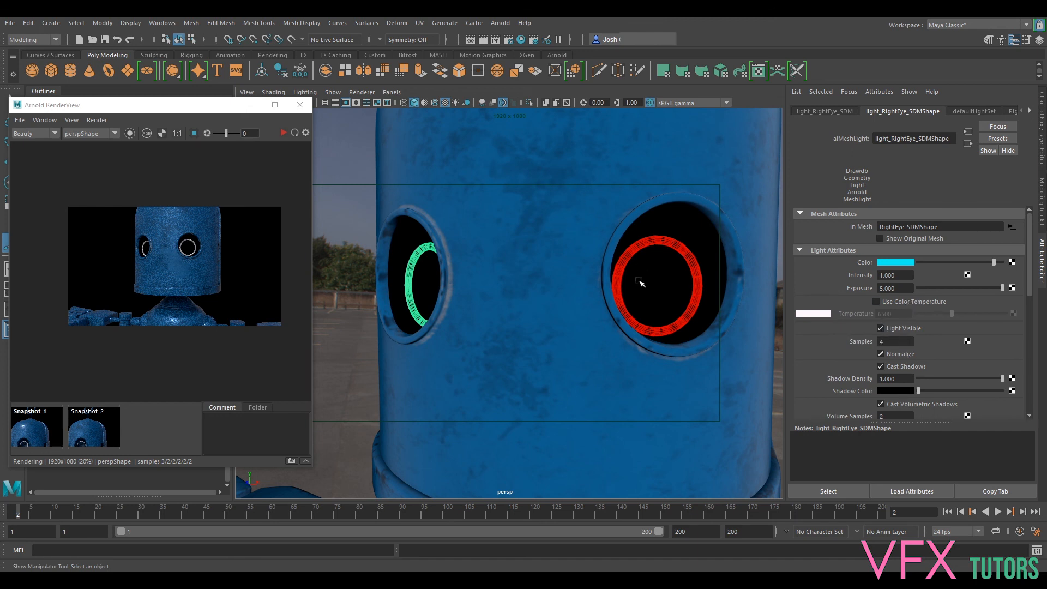
- Reframe the camera on the whole robot, start the live render and examine the glow of both eye rings
{"action": "scroll", "coordinate": [639, 282], "scroll_direction": "down", "scroll_amount": 15}
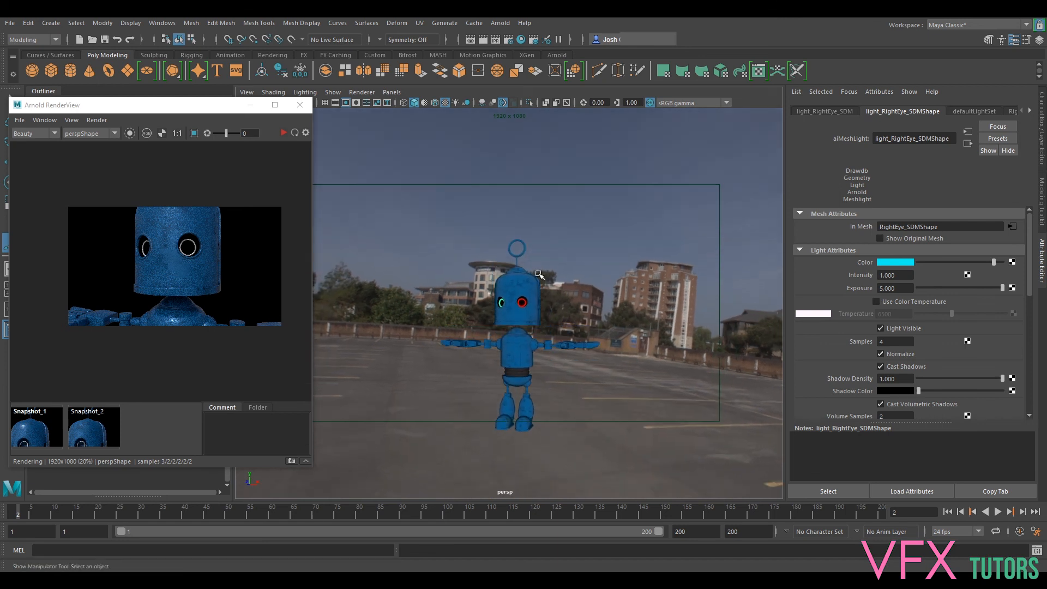
{"action": "scroll", "coordinate": [539, 274], "scroll_direction": "up", "scroll_amount": 5}
{"action": "left_click", "coordinate": [264, 175]}
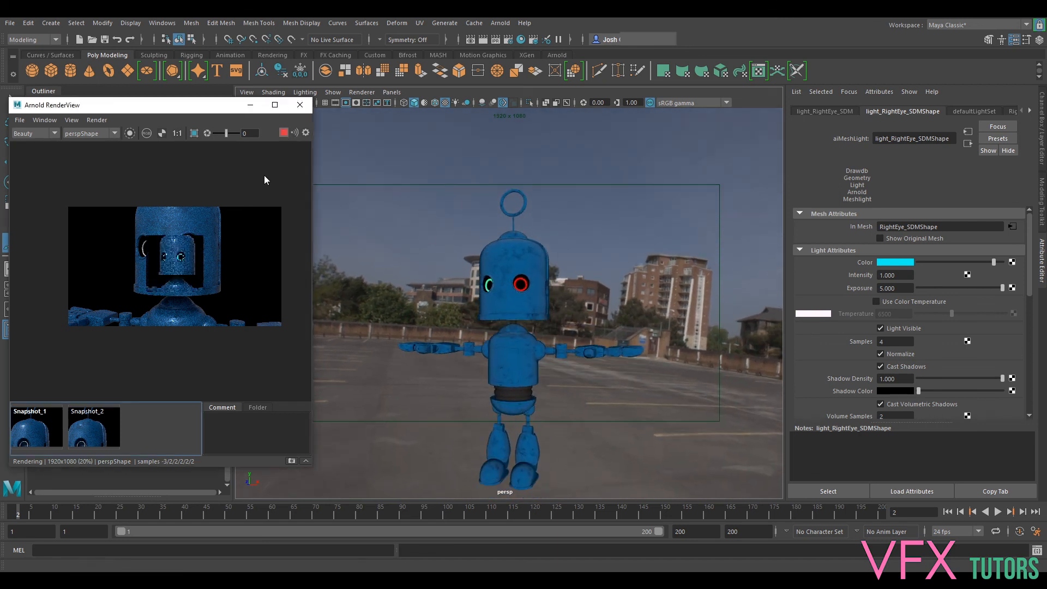
{"action": "scroll", "coordinate": [185, 250], "scroll_direction": "up", "scroll_amount": 6}
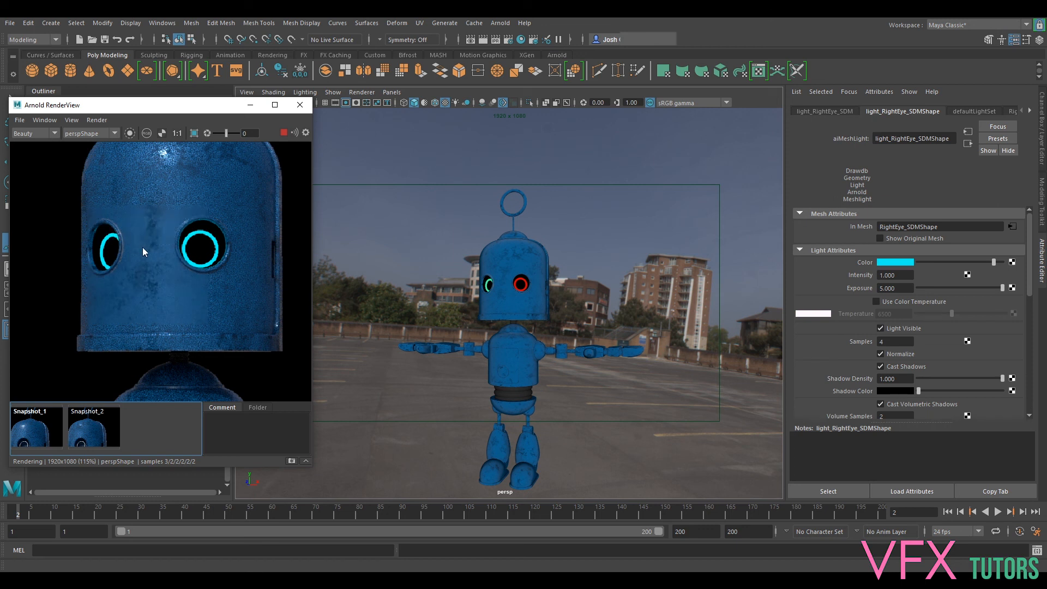
{"action": "scroll", "coordinate": [227, 231], "scroll_direction": "up", "scroll_amount": 2}
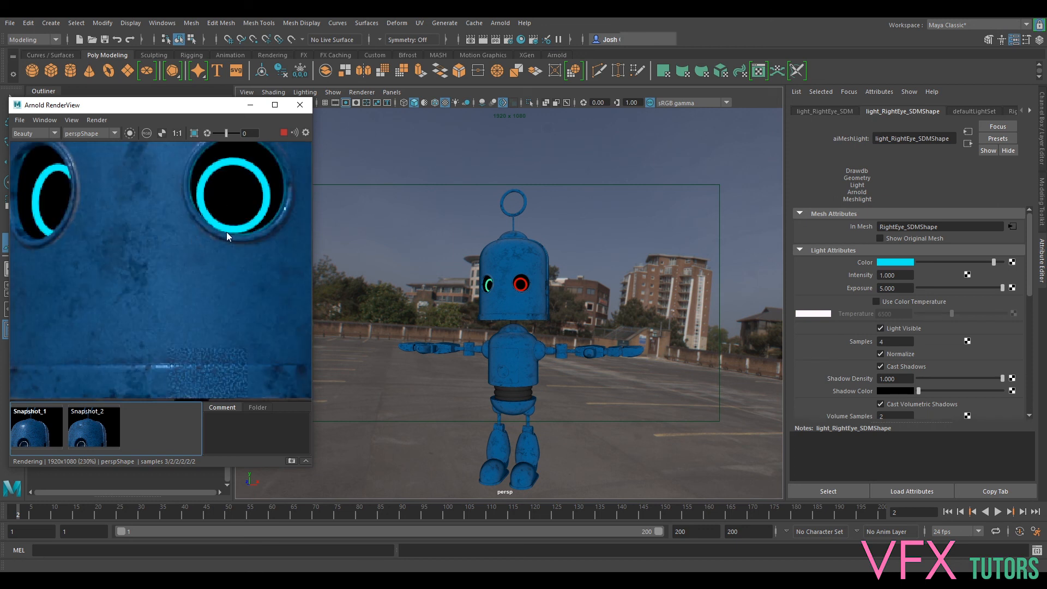
{"action": "scroll", "coordinate": [226, 231], "scroll_direction": "down", "scroll_amount": 4}
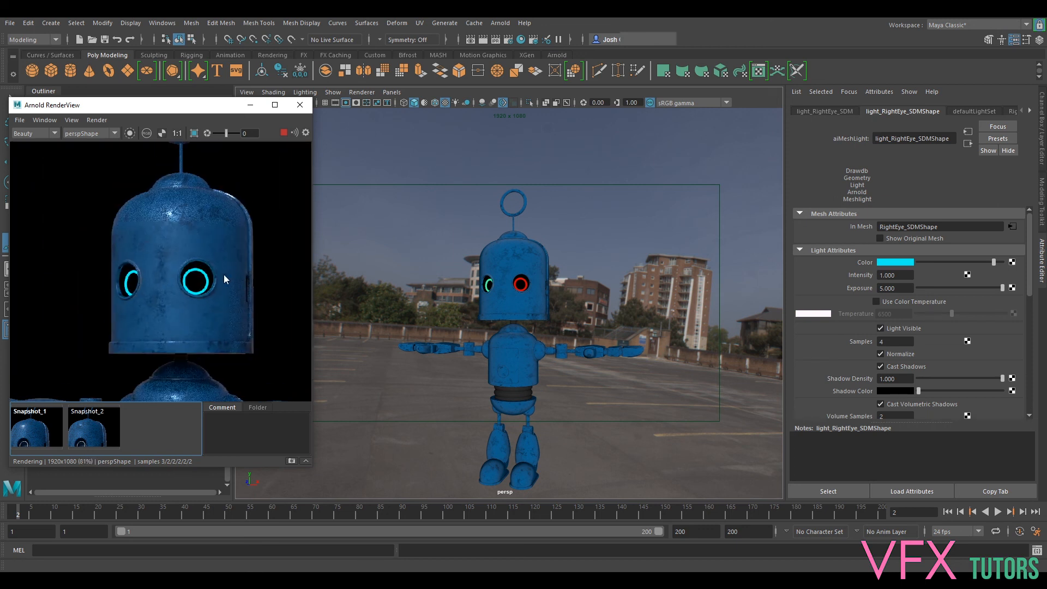
{"action": "scroll", "coordinate": [219, 274], "scroll_direction": "up", "scroll_amount": 1}
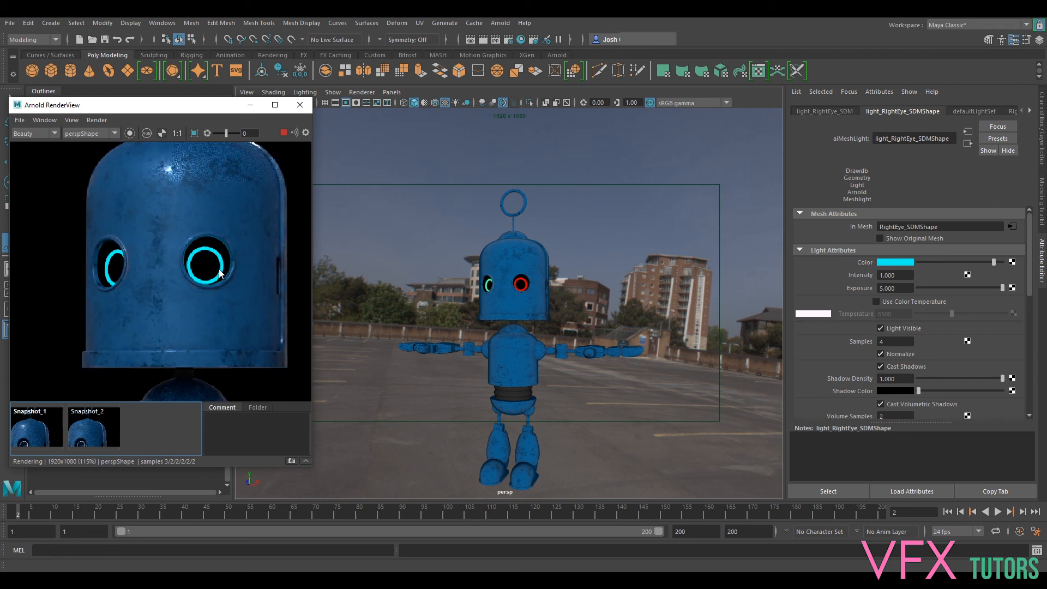
{"action": "scroll", "coordinate": [220, 271], "scroll_direction": "down", "scroll_amount": 2}
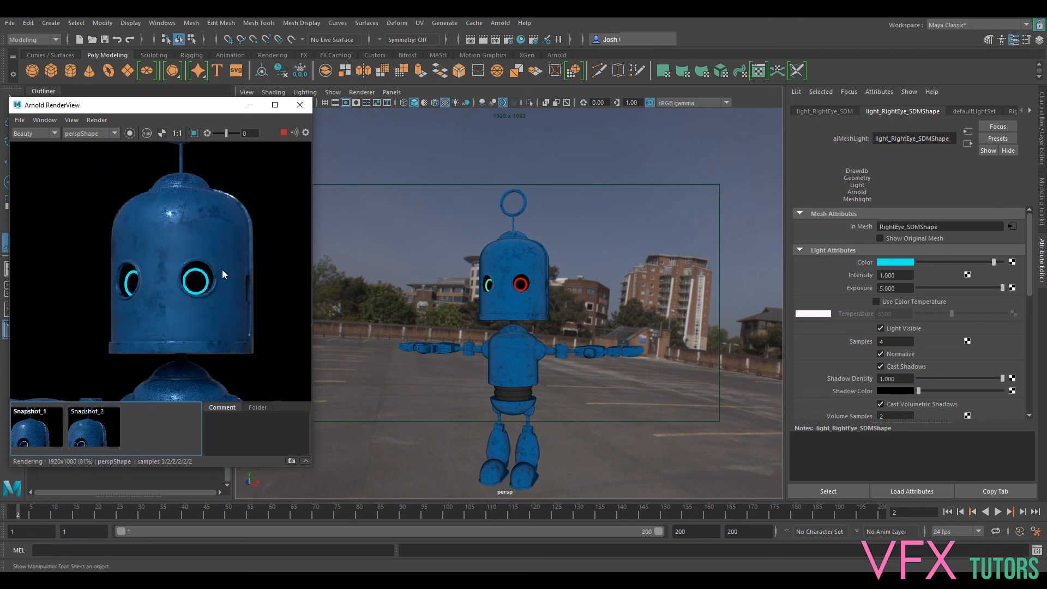
{"action": "scroll", "coordinate": [194, 239], "scroll_direction": "down", "scroll_amount": 2}
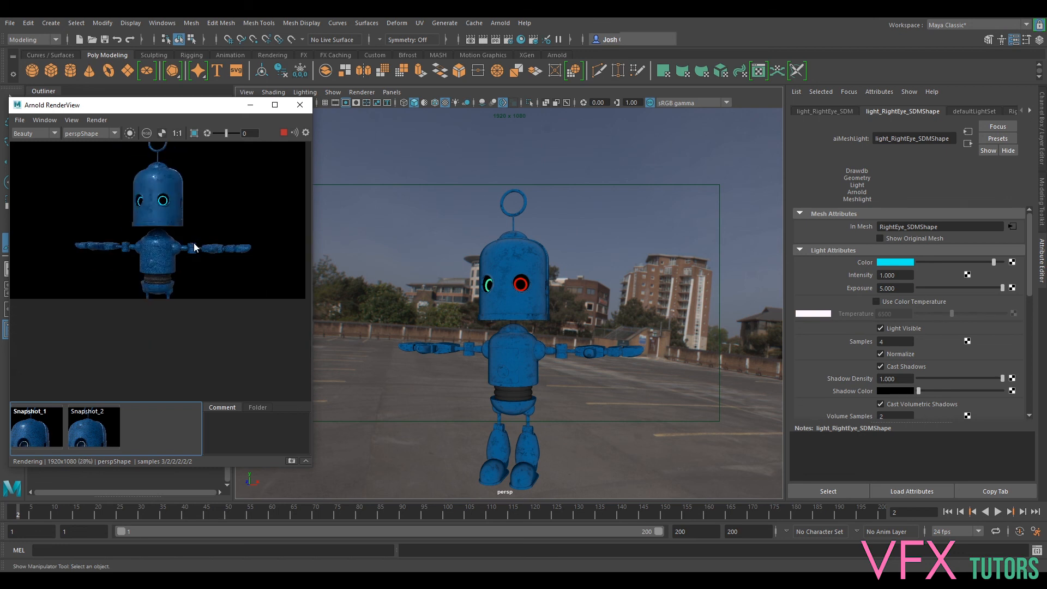
- Fit the full robot in the camera frame and examine the rendered head and torso up close
{"action": "scroll", "coordinate": [552, 311], "scroll_direction": "down", "scroll_amount": 2}
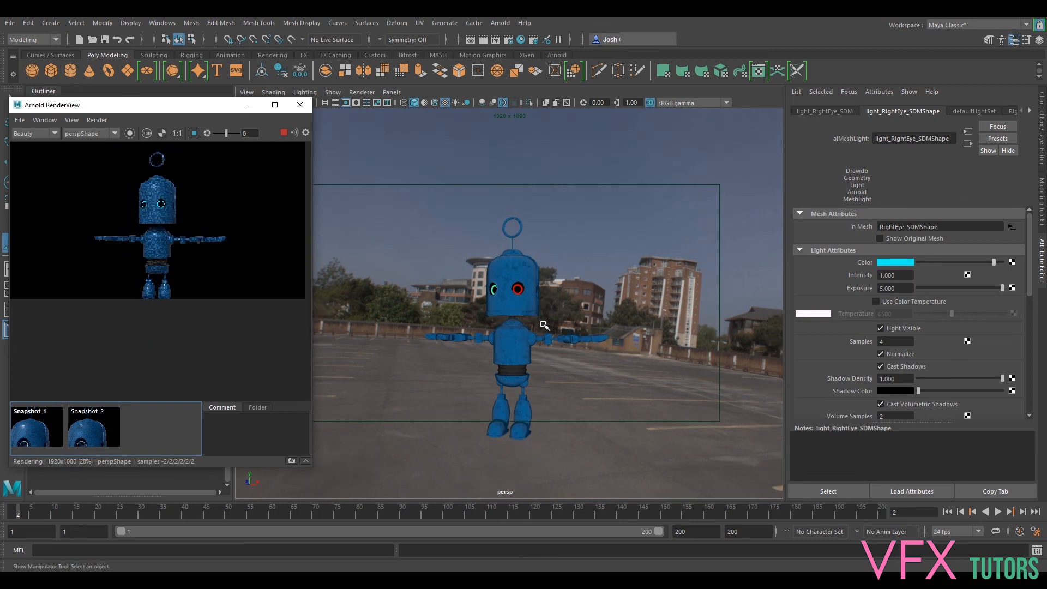
{"action": "middle_click_drag", "start_coordinate": [568, 321], "coordinate": [542, 311], "text": "alt"}
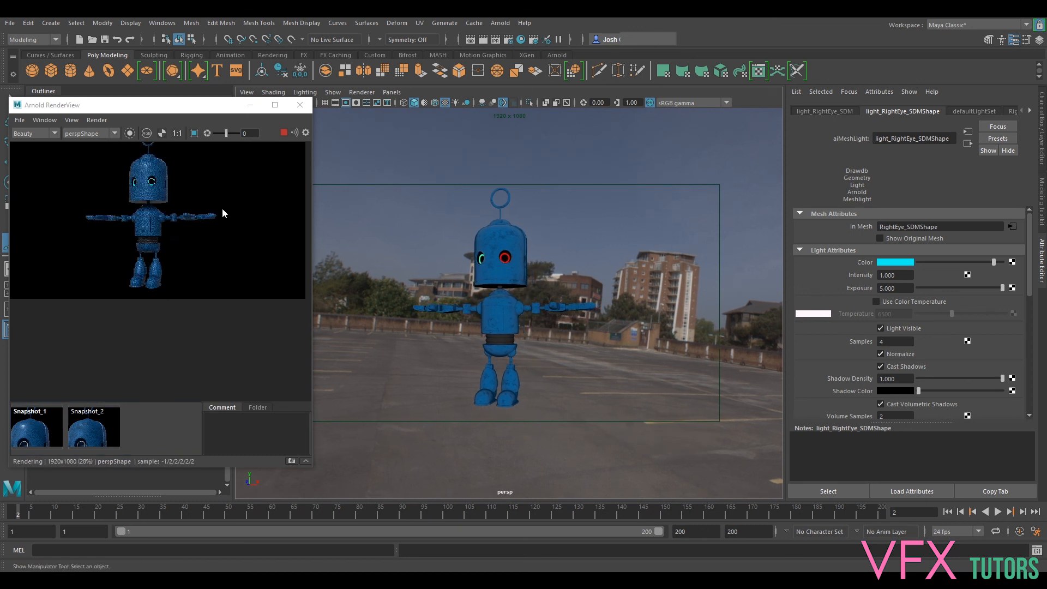
{"action": "left_click_drag", "start_coordinate": [184, 112], "coordinate": [235, 133]}
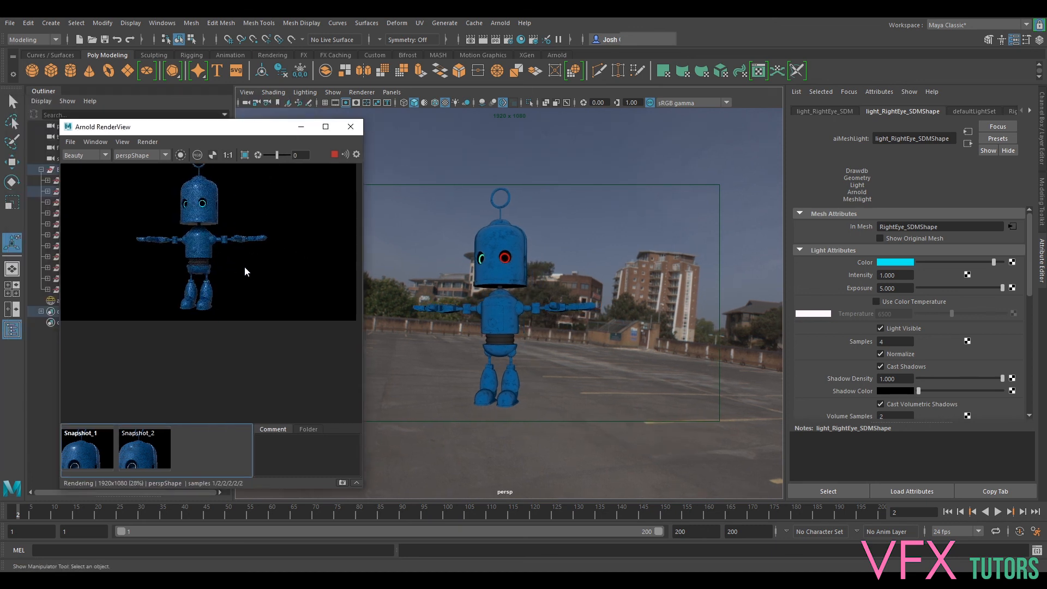
{"action": "scroll", "coordinate": [245, 290], "scroll_direction": "up", "scroll_amount": 5}
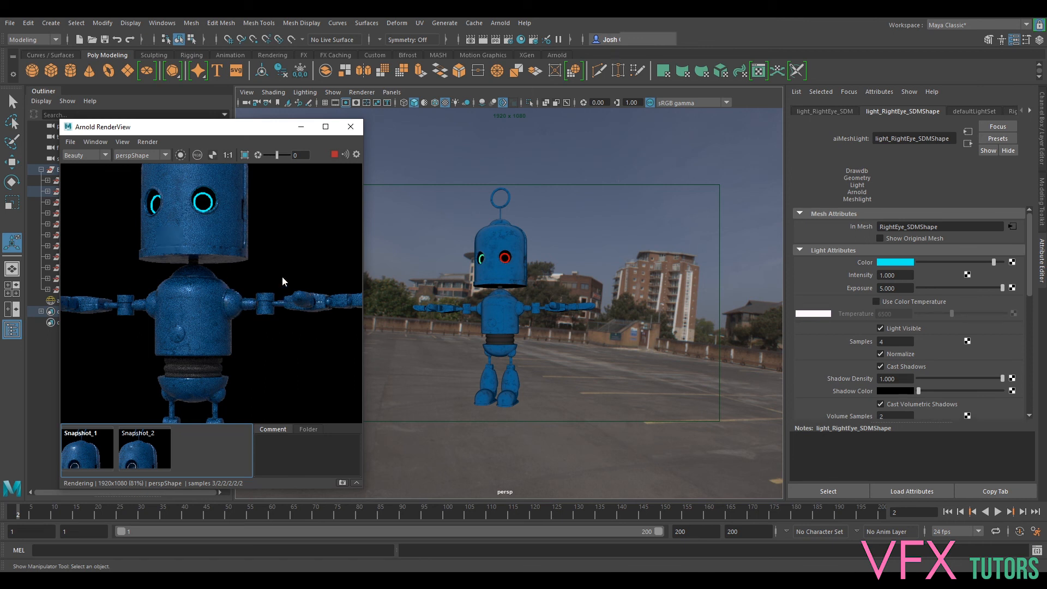
{"action": "middle_click_drag", "start_coordinate": [258, 229], "coordinate": [288, 328]}
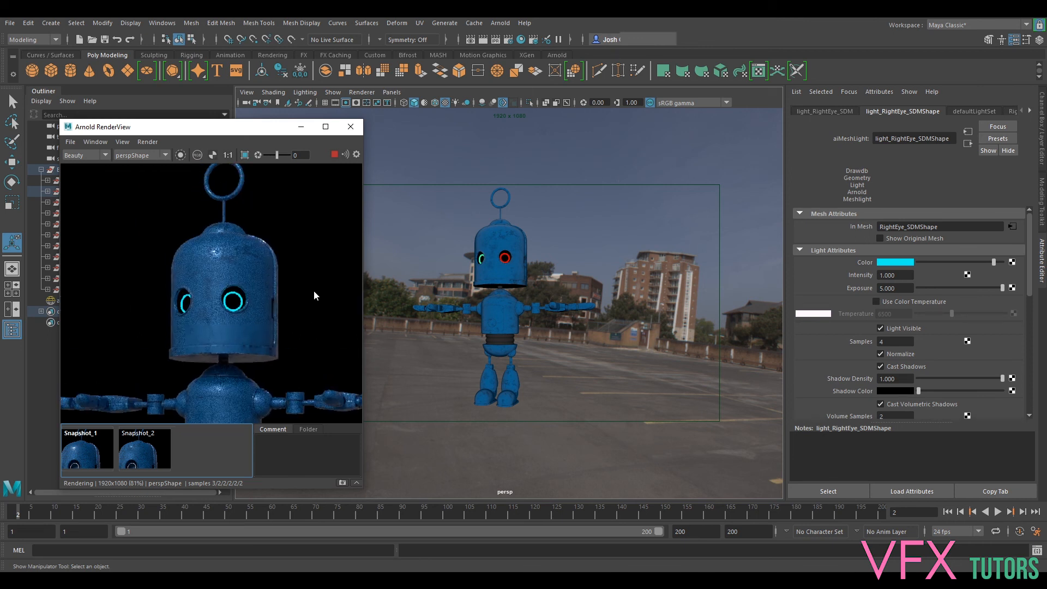
{"action": "scroll", "coordinate": [234, 301], "scroll_direction": "up", "scroll_amount": 3}
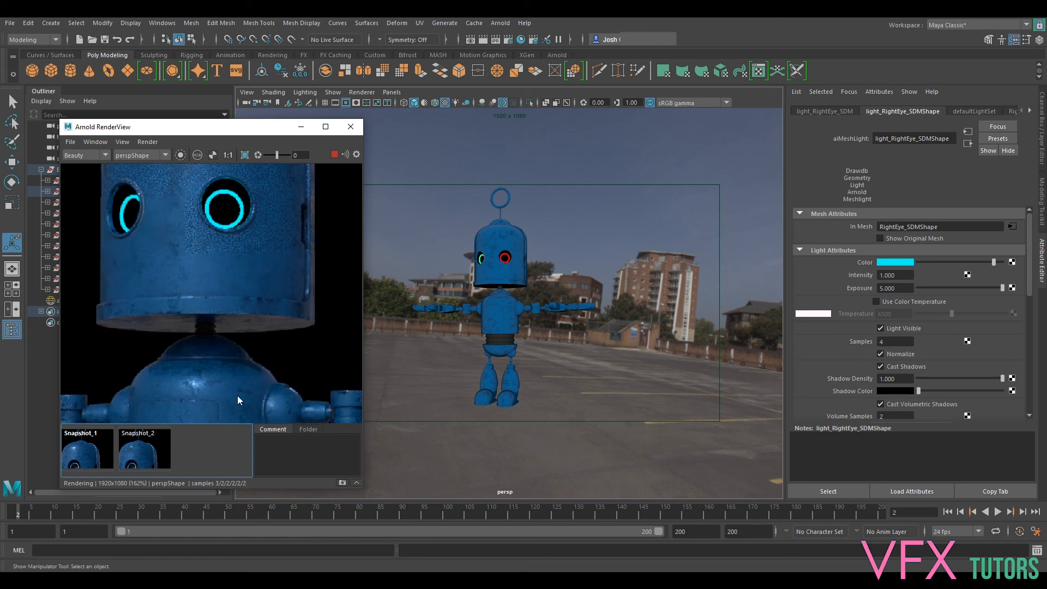
{"action": "left_click", "coordinate": [255, 355]}
{"action": "scroll", "coordinate": [208, 298], "scroll_direction": "down", "scroll_amount": 2}
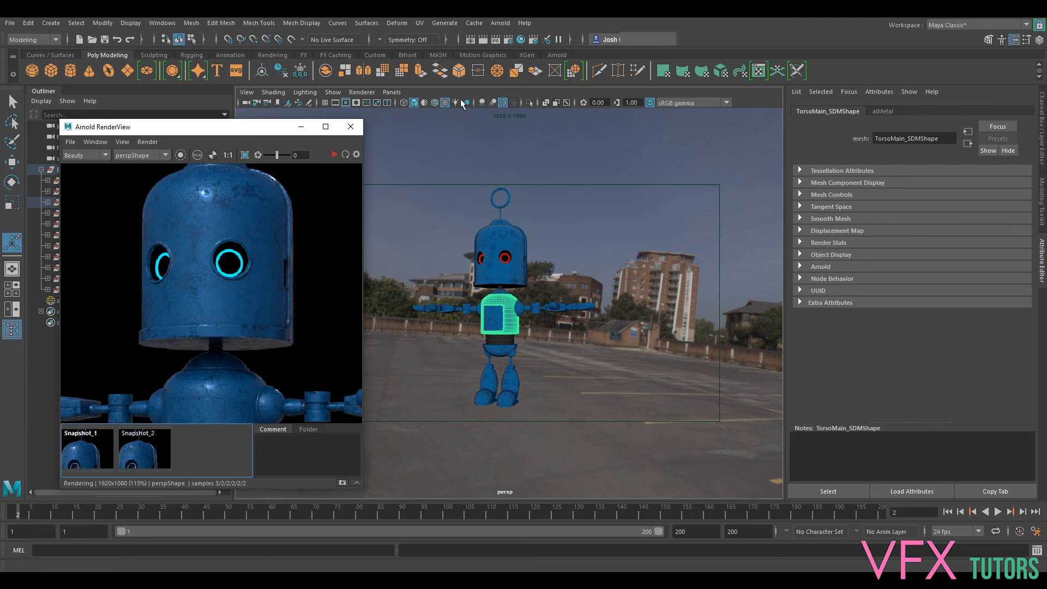
- Add the built-in specular AOV to the active AOVs in the render settings
{"action": "left_click", "coordinate": [507, 40]}
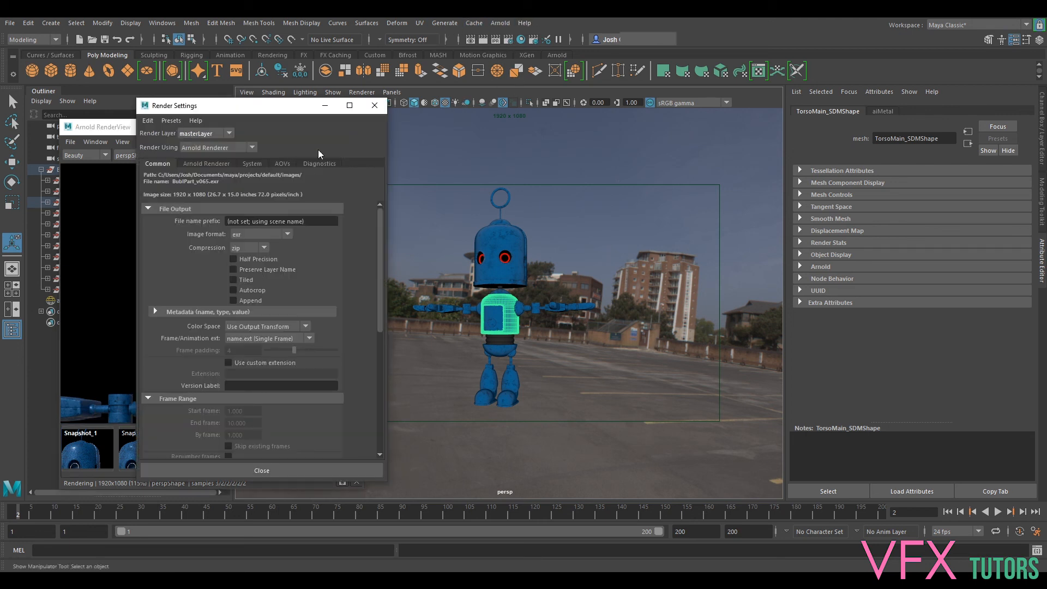
{"action": "left_click", "coordinate": [283, 164]}
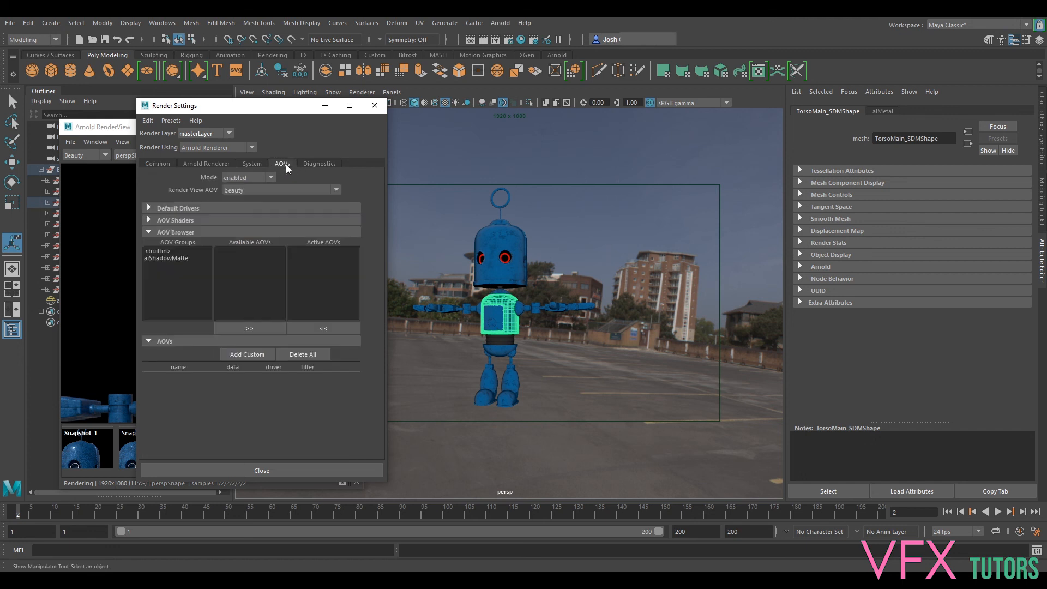
{"action": "left_click", "coordinate": [166, 252]}
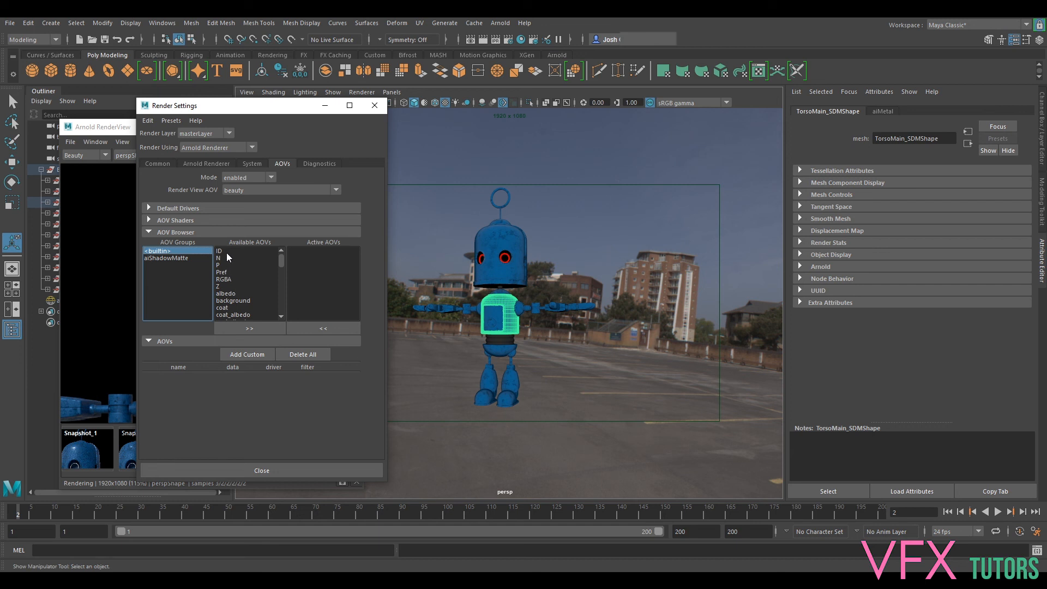
{"action": "scroll", "coordinate": [235, 291], "scroll_direction": "down", "scroll_amount": 6}
{"action": "scroll", "coordinate": [236, 290], "scroll_direction": "down", "scroll_amount": 1}
{"action": "left_click", "coordinate": [232, 293]}
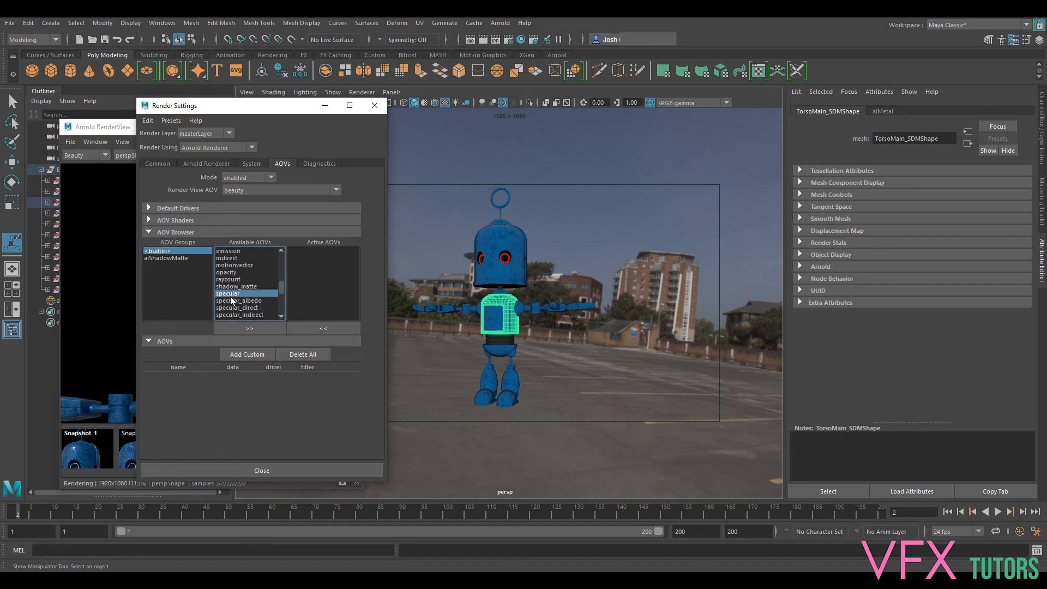
{"action": "left_click", "coordinate": [249, 329]}
{"action": "scroll", "coordinate": [242, 293], "scroll_direction": "up", "scroll_amount": 3}
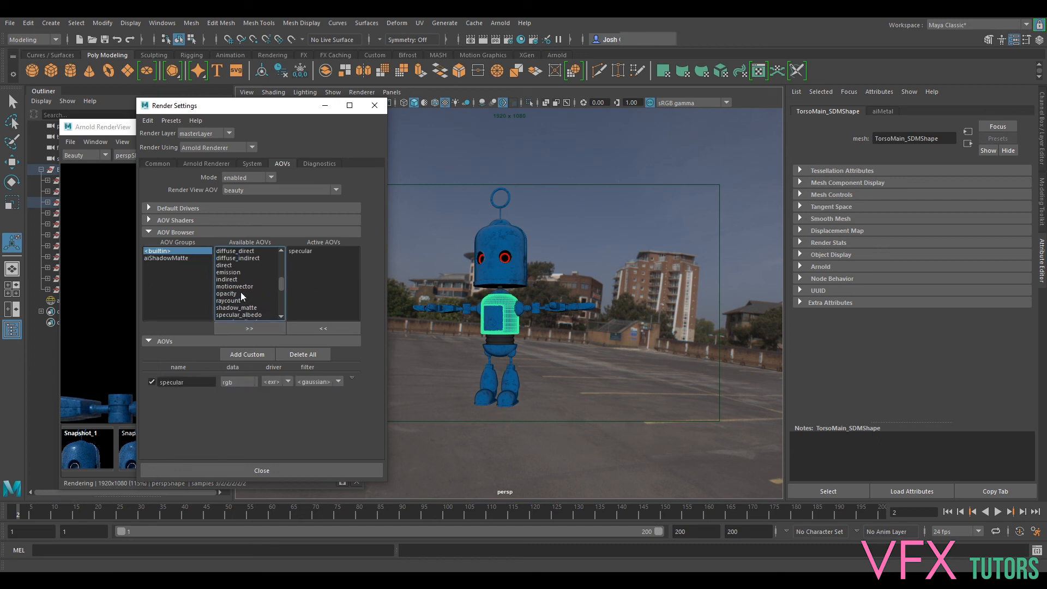
{"action": "scroll", "coordinate": [240, 298], "scroll_direction": "up", "scroll_amount": 3}
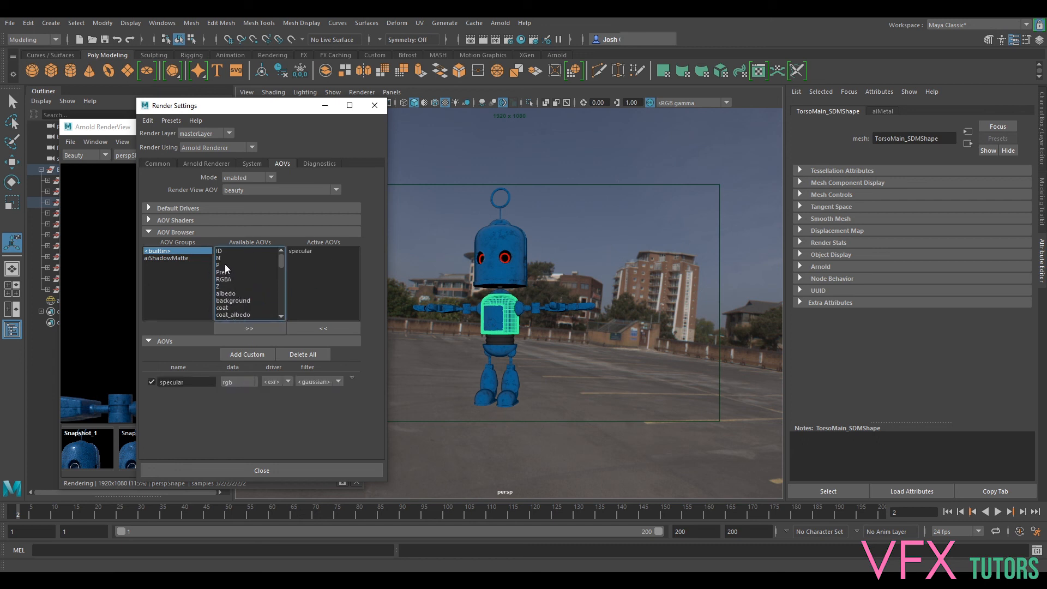
{"action": "left_click", "coordinate": [374, 105]}
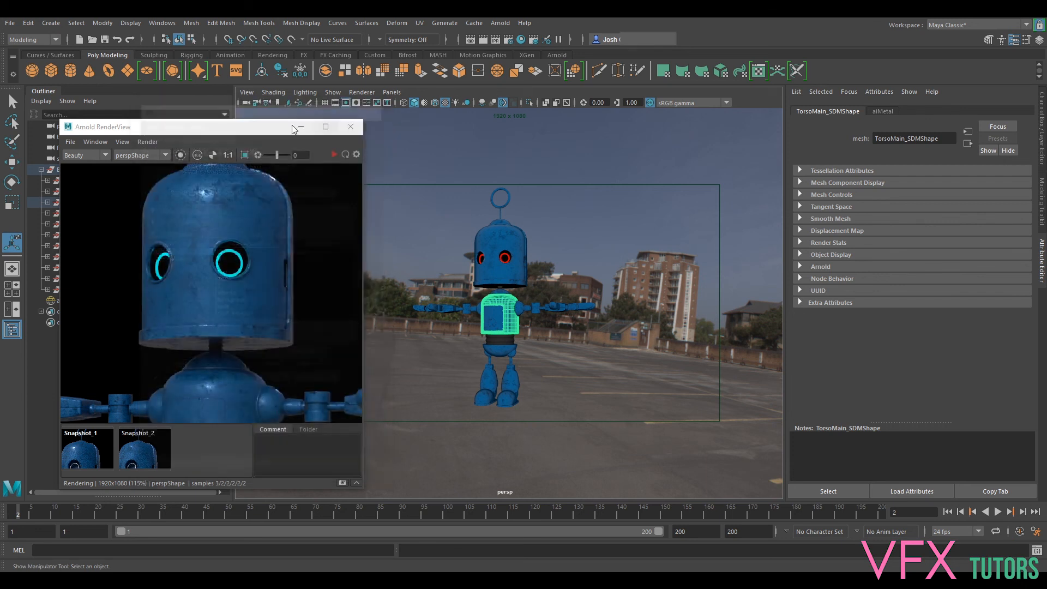
- Update the full scene in the render view and examine the specular AOV around the robot's head and eye sockets
{"action": "left_click", "coordinate": [149, 142]}
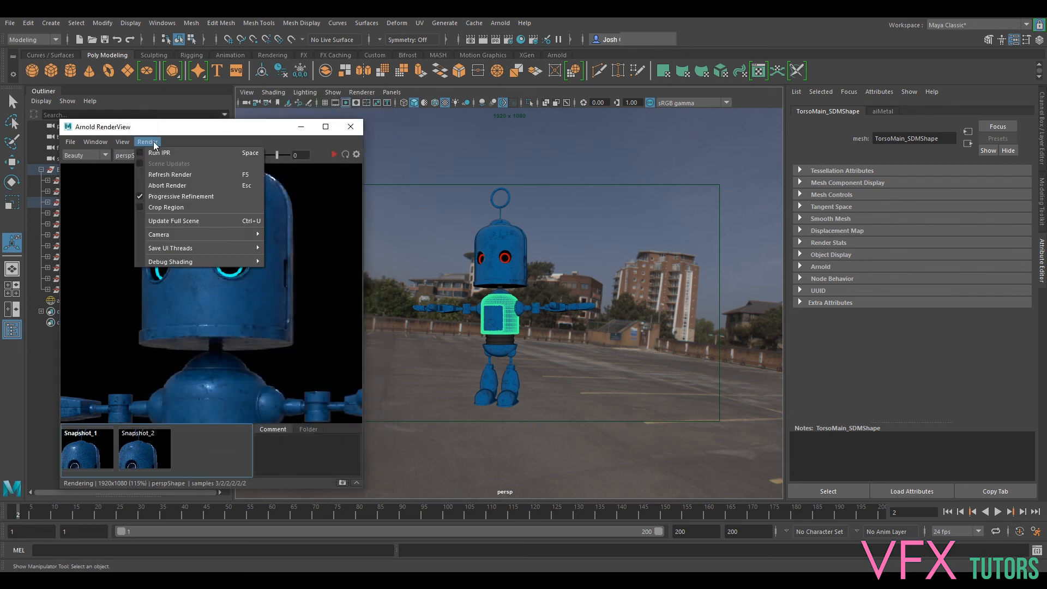
{"action": "left_click", "coordinate": [189, 223]}
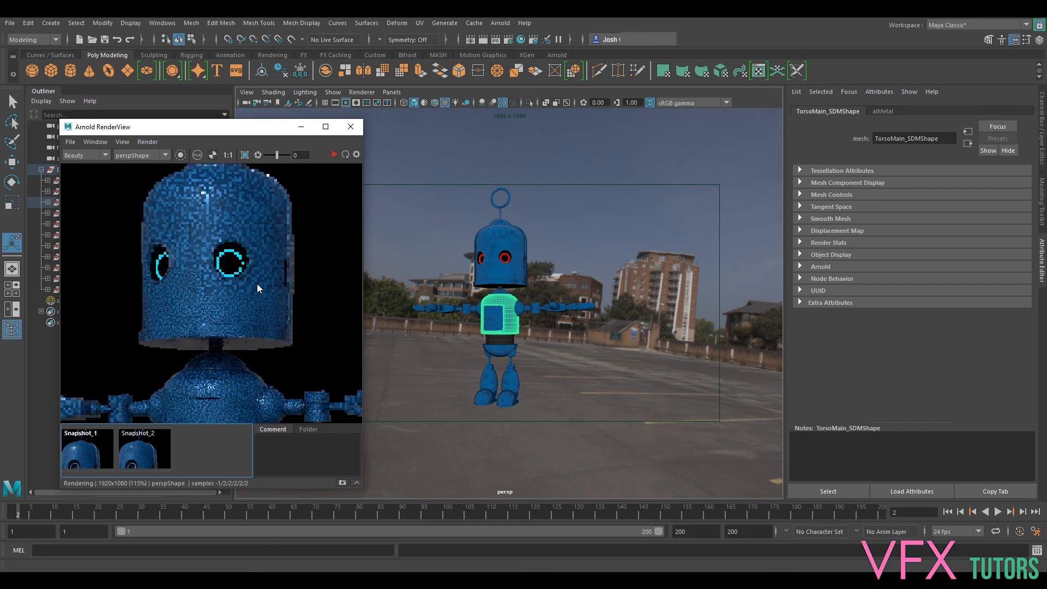
{"action": "left_click", "coordinate": [83, 155]}
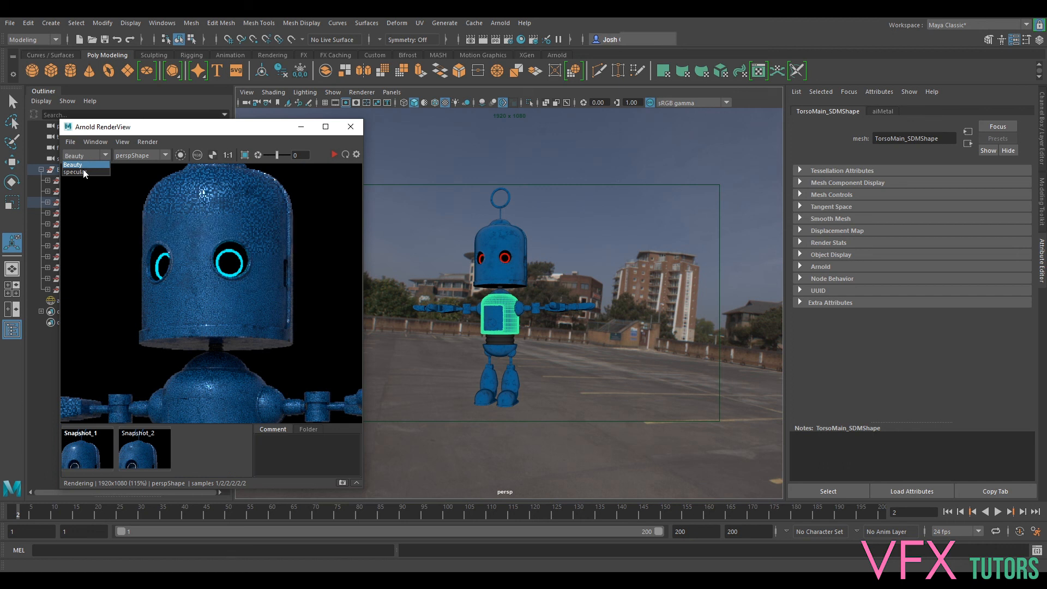
{"action": "left_click", "coordinate": [83, 169]}
{"action": "mouse_move", "coordinate": [252, 334]}
{"action": "middle_mouse_down"}
{"action": "mouse_move", "coordinate": [263, 237]}
{"action": "mouse_move", "coordinate": [251, 350]}
{"action": "middle_mouse_up"}
{"action": "scroll", "coordinate": [193, 244], "scroll_direction": "up", "scroll_amount": 2}
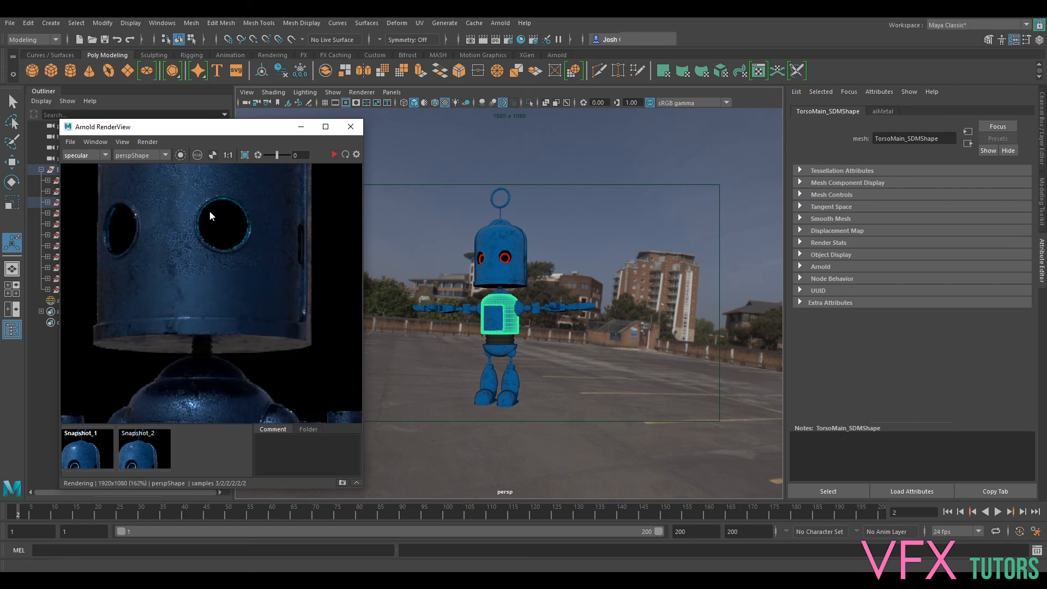
{"action": "middle_click_drag", "start_coordinate": [201, 237], "coordinate": [201, 312]}
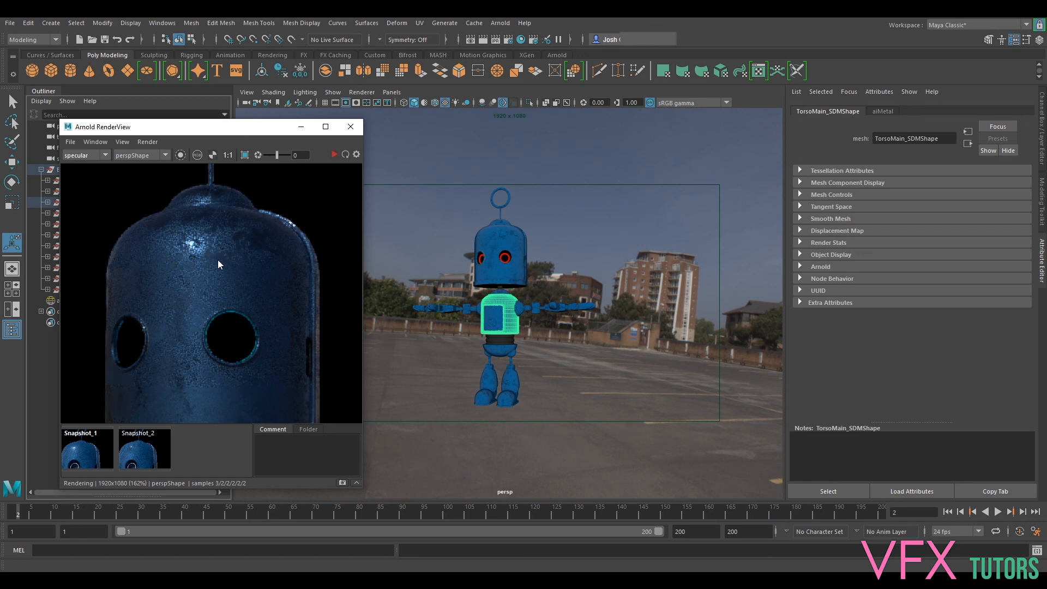
{"action": "middle_click_drag", "start_coordinate": [231, 286], "coordinate": [227, 271]}
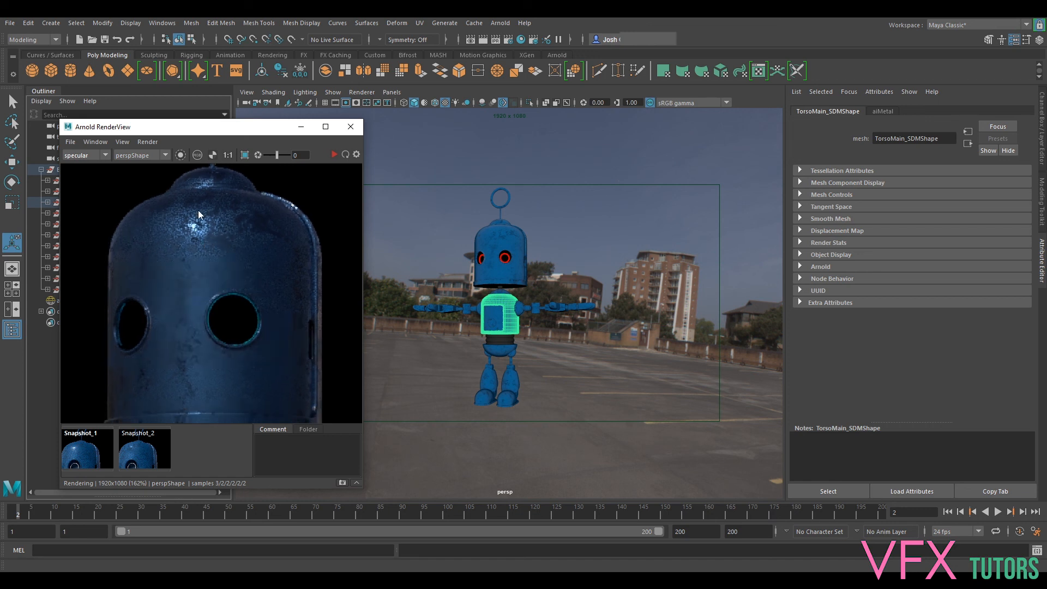
- Return the render view to the Beauty pass and review the whole robot
{"action": "left_click", "coordinate": [71, 158]}
{"action": "left_click", "coordinate": [76, 165]}
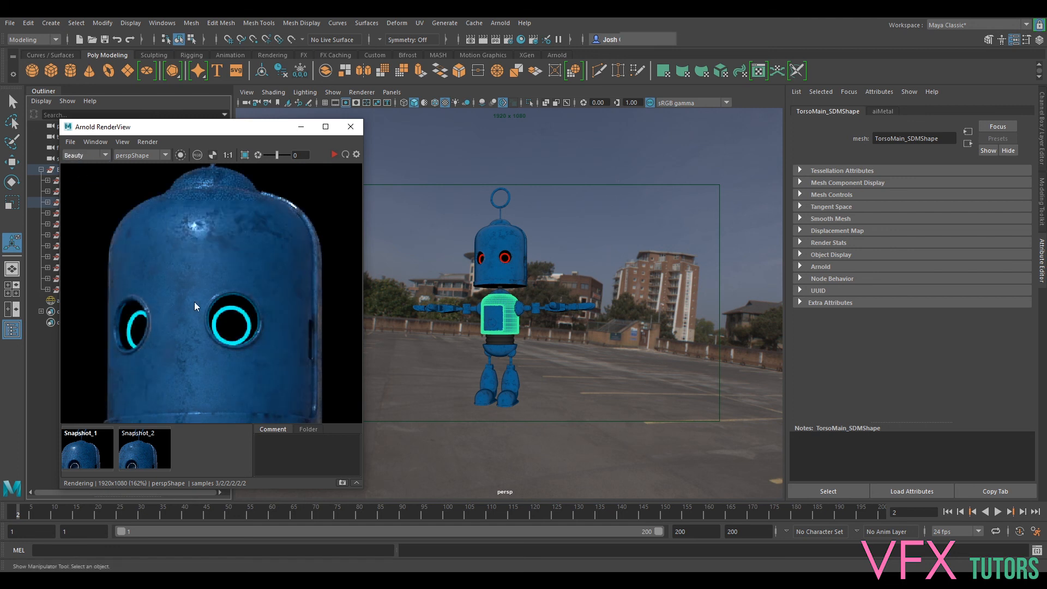
{"action": "scroll", "coordinate": [204, 303], "scroll_direction": "down", "scroll_amount": 5}
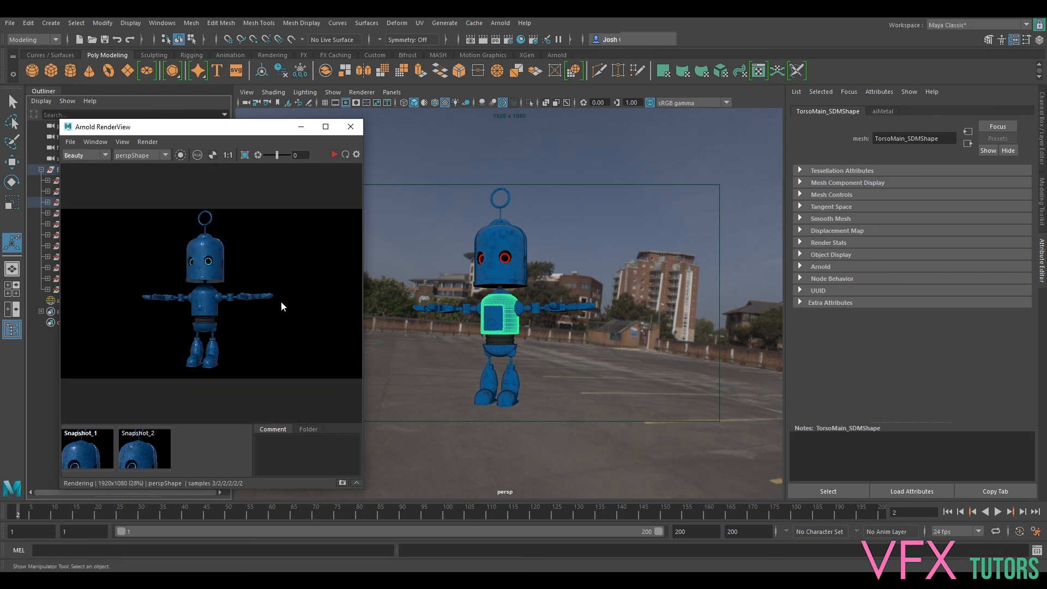